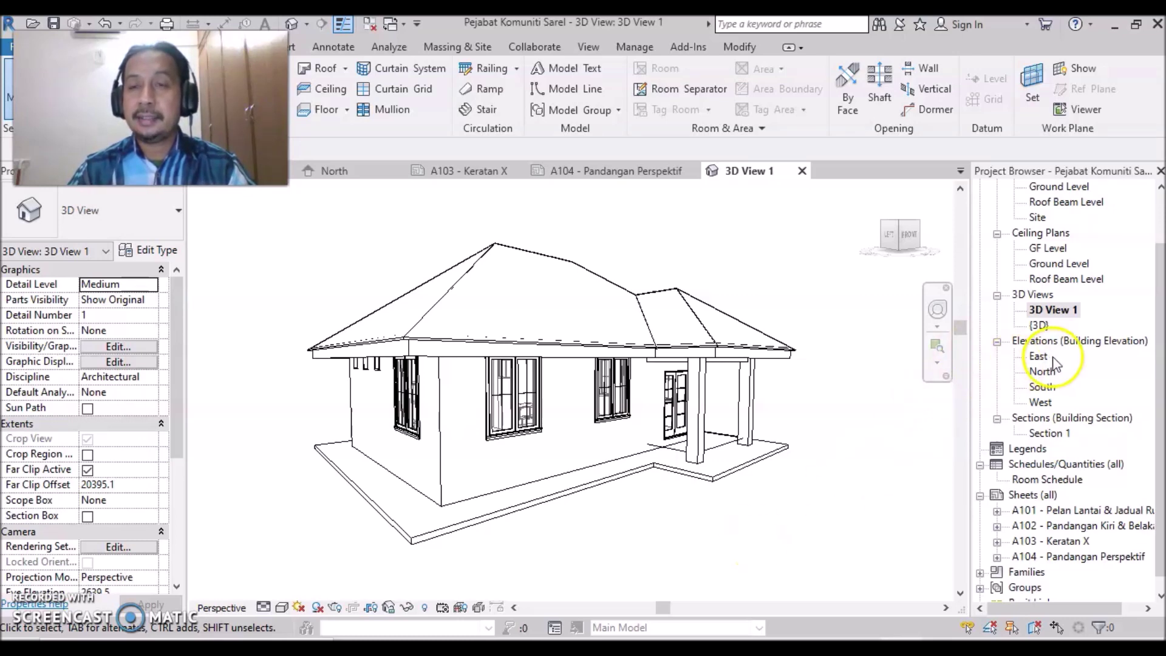
Open the GF Level floor plan and recentre it in the view.
scroll(1082, 368, "up", 2)
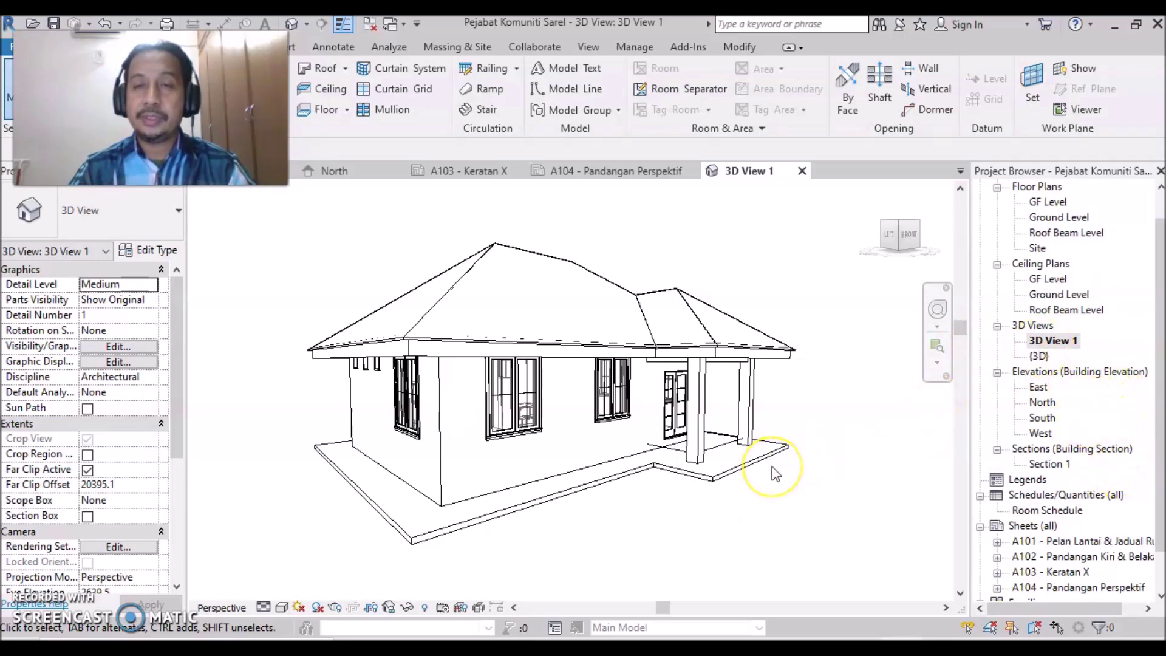
double_click(1059, 205)
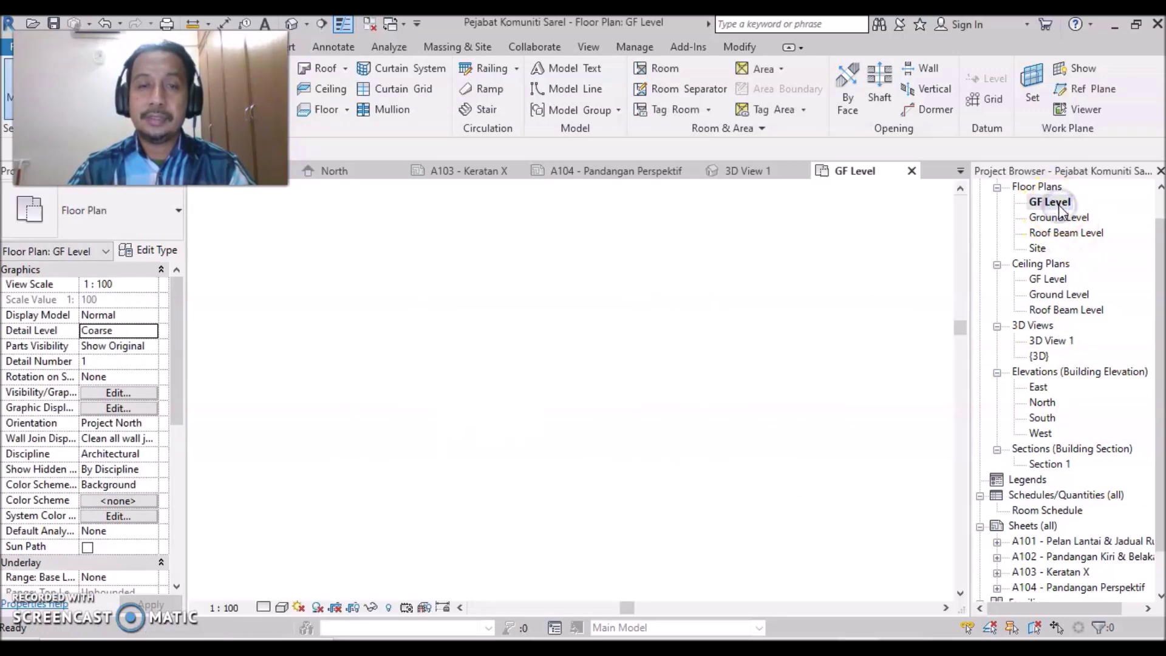
scroll(604, 403, "up", 3)
scroll(593, 401, "up", 1)
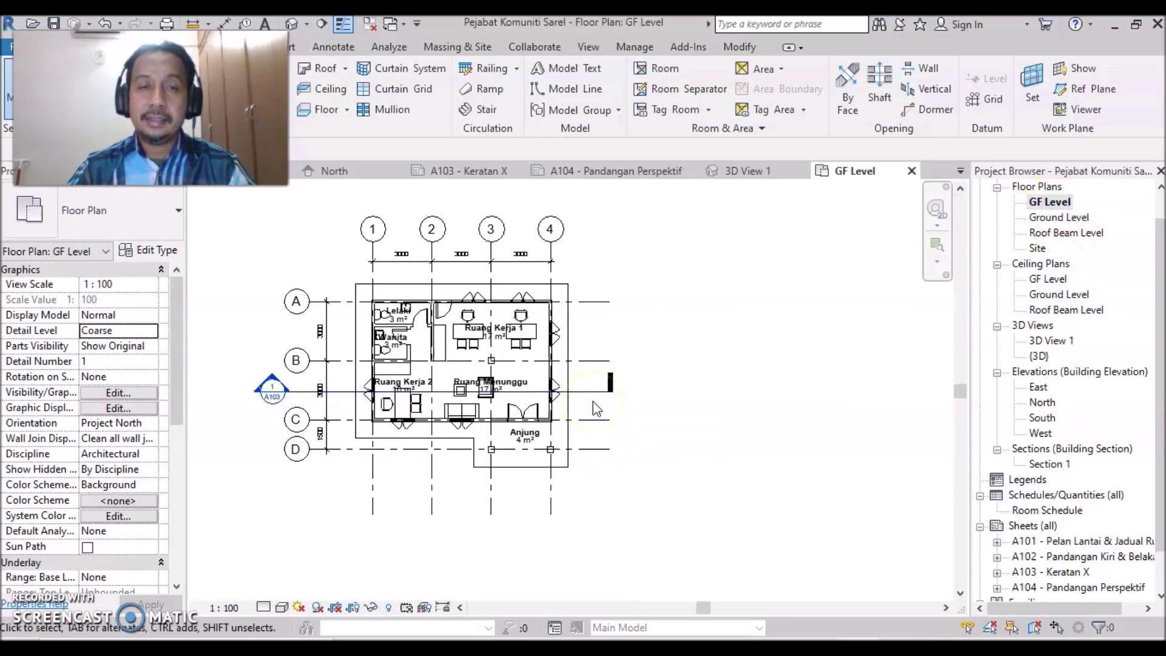
scroll(603, 429, "up", 1)
middle_click_drag(604, 430, 651, 456)
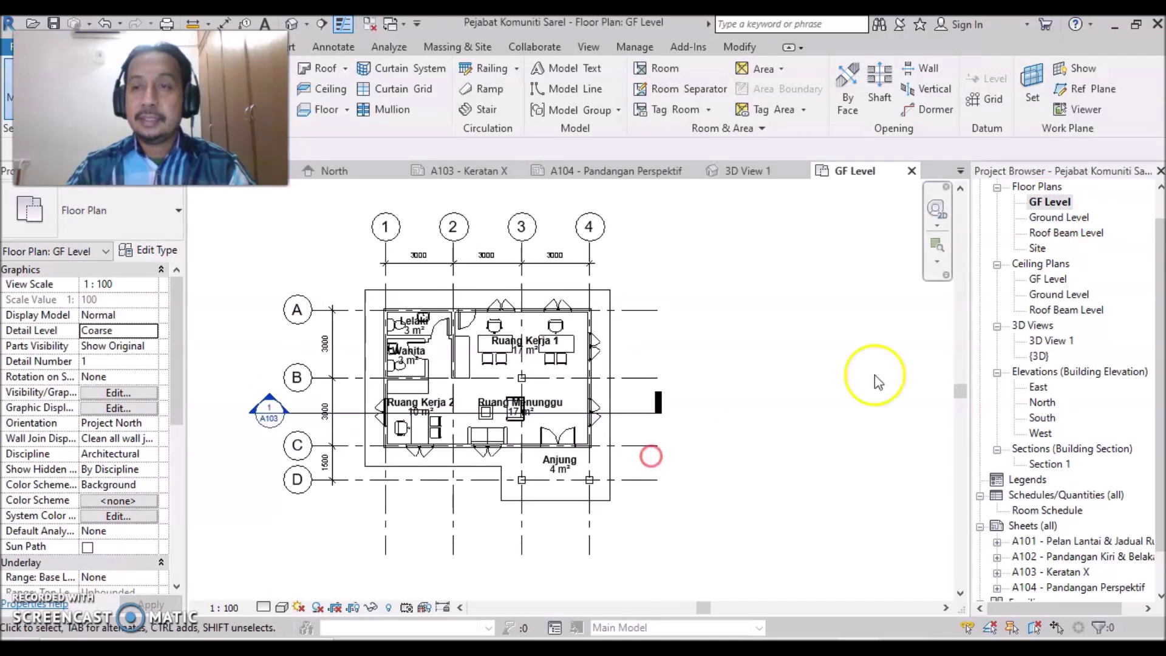
View 3D View 1, the South elevation and Section 1, then open the Room Schedule.
double_click(1046, 344)
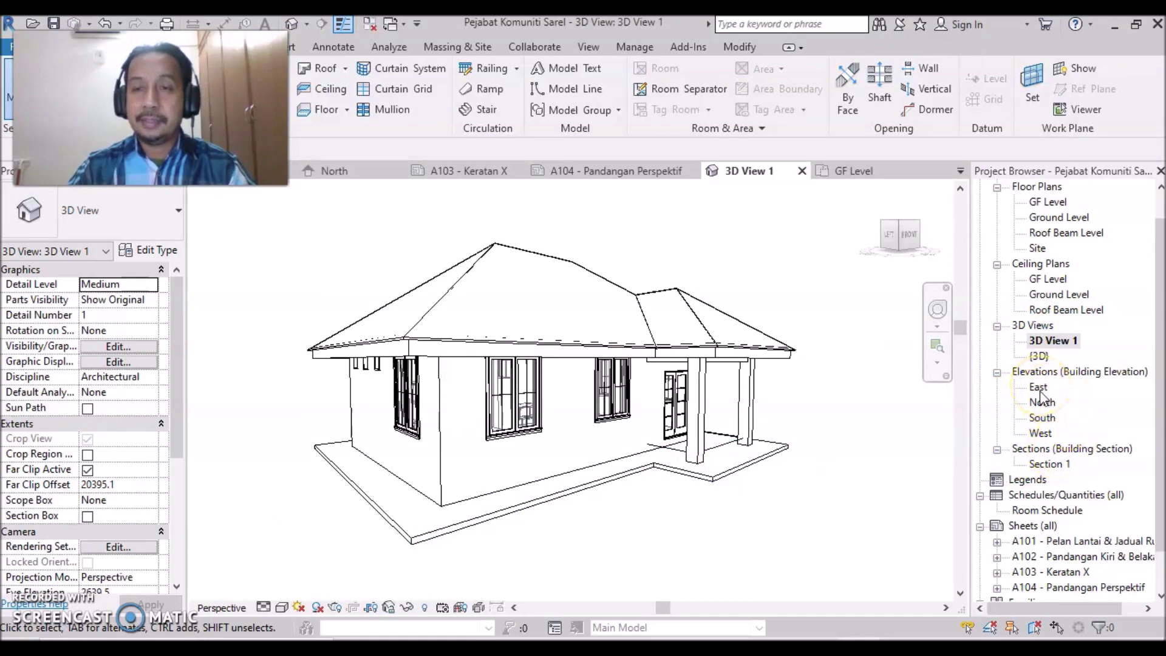
double_click(1042, 418)
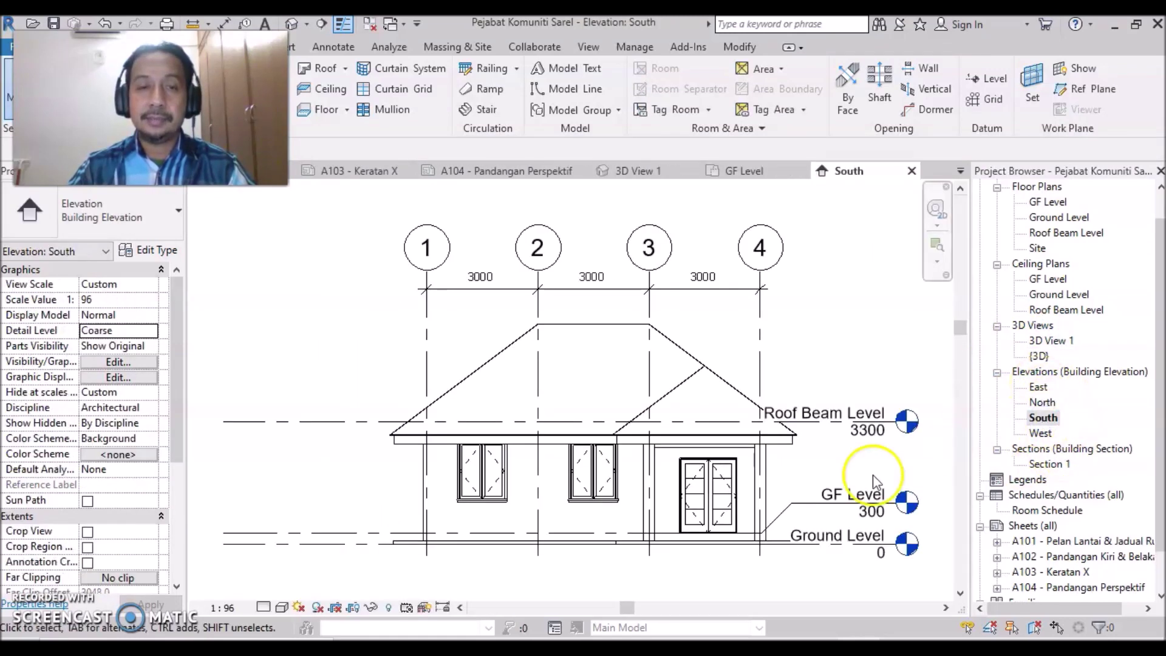
middle_click_drag(721, 567, 639, 569)
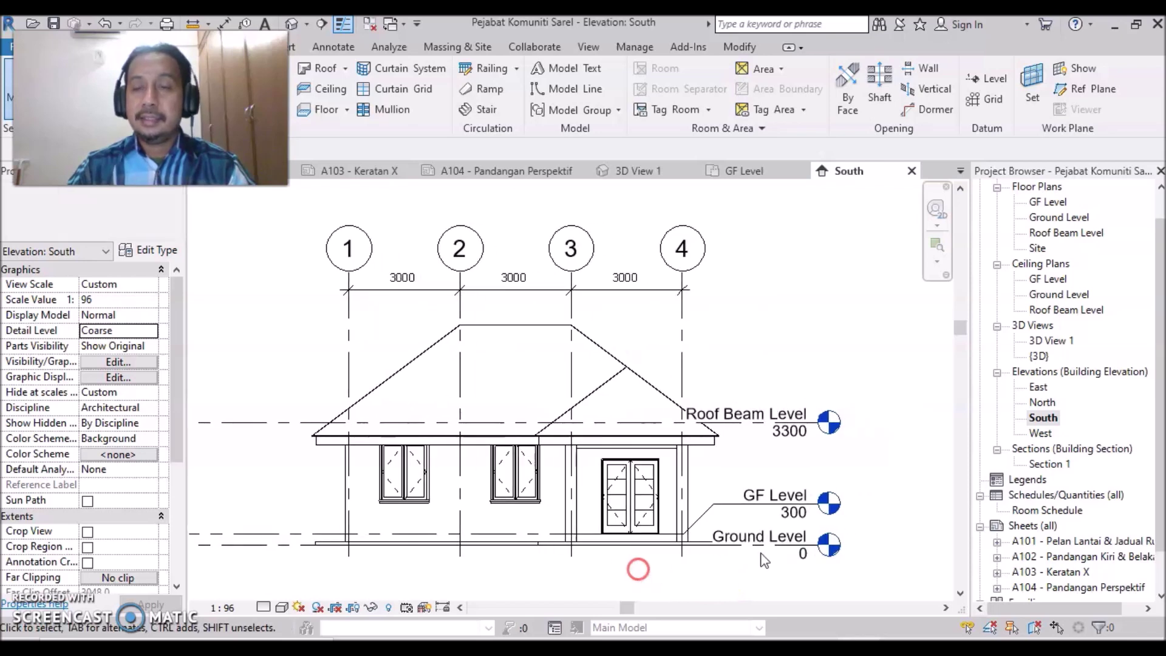
double_click(1055, 464)
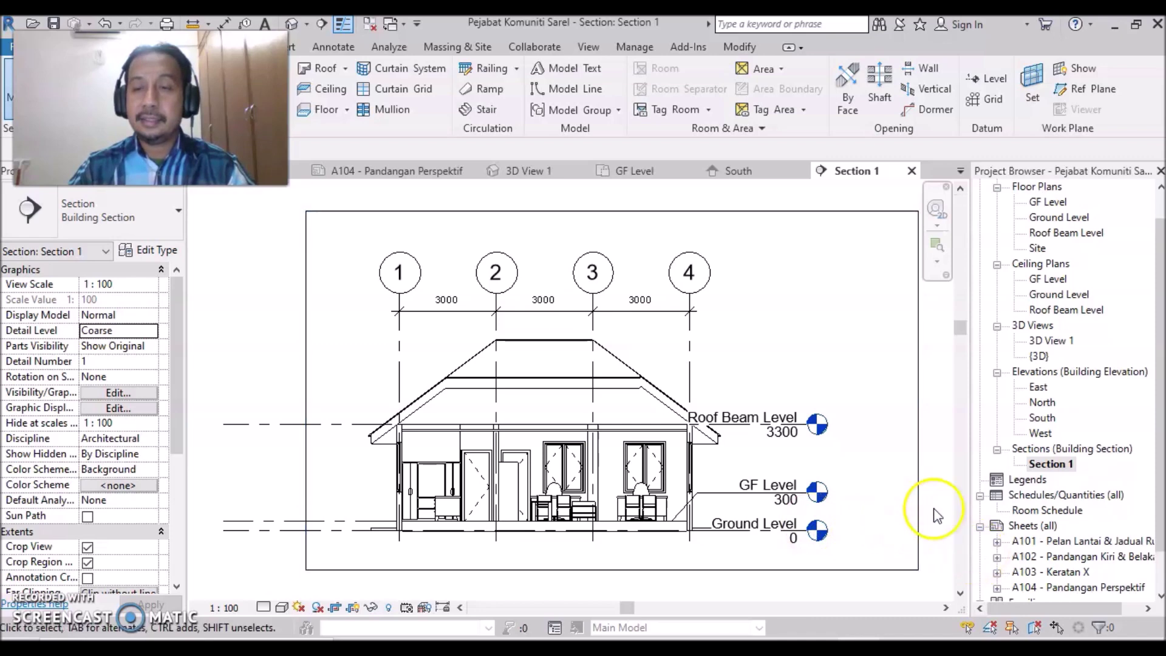
left_click(1031, 512)
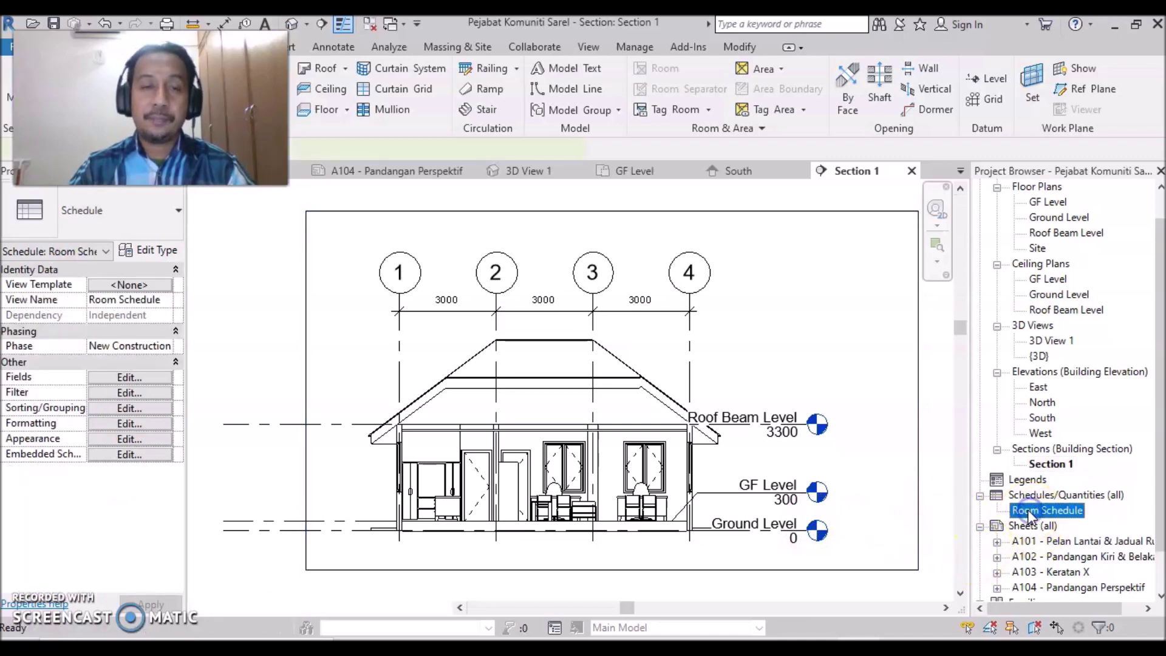
double_click(1026, 510)
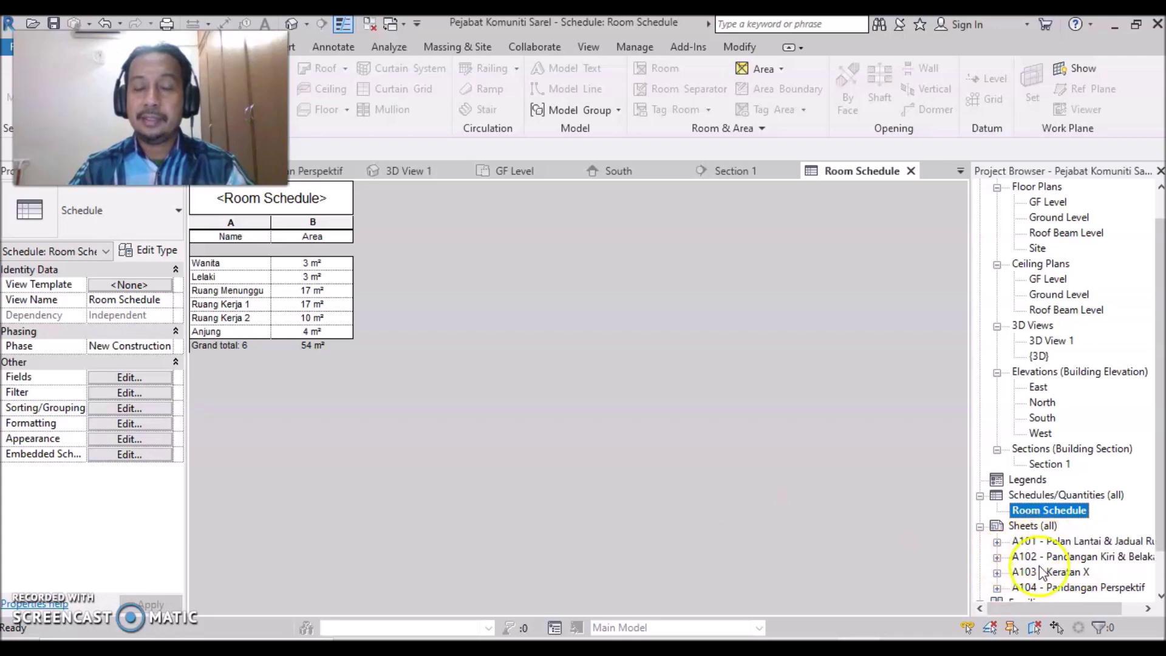
Open sheet A101 - Pelan Lantai & Jadual Ruang.
double_click(1049, 542)
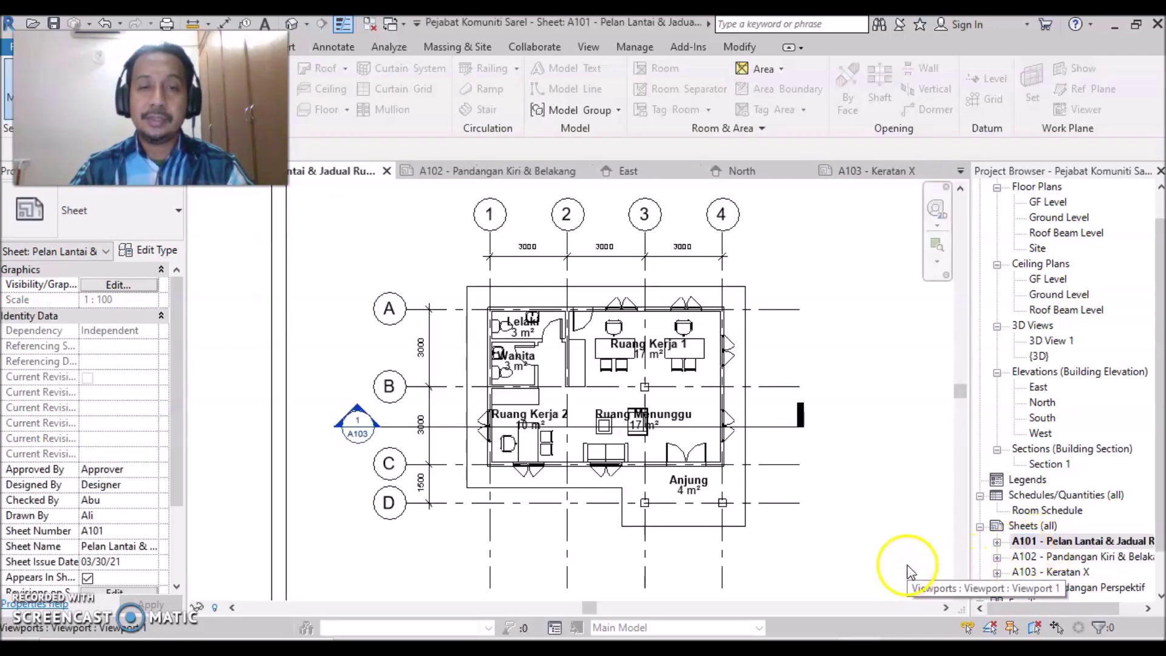
Open sheet A102 Pandangan Kiri & Belakang, then sheet A103 Keratan X.
scroll(905, 553, "down", 5)
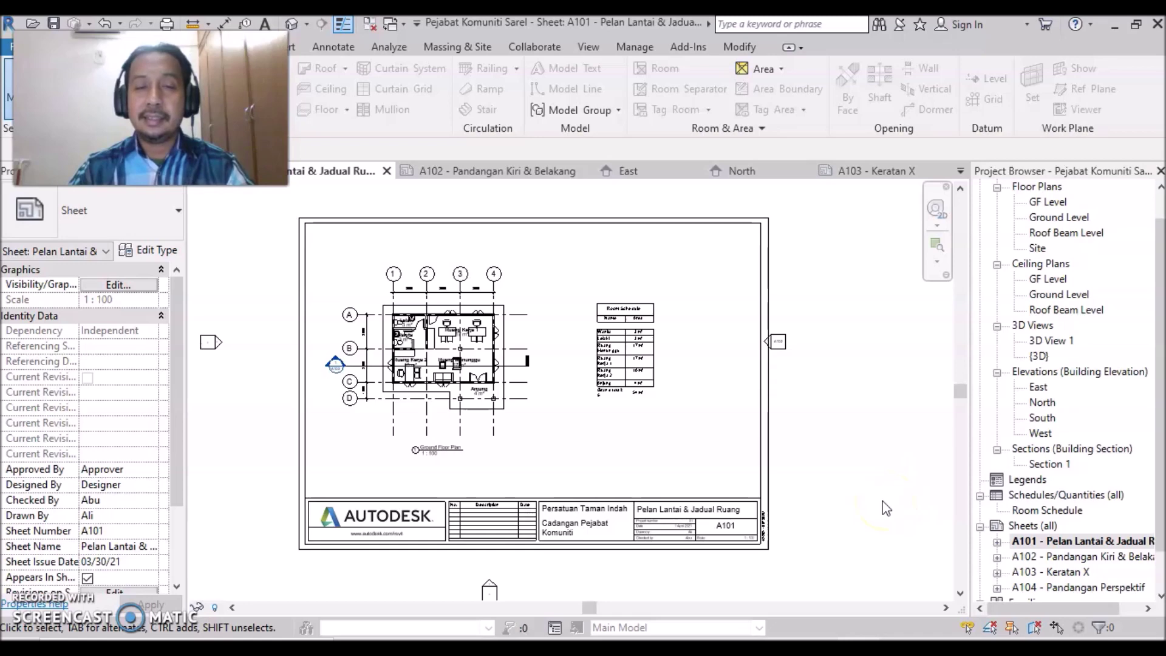
left_click(1023, 563)
double_click(1024, 563)
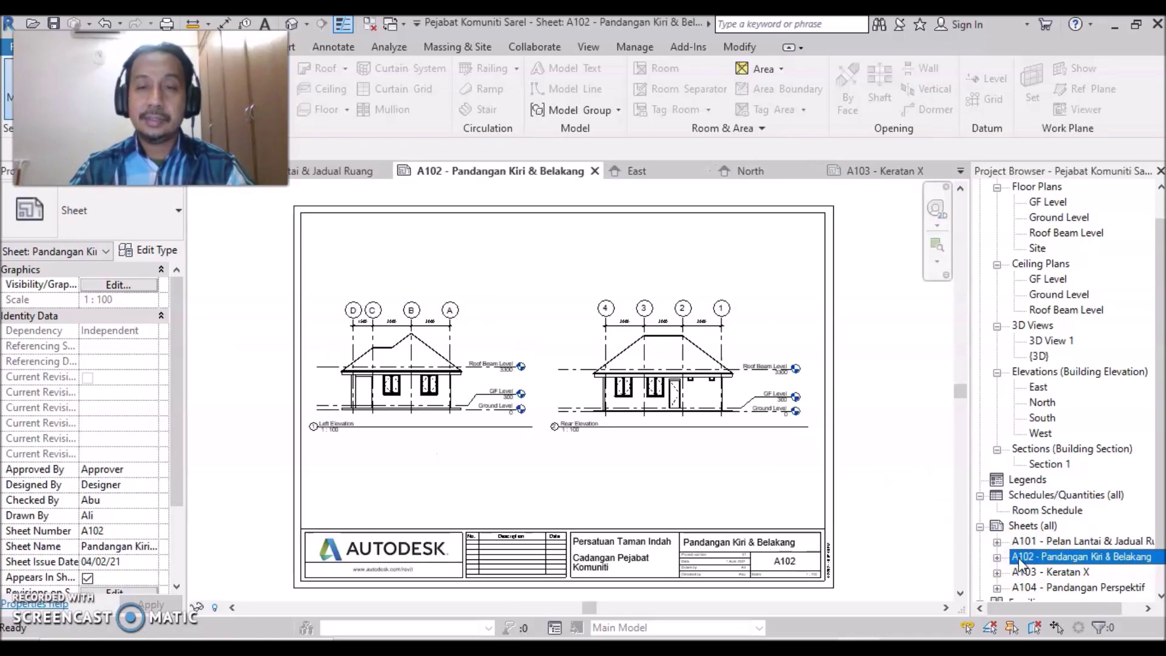
left_click(1019, 571)
double_click(1019, 574)
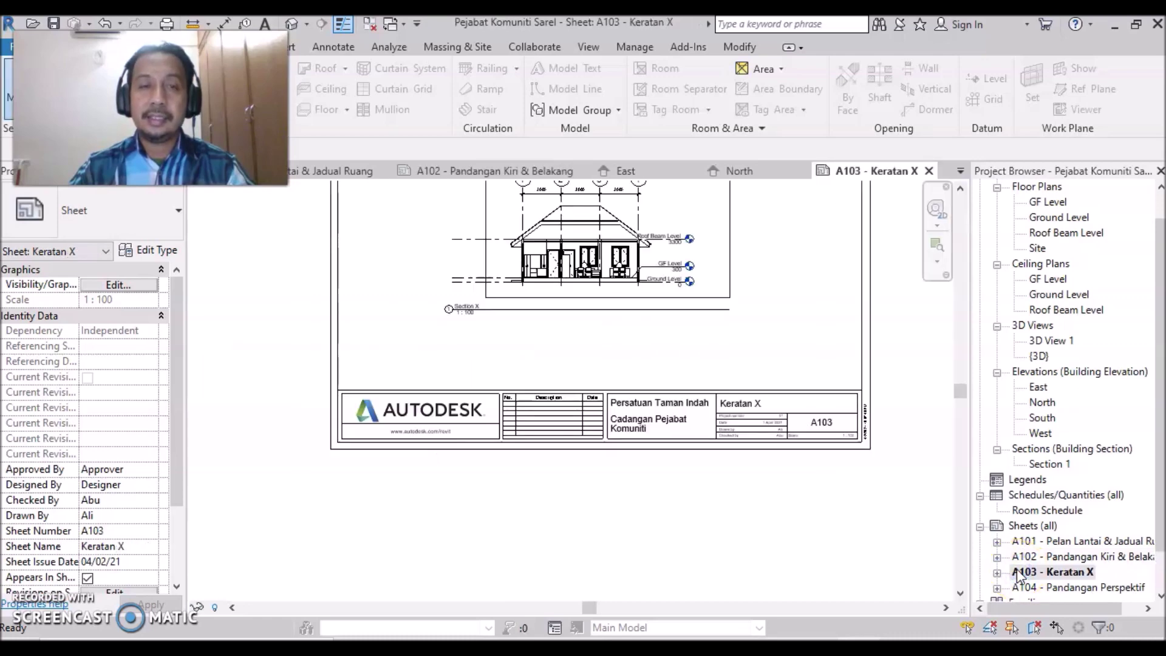
Frame the whole A103 sheet, then open sheet A104 Pandangan Perspektif.
scroll(866, 501, "up", 2)
scroll(866, 507, "down", 2)
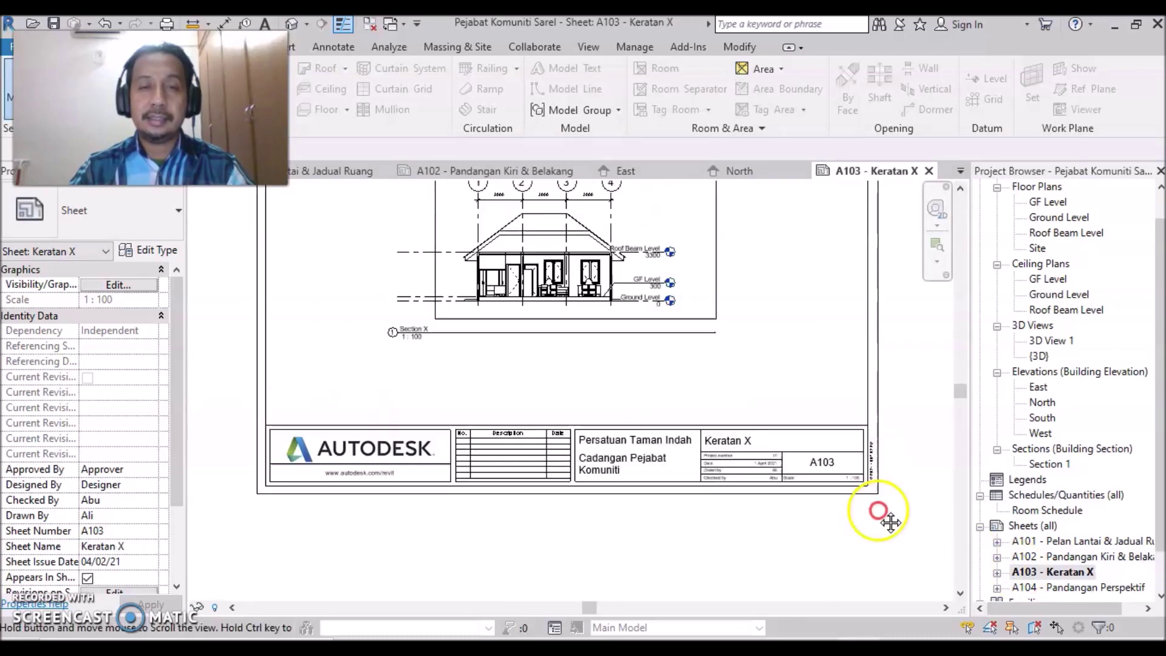
middle_click_drag(885, 484, 886, 632)
scroll(884, 523, "down", 1)
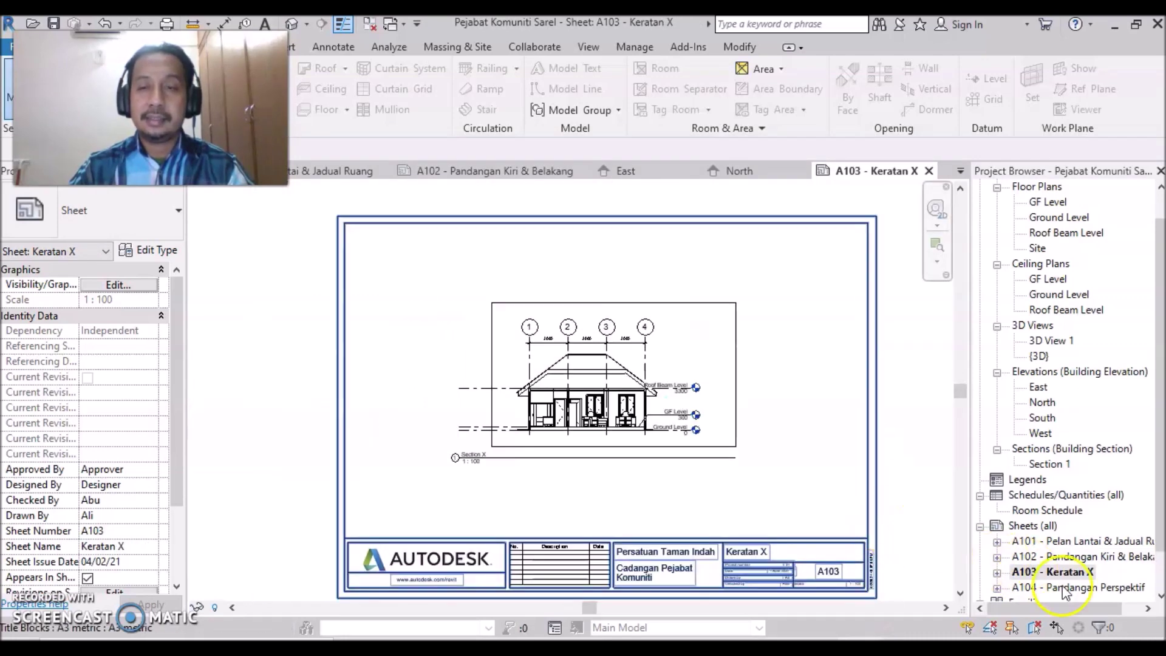
left_click(1058, 588)
double_click(1058, 588)
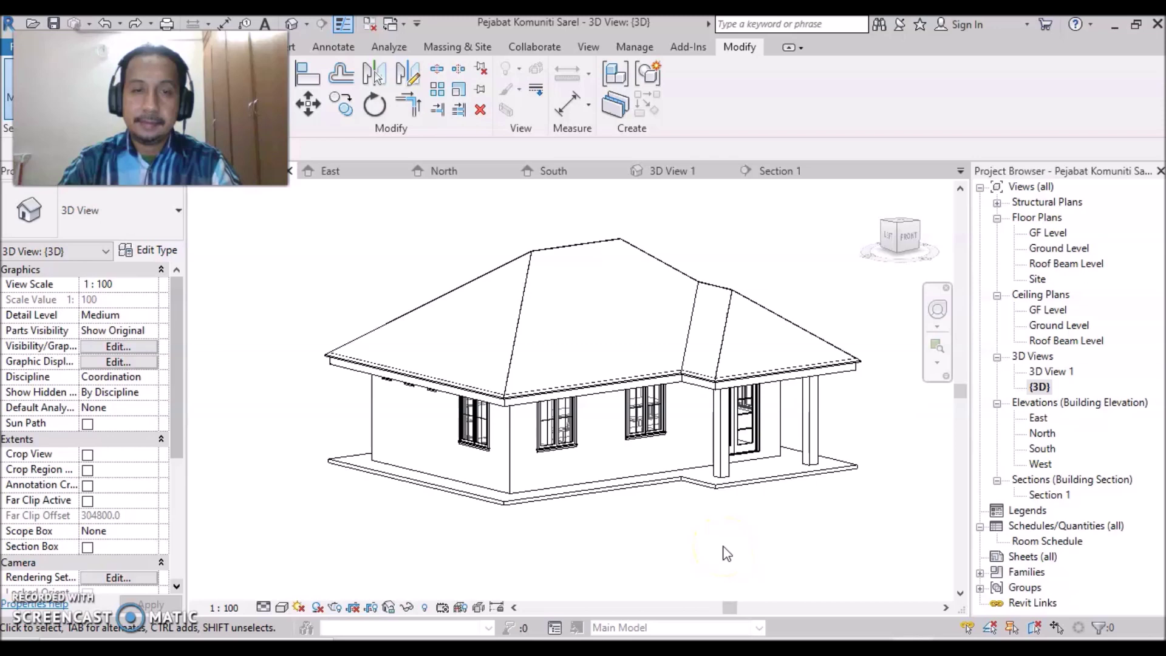
Reopen the Room Schedule and bring up the Sheets (all) context menu.
double_click(1051, 543)
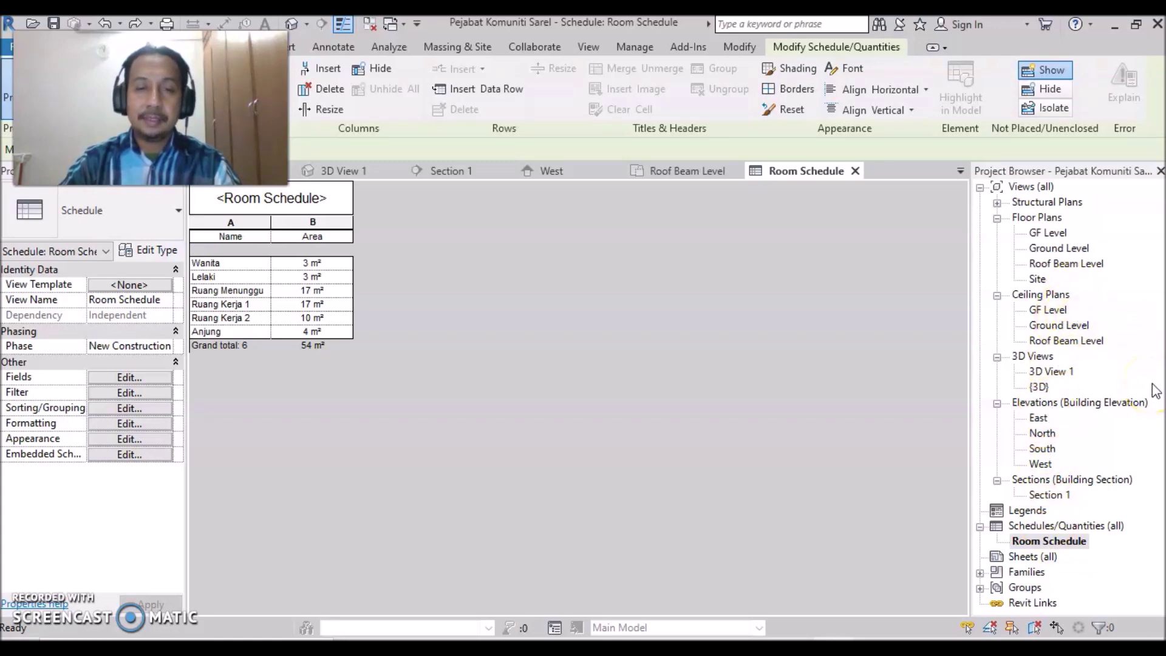
left_click(999, 557)
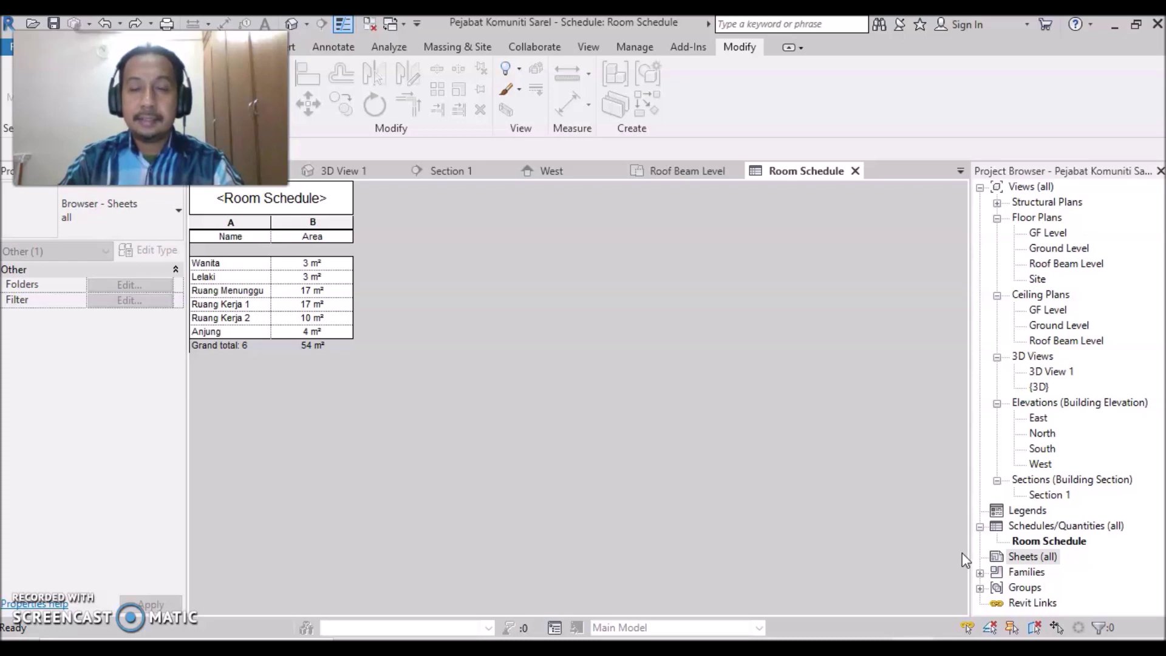
right_click(1035, 564)
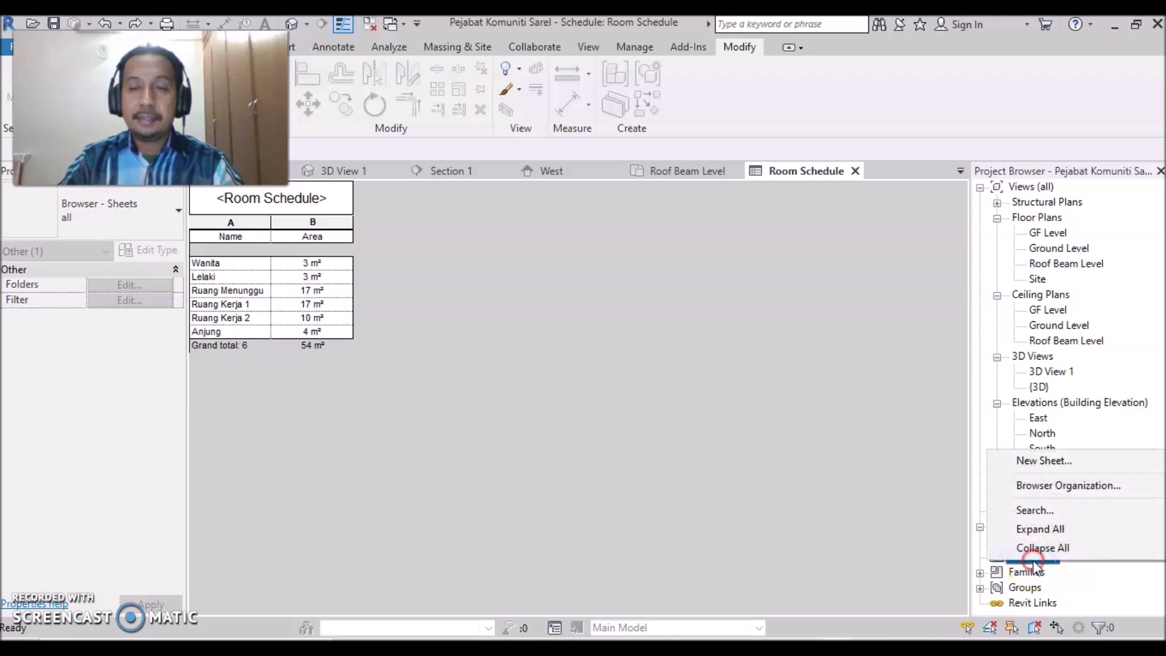
Start a new sheet with the A3 metric title block selected.
left_click(1035, 463)
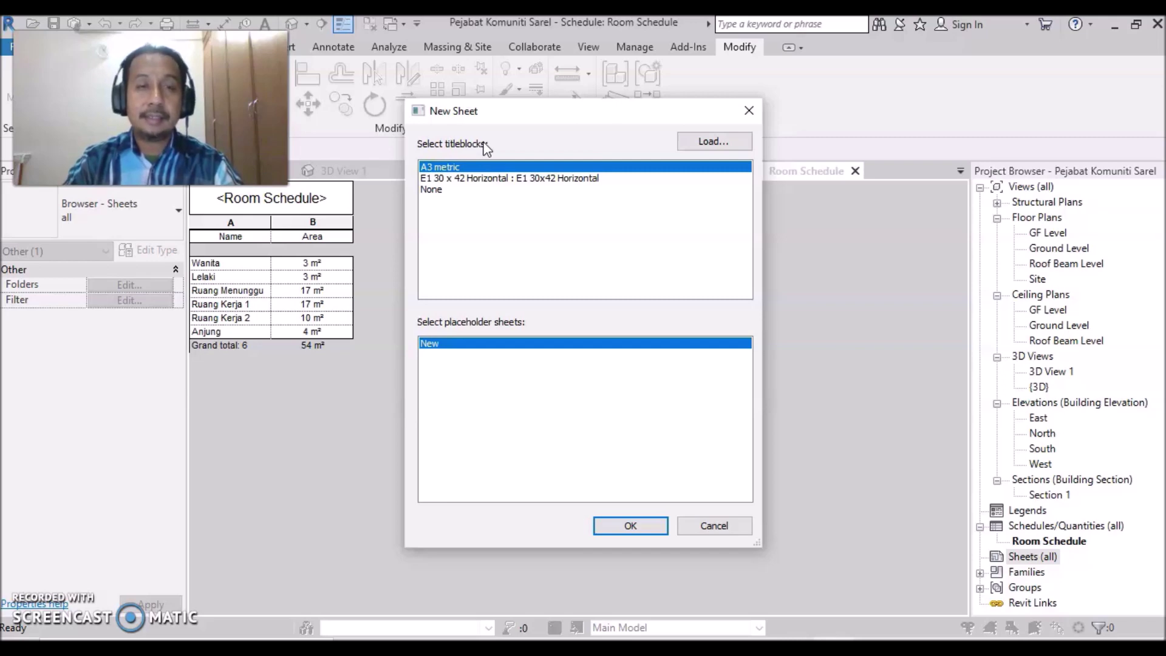
left_click(494, 175)
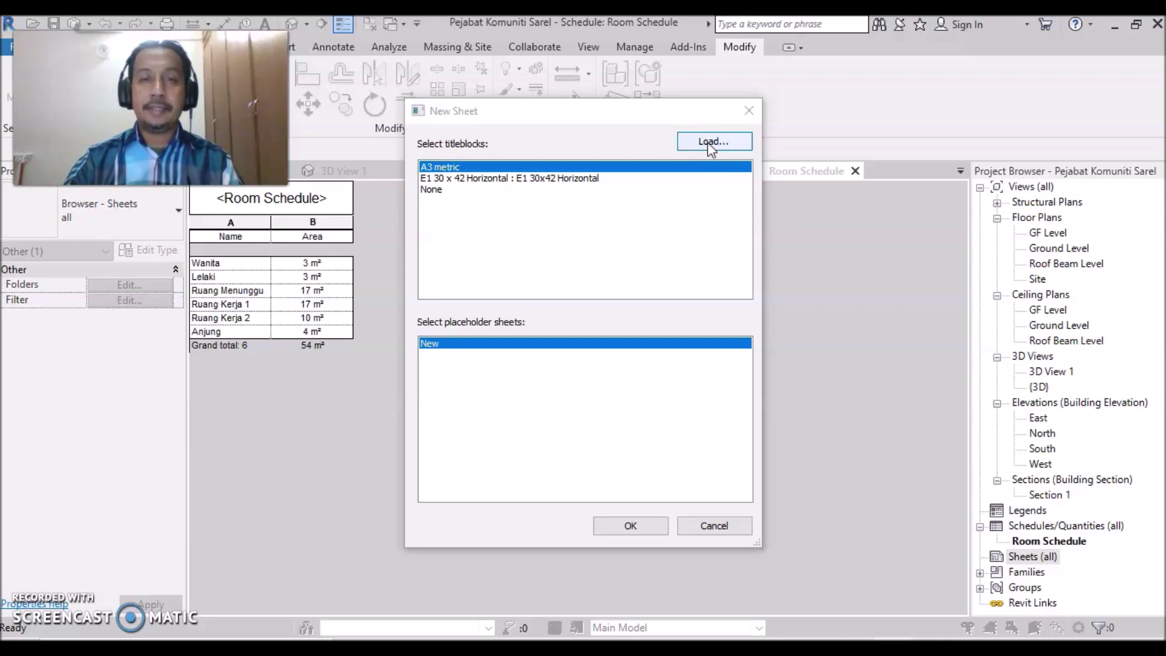
Load A3 metric.rfa from the Titleblocks folder and create the new sheet with it.
left_click(708, 142)
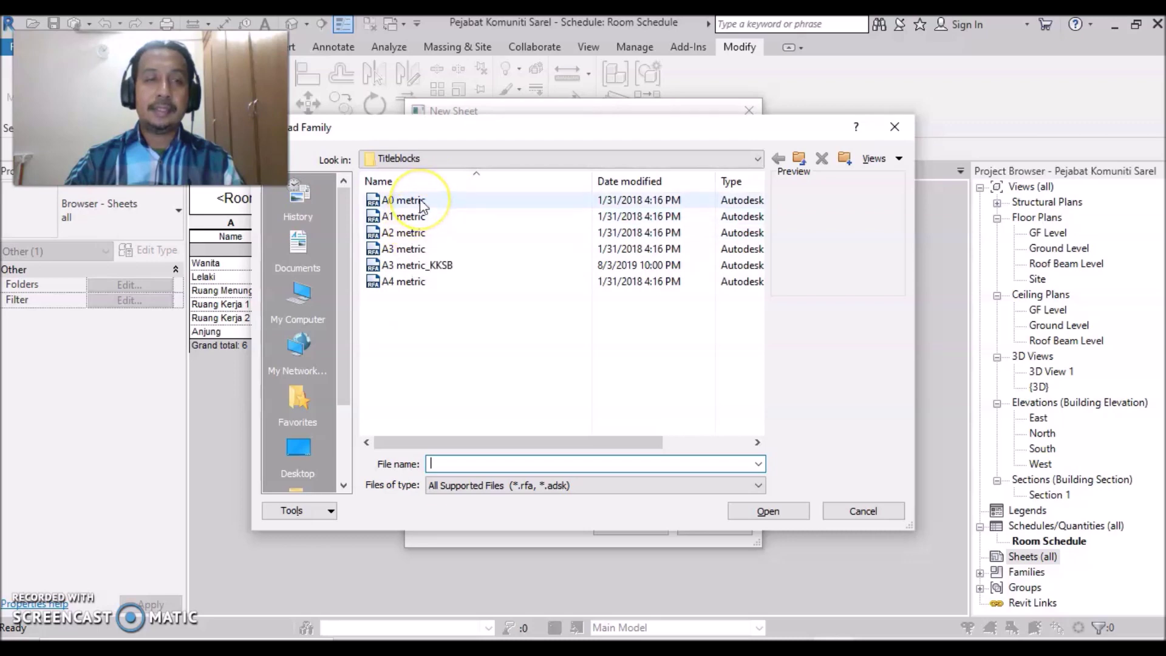
mouse_move(404, 249)
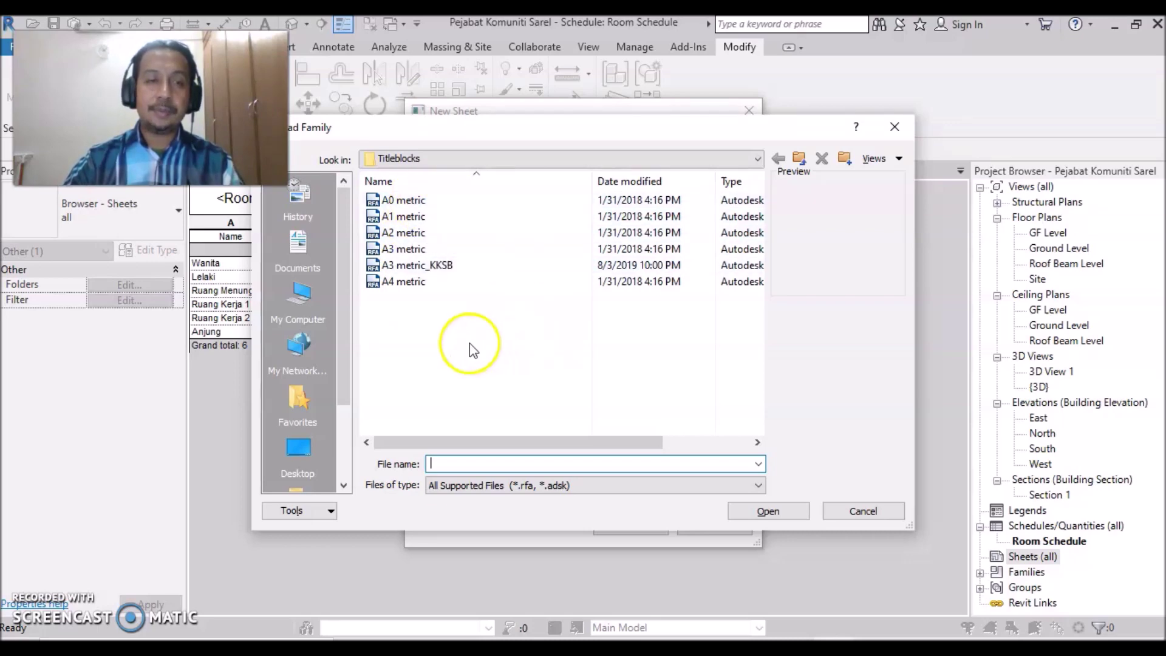
left_click(406, 251)
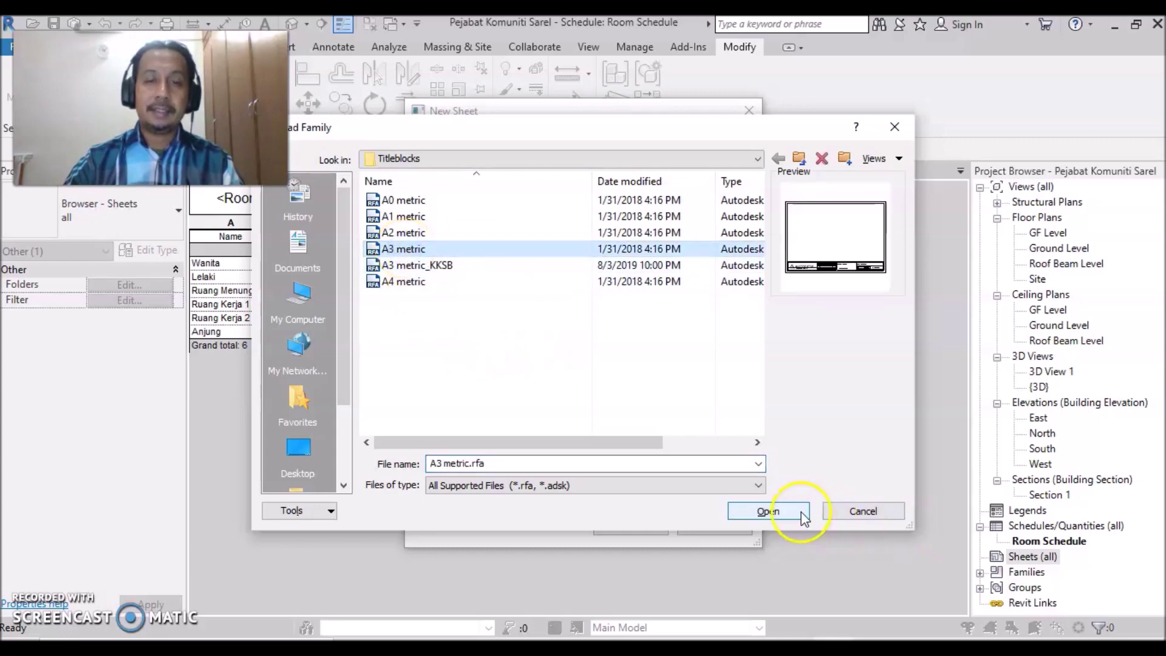
left_click(768, 512)
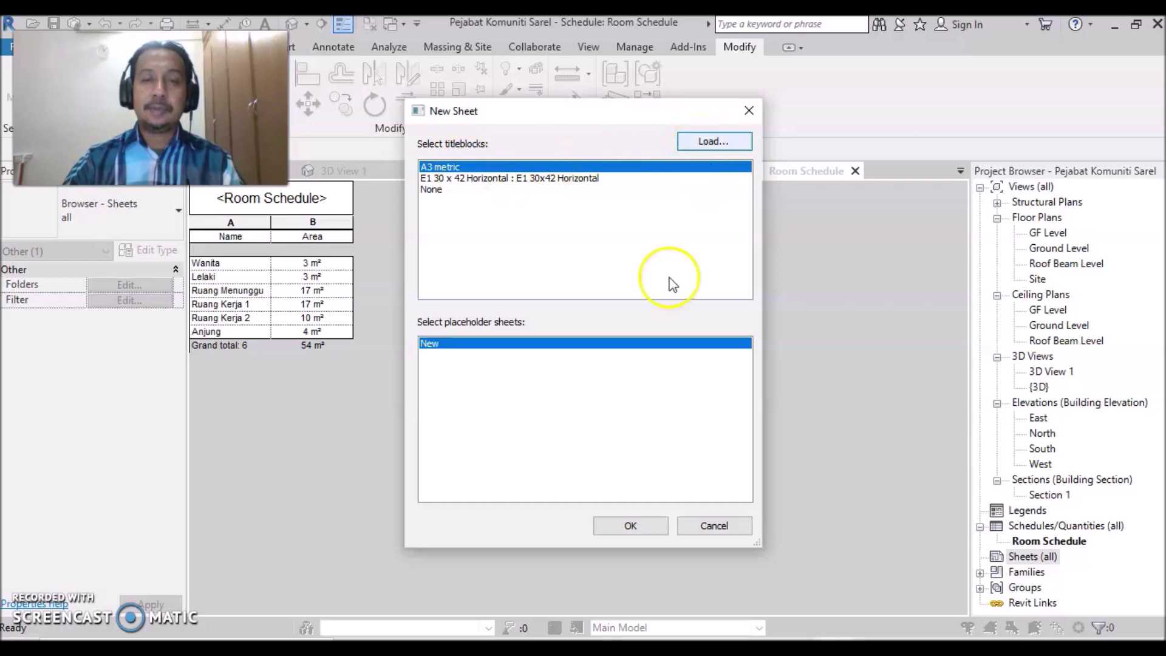
left_click(632, 527)
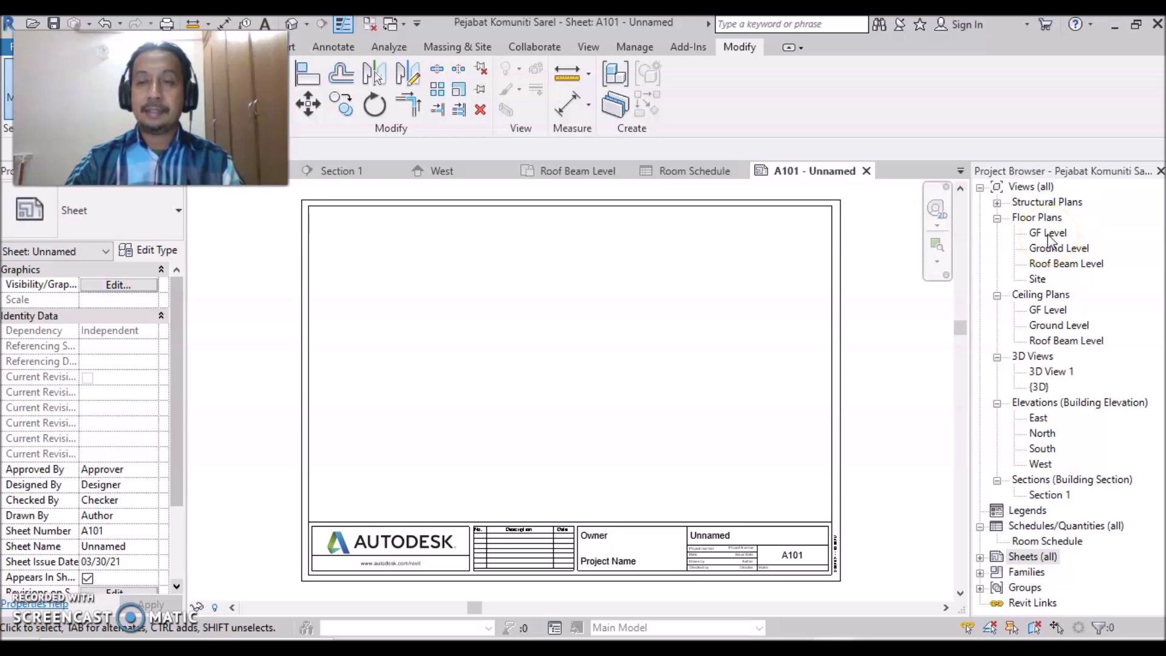
Place the GF Level floor plan on sheet A101 and nudge it right and down.
left_click_drag(1048, 234, 561, 386)
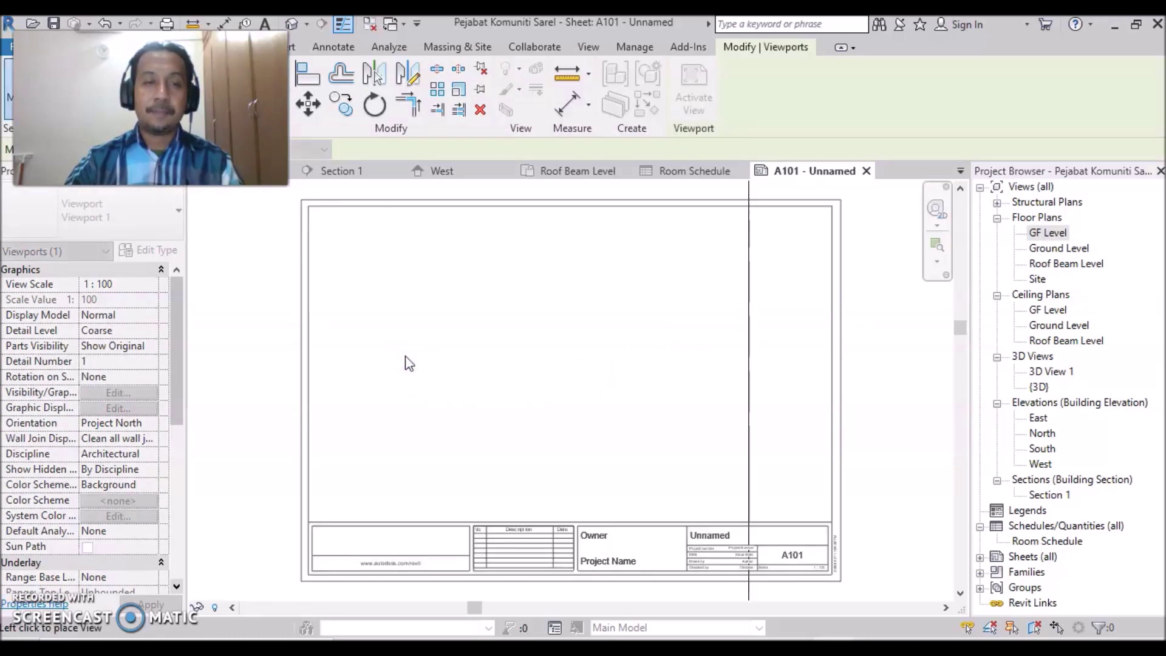
left_click(447, 347)
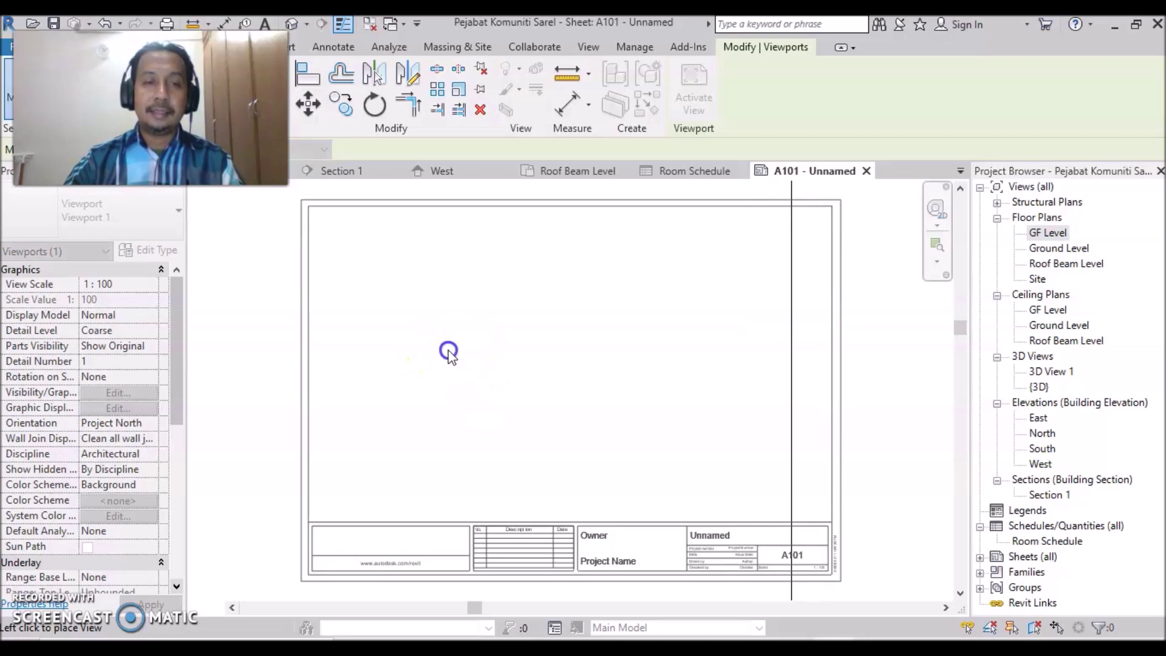
scroll(521, 412, "down", 1)
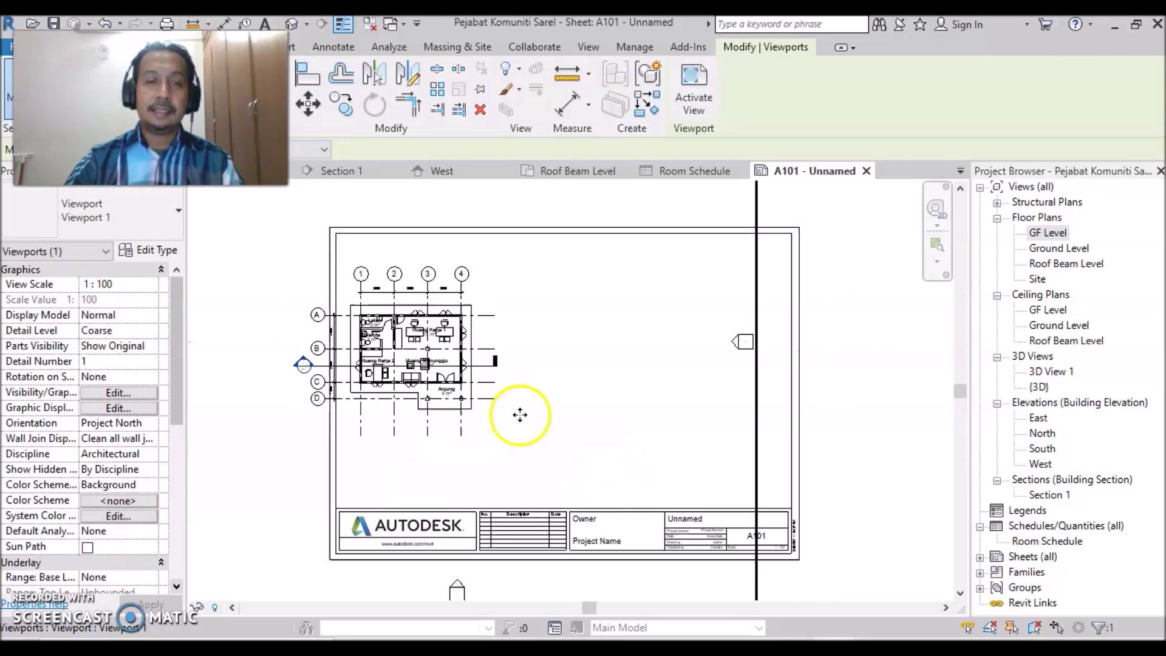
scroll(521, 413, "down", 1)
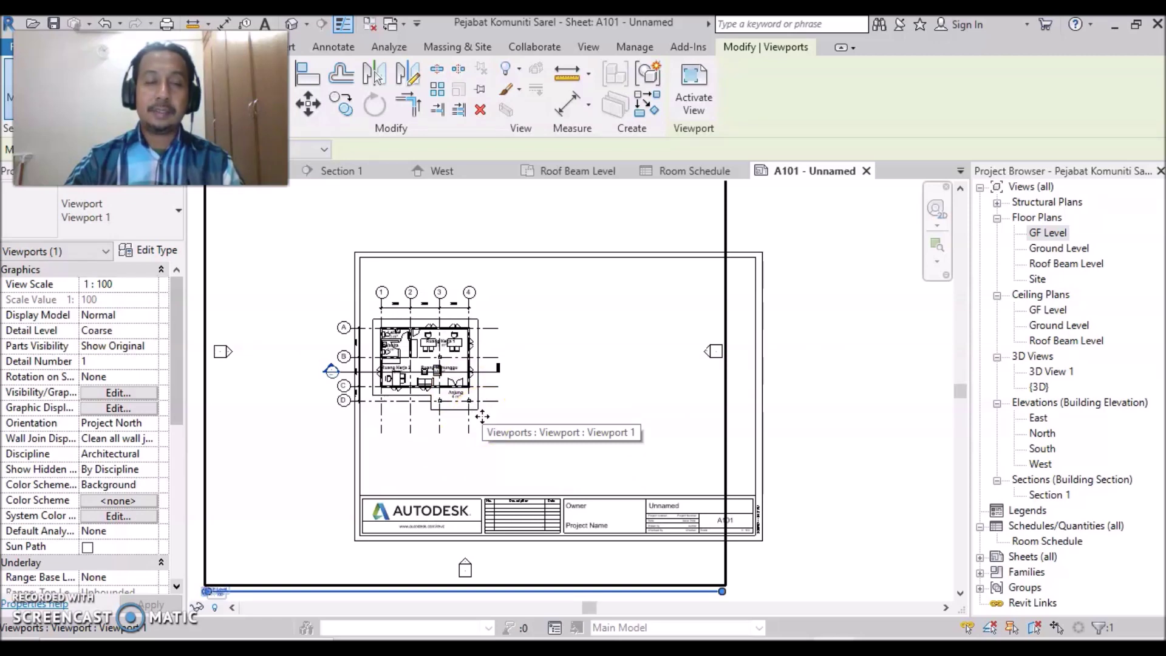
left_click_drag(528, 384, 555, 393)
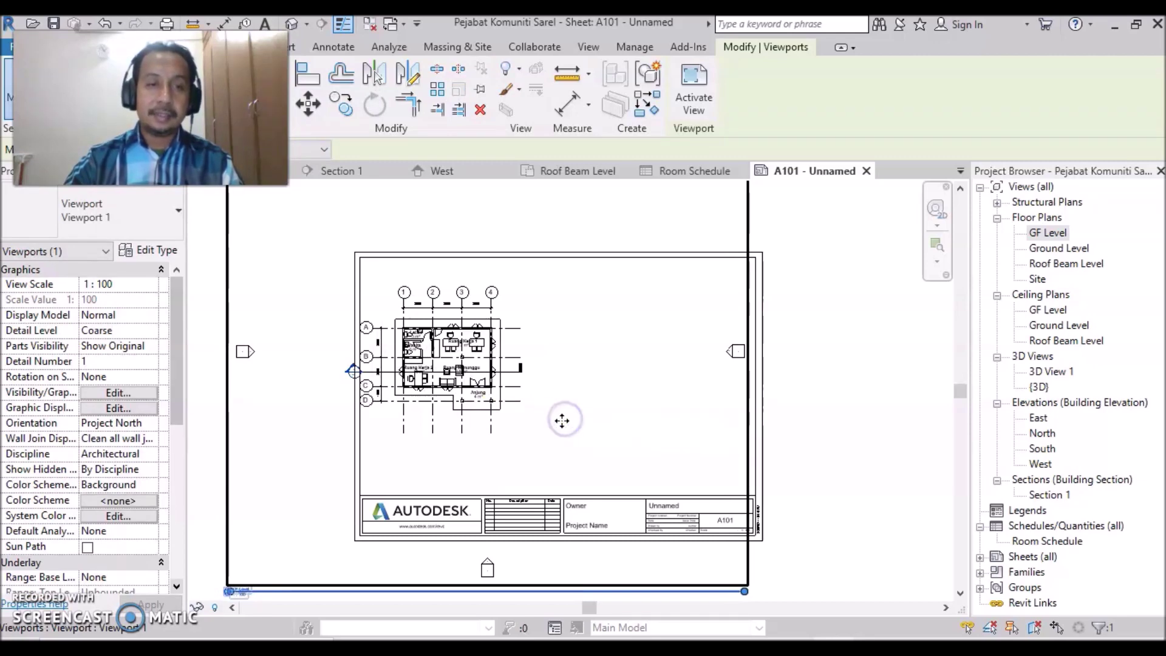
left_click_drag(574, 424, 597, 429)
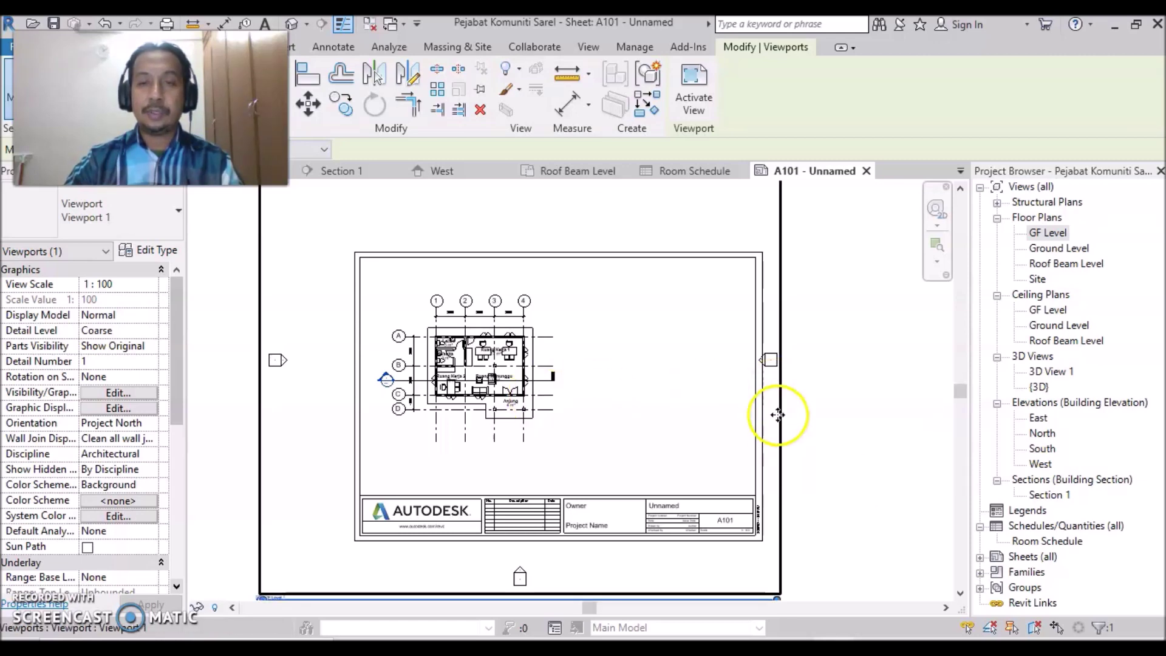
scroll(775, 416, "down", 3)
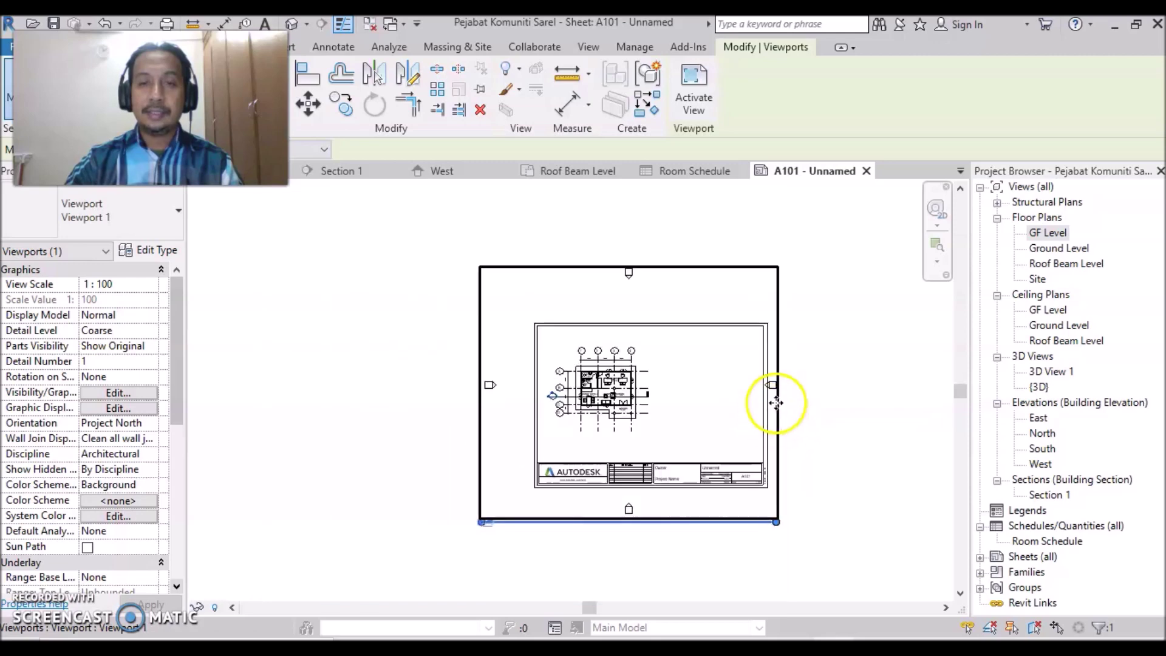
Move the GF Level viewport title up beneath the floor plan.
left_click(833, 428)
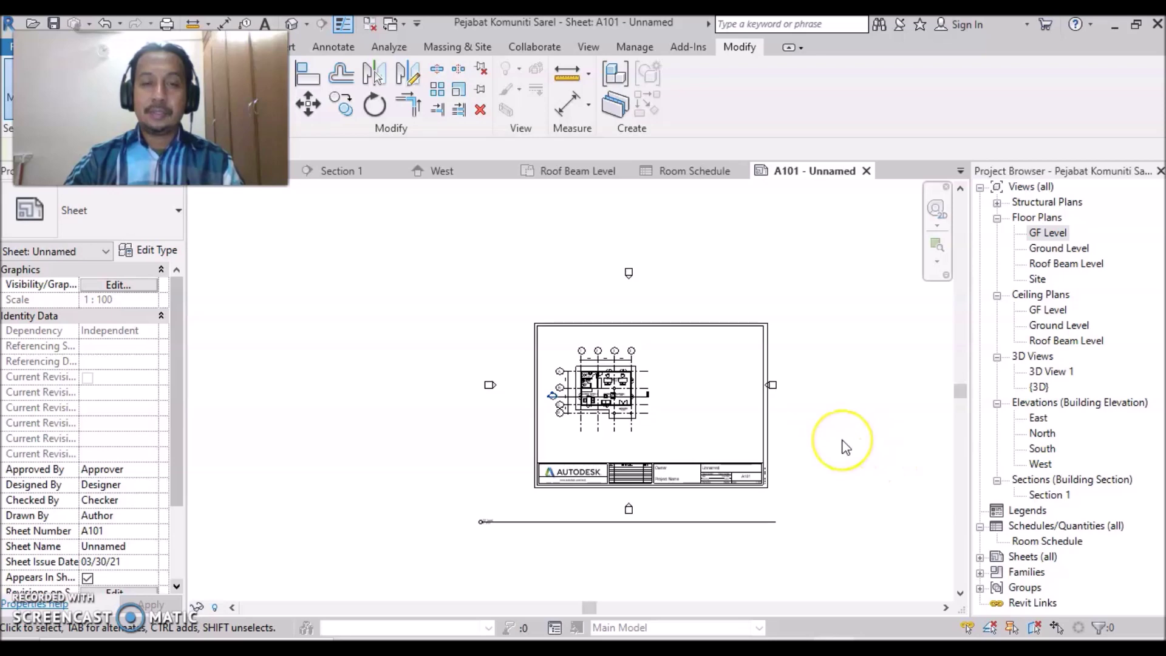
scroll(846, 446, "up", 1)
scroll(840, 445, "up", 1)
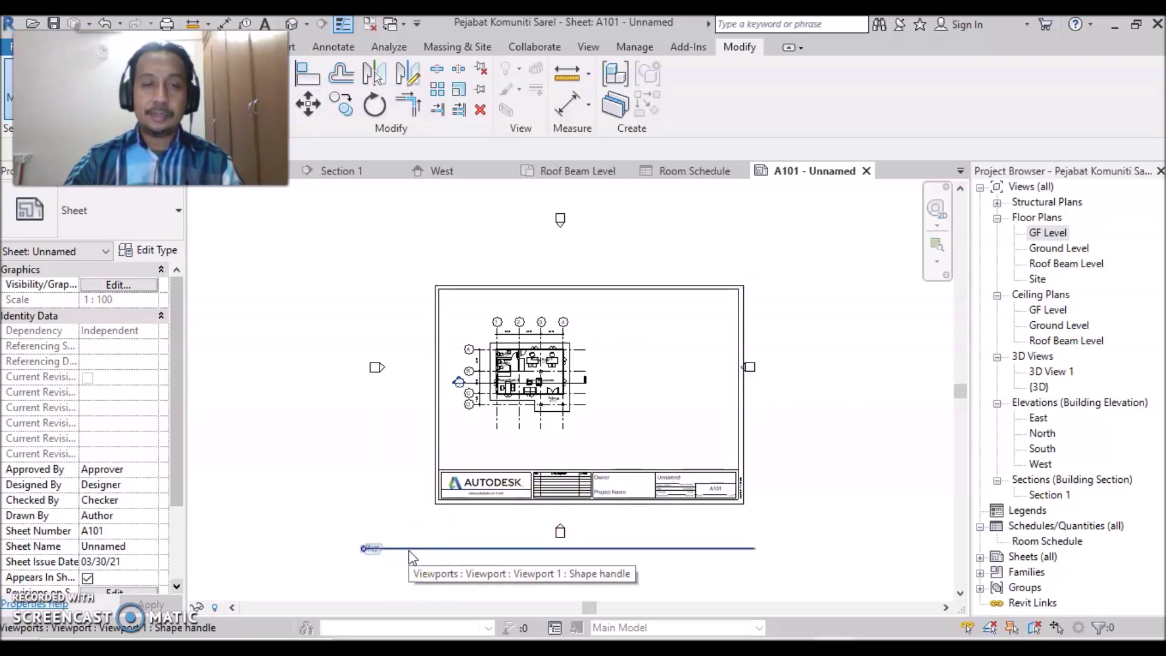
mouse_move(440, 549)
left_mouse_down()
mouse_move(497, 463)
mouse_move(556, 440)
left_mouse_up()
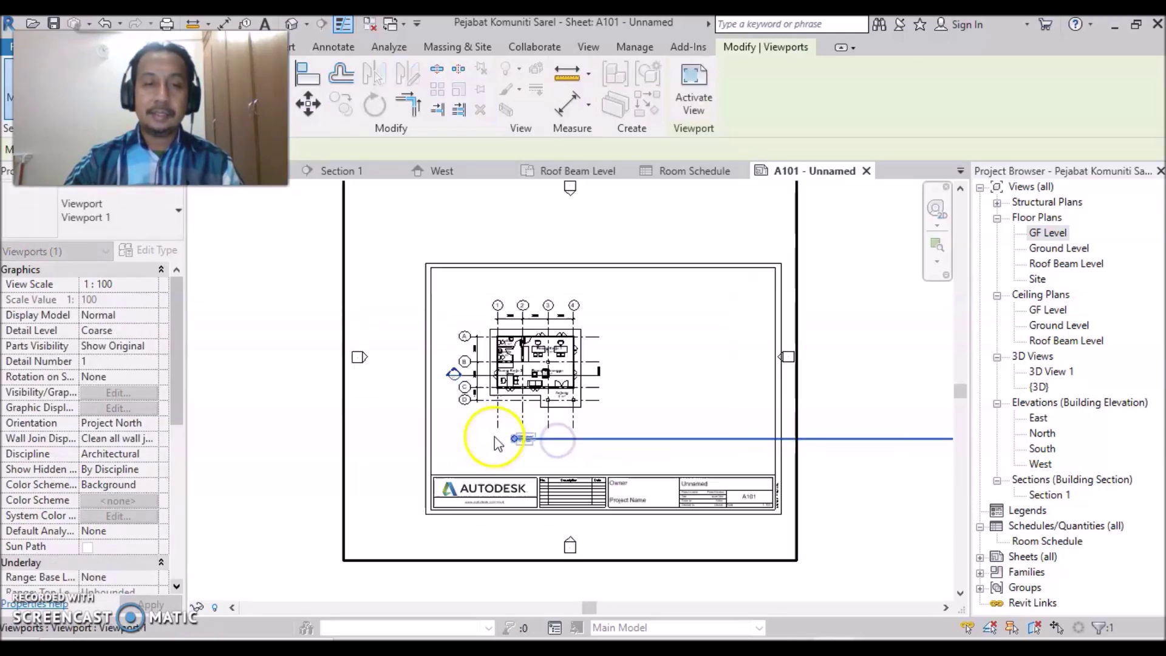
scroll(518, 441, "up", 5)
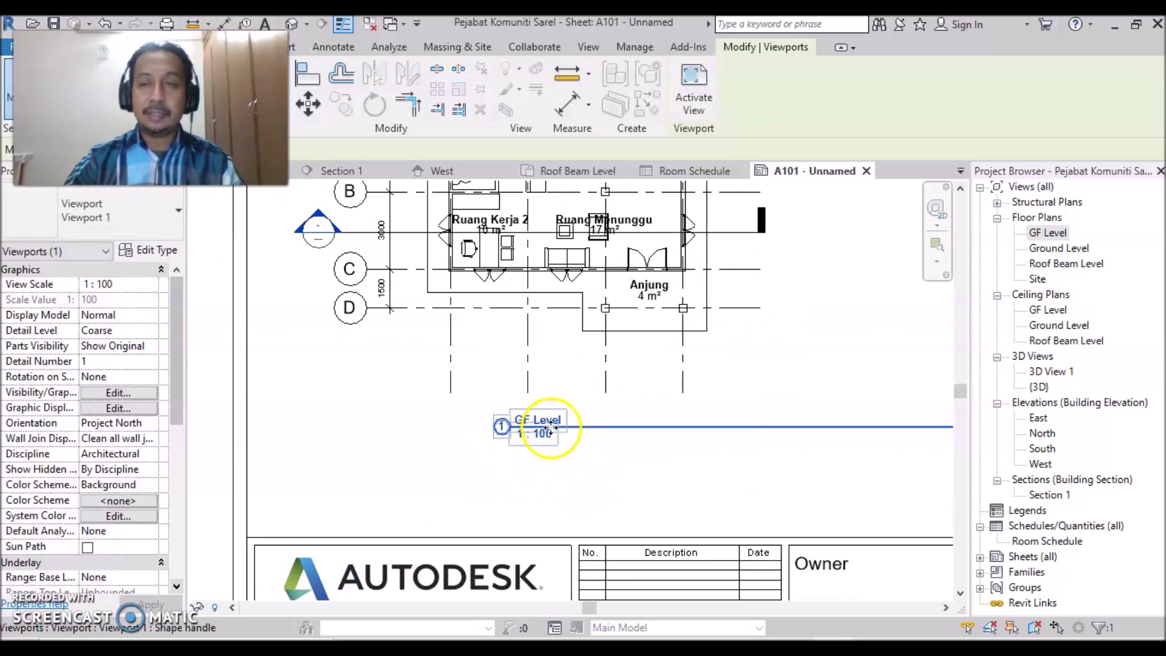
Shorten the viewport title underline so it ends near the label.
left_click(1073, 235)
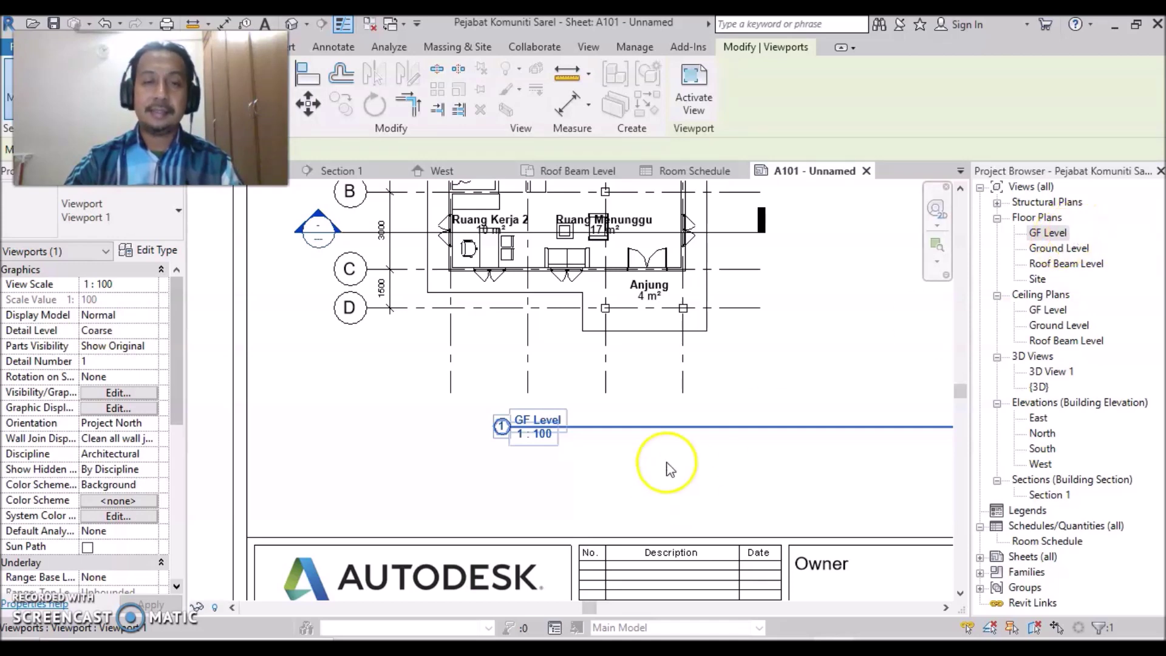
scroll(649, 458, "down", 3)
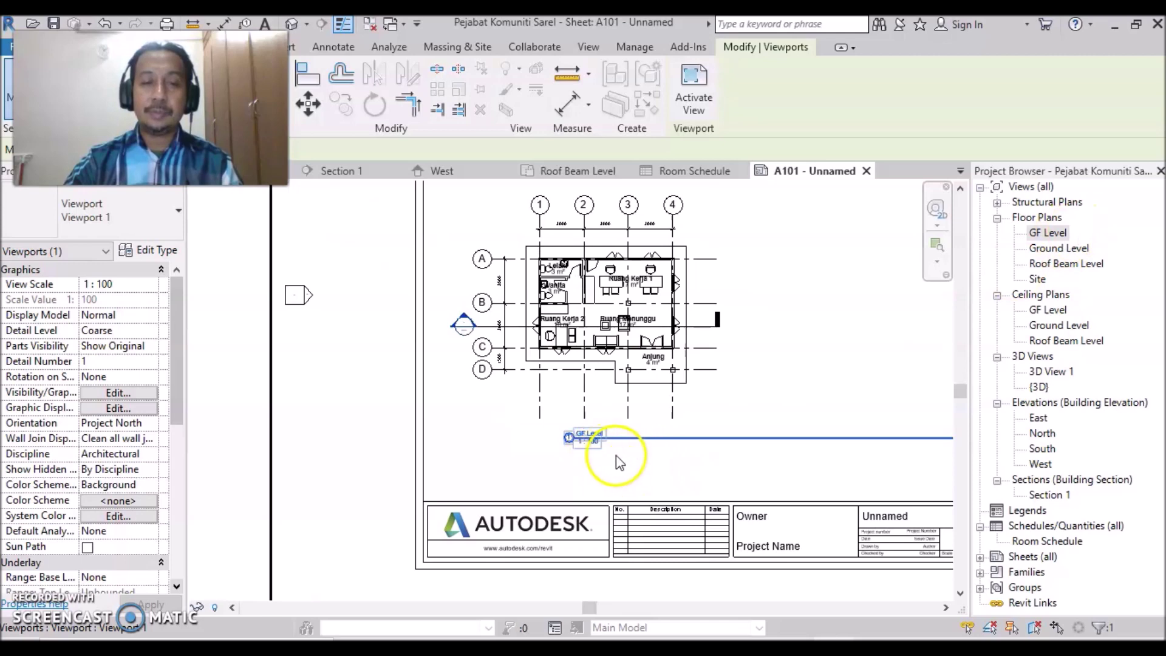
mouse_move(618, 460)
middle_mouse_down()
mouse_move(518, 477)
mouse_move(406, 456)
middle_mouse_up()
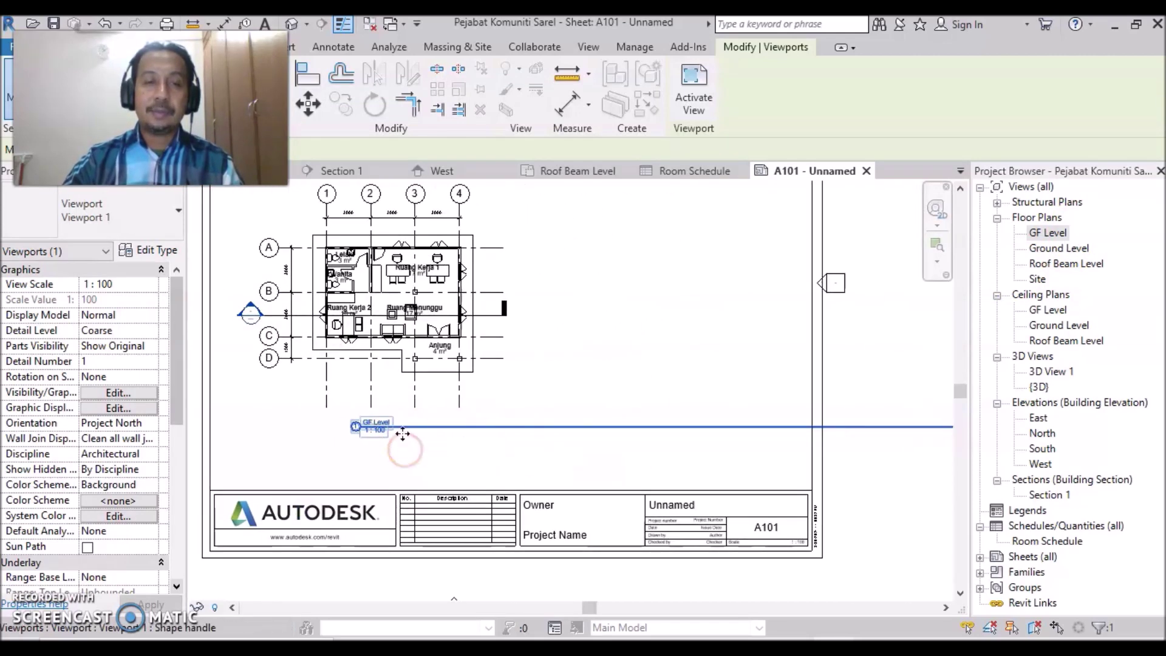
scroll(909, 468, "down", 2)
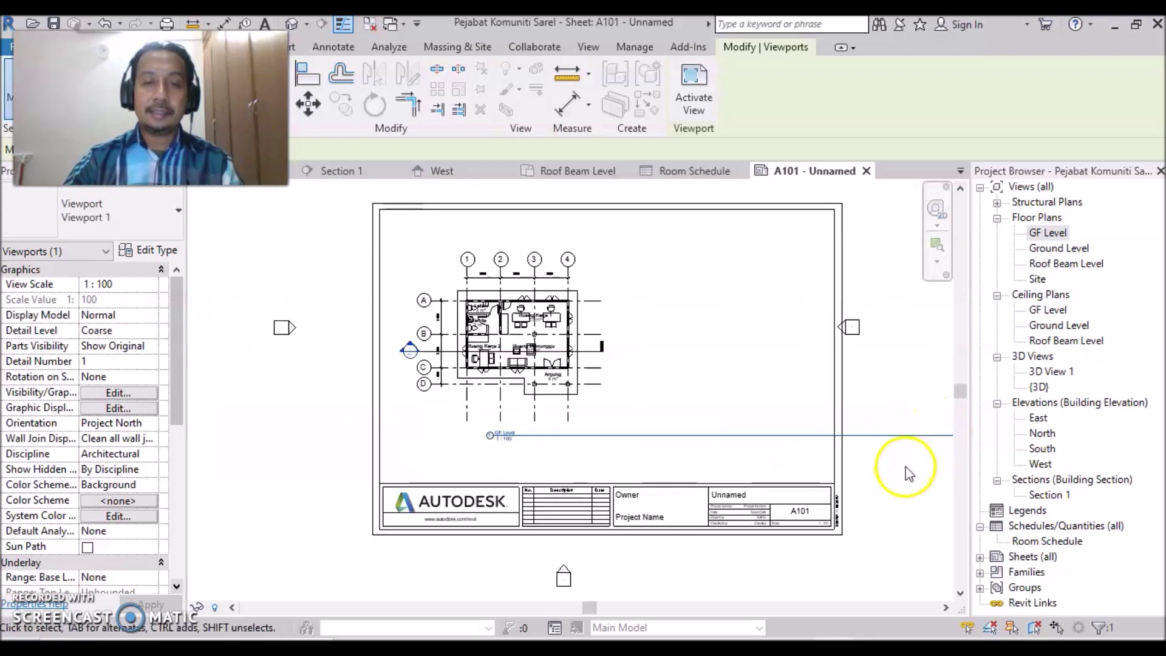
mouse_move(911, 480)
middle_mouse_down()
mouse_move(806, 455)
mouse_move(774, 522)
mouse_move(727, 519)
middle_mouse_up()
left_click(810, 498)
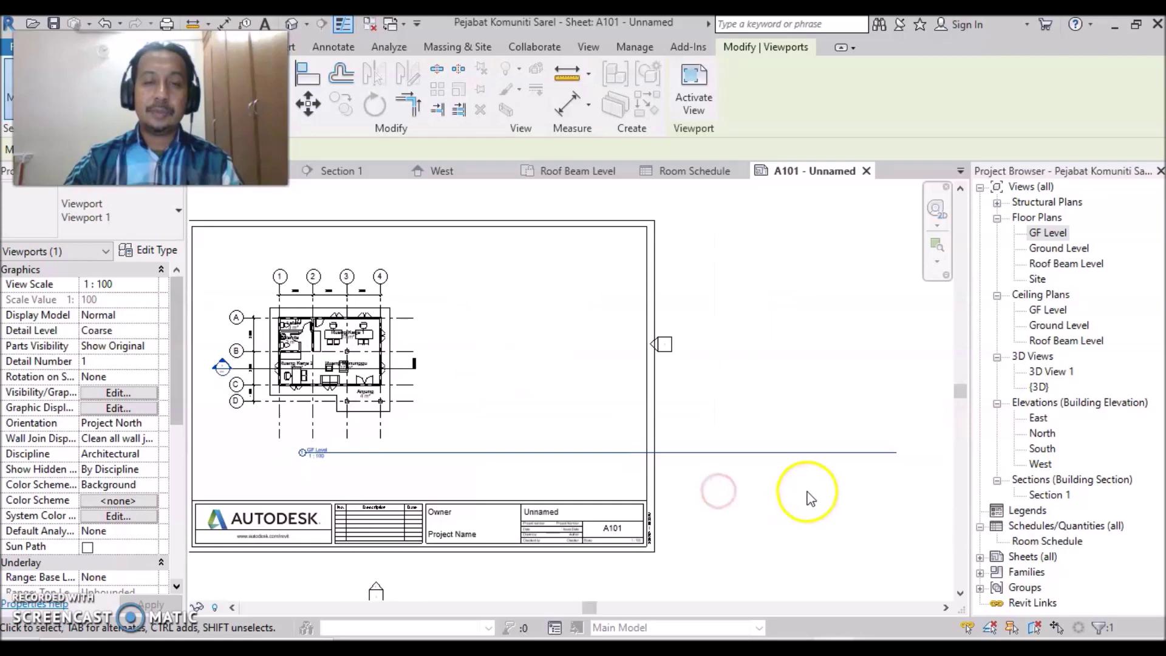
left_click(333, 353)
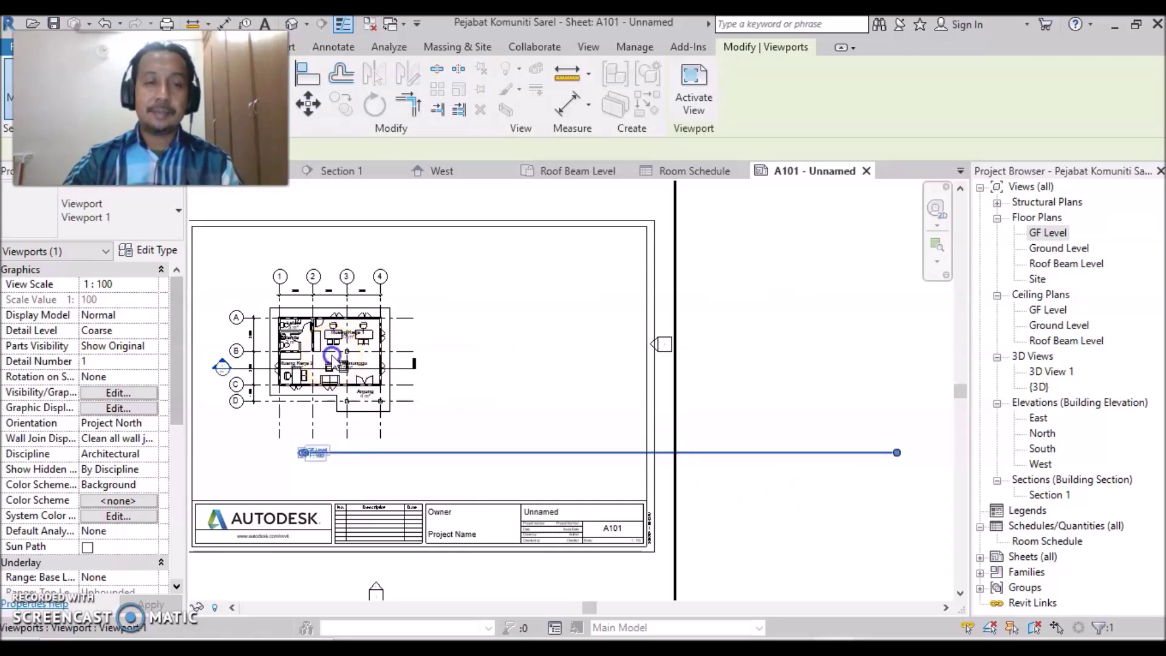
left_click_drag(896, 453, 547, 456)
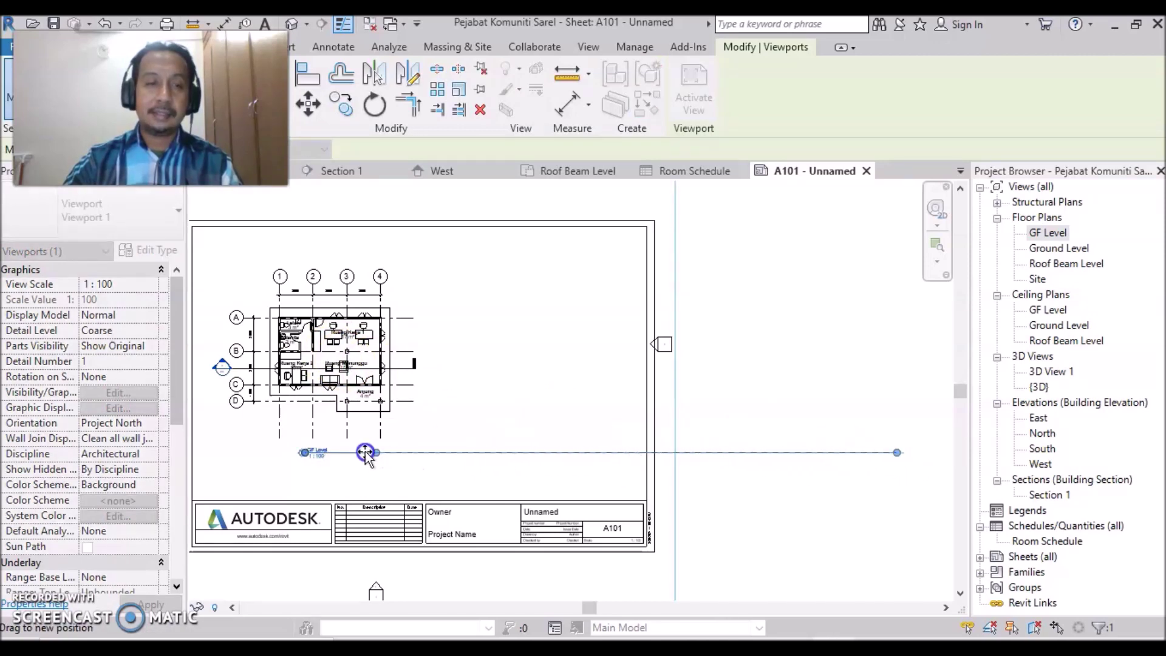
left_click_drag(346, 460, 338, 453)
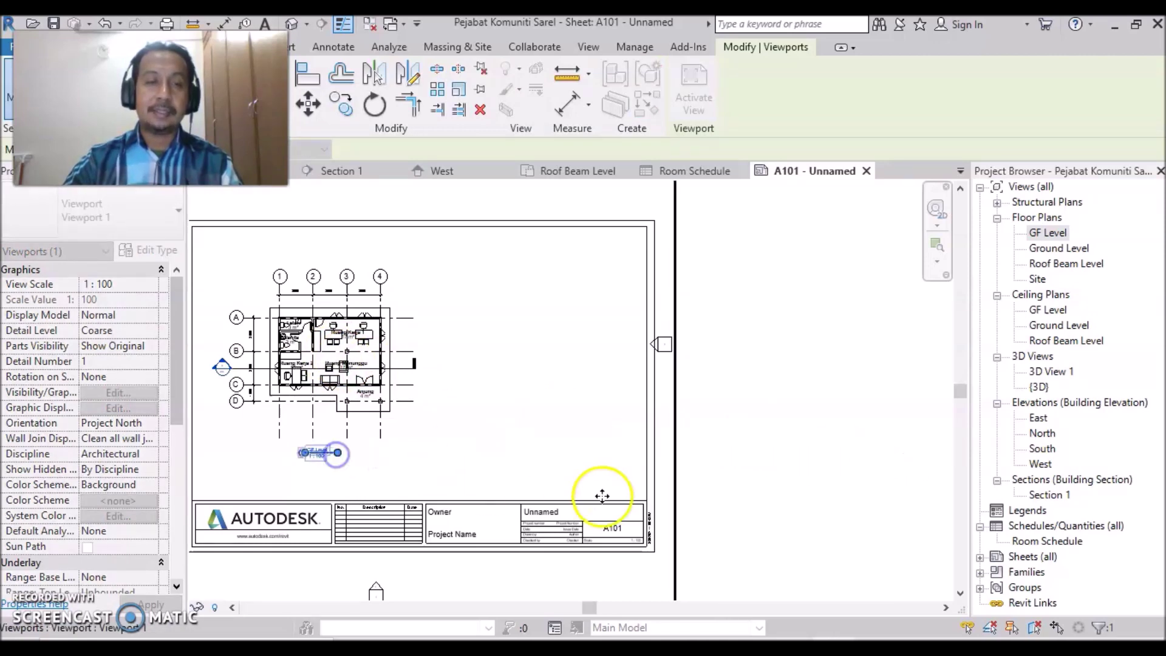
left_click(844, 512)
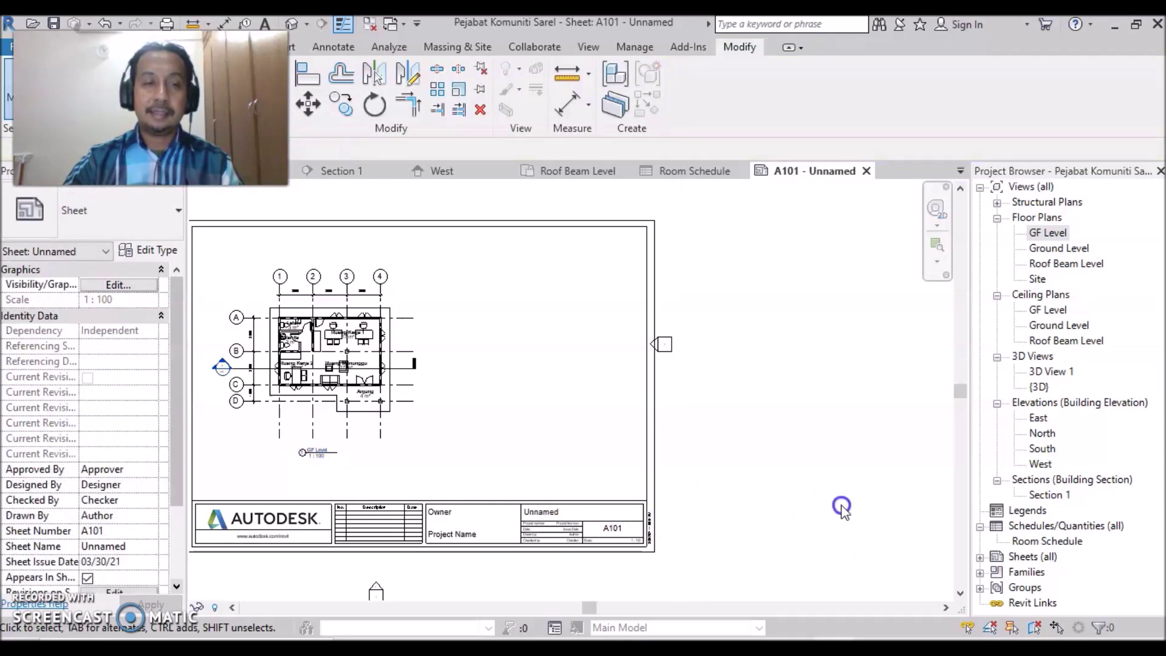
scroll(513, 466, "down", 2)
middle_click_drag(449, 464, 618, 431)
scroll(618, 411, "up", 1)
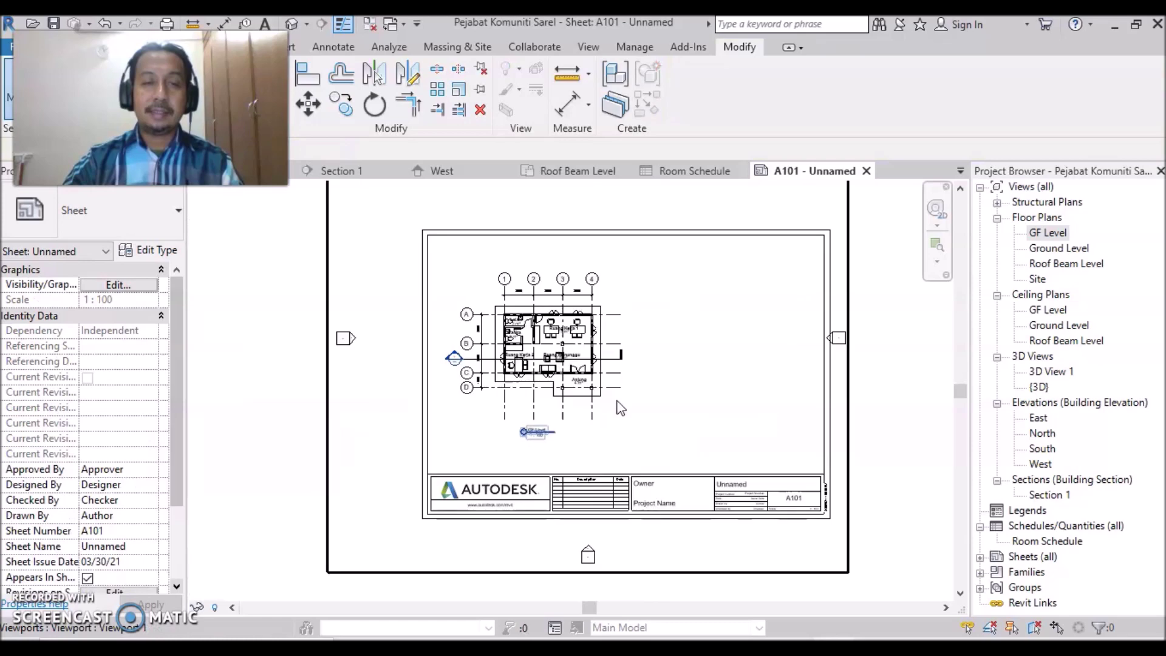
scroll(617, 411, "up", 2)
middle_click_drag(648, 448, 531, 448)
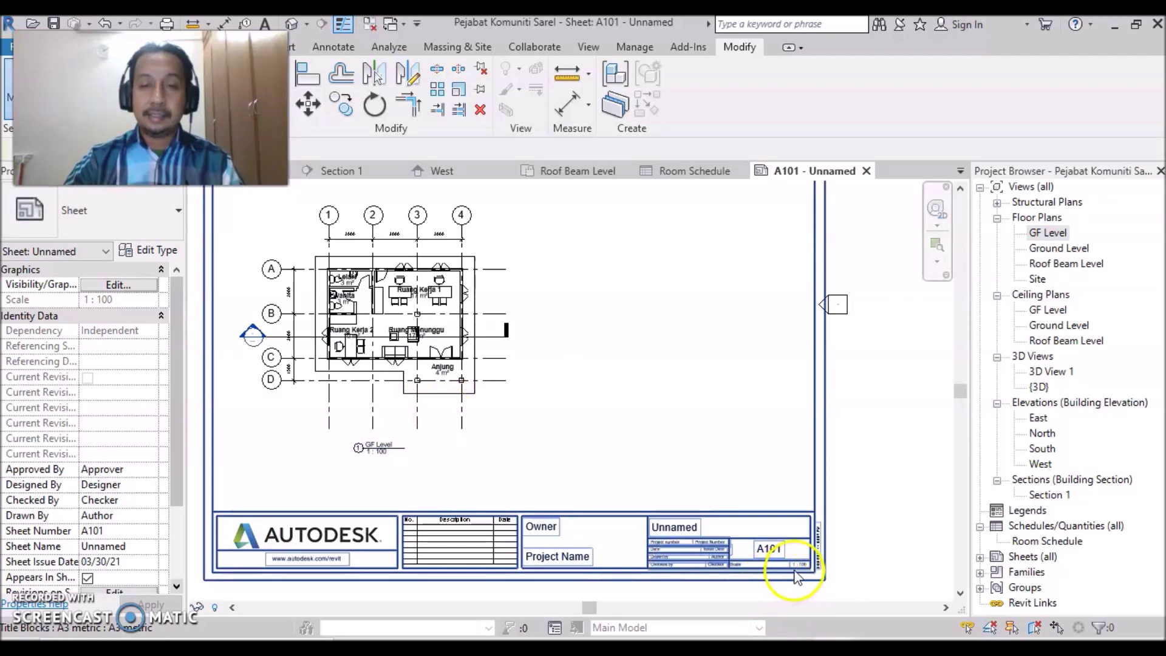
scroll(803, 568, "up", 2)
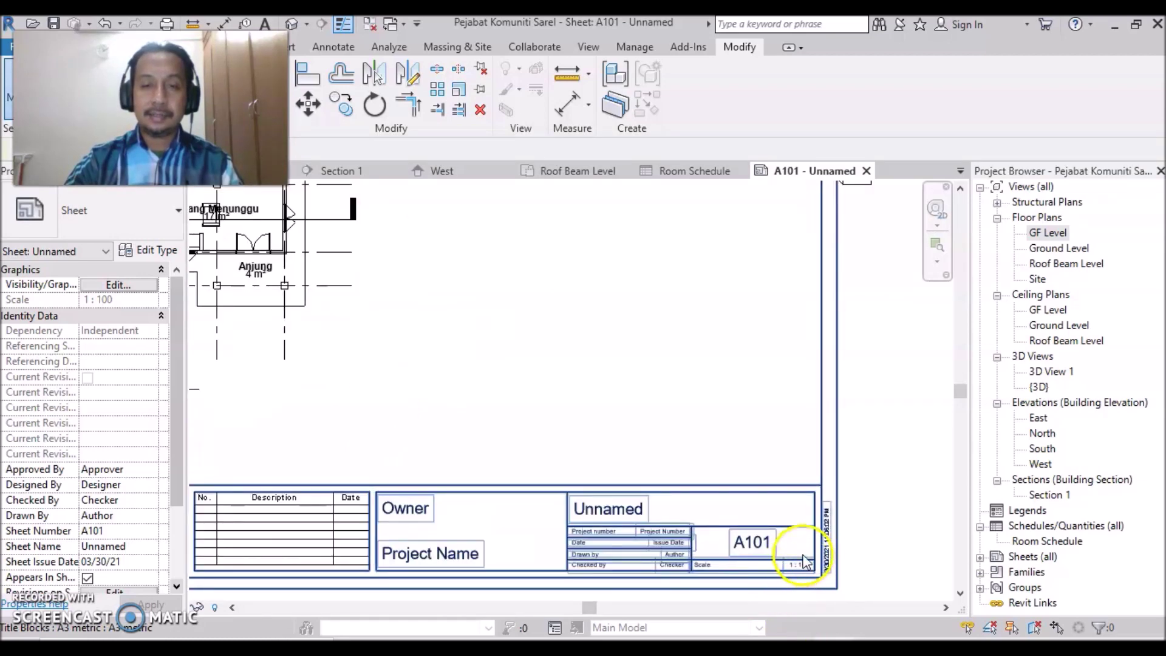
scroll(803, 568, "up", 2)
scroll(796, 574, "up", 2)
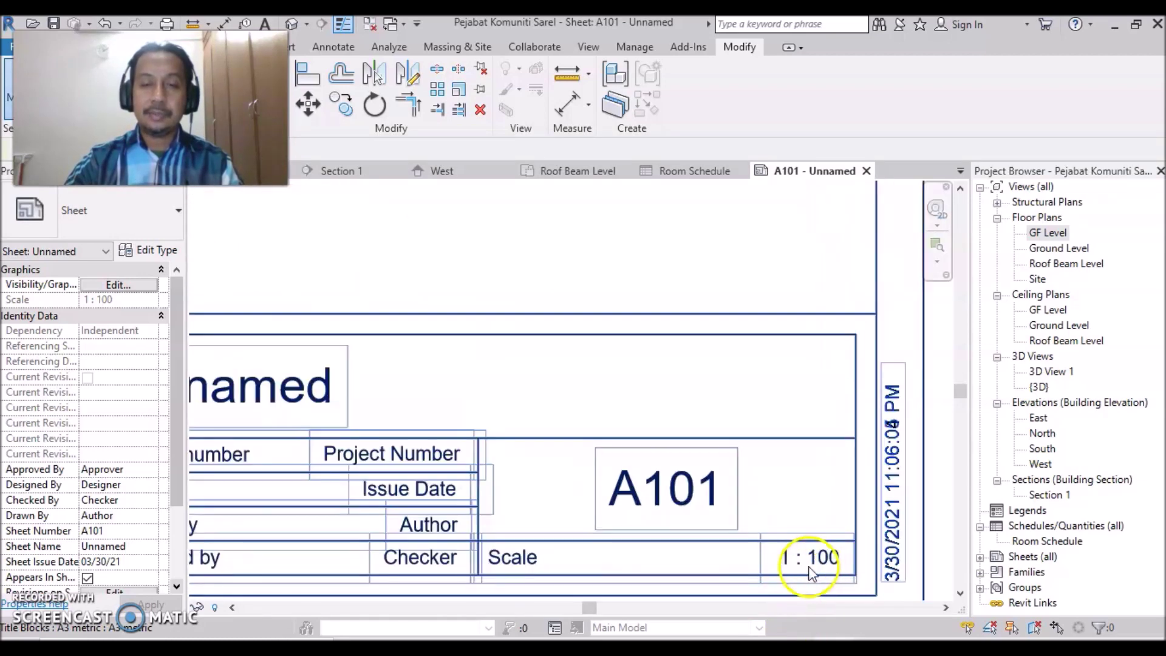
scroll(810, 573, "down", 2)
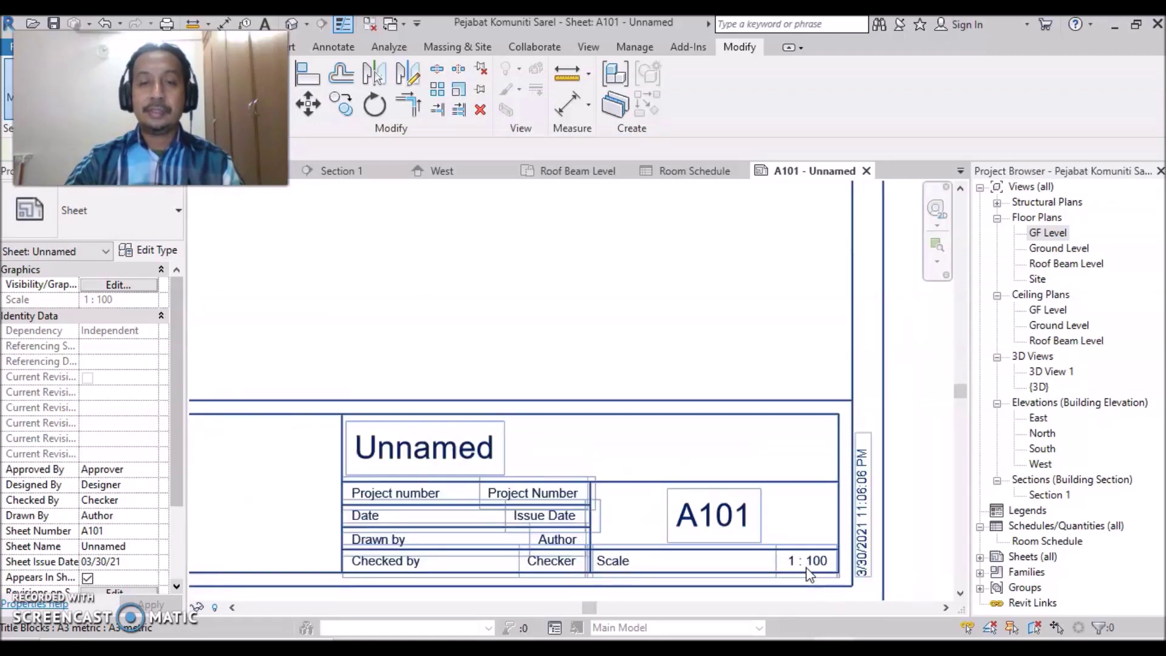
scroll(809, 572, "down", 2)
scroll(810, 573, "down", 1)
scroll(790, 564, "down", 2)
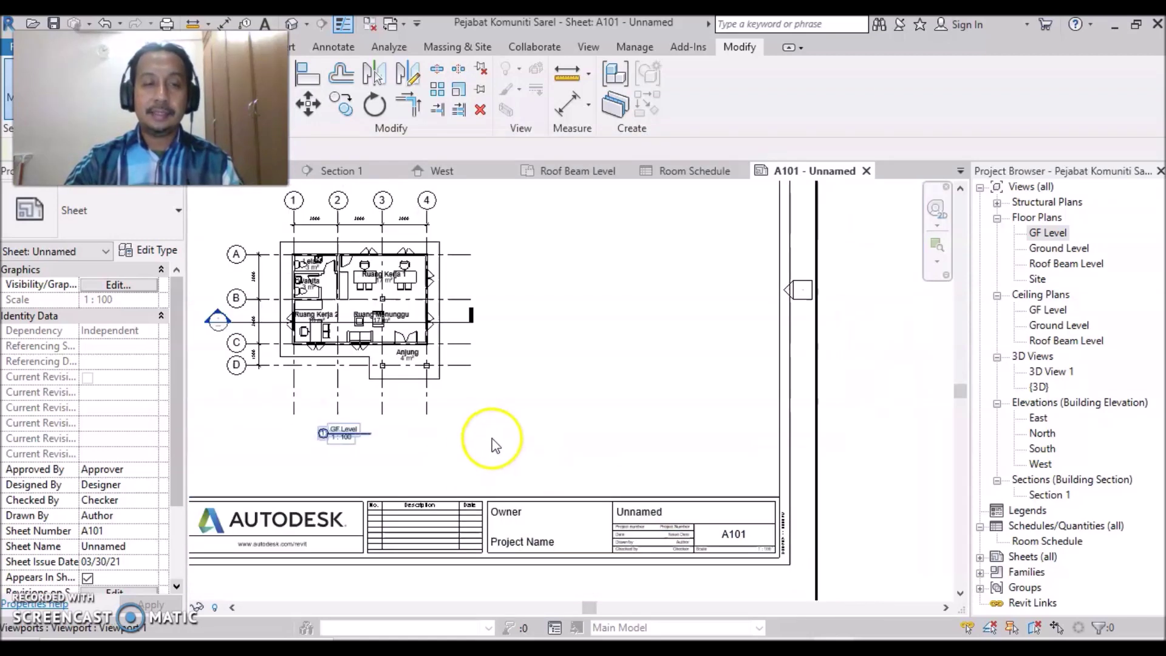
middle_click_drag(459, 449, 573, 489)
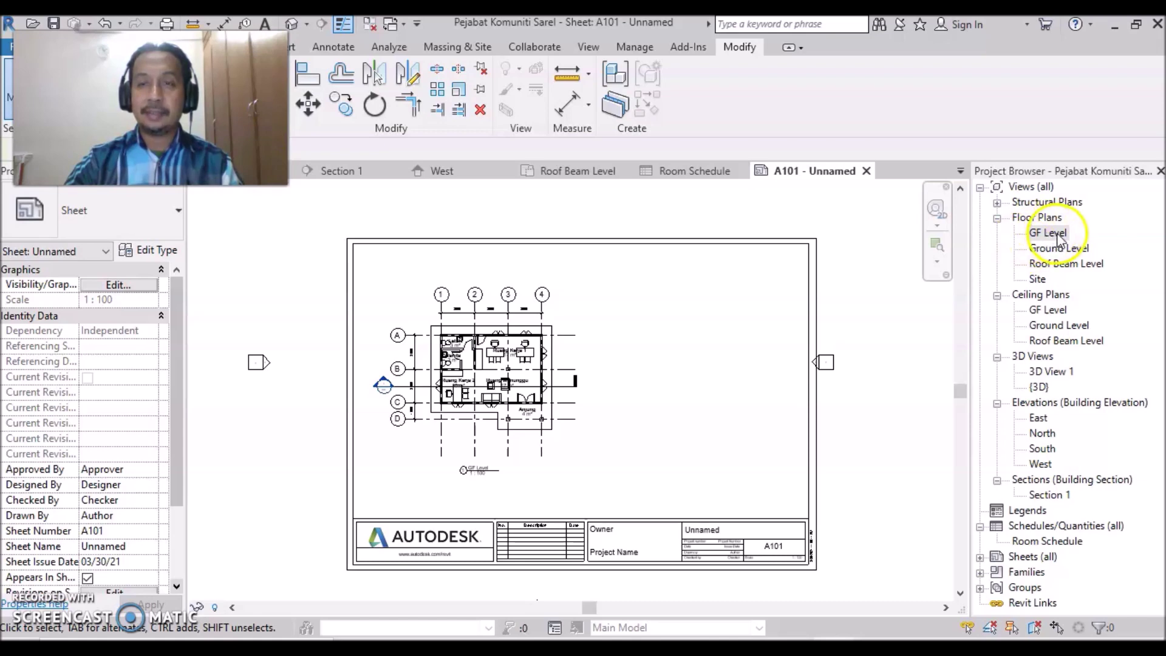
double_click(1055, 235)
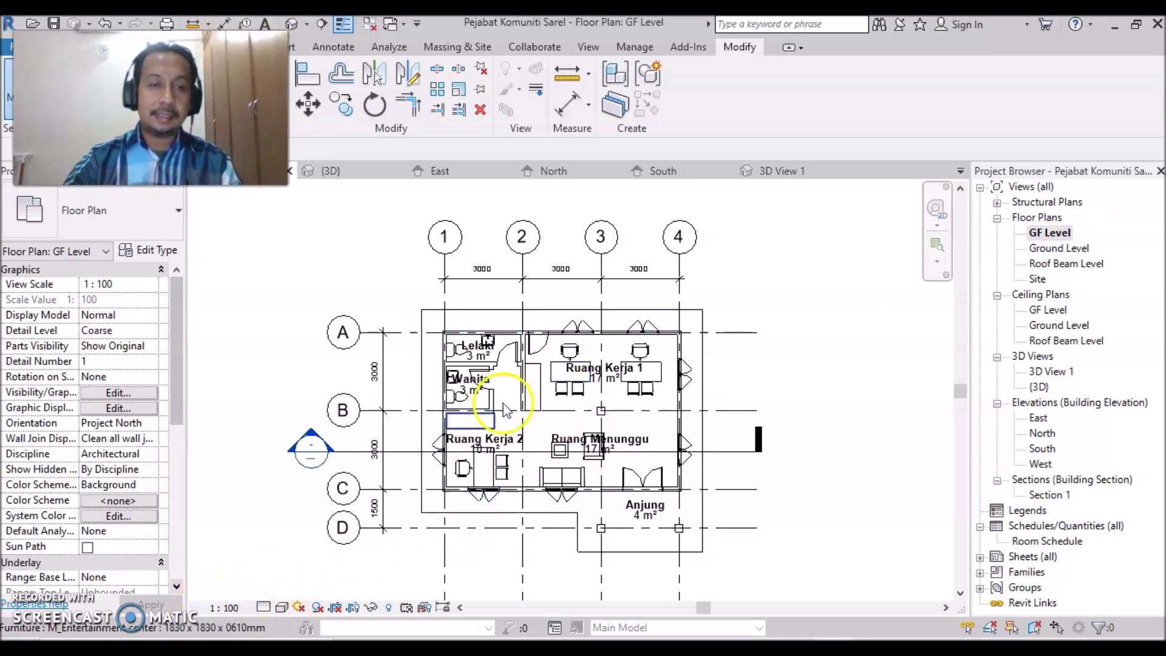
Set the GF Level plan scale to 1:50 and check the result on sheet A101.
left_click(240, 609)
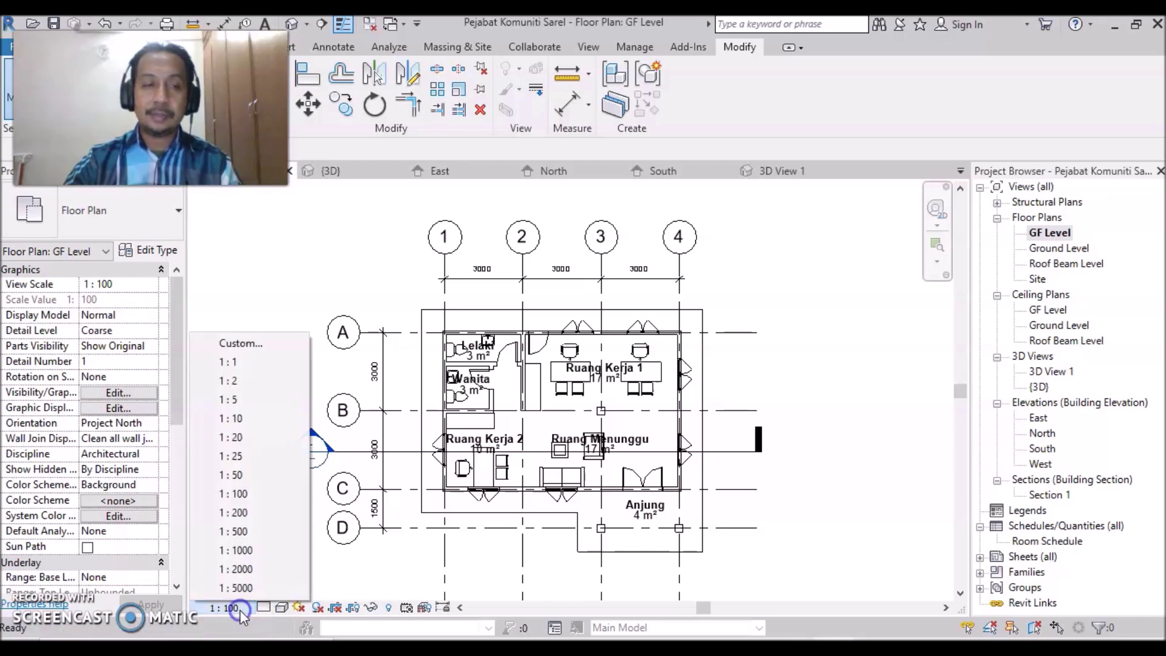
left_click(254, 480)
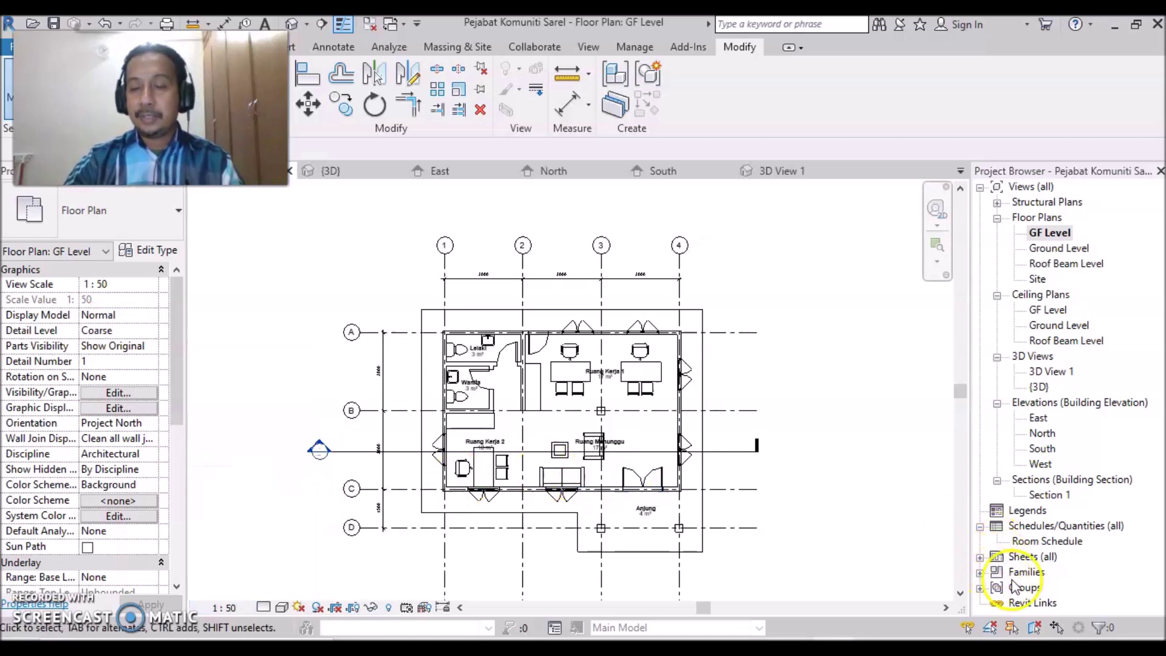
left_click(979, 557)
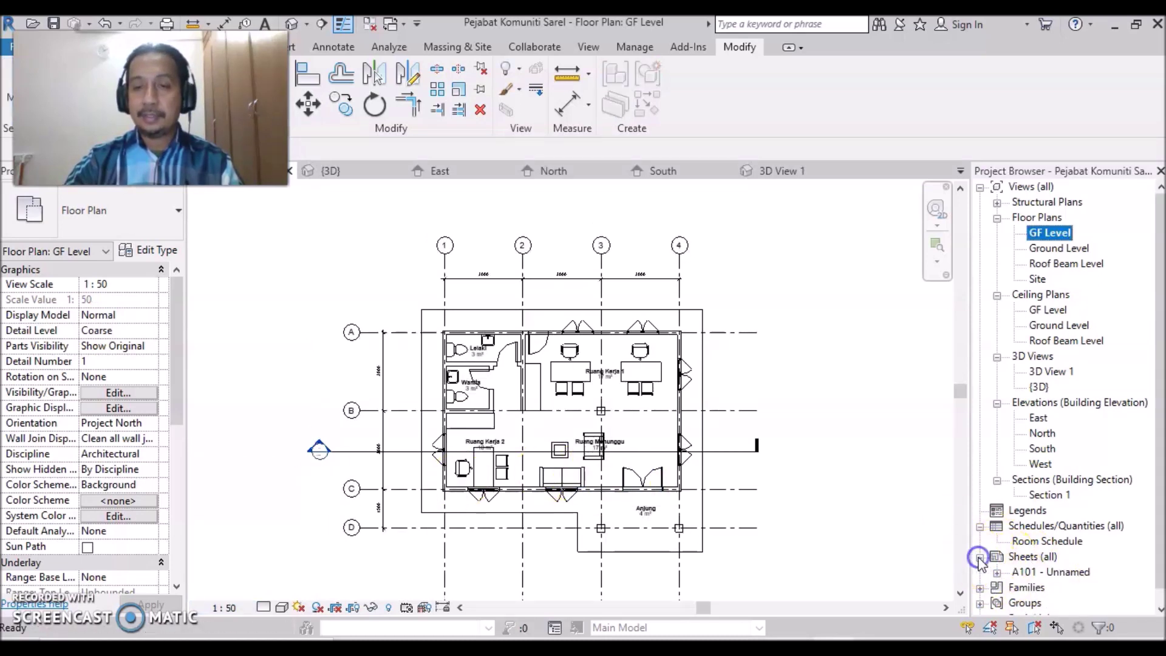
double_click(1020, 572)
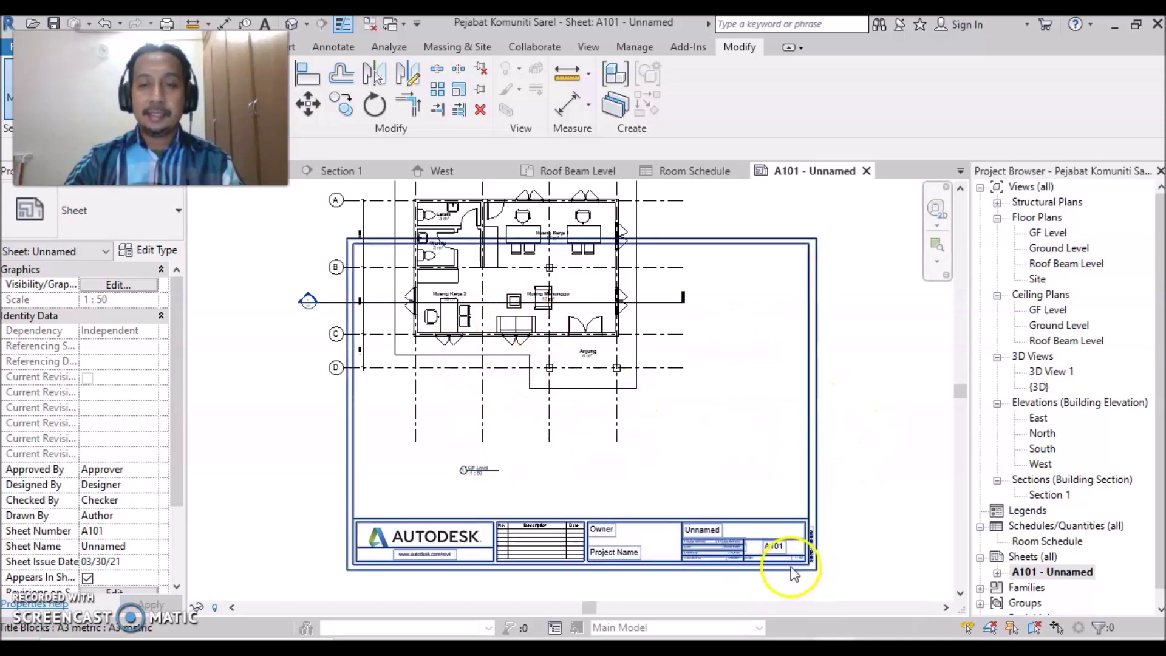
scroll(781, 567, "up", 2)
scroll(789, 572, "up", 2)
scroll(807, 567, "up", 2)
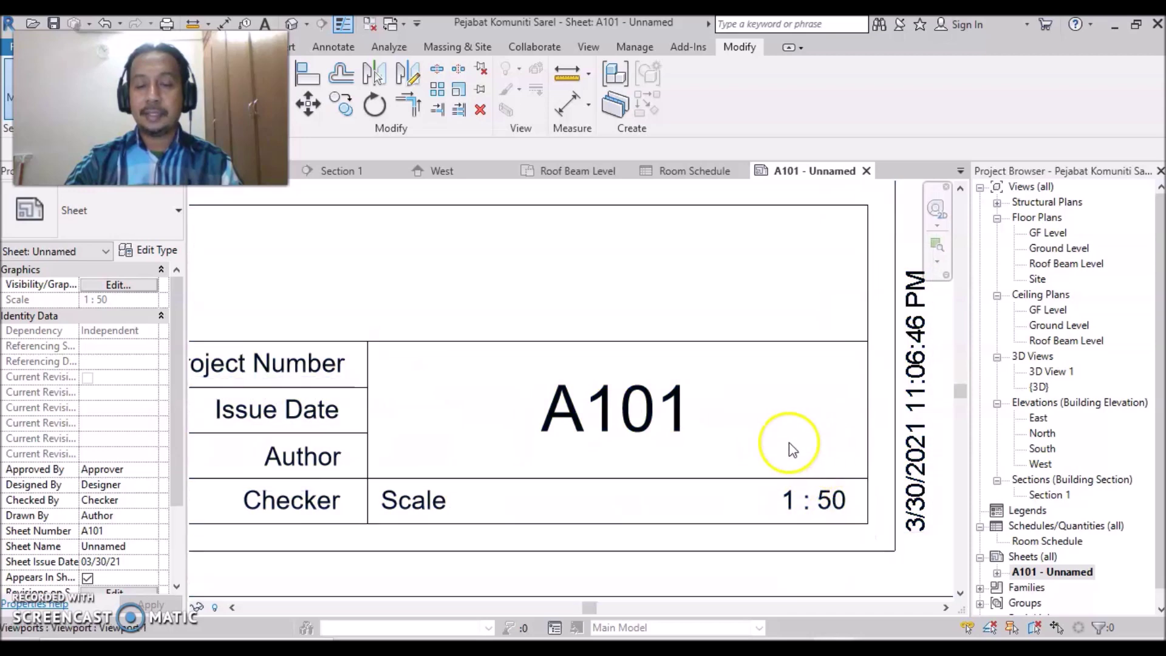
scroll(700, 489, "down", 2)
scroll(698, 492, "down", 2)
scroll(699, 492, "down", 2)
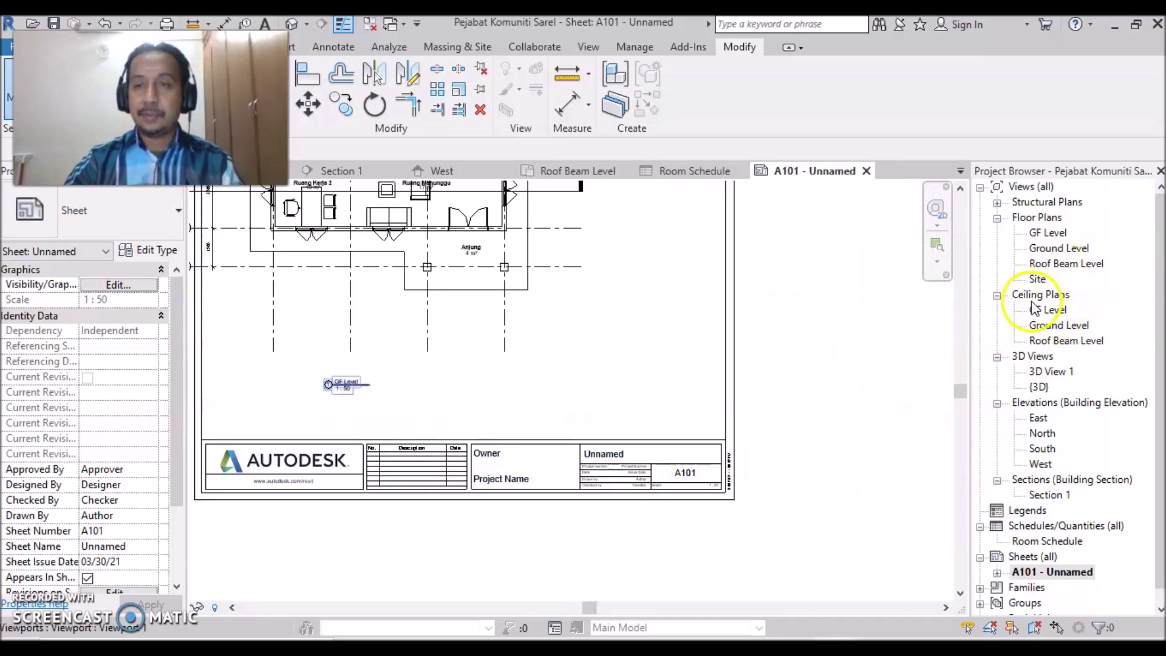
Change the GF Level plan scale to 1:100 and return to sheet A101.
double_click(1046, 234)
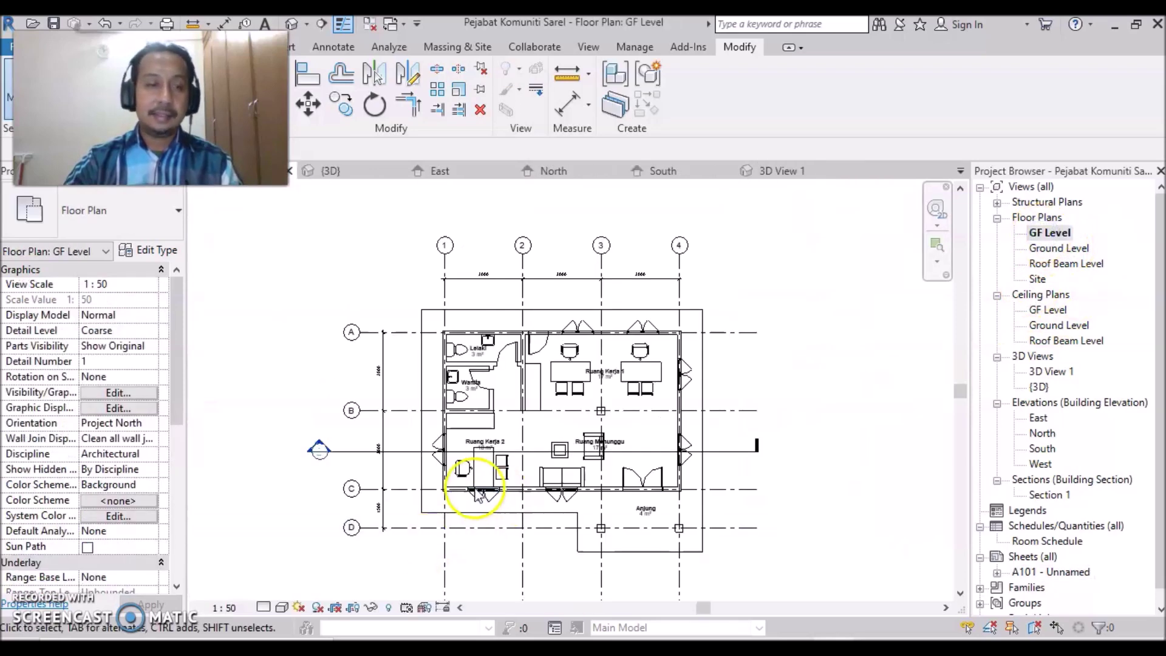
left_click(213, 608)
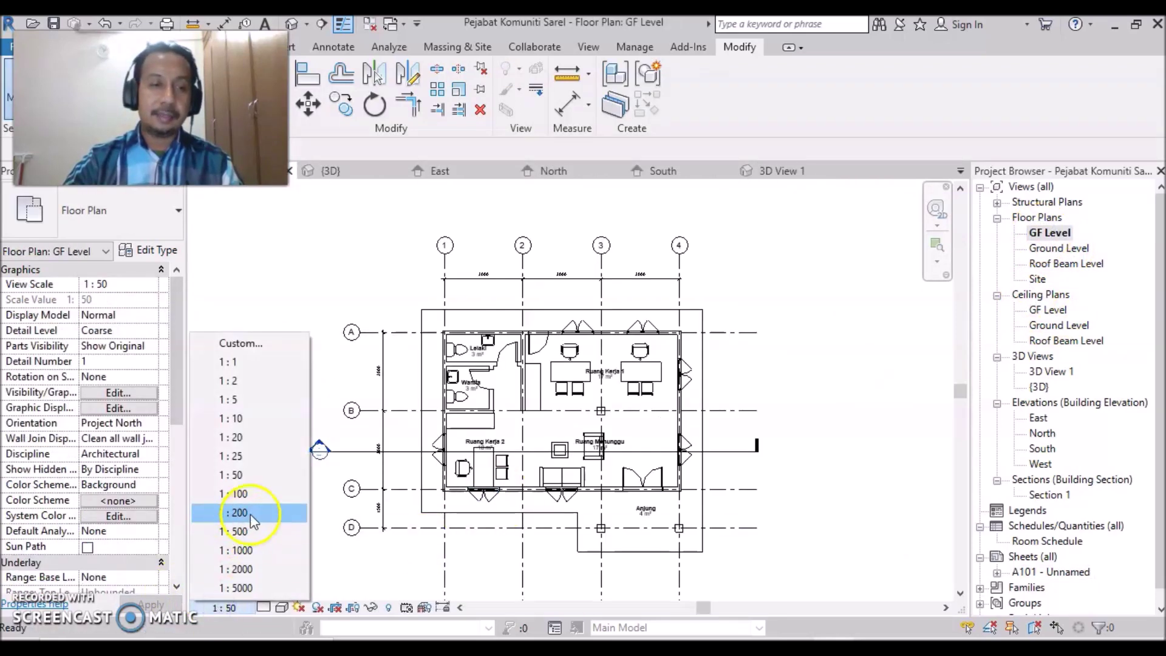
left_click(253, 494)
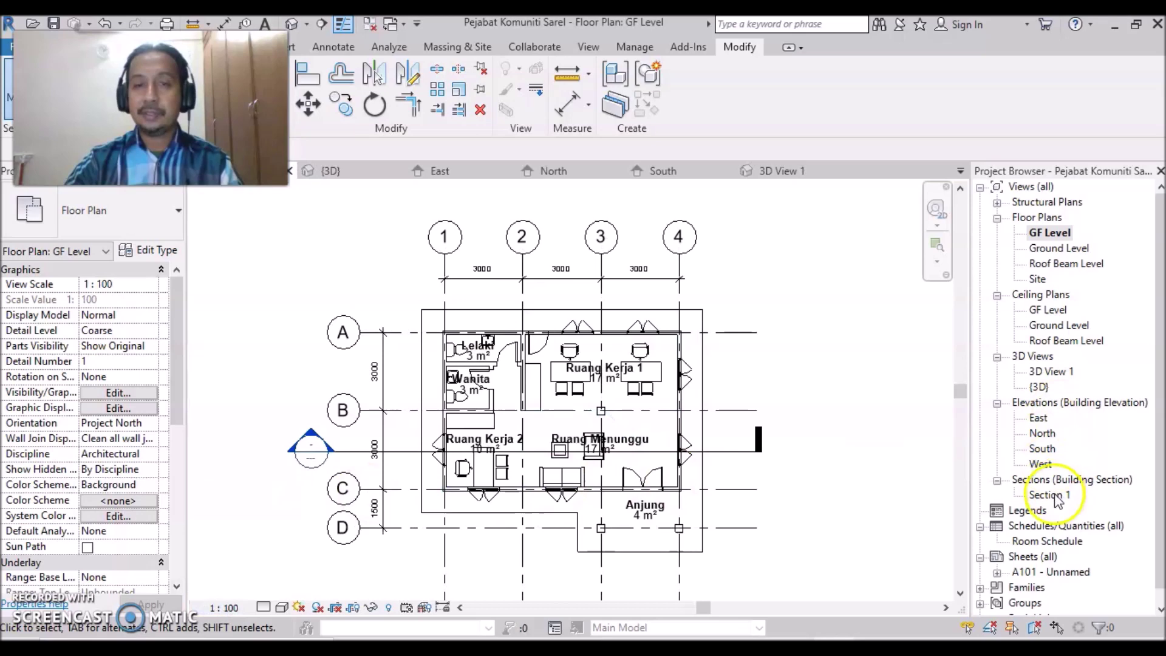
double_click(1025, 572)
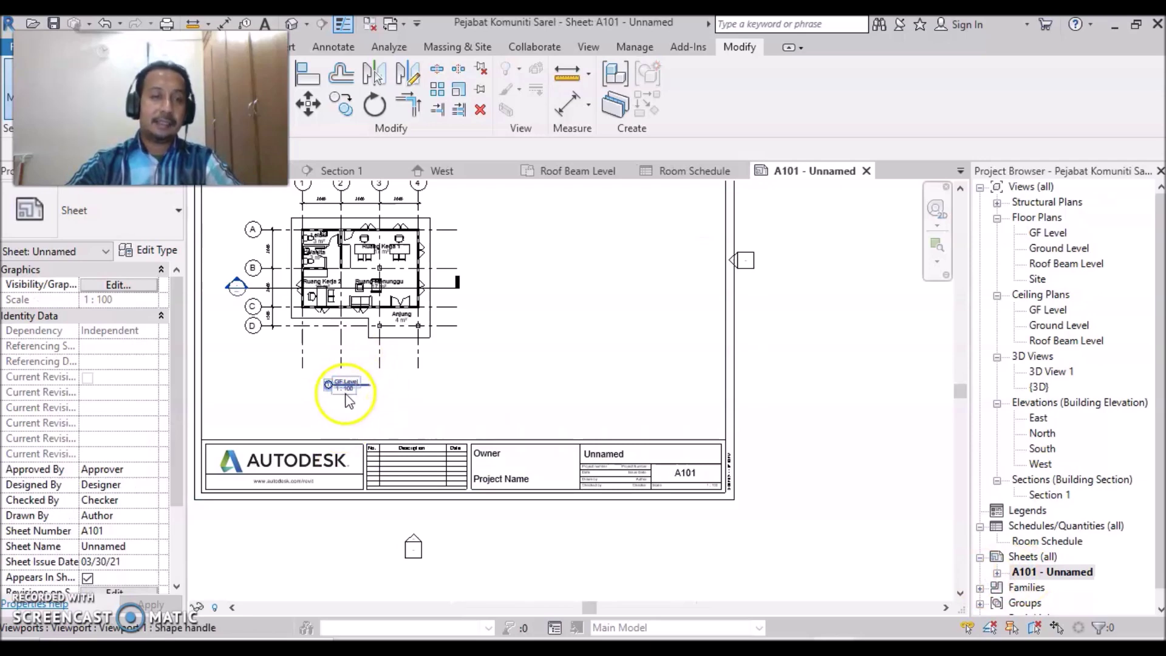
Select the 1:100 GF Level viewport on A101 and centre the plan and its title.
scroll(373, 400, "up", 2)
scroll(372, 402, "up", 2)
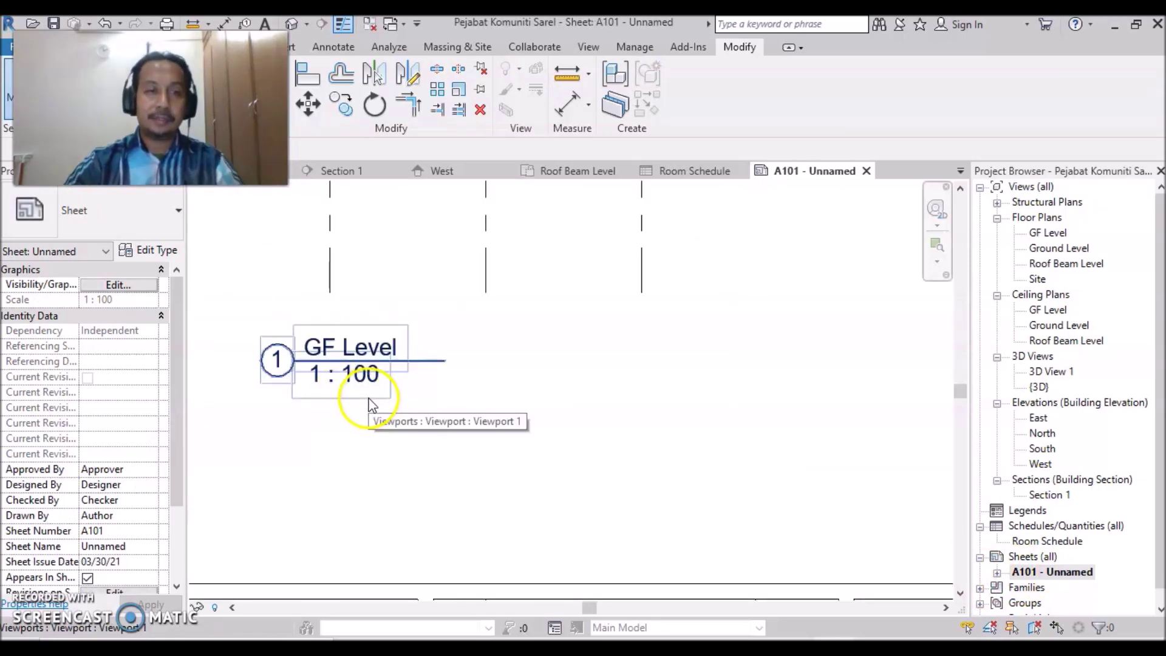
left_click(670, 479)
scroll(669, 479, "down", 2)
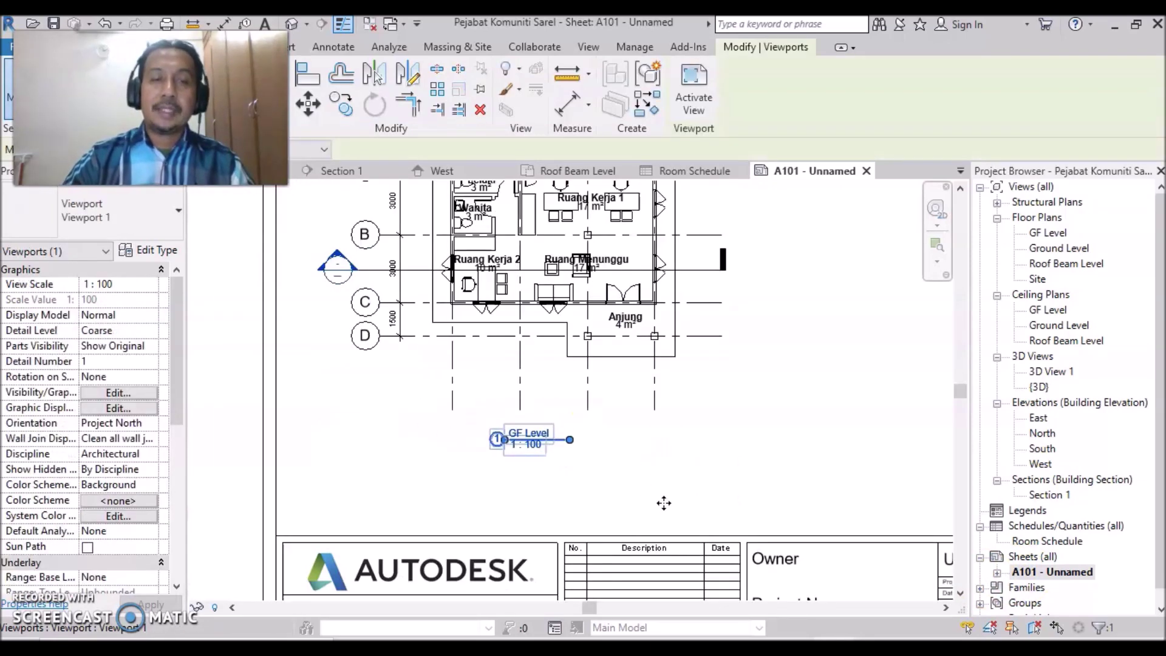
scroll(664, 503, "down", 1)
middle_click_drag(746, 456, 742, 538)
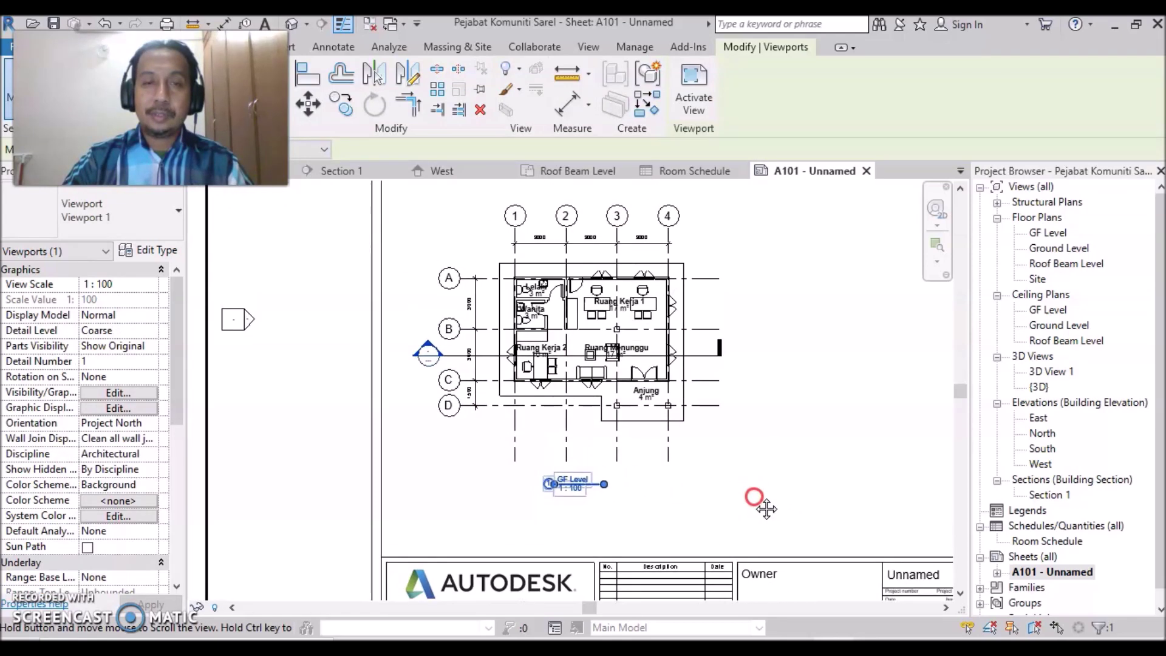
scroll(541, 522, "up", 2)
scroll(541, 522, "up", 1)
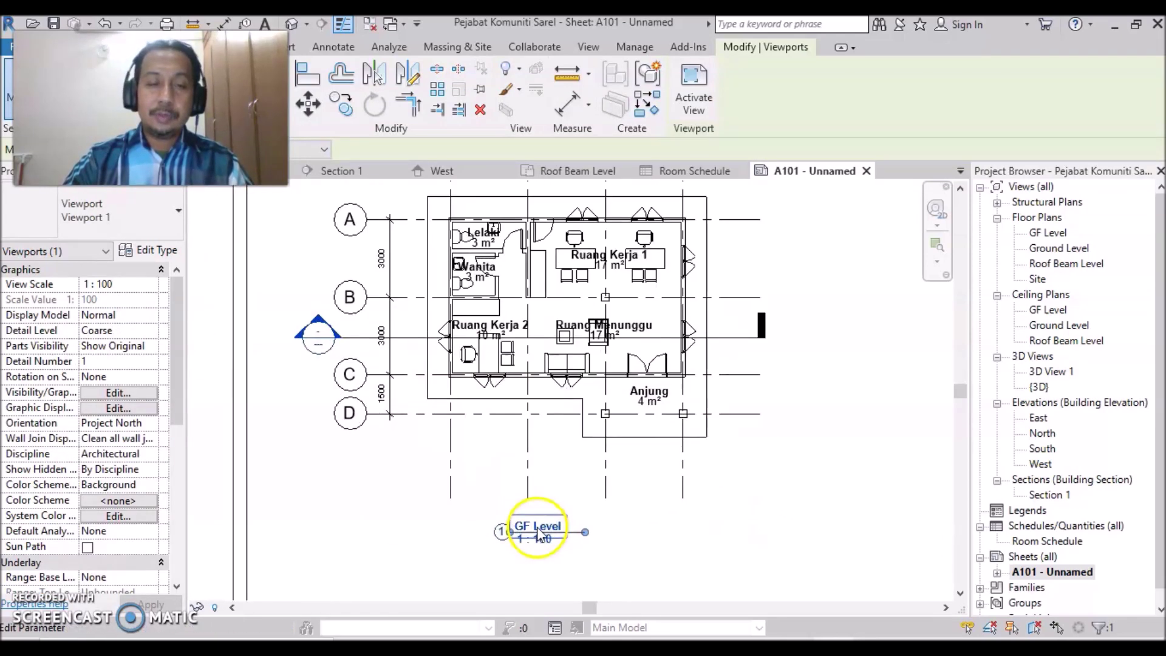
scroll(540, 524, "up", 2)
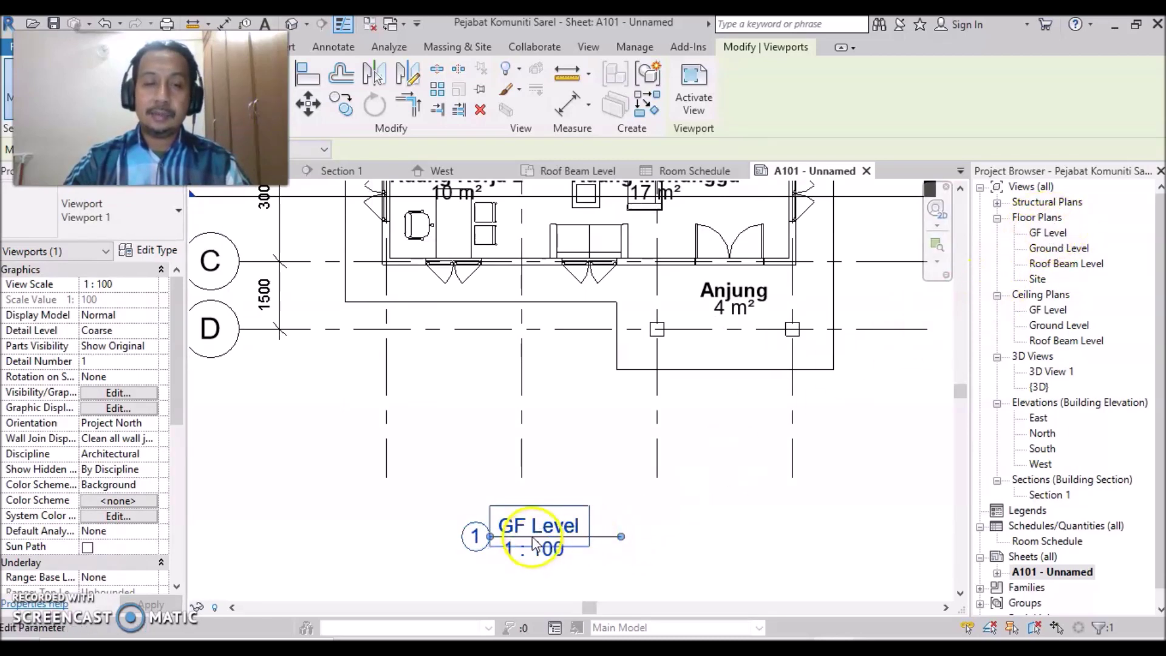
scroll(583, 555, "down", 2)
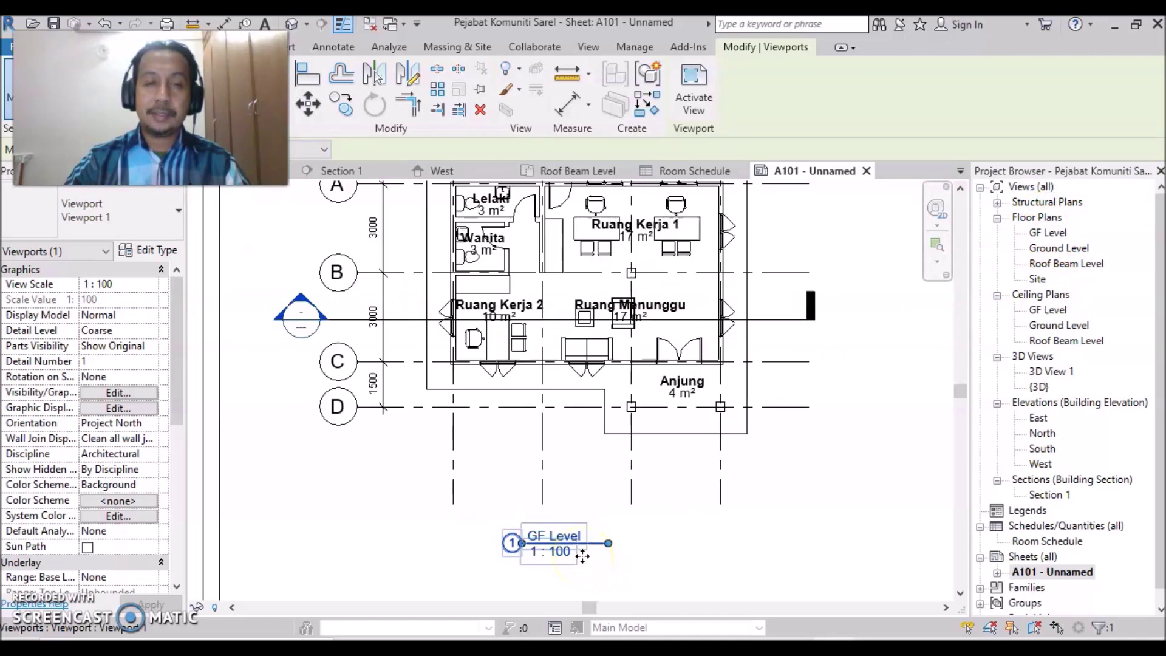
mouse_move(570, 464)
middle_mouse_down()
mouse_move(498, 496)
mouse_move(448, 476)
middle_mouse_up()
scroll(473, 484, "down", 1)
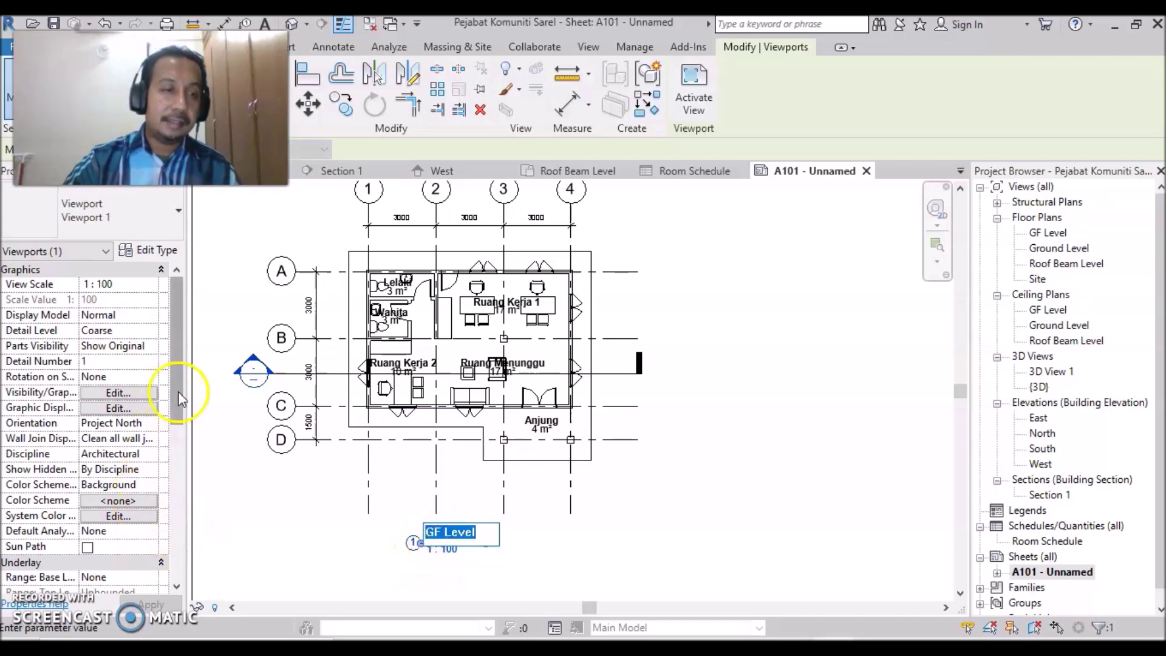
scroll(175, 365, "down", 1)
Set the A101 viewport's Title on Sheet to 'Ground Floor Plan' and extend its title line to fit.
left_click_drag(178, 346, 182, 465)
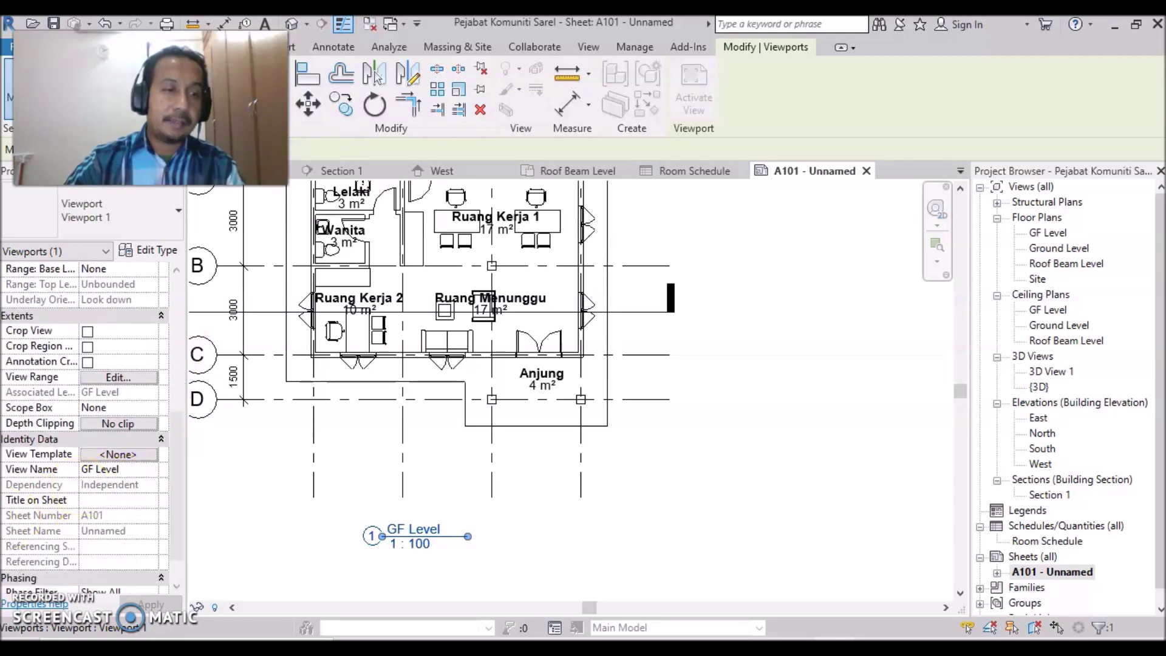
left_click(48, 506)
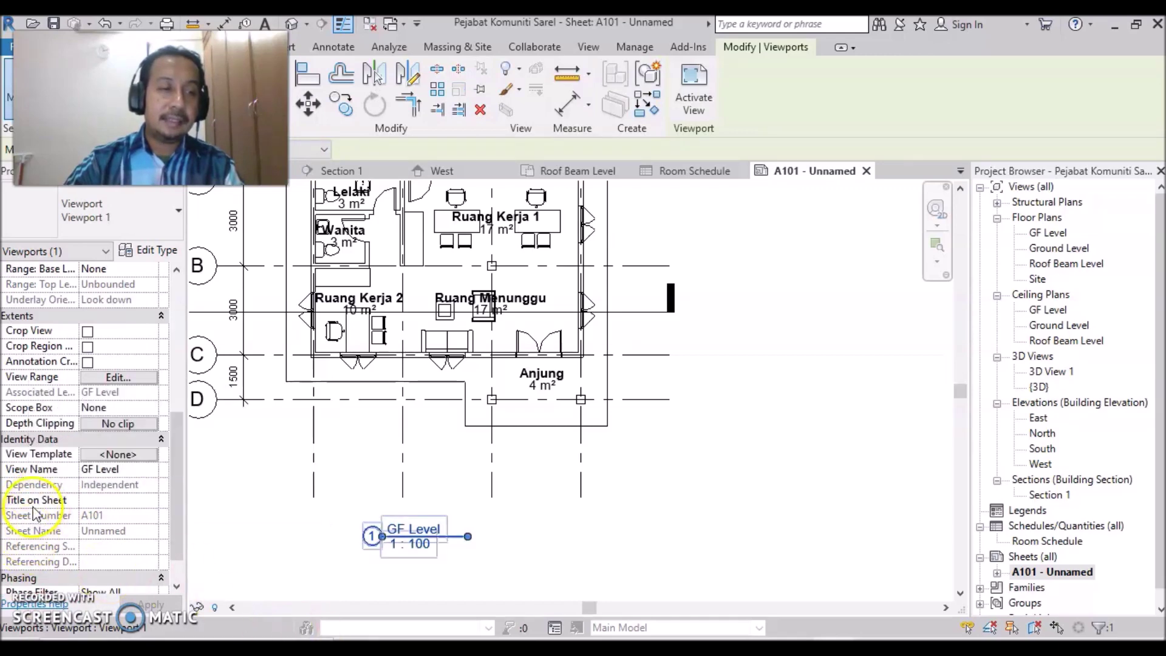
left_click(94, 502)
left_click(110, 501)
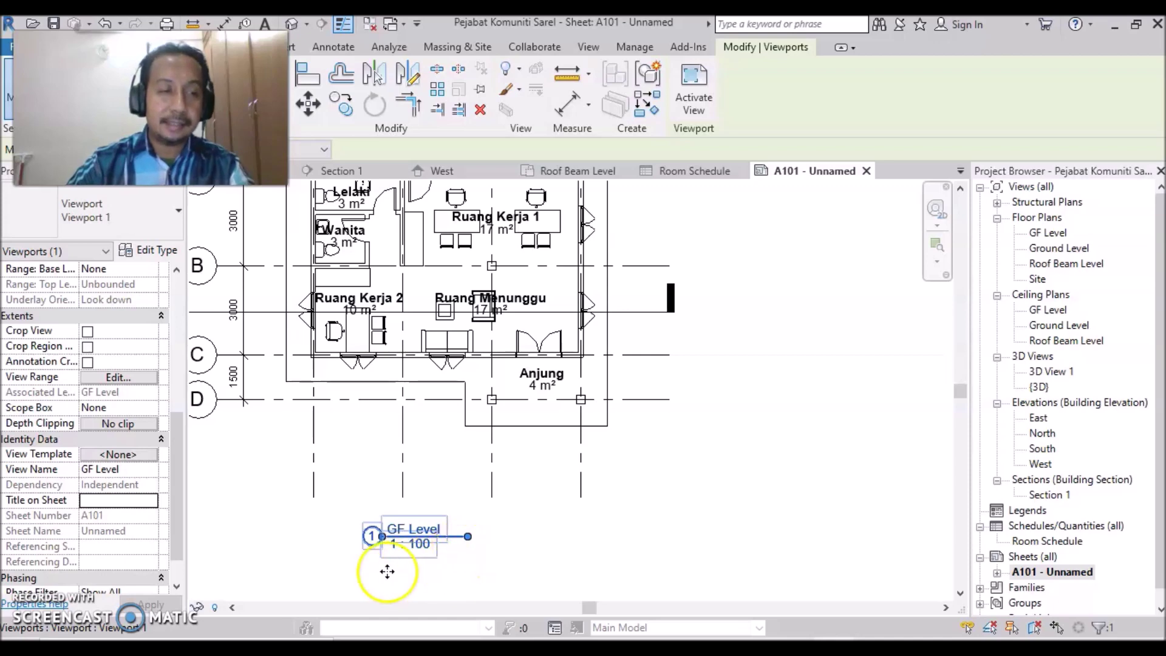
left_click(101, 500)
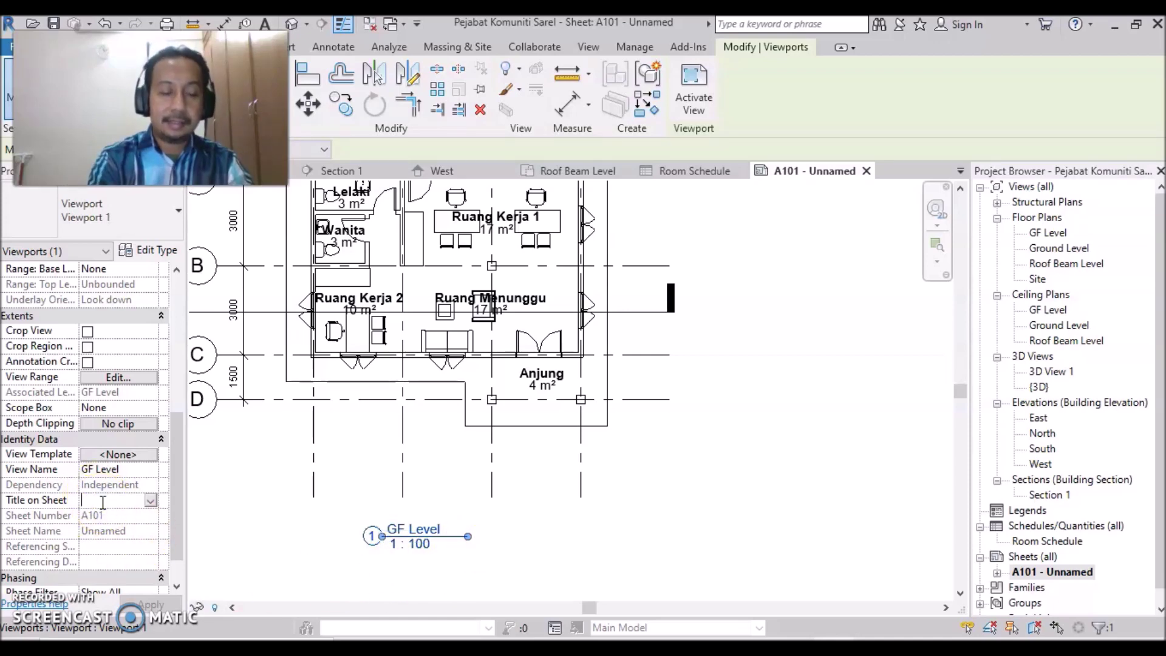
type("Gr")
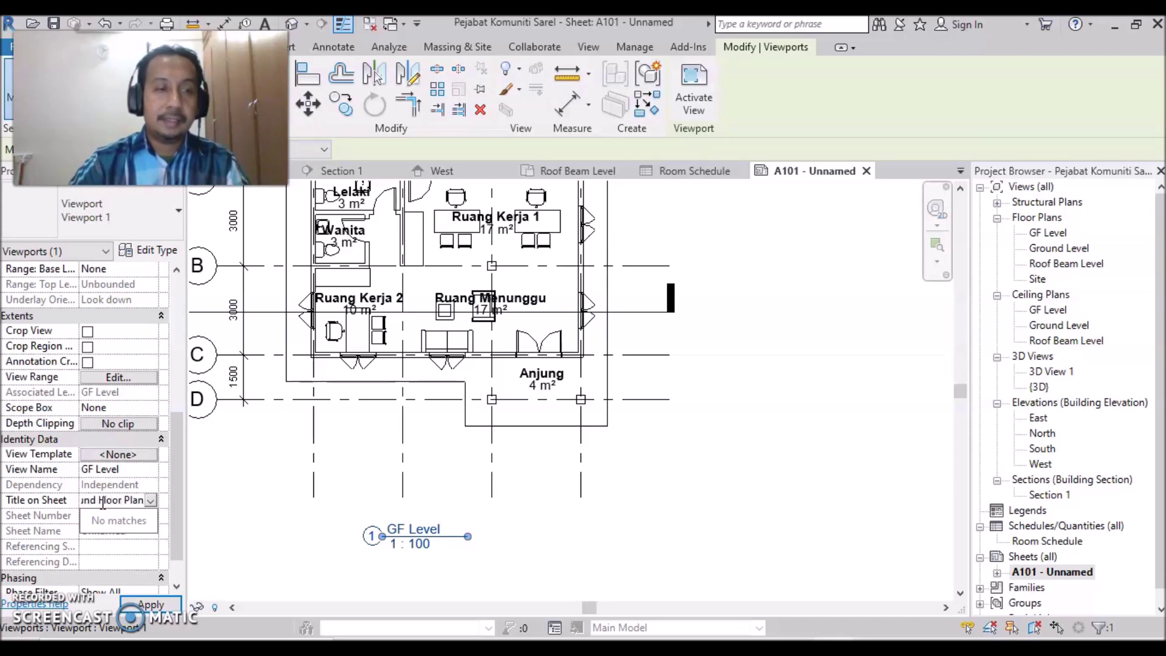
left_click(156, 597)
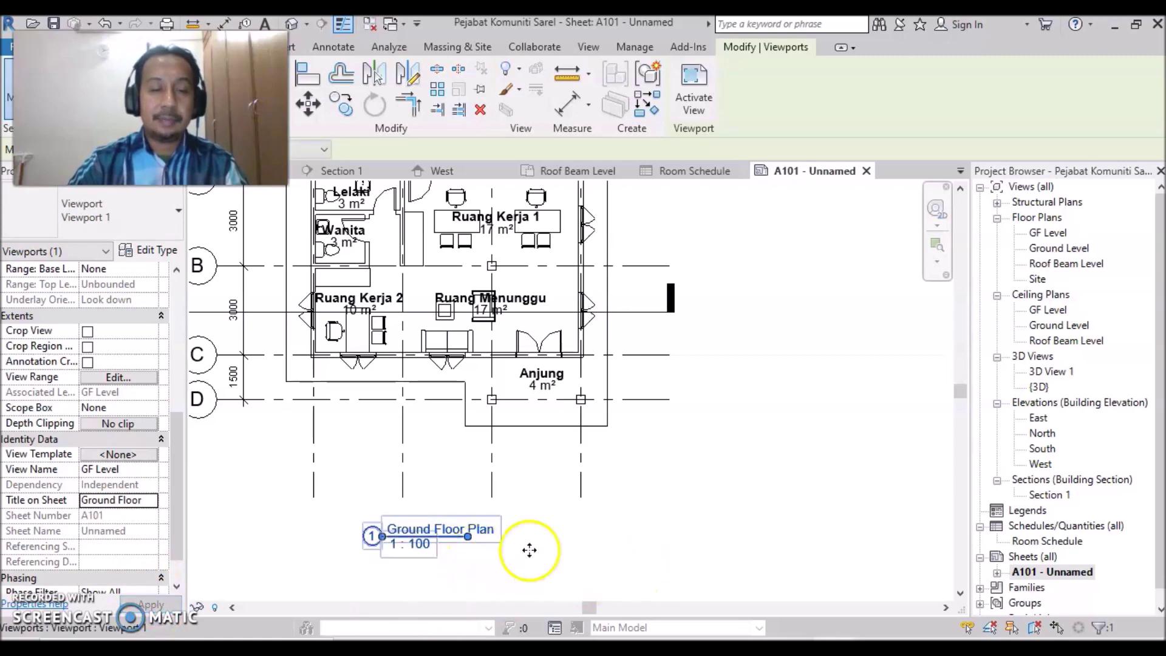
left_click_drag(467, 537, 500, 537)
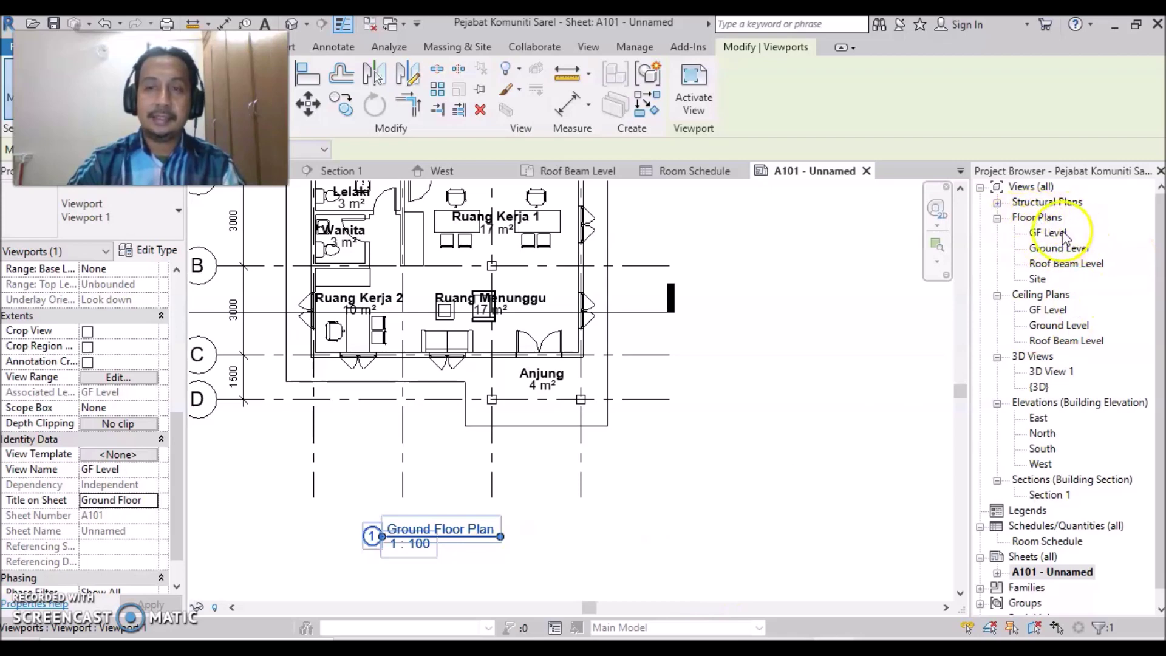
left_click(811, 528)
scroll(834, 478, "down", 2)
scroll(834, 479, "down", 2)
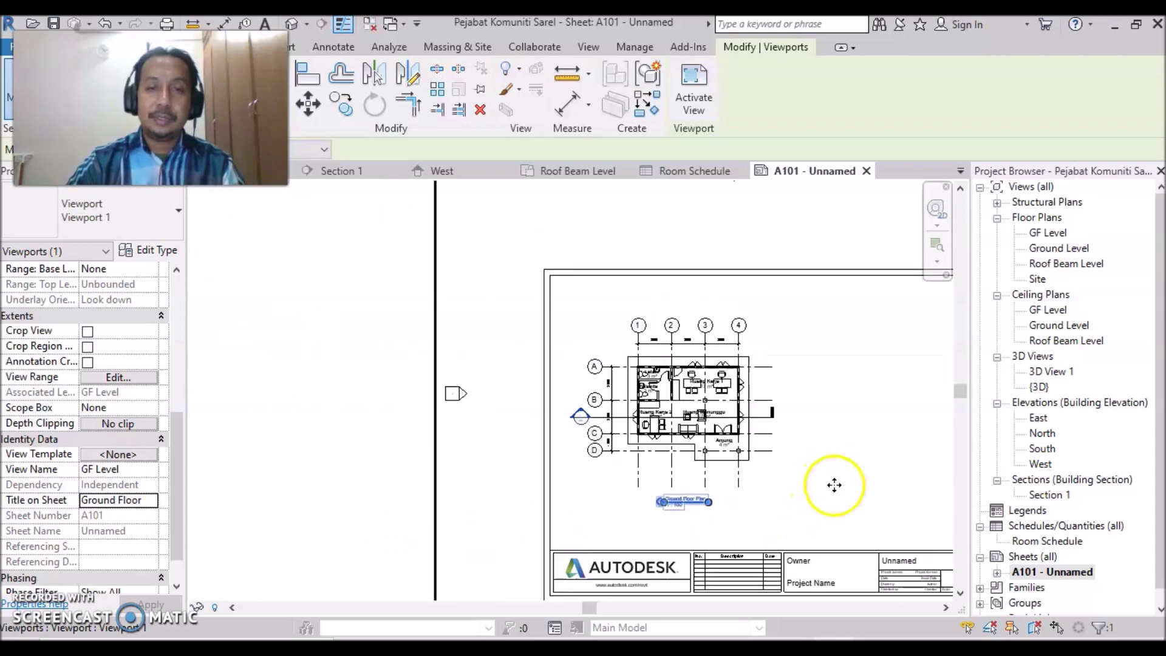
middle_click_drag(884, 511, 671, 493)
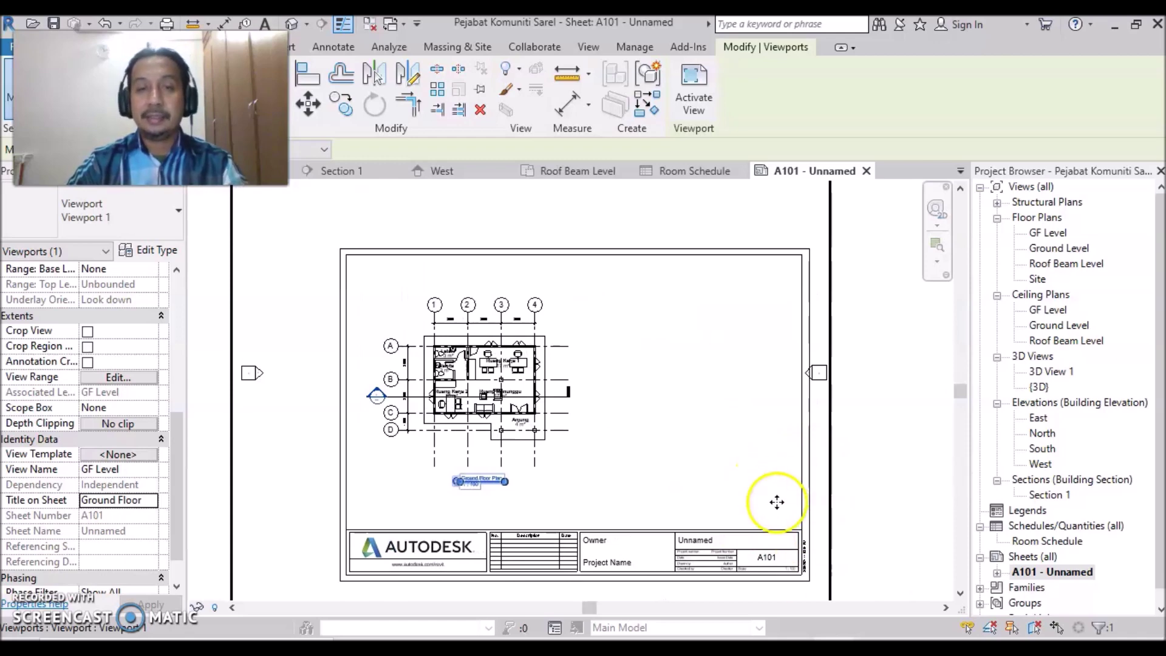
key("Escape")
key("z")
key("f")
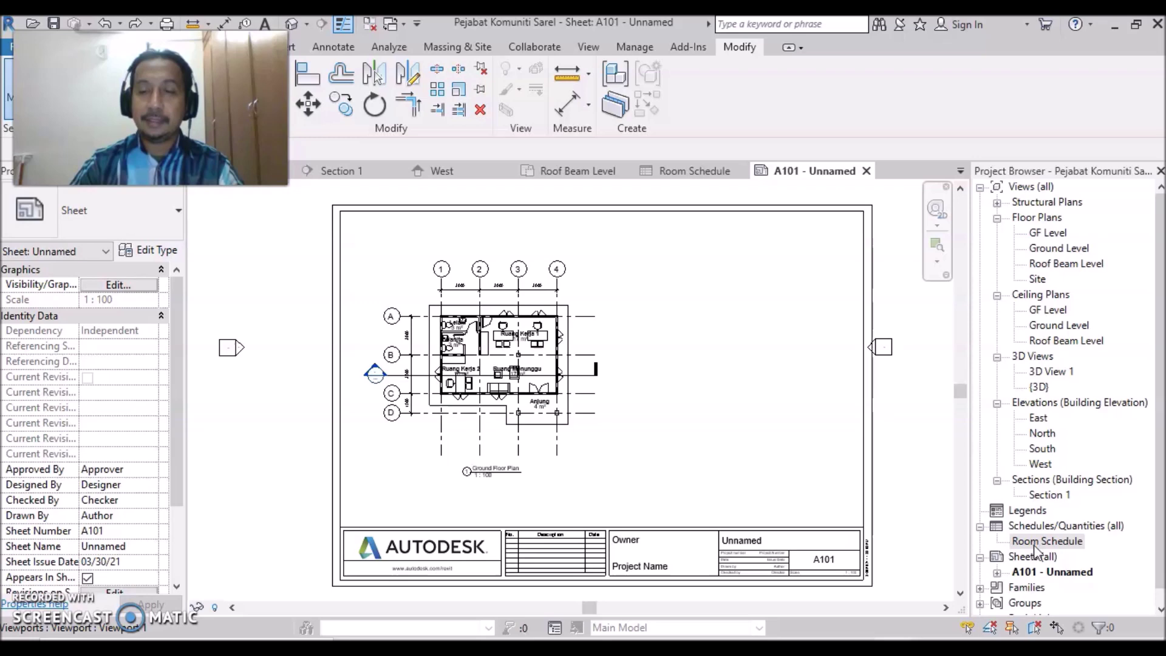
left_click(1029, 541)
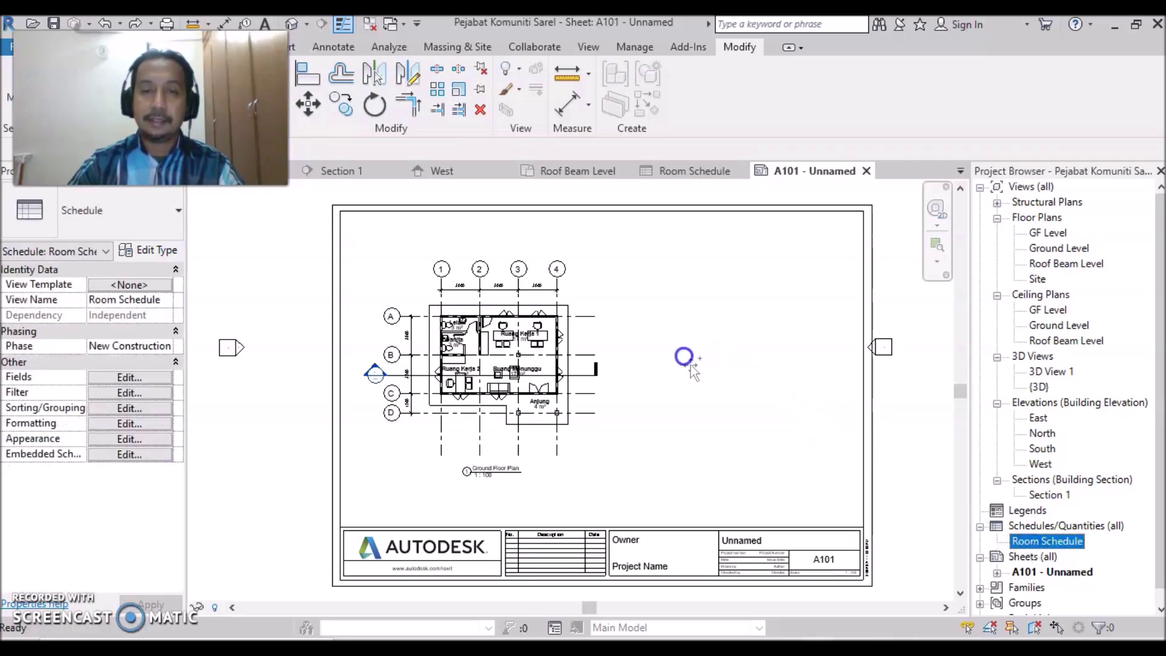
Place the Room Schedule on sheet A101 to the right of the Ground Floor Plan viewport.
left_click_drag(691, 365, 699, 356)
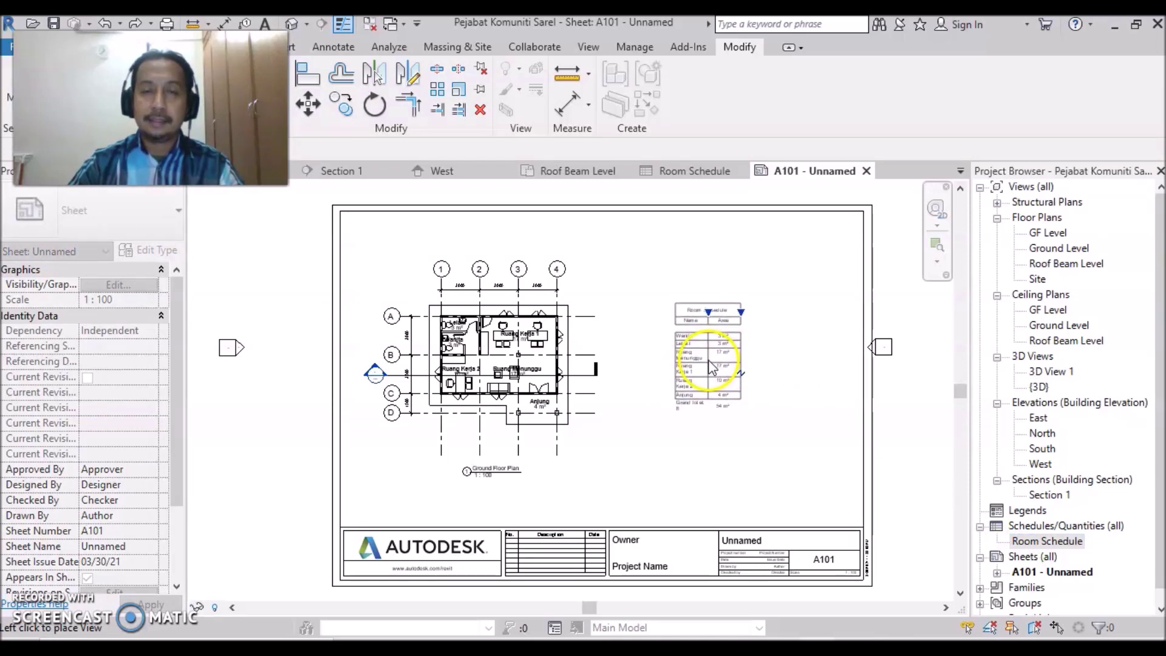
left_click(711, 366)
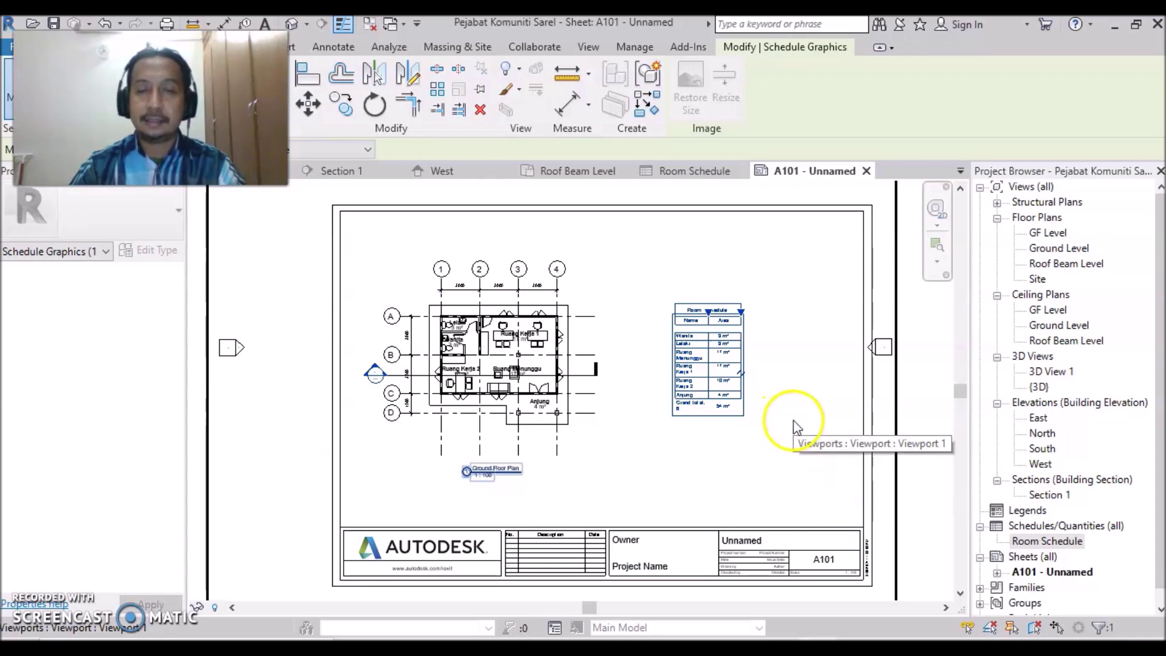
left_click(887, 483)
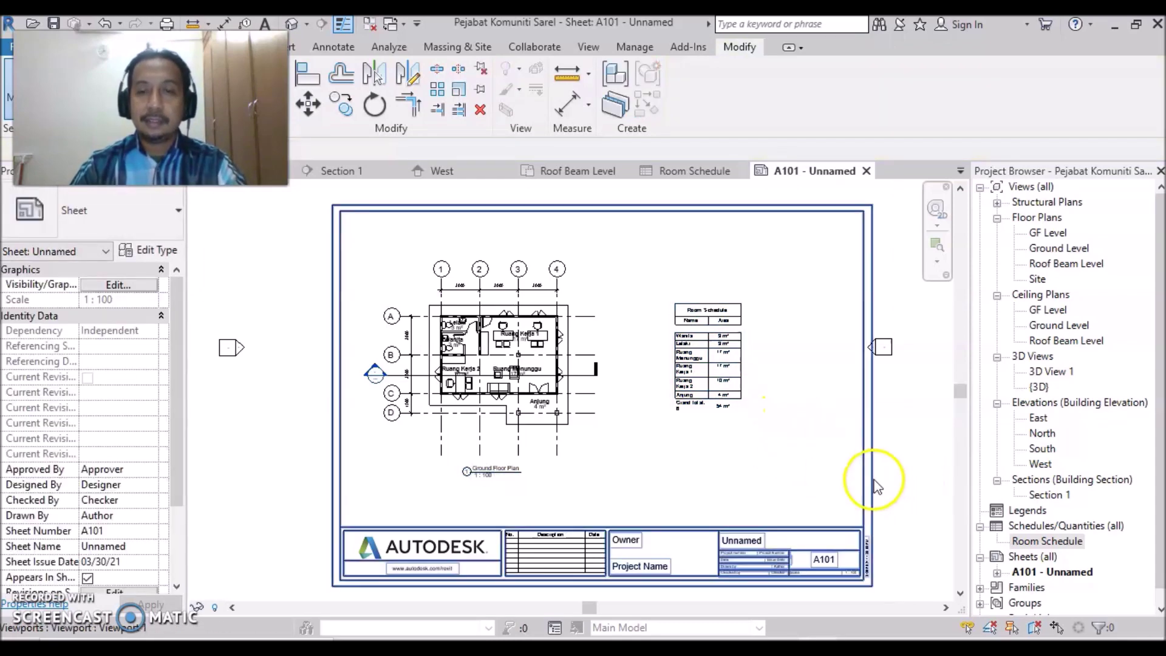
scroll(901, 513, "down", 2)
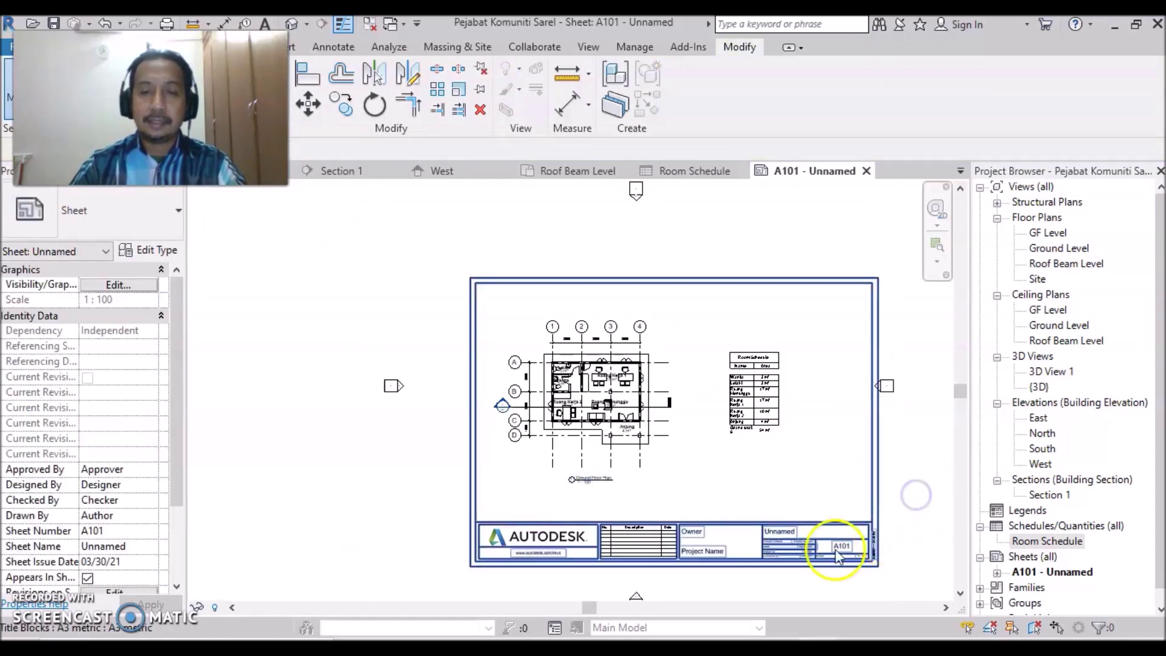
left_click(751, 547)
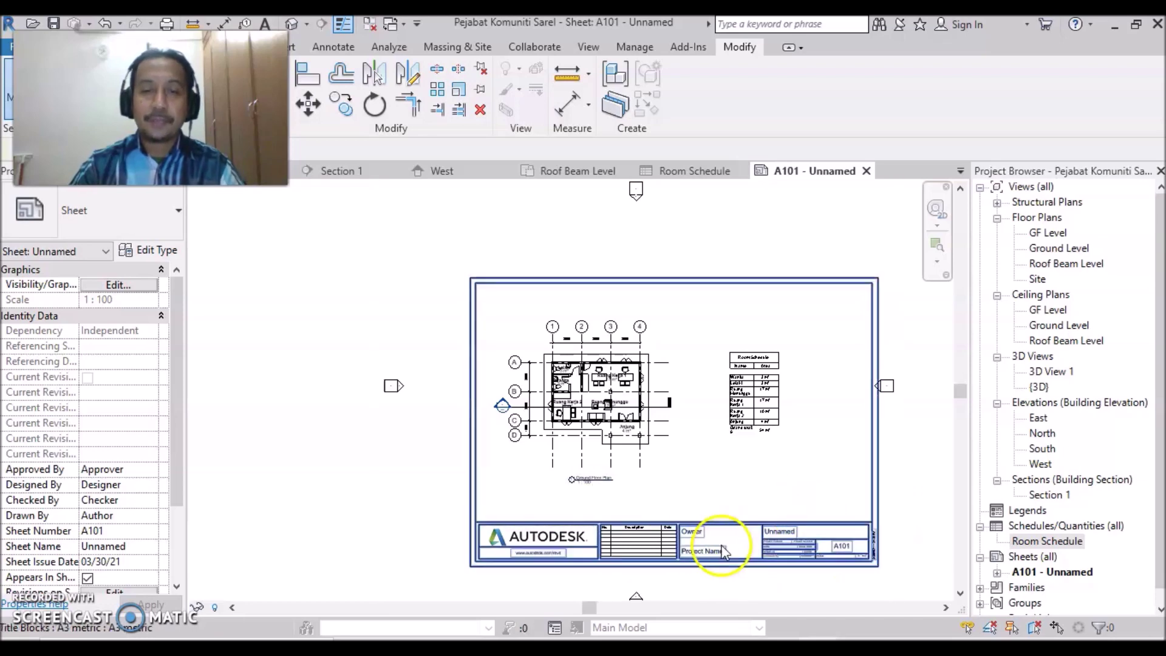
Zoom in and pan so sheet A101's title block sits in the centre of the view.
scroll(816, 472, "up", 2)
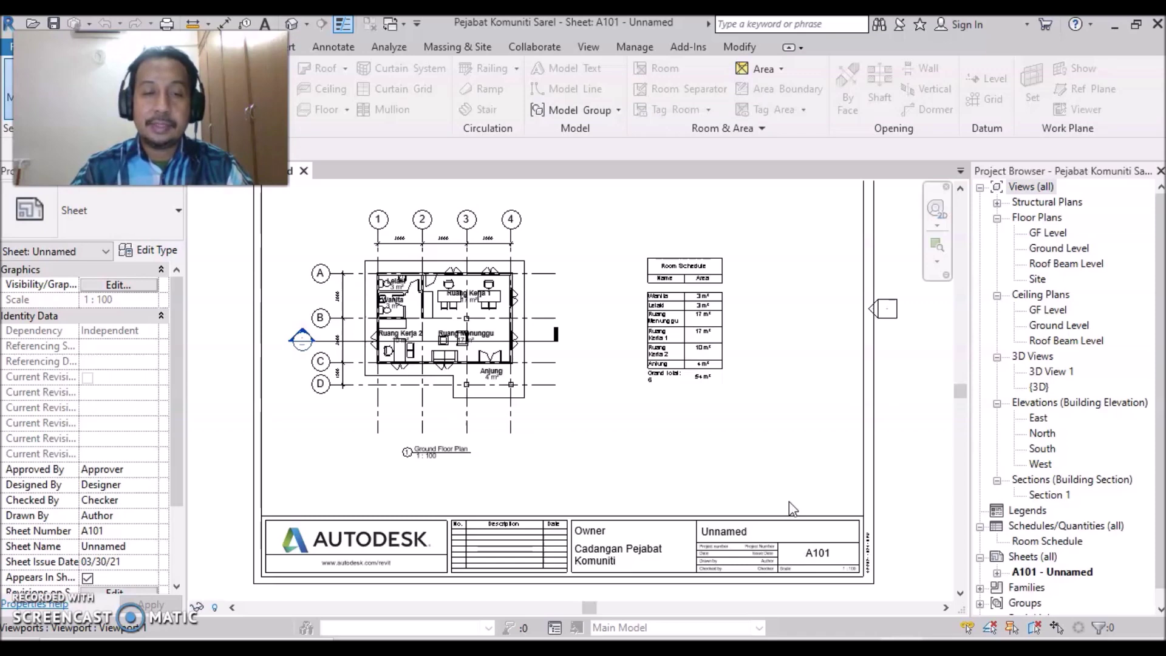
left_click(696, 586)
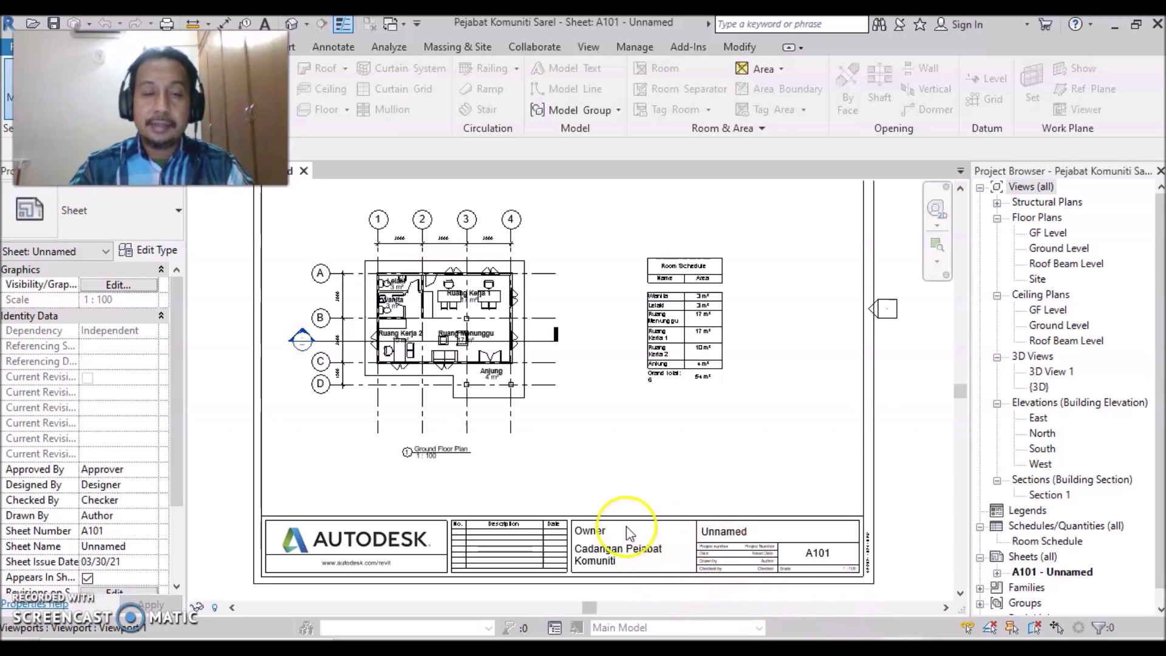
scroll(583, 559, "up", 1)
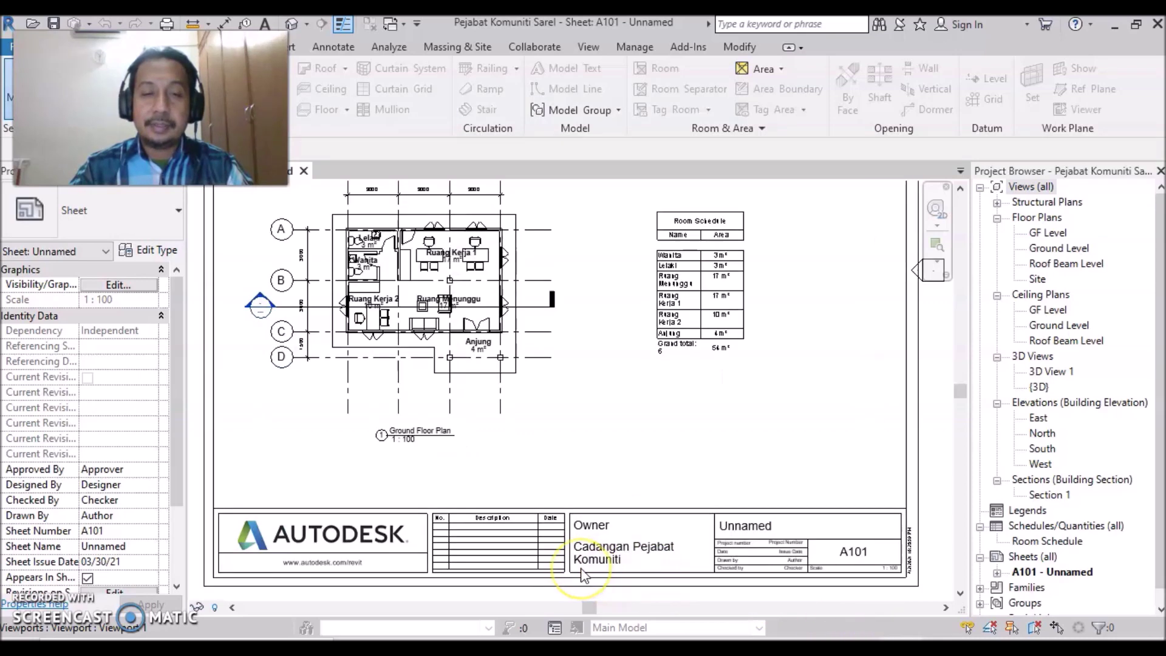
scroll(581, 568, "up", 2)
left_click(613, 358)
middle_click_drag(685, 508, 419, 408)
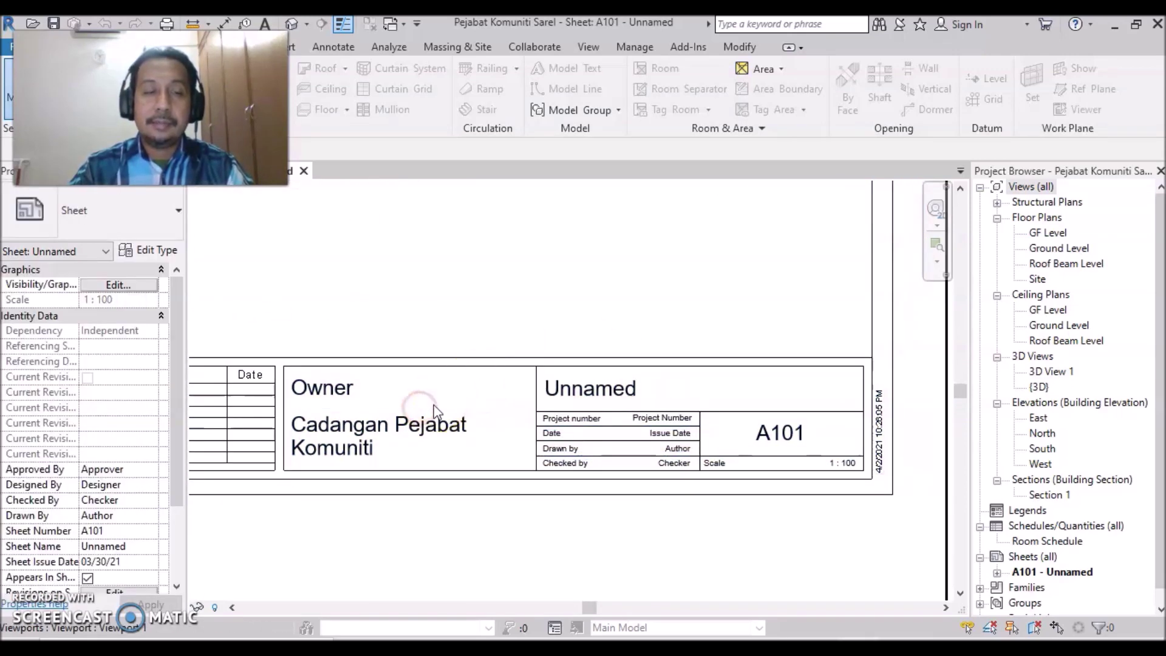
scroll(433, 413, "up", 1)
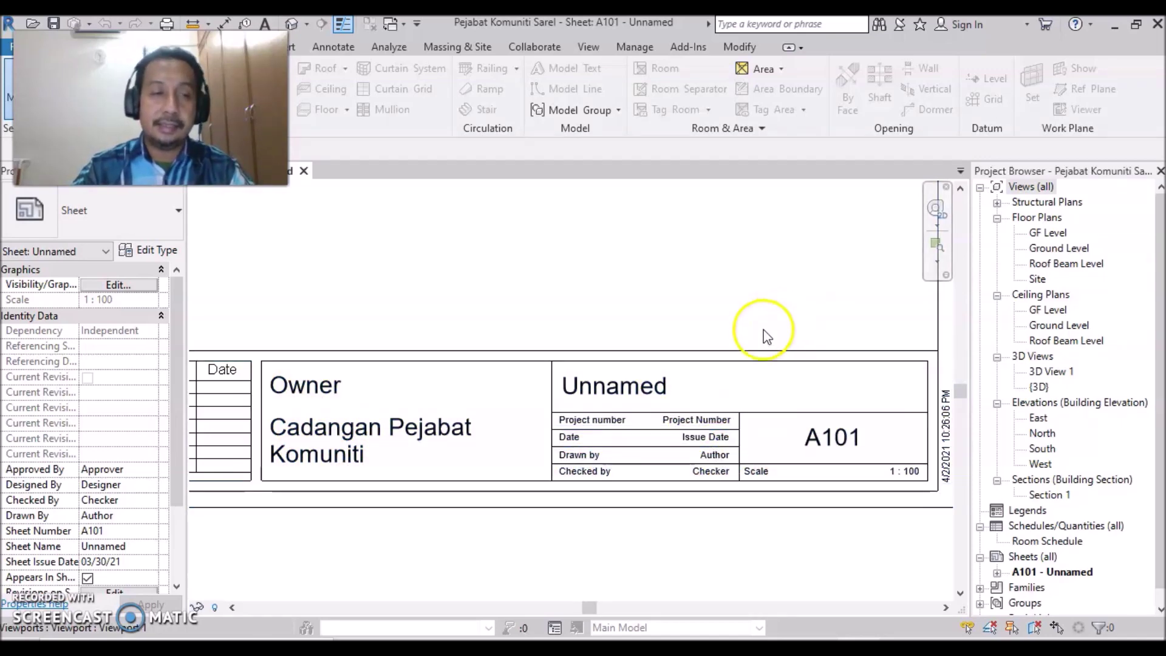
Enter 'Persatuan Taman Indah' as the title block owner, leaving 'Cadangan Pejabat Komuniti' unchanged.
left_click(309, 396)
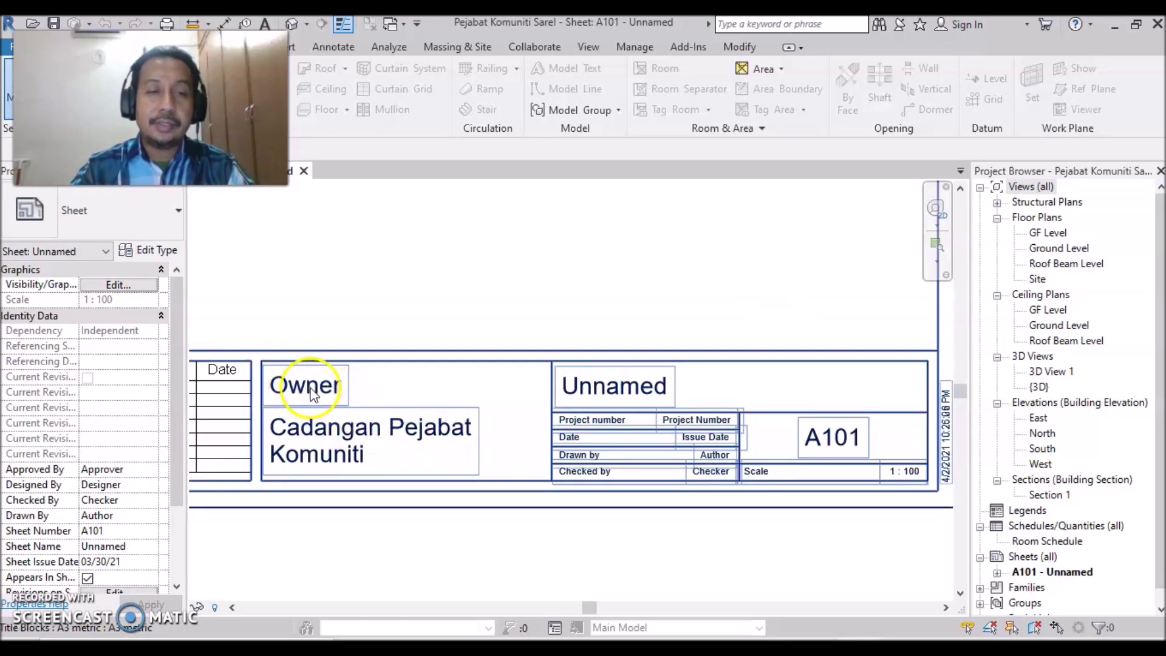
left_click(317, 390)
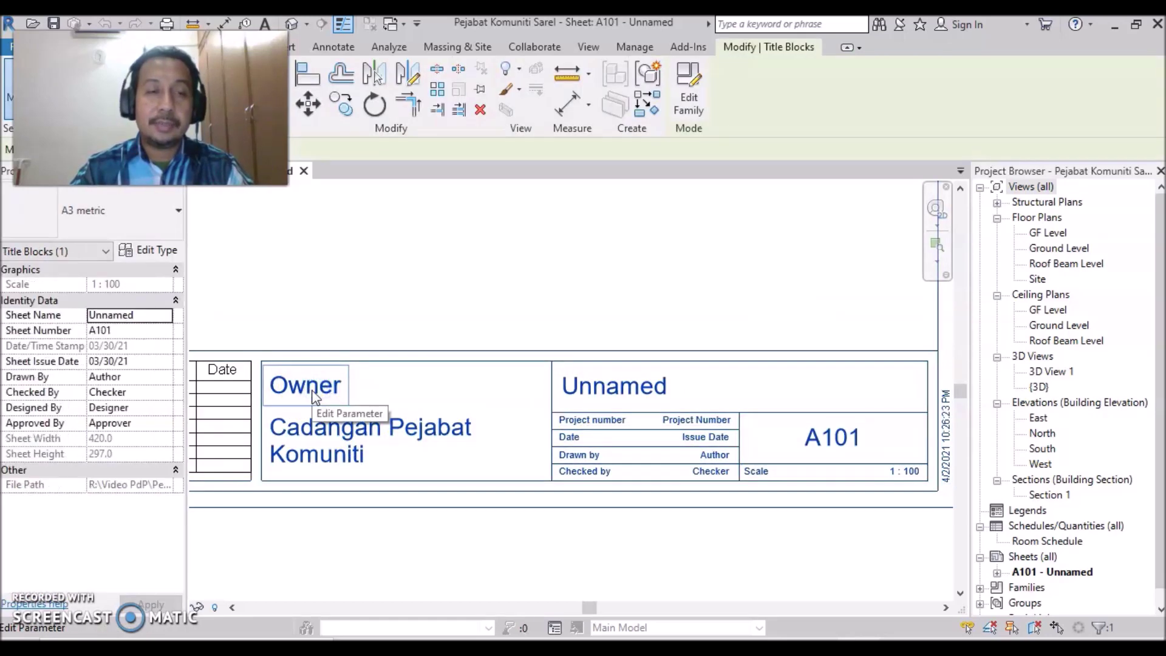
left_click(312, 393)
type("Taman Indah")
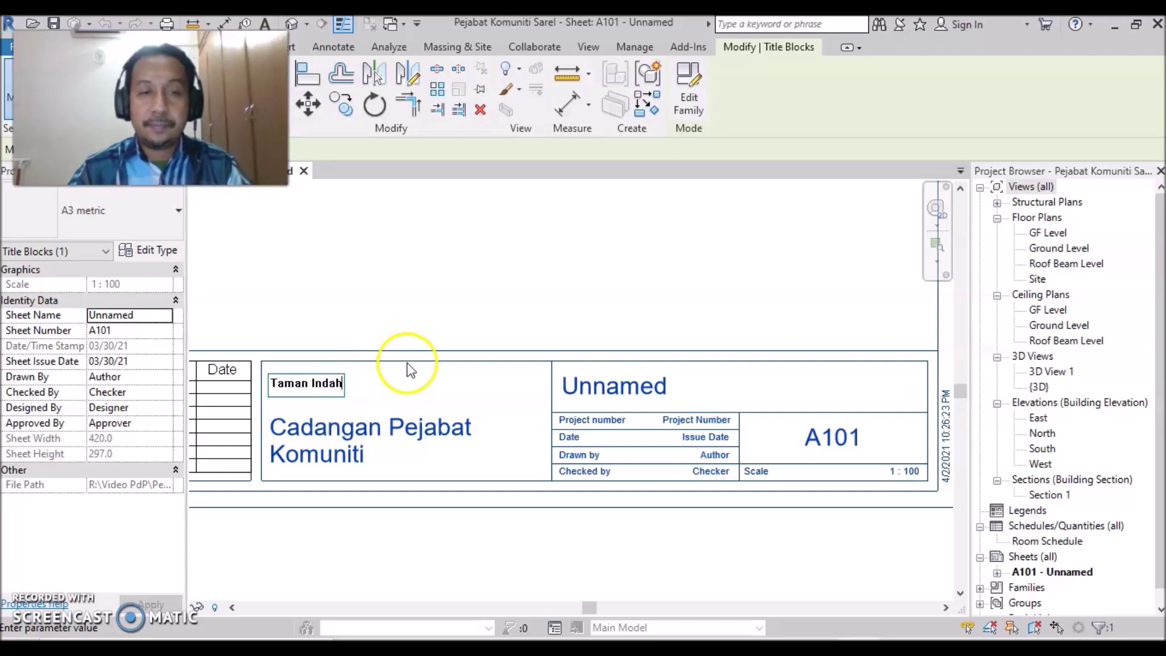
left_click(420, 293)
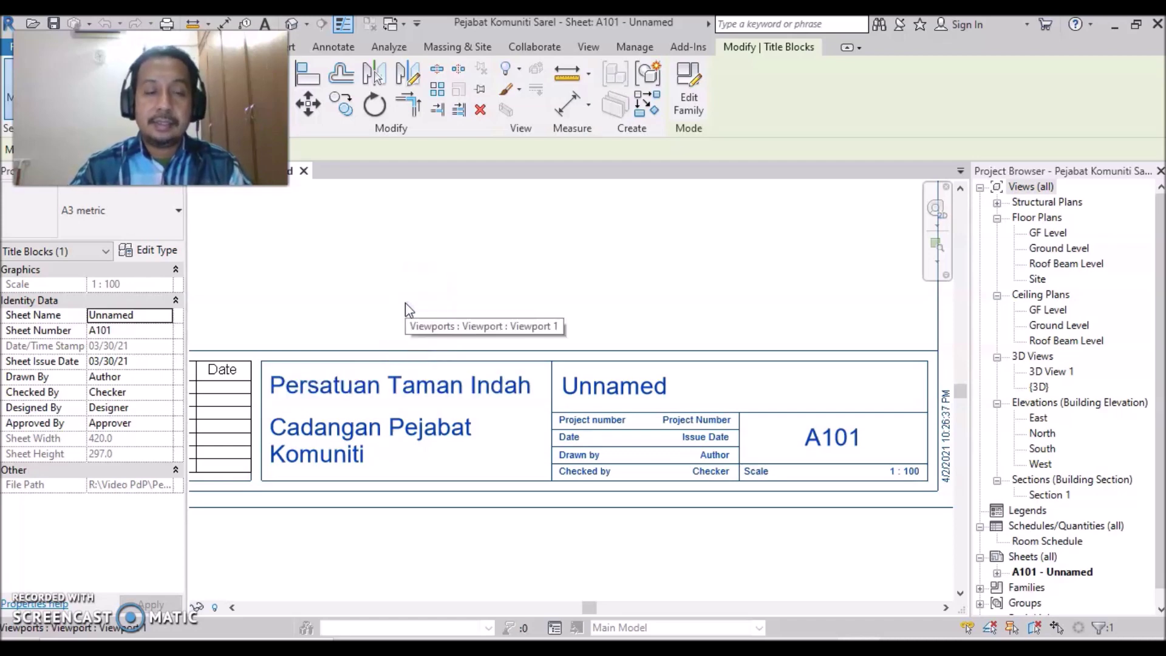
left_click(341, 460)
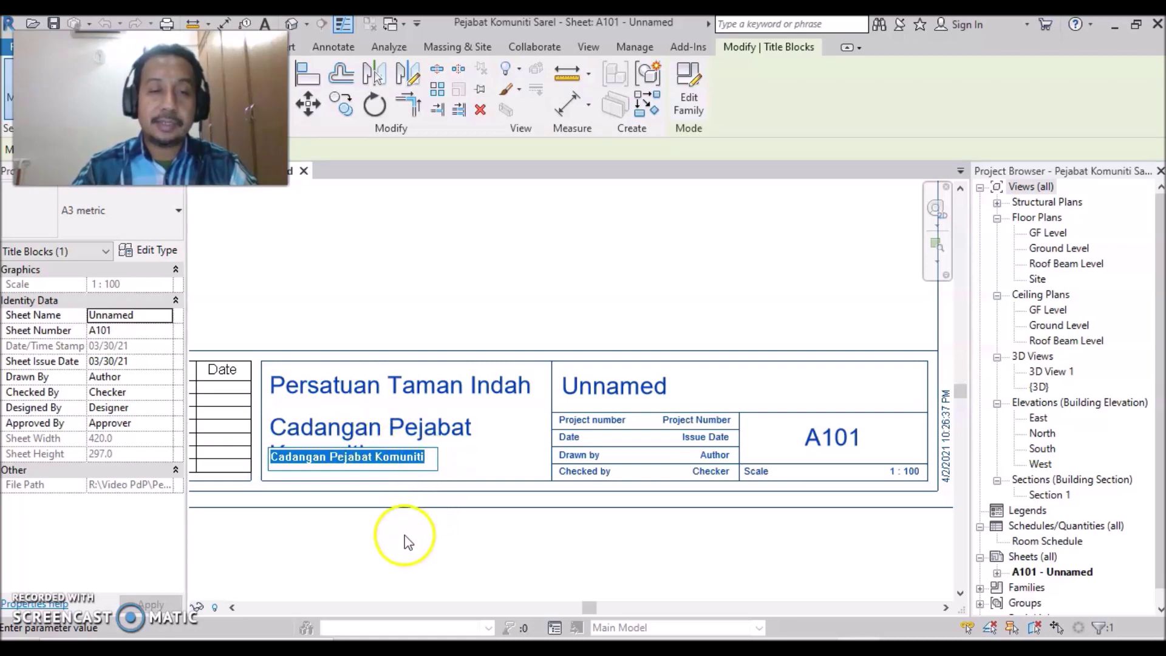
left_click(373, 499)
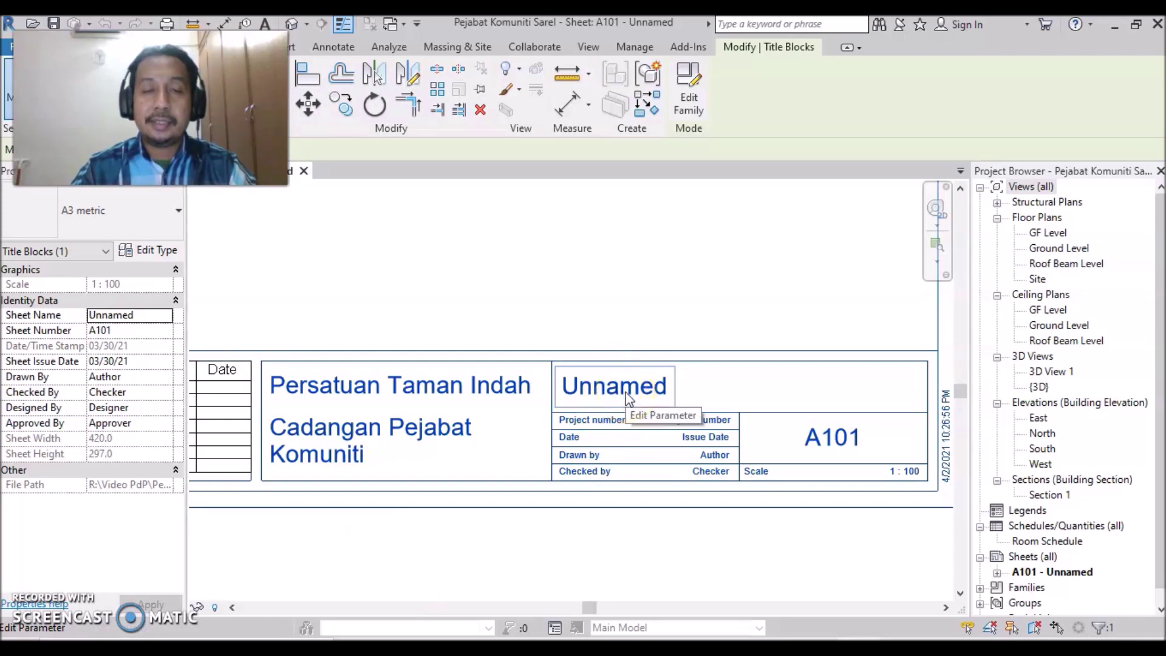
Zoom out to the whole sheet, then zoom in on the title block's sheet-name area.
scroll(626, 386, "down", 2)
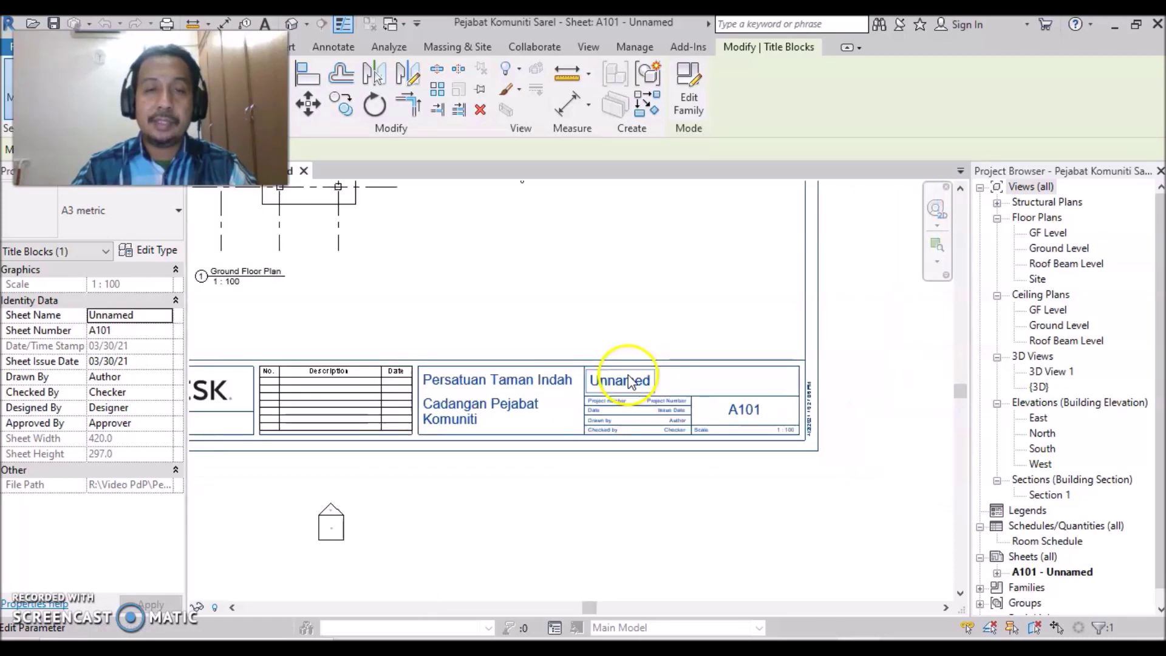
scroll(626, 382, "down", 2)
mouse_move(596, 295)
middle_mouse_down()
mouse_move(646, 385)
mouse_move(754, 492)
middle_mouse_up()
left_click(657, 464)
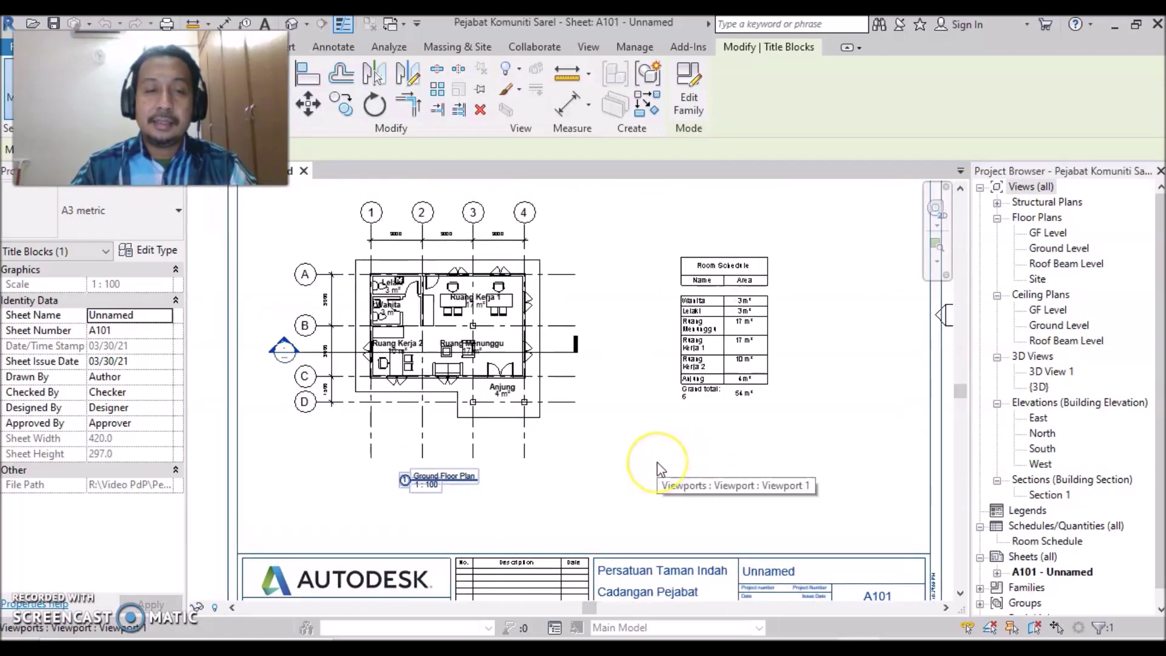
left_click(652, 463)
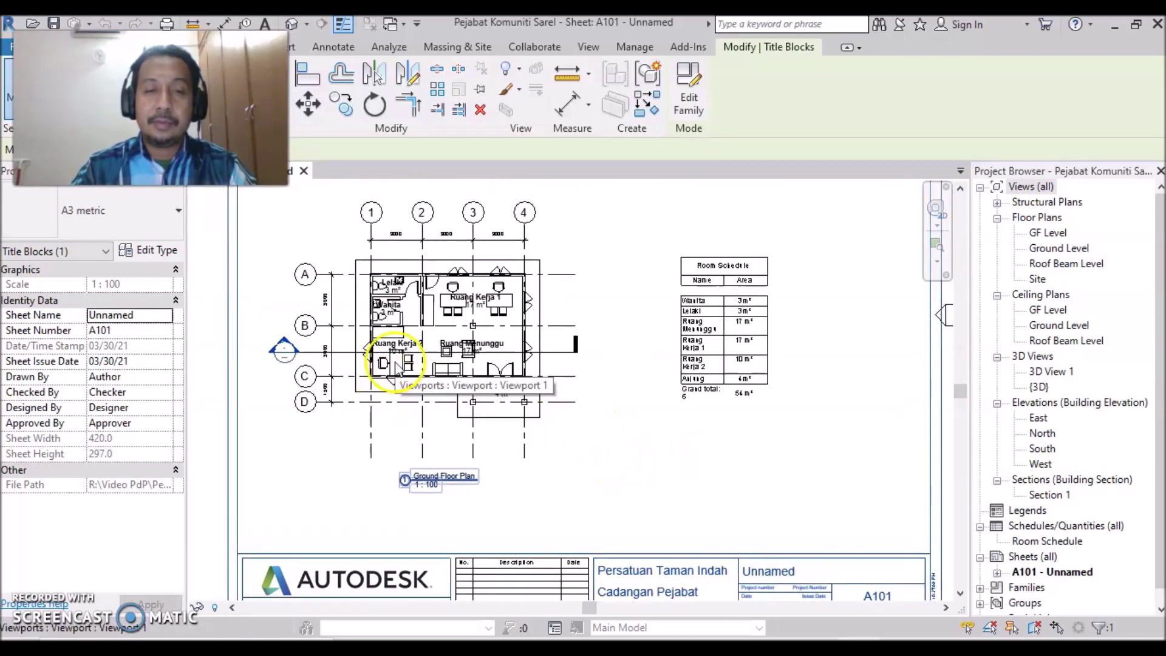
middle_click(802, 488)
middle_click_drag(802, 488, 577, 310)
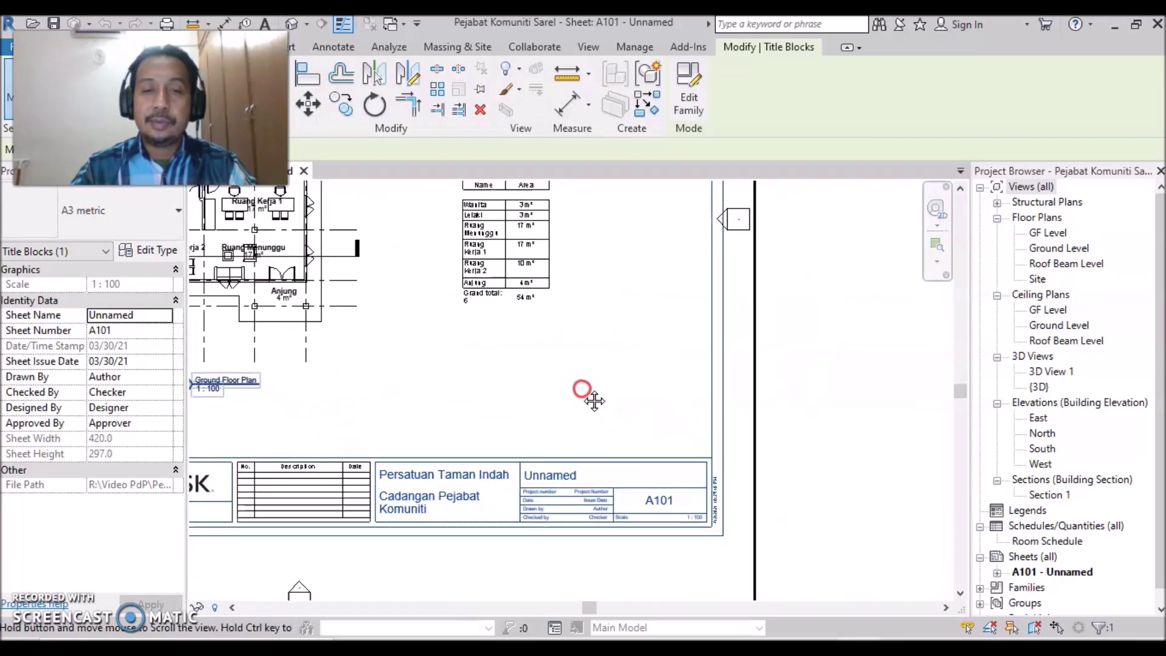
left_click(591, 425)
scroll(592, 430, "up", 2)
scroll(594, 419, "up", 1)
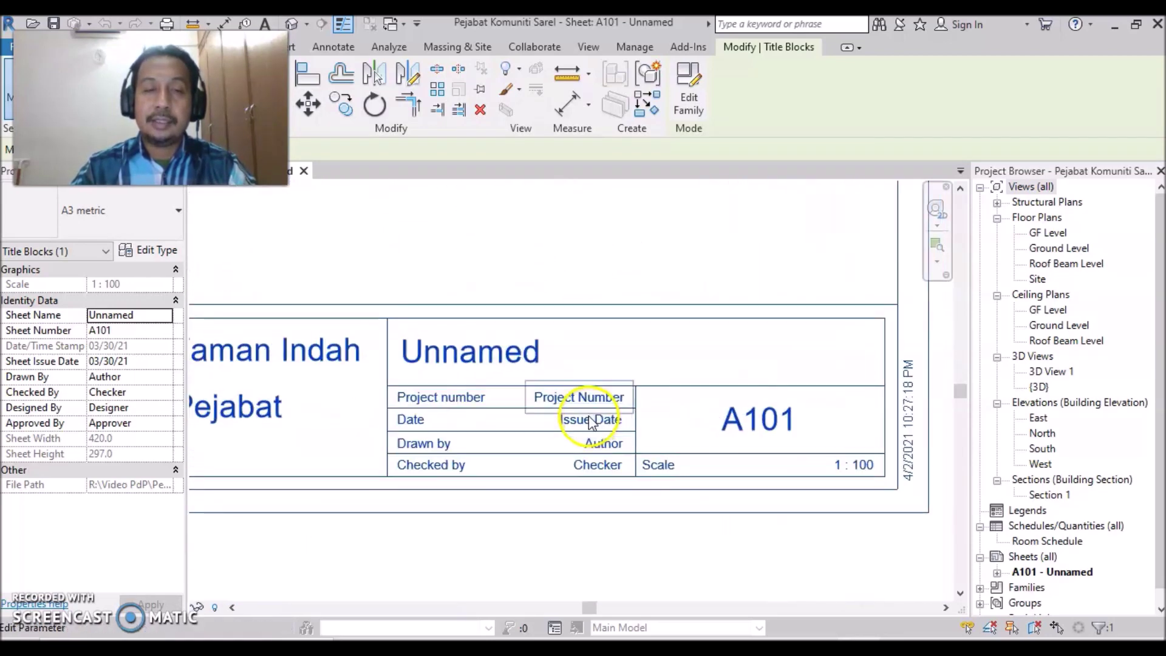
Rename sheet A101 to 'Pelan Lantai & Jadual Ruang' in the title block.
left_click(457, 364)
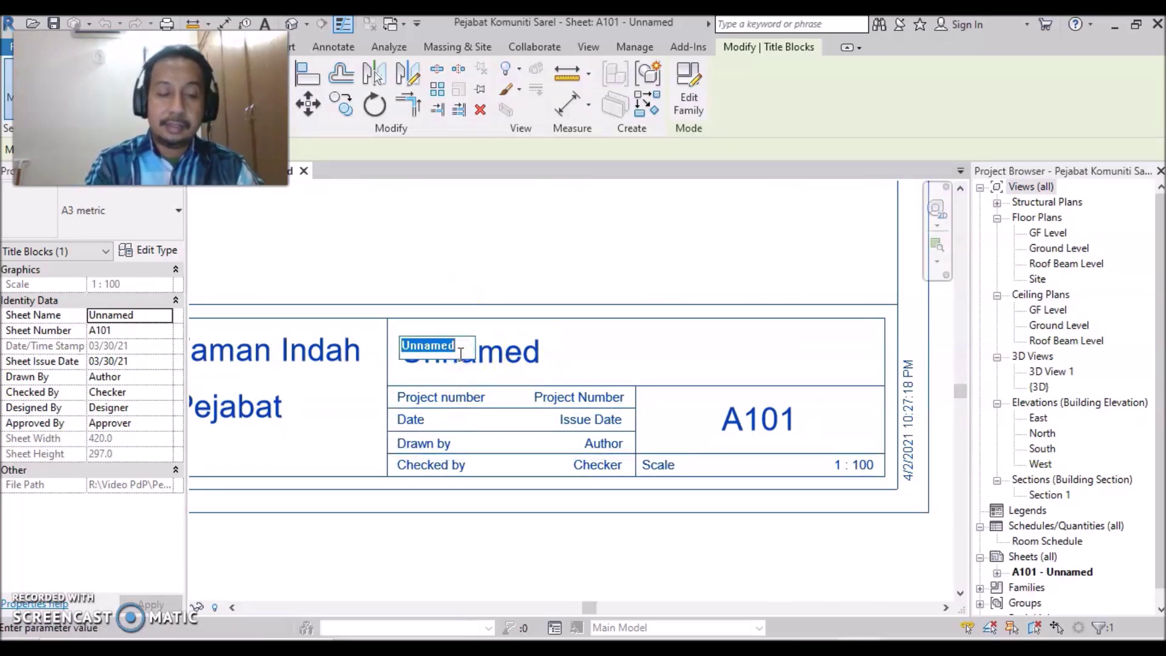
type("Pe")
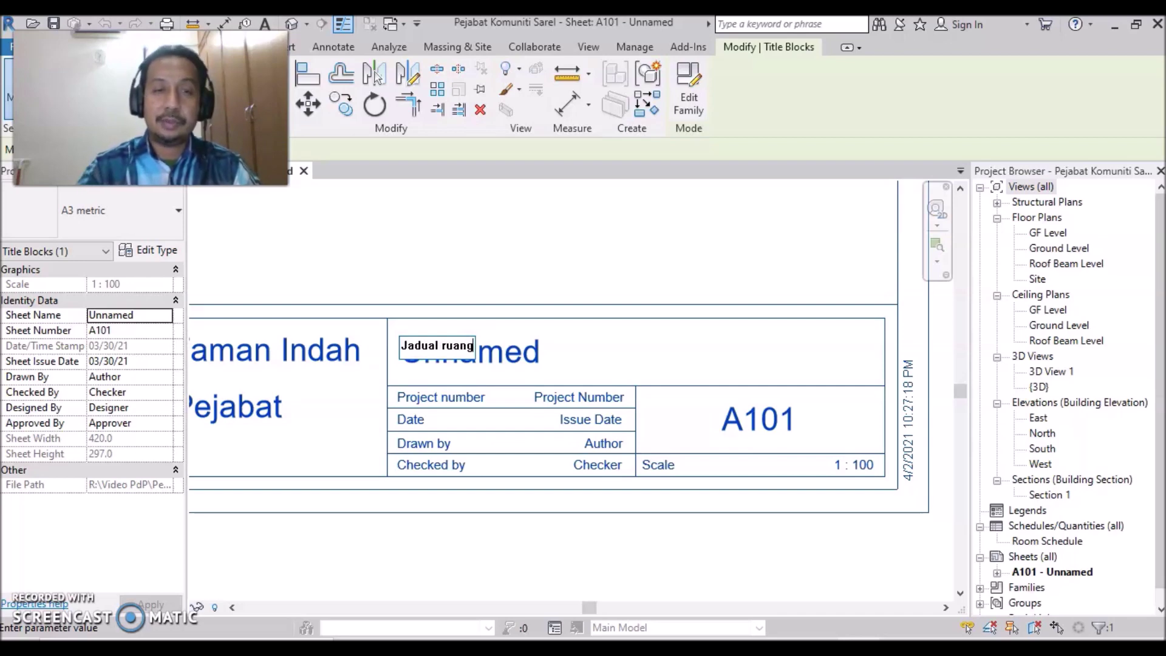
left_click(446, 346)
type("R")
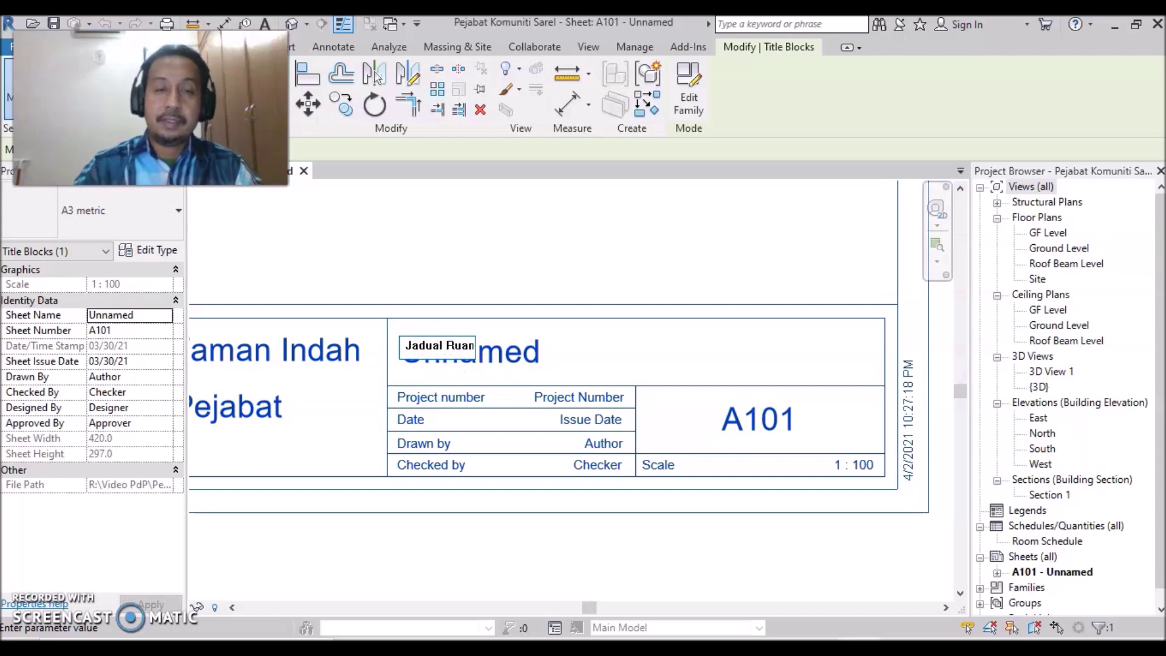
left_click(589, 253)
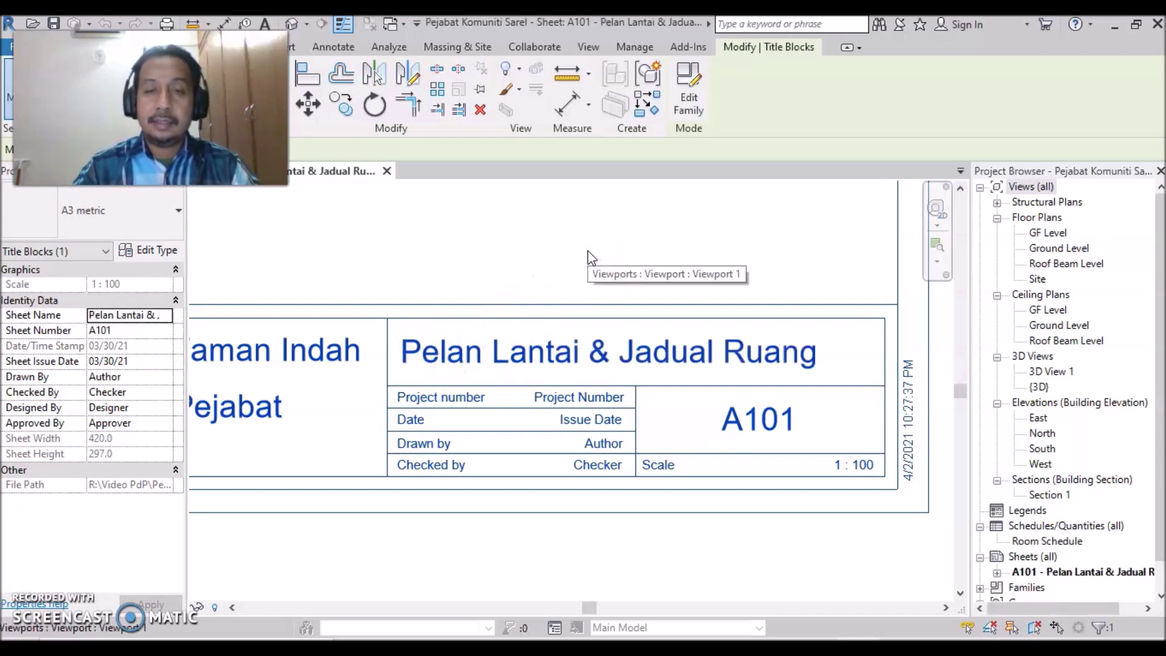
Enter project number 01 and issue date 1 April 2021 in the title block.
left_click(557, 401)
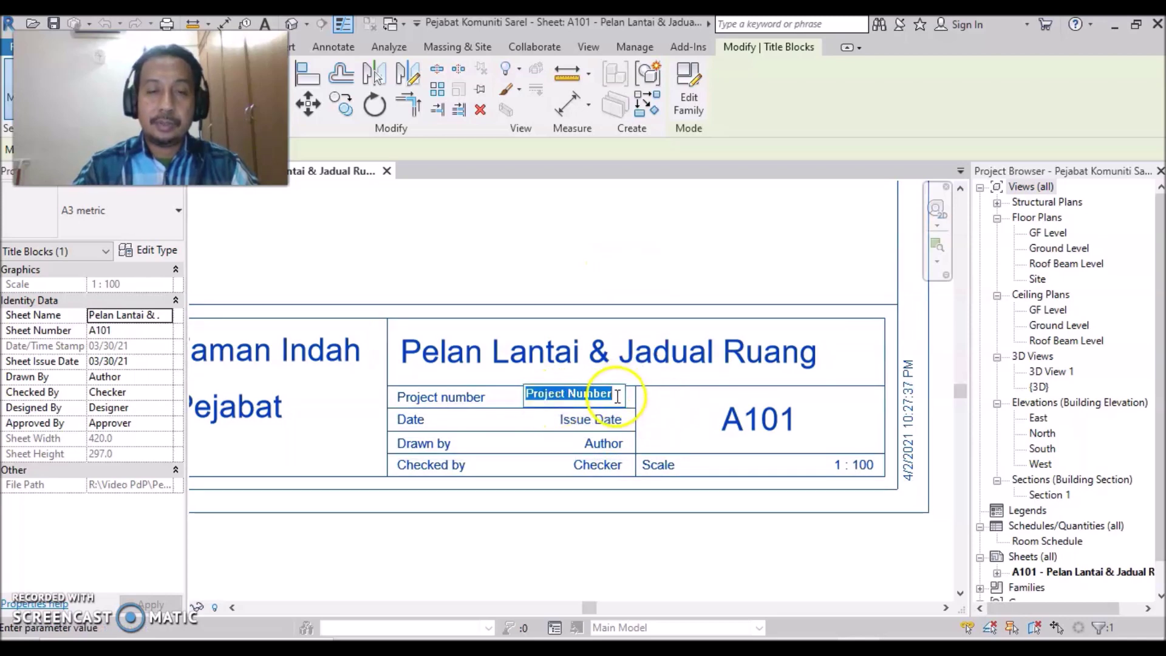
type("01")
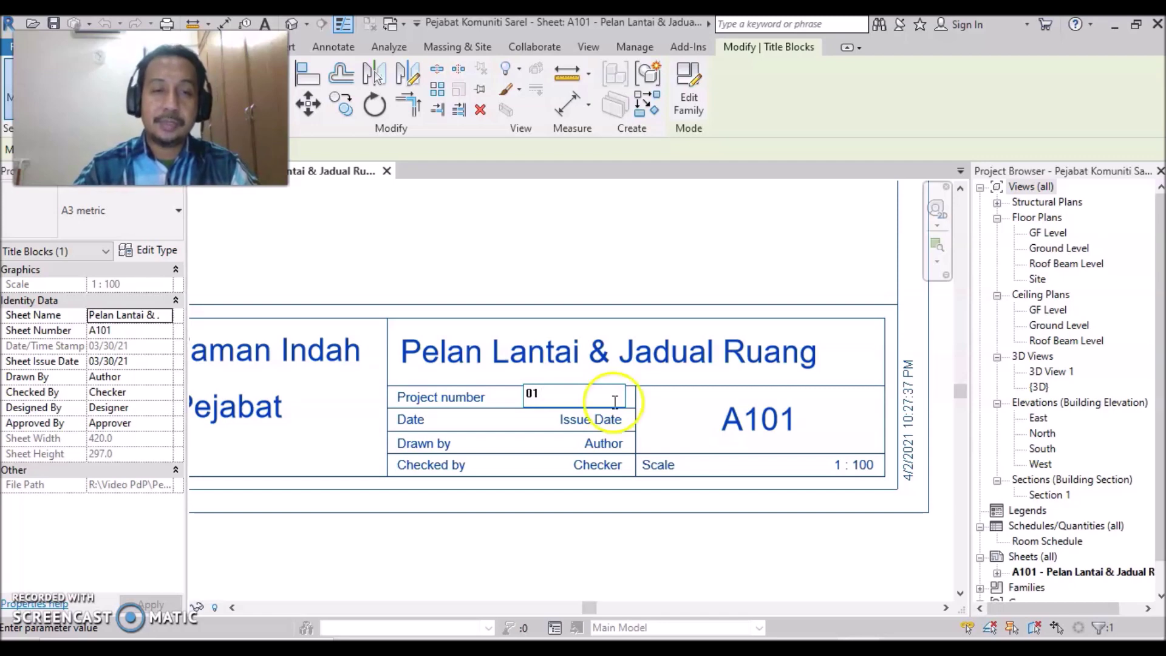
left_click(600, 427)
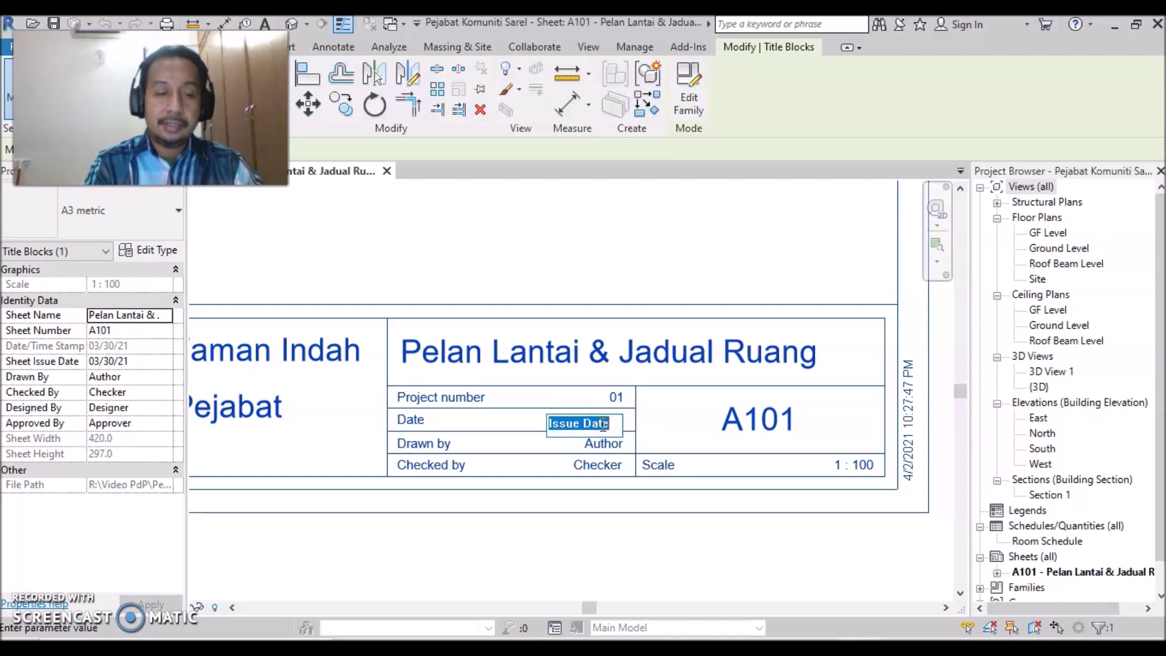
type("1 April 2021")
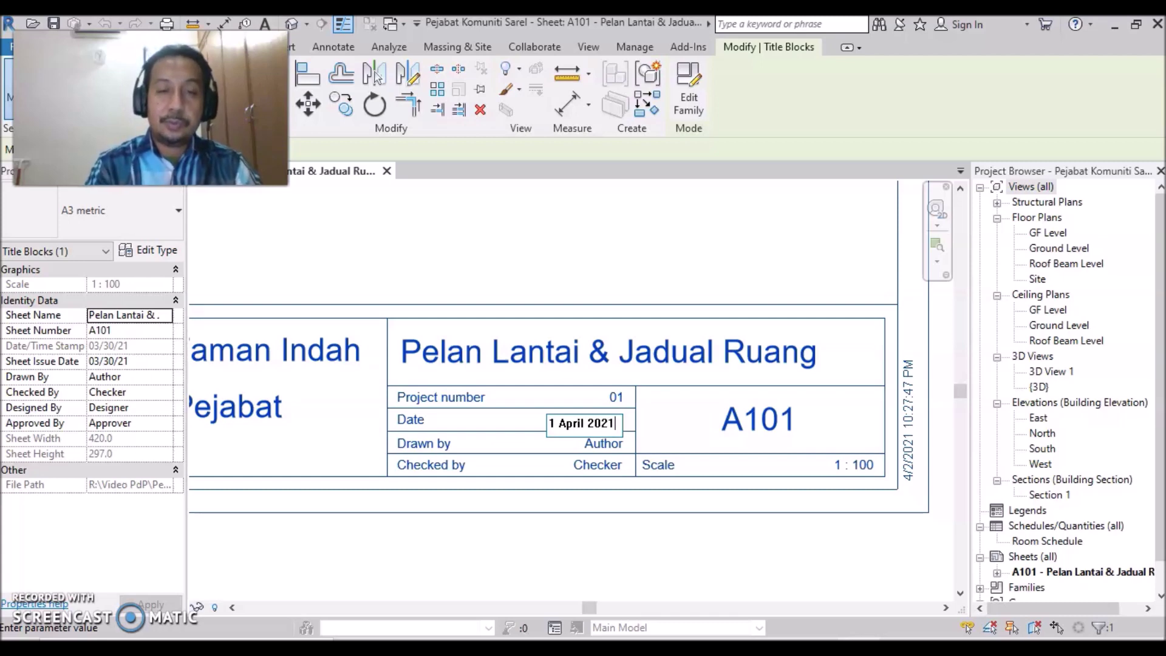
Fill in the drafter's name under Drawn by and the checker's name under Checked by.
left_click(610, 450)
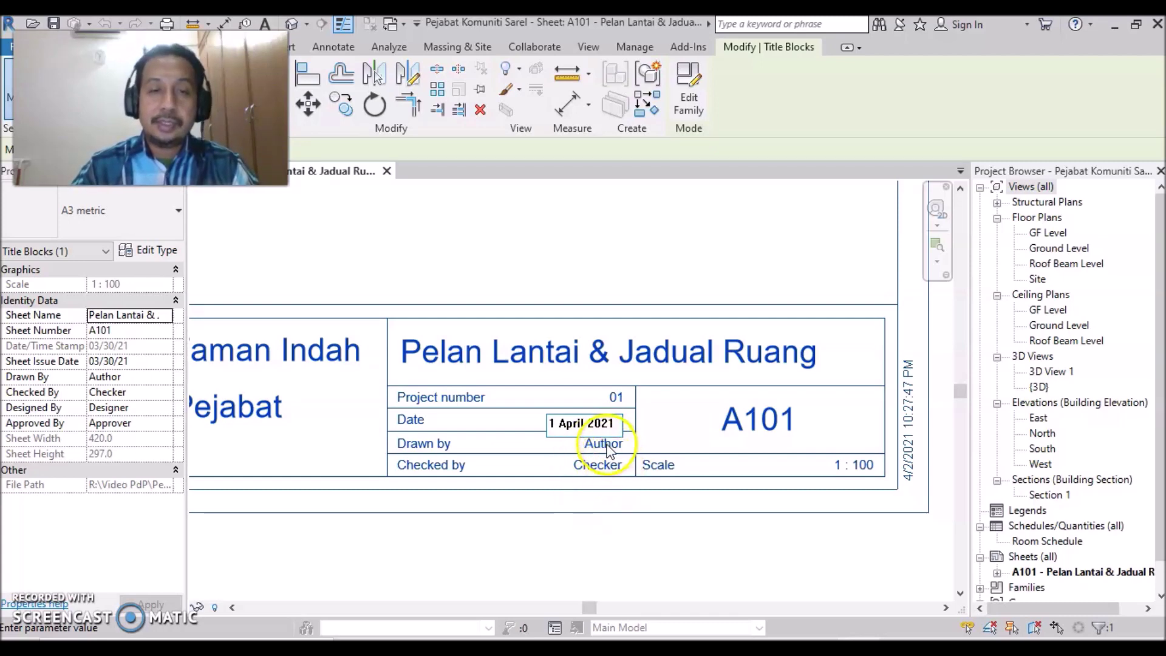
left_click(610, 448)
type("Ali")
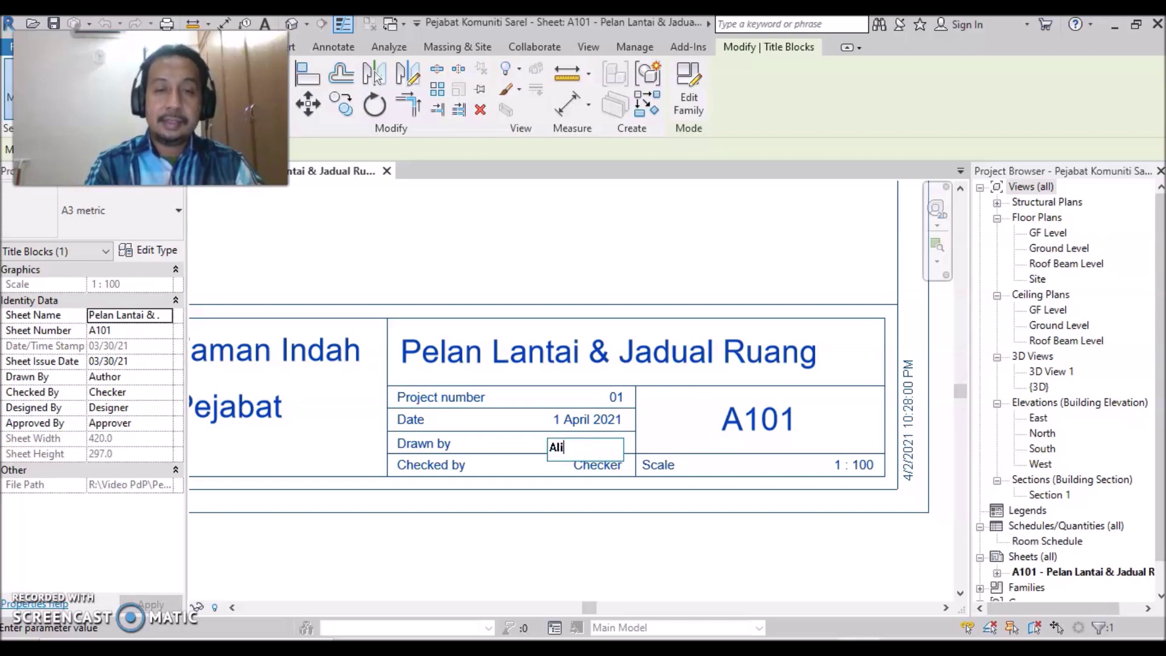
key("Return")
left_click(615, 467)
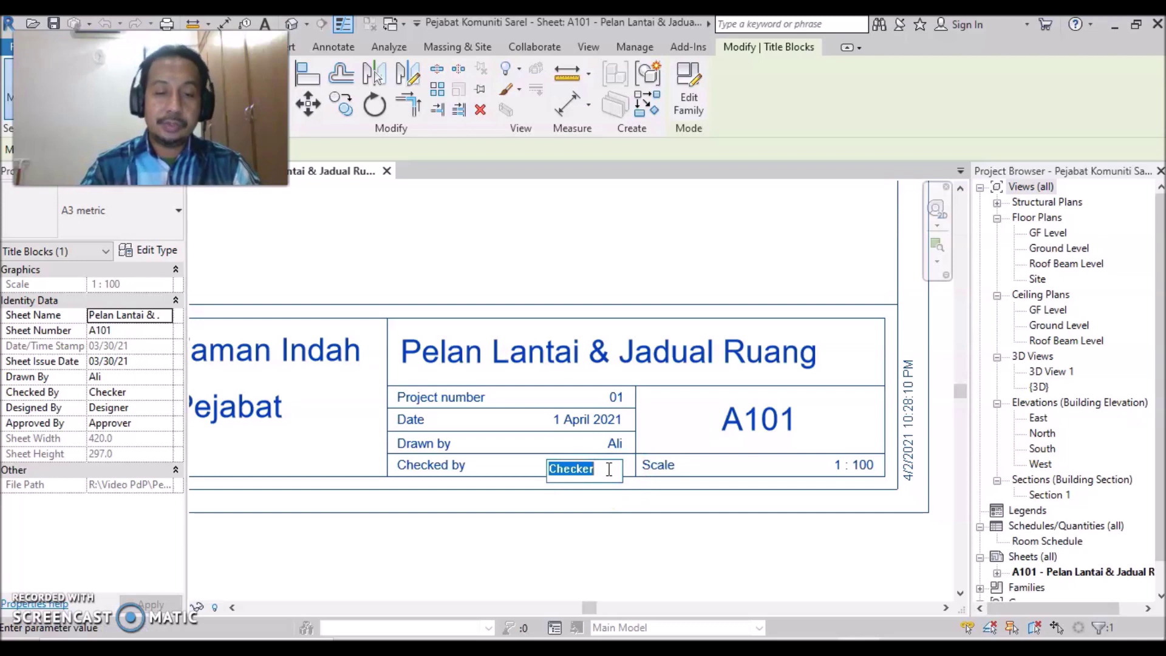
type("Abu")
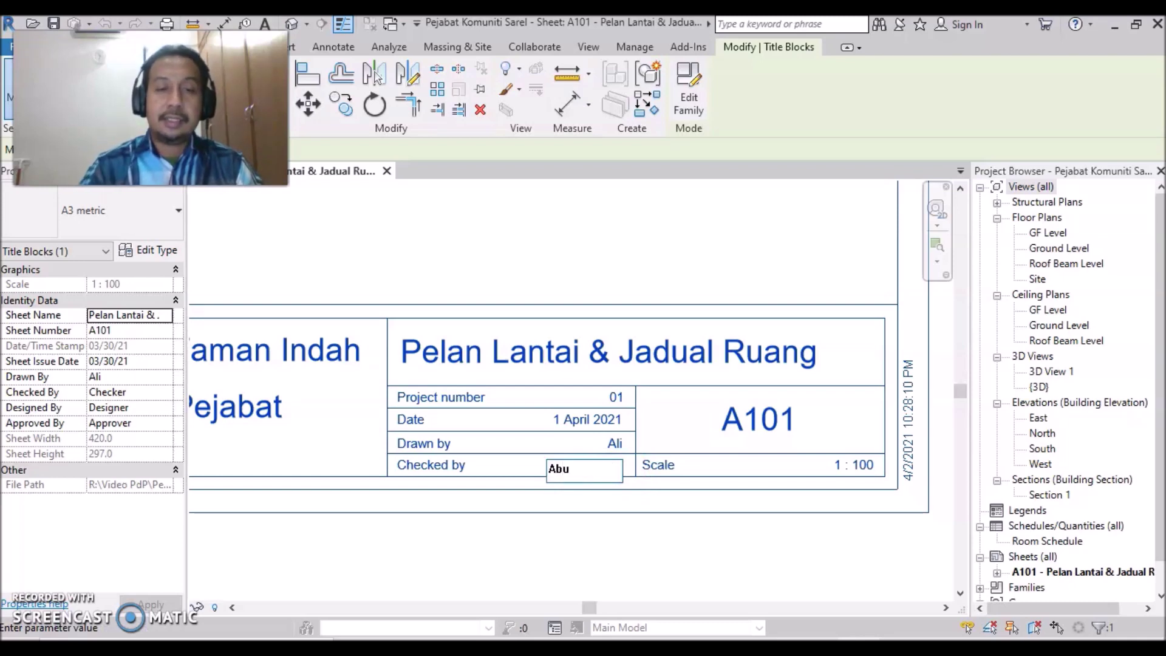
left_click(555, 406)
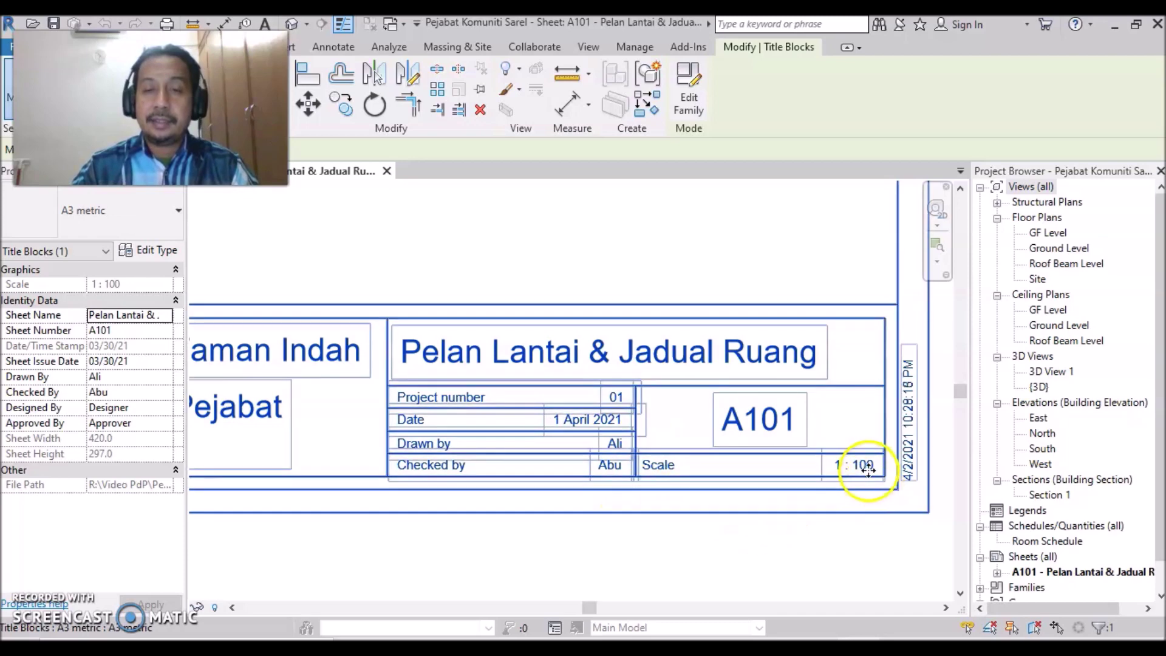
Pan across sheet A101 to review the schedule, the Ground Floor Plan title and the title block.
scroll(502, 262, "down", 2)
scroll(502, 270, "down", 1)
mouse_move(479, 249)
middle_mouse_down()
mouse_move(696, 473)
mouse_move(720, 476)
middle_mouse_up()
middle_click_drag(390, 373, 659, 380)
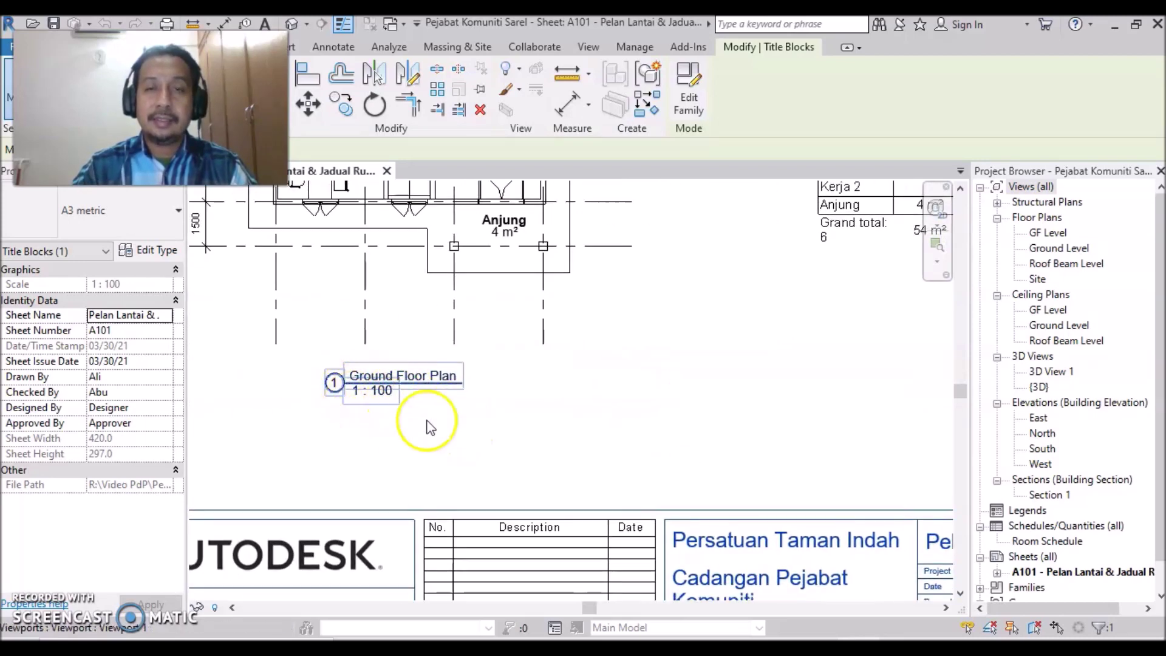
middle_click_drag(750, 425, 207, 276)
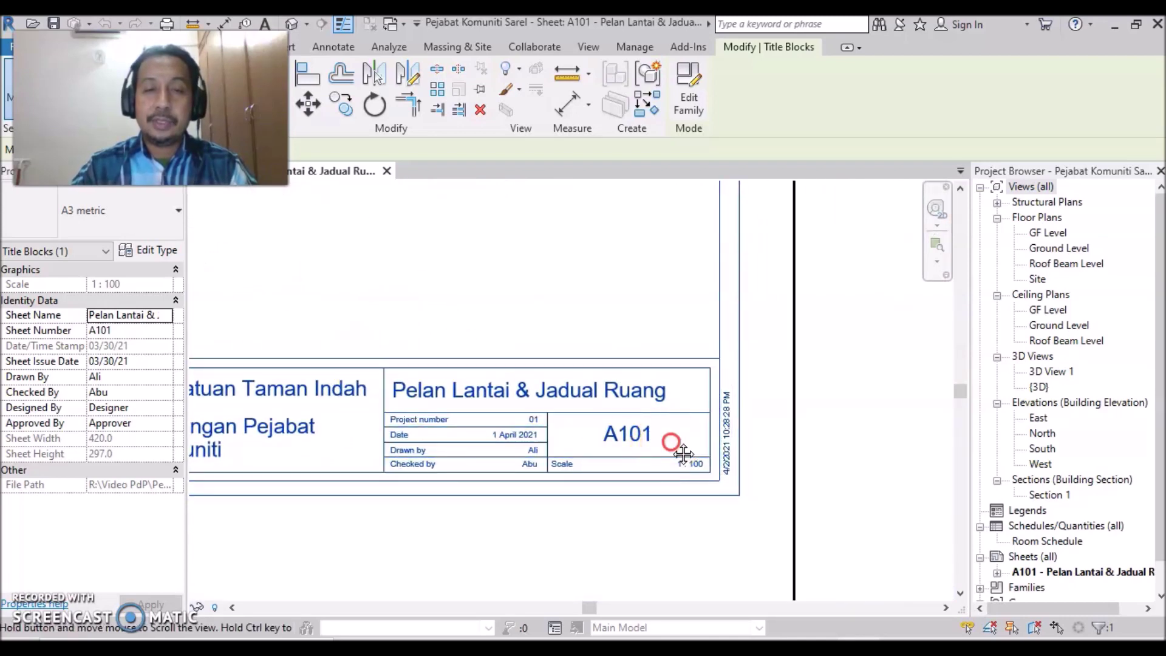
middle_click_drag(684, 454, 705, 413)
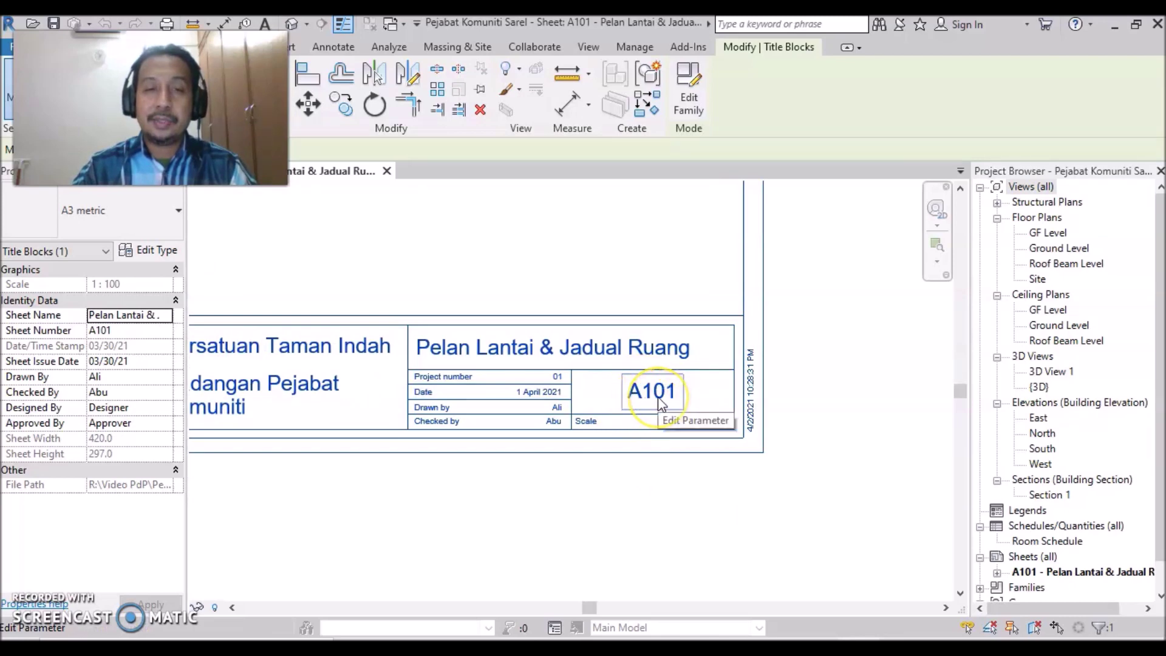
middle_click_drag(708, 400, 472, 372)
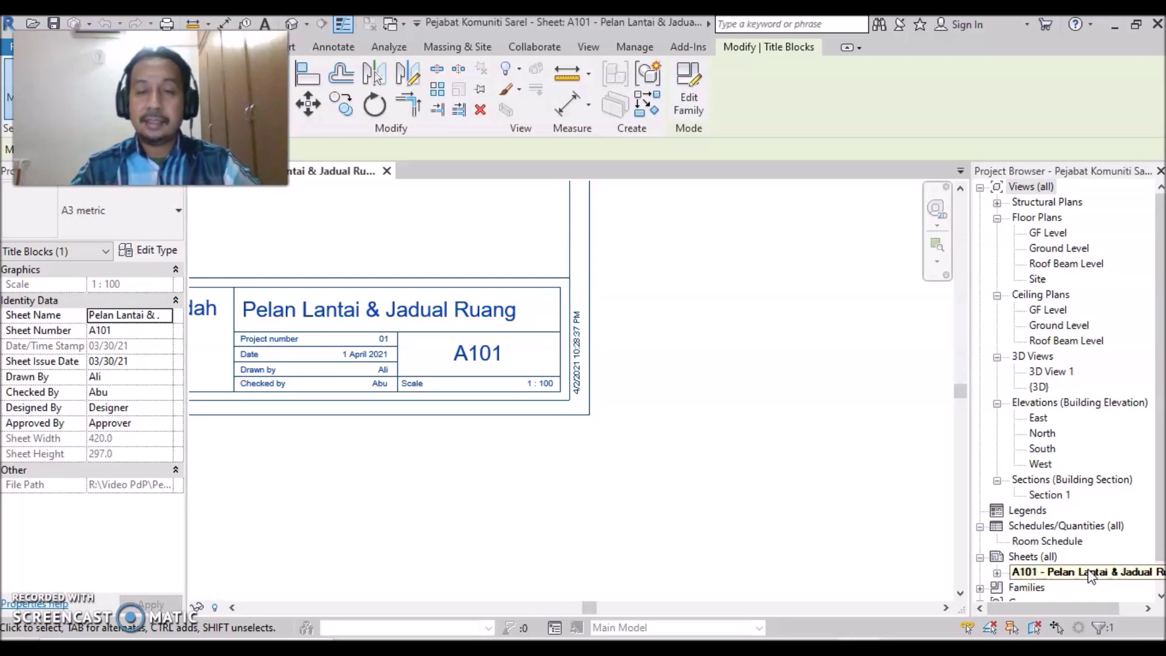
Zoom out to view the whole completed A101 sheet.
left_click(1062, 598)
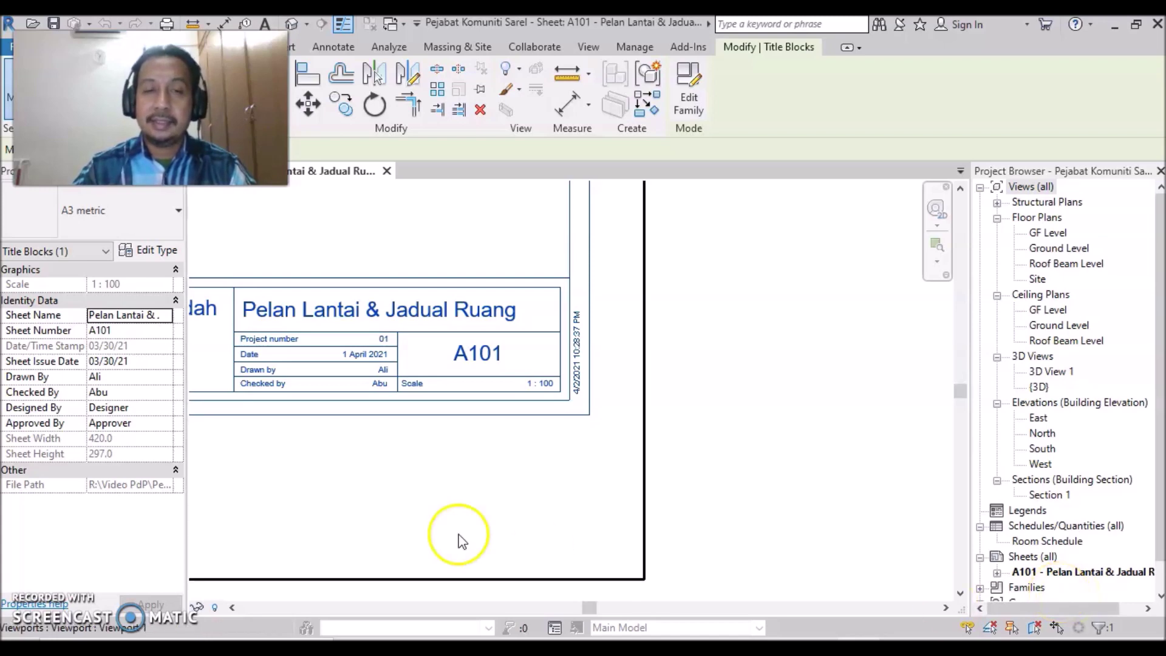
scroll(458, 541, "down", 2)
scroll(409, 515, "down", 2)
mouse_move(401, 512)
middle_mouse_down()
mouse_move(411, 526)
mouse_move(668, 521)
middle_mouse_up()
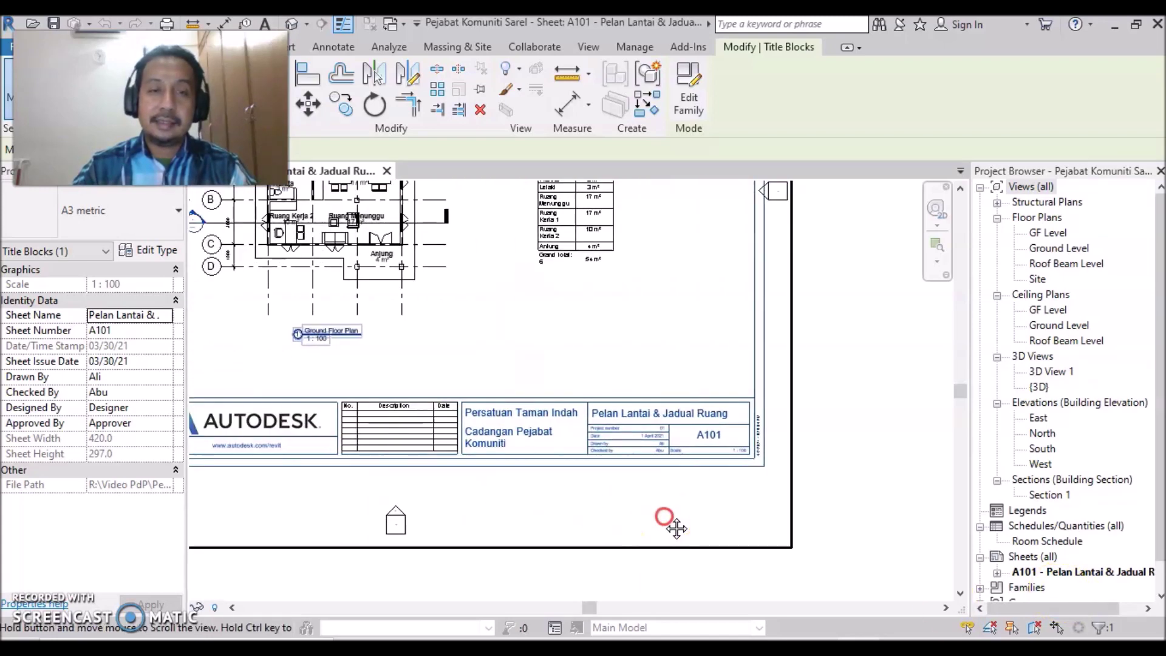
scroll(577, 521, "down", 2)
middle_click_drag(565, 513, 588, 549)
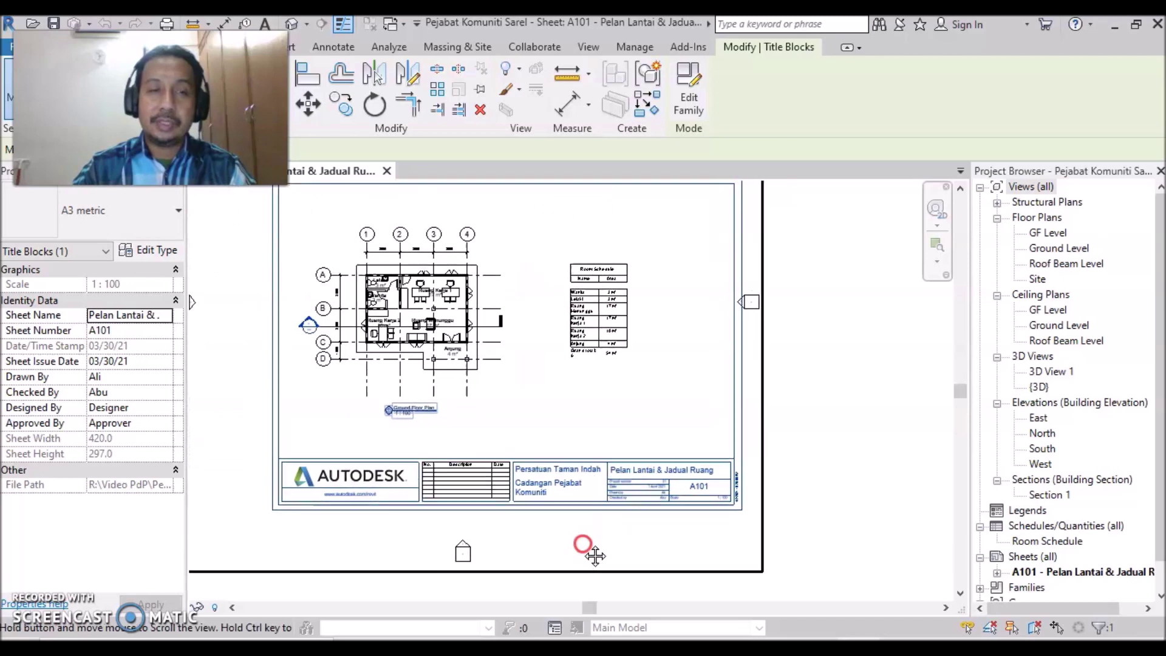
scroll(583, 544, "down", 2)
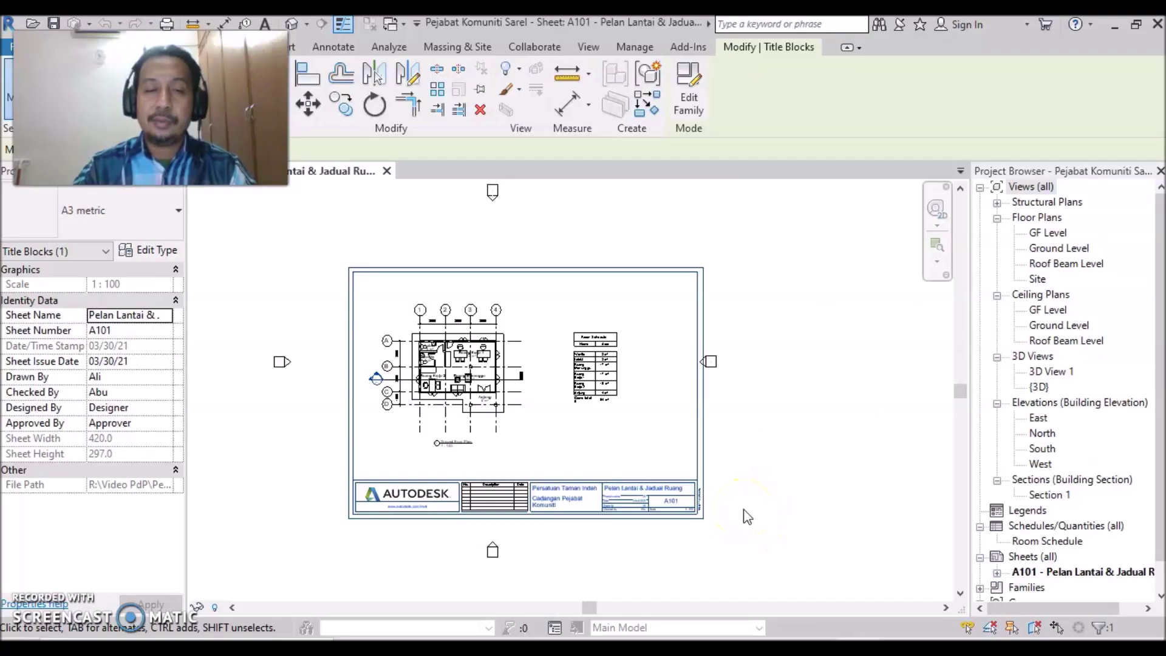
middle_click_drag(747, 516, 671, 442)
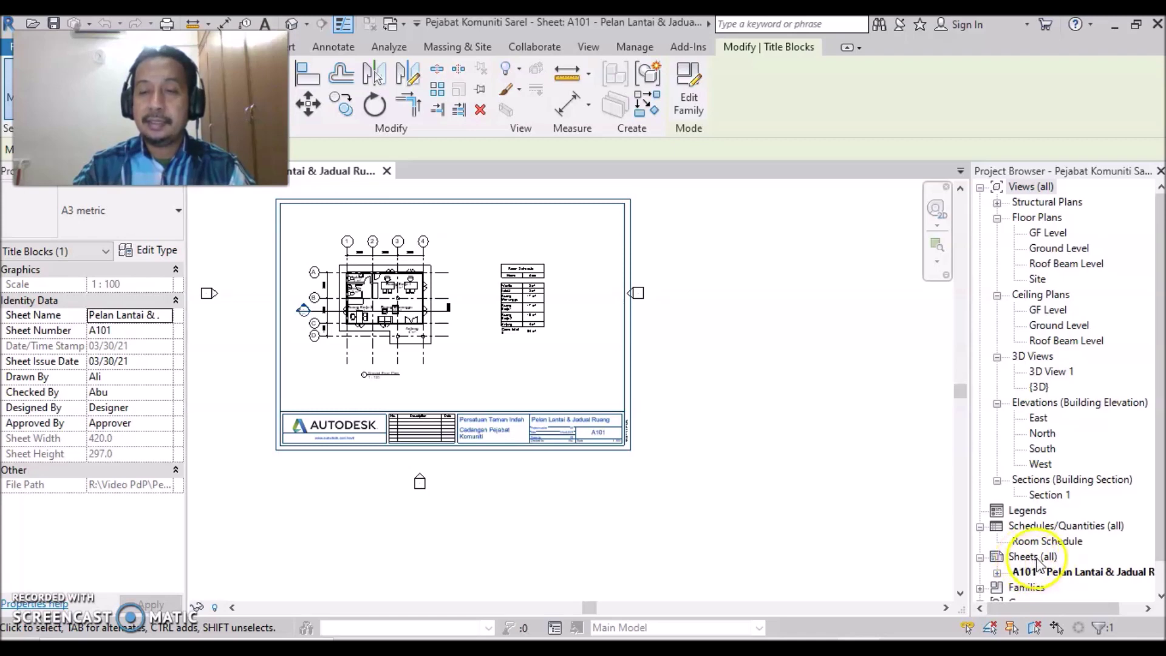
right_click(1032, 559)
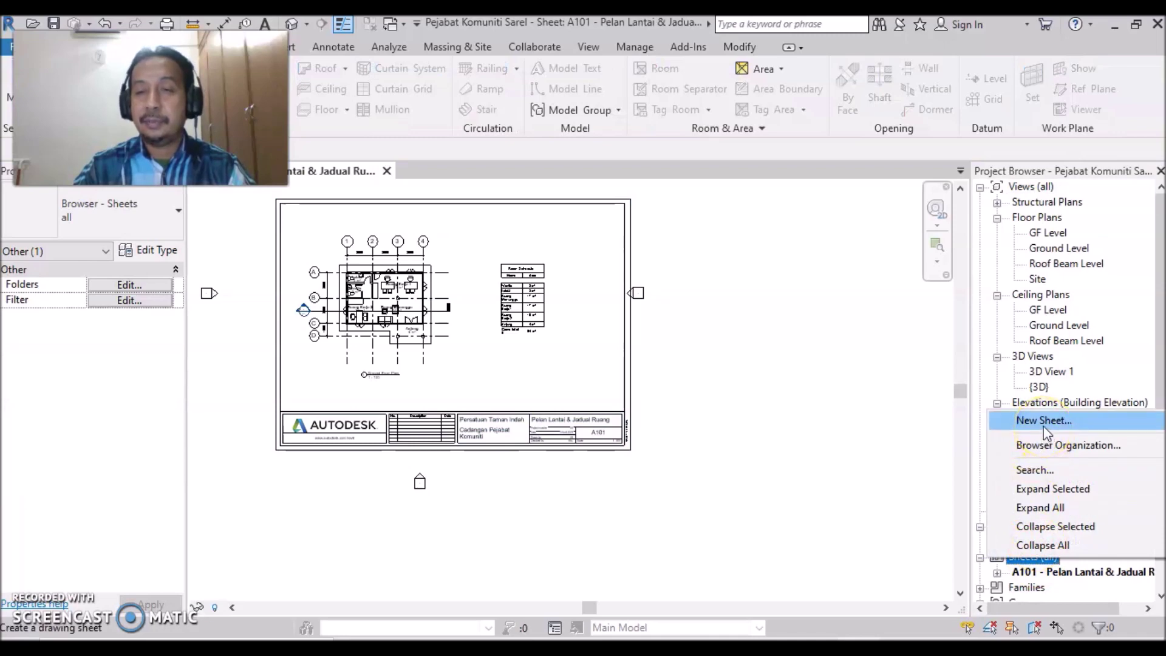
Create new sheet A102 using the A3 metric title block.
left_click(1044, 425)
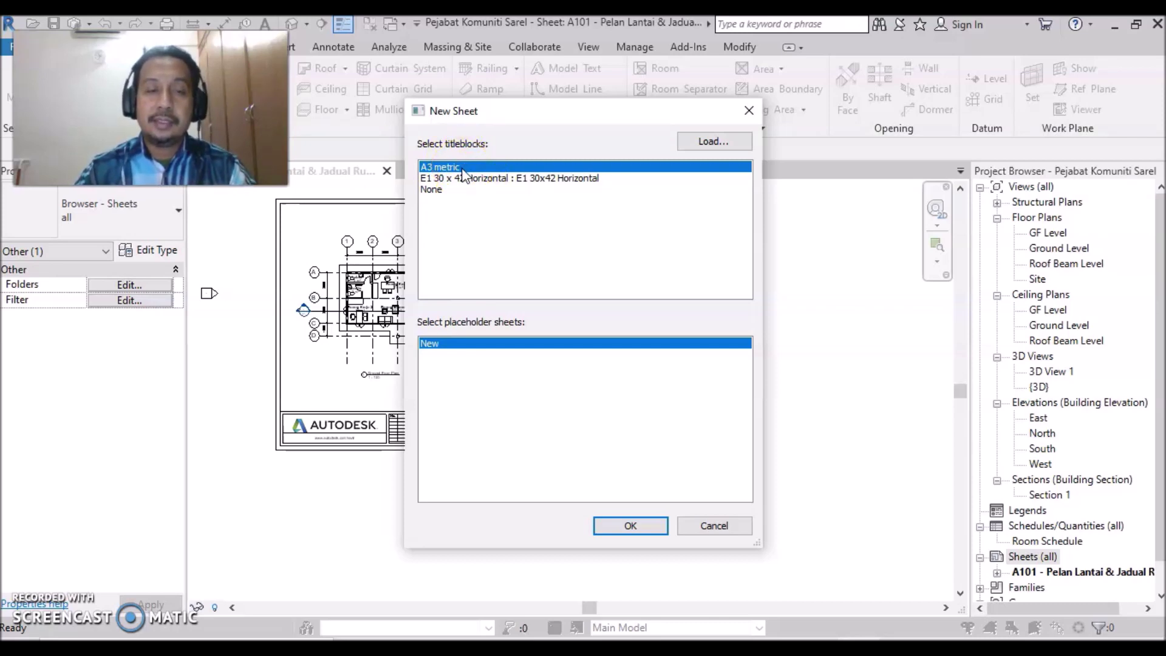
left_click(614, 530)
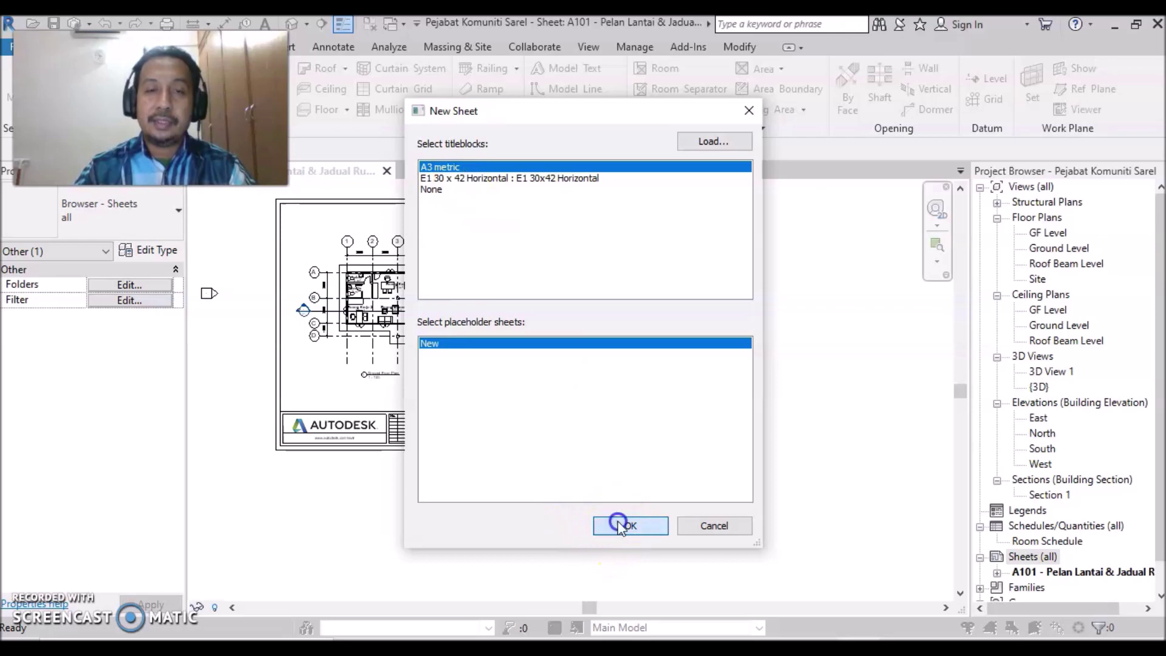
left_click(592, 516)
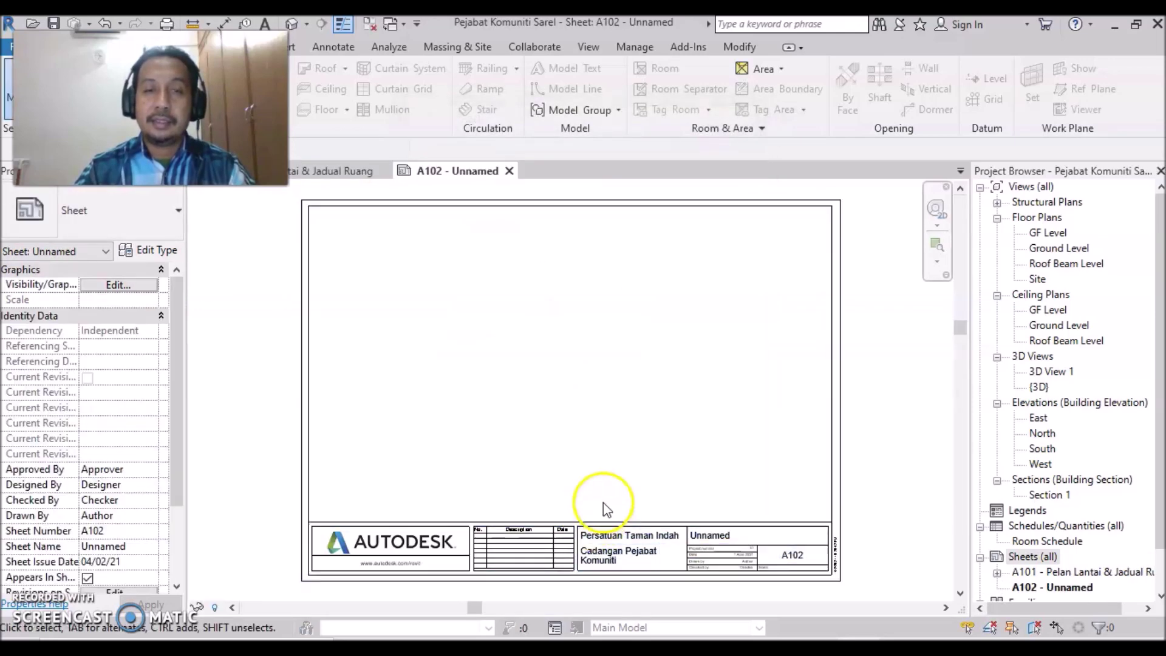
left_click(883, 572)
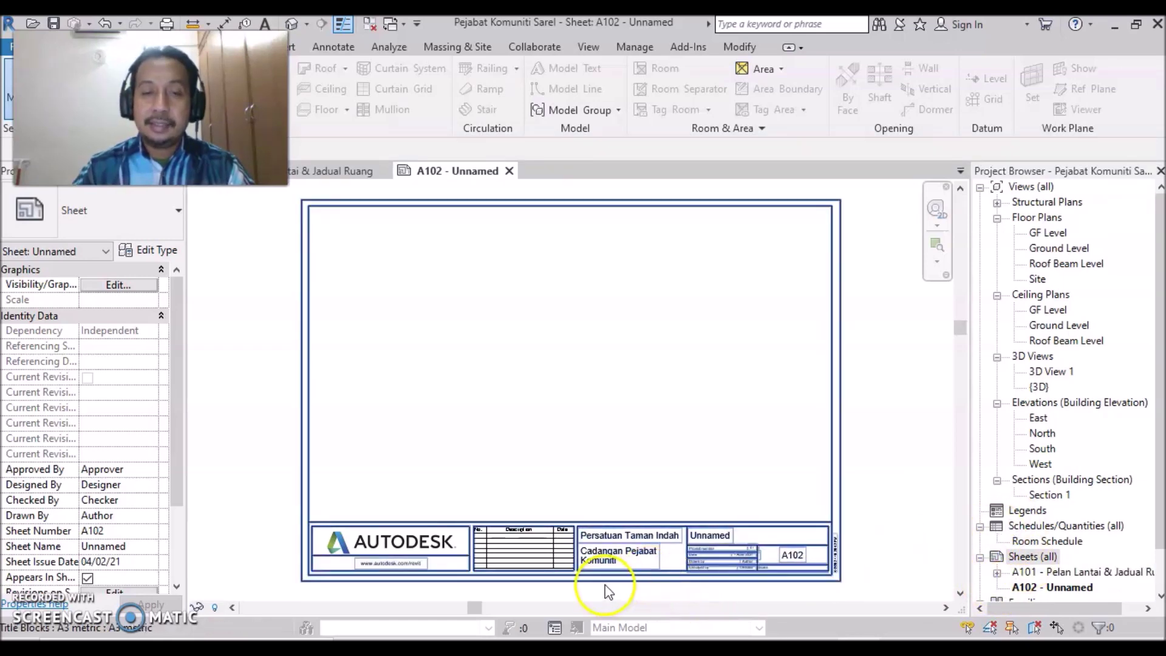
scroll(605, 584, "up", 3)
middle_click_drag(685, 383, 460, 292)
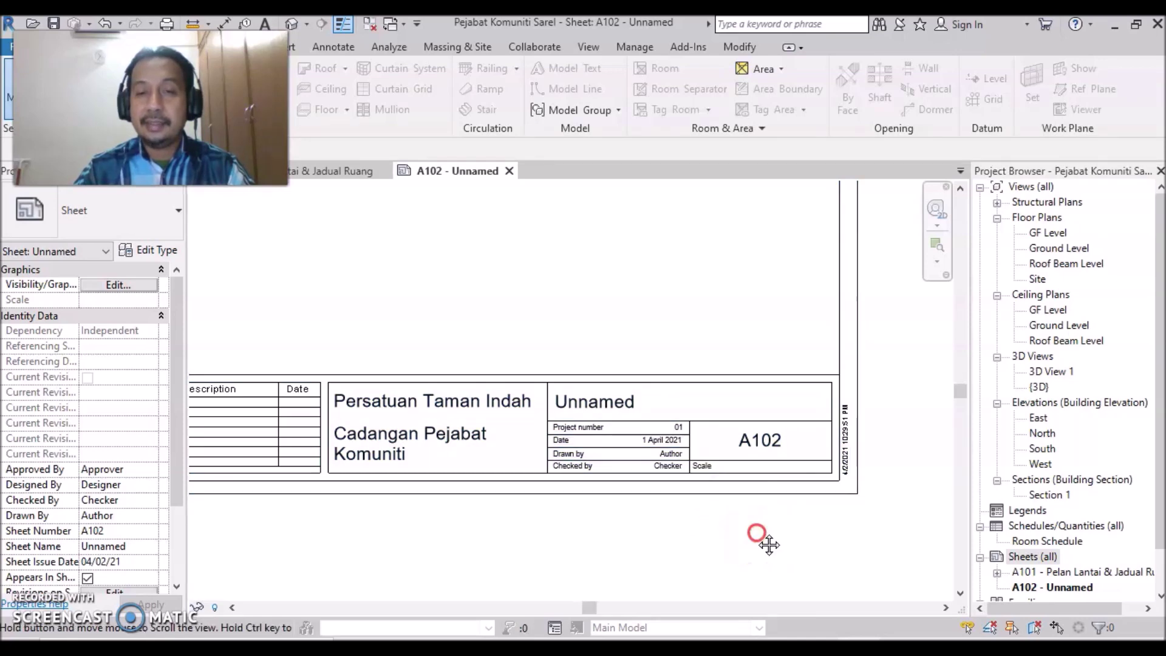
middle_click_drag(763, 538, 661, 543)
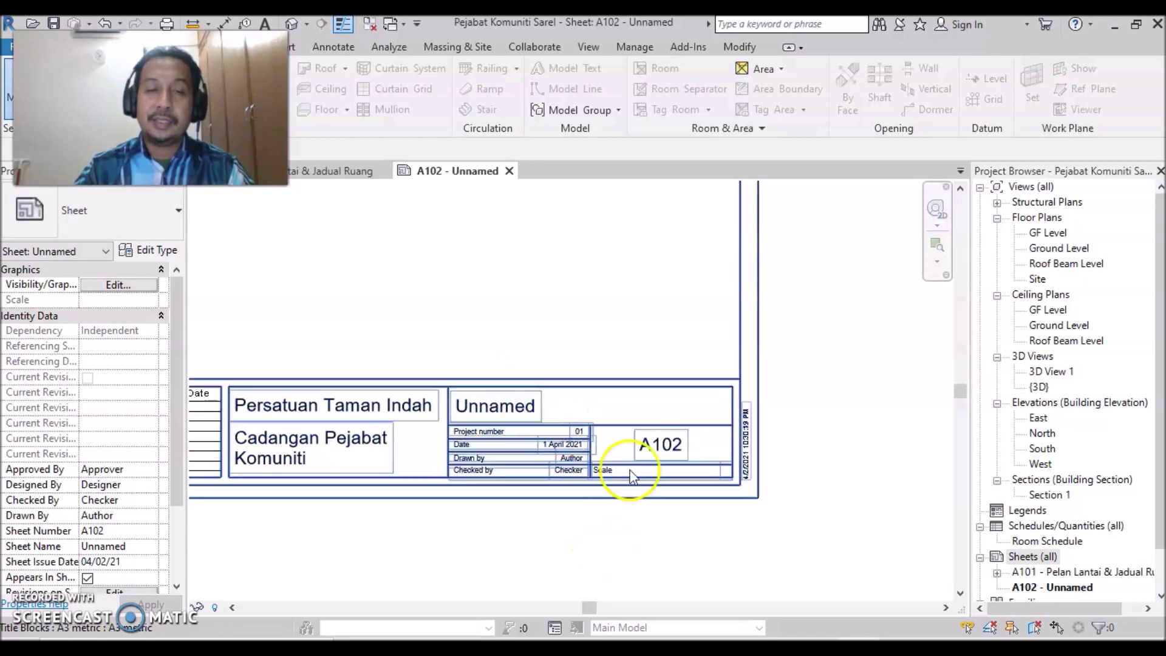
scroll(627, 474, "down", 2)
scroll(631, 483, "down", 2)
scroll(632, 483, "down", 1)
scroll(510, 392, "up", 1)
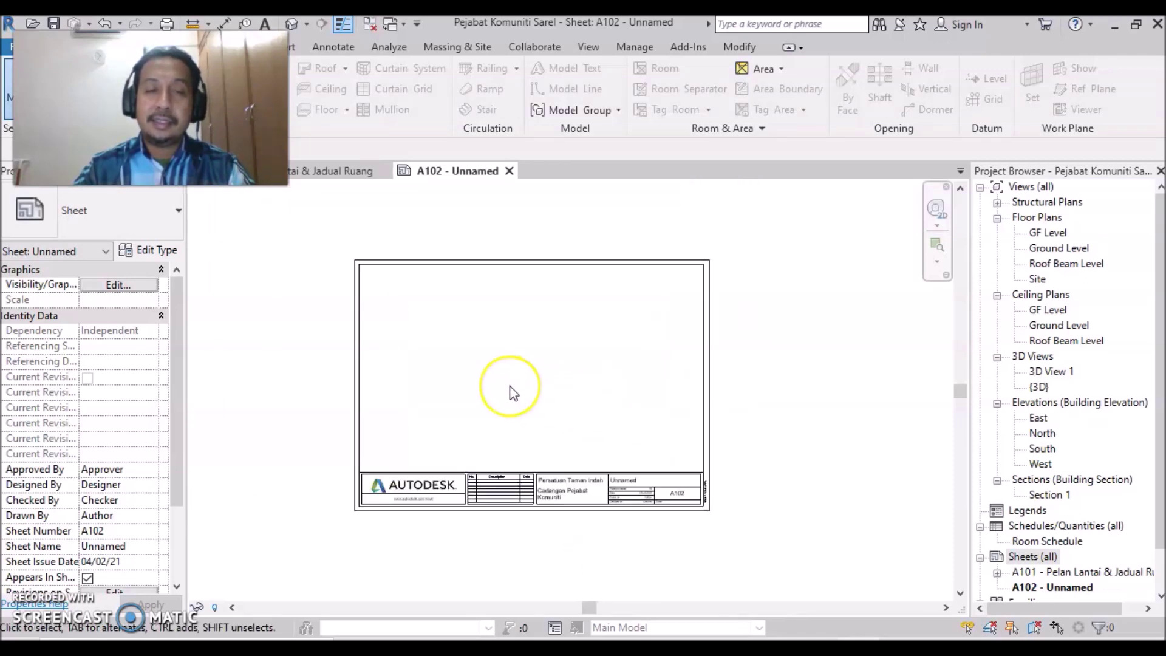
scroll(510, 391, "up", 1)
middle_click_drag(512, 398, 535, 407)
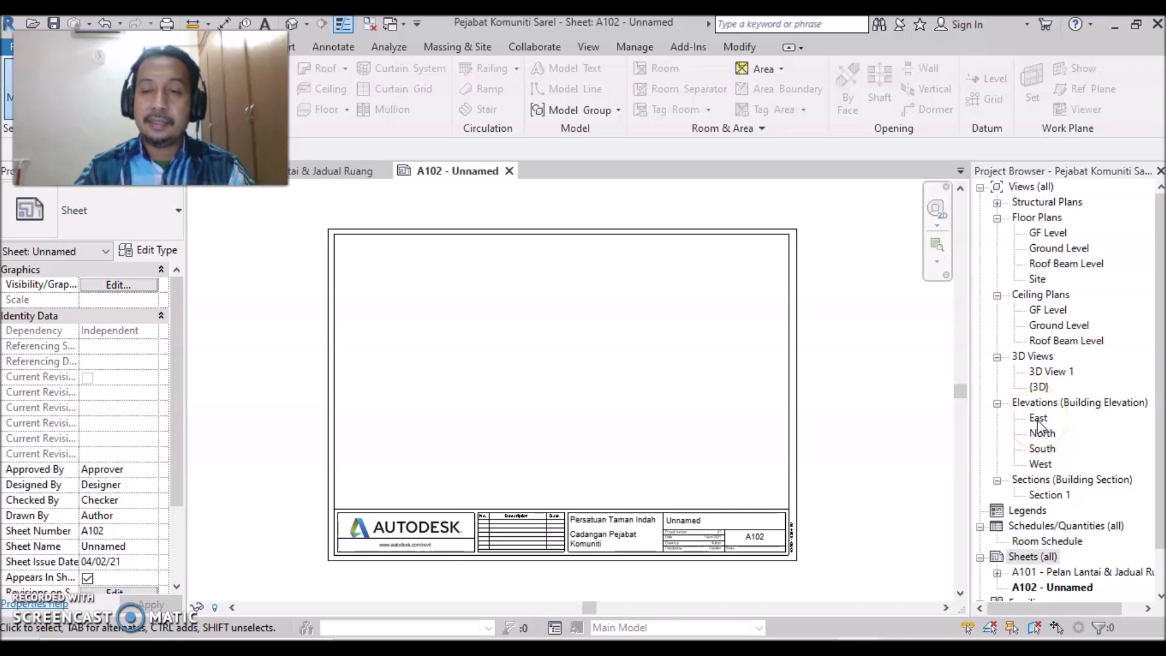
left_click(1039, 419)
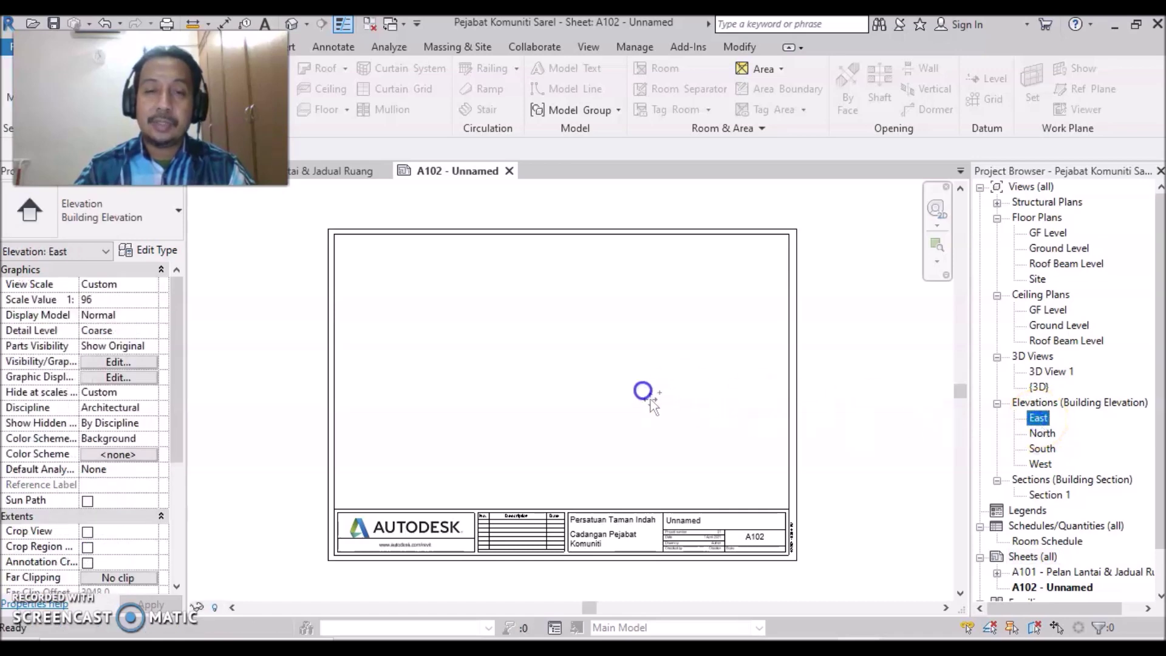
Place the East elevation on the left of sheet A102 and the North elevation beside it.
left_click(433, 363)
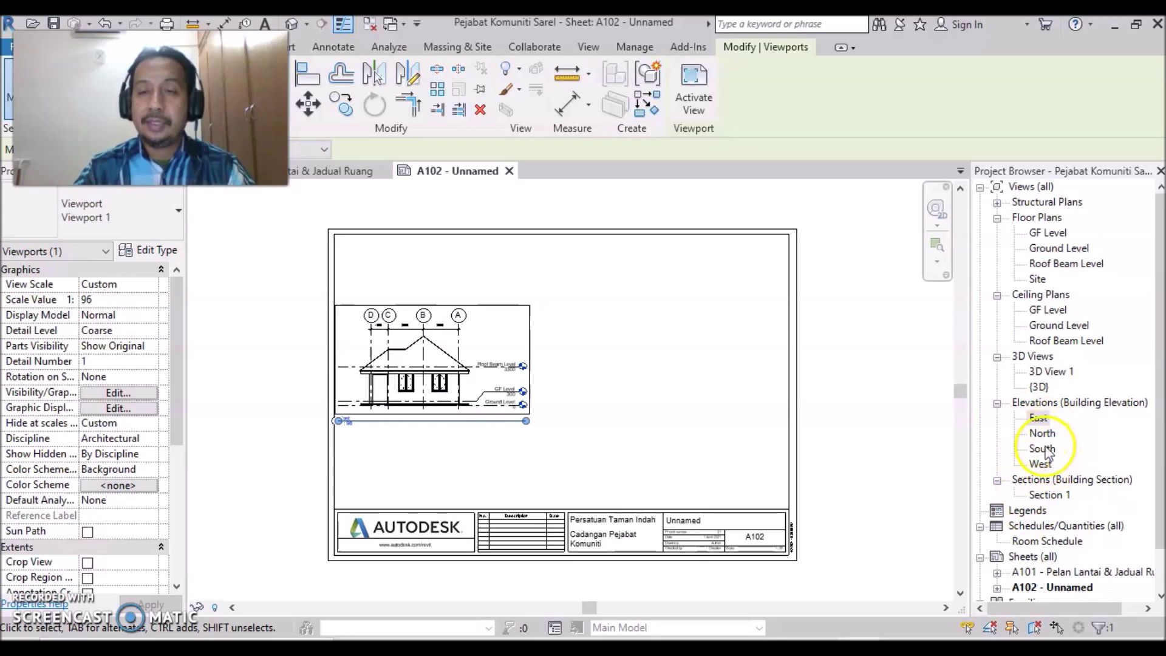
left_click(1041, 433)
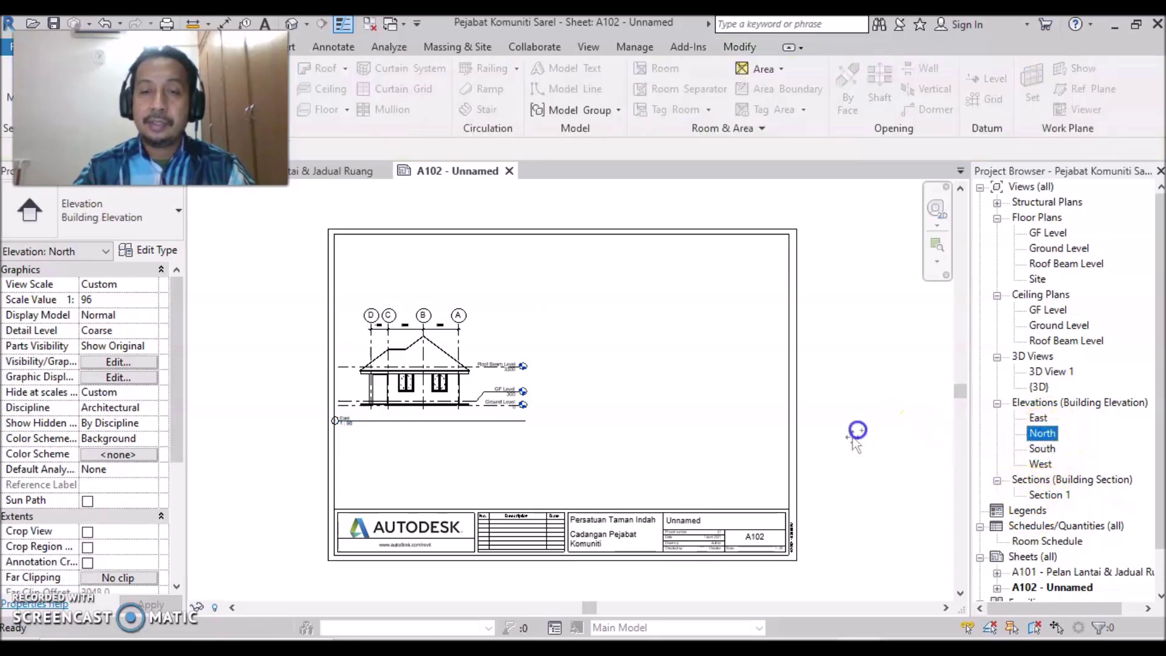
left_click_drag(641, 380, 639, 384)
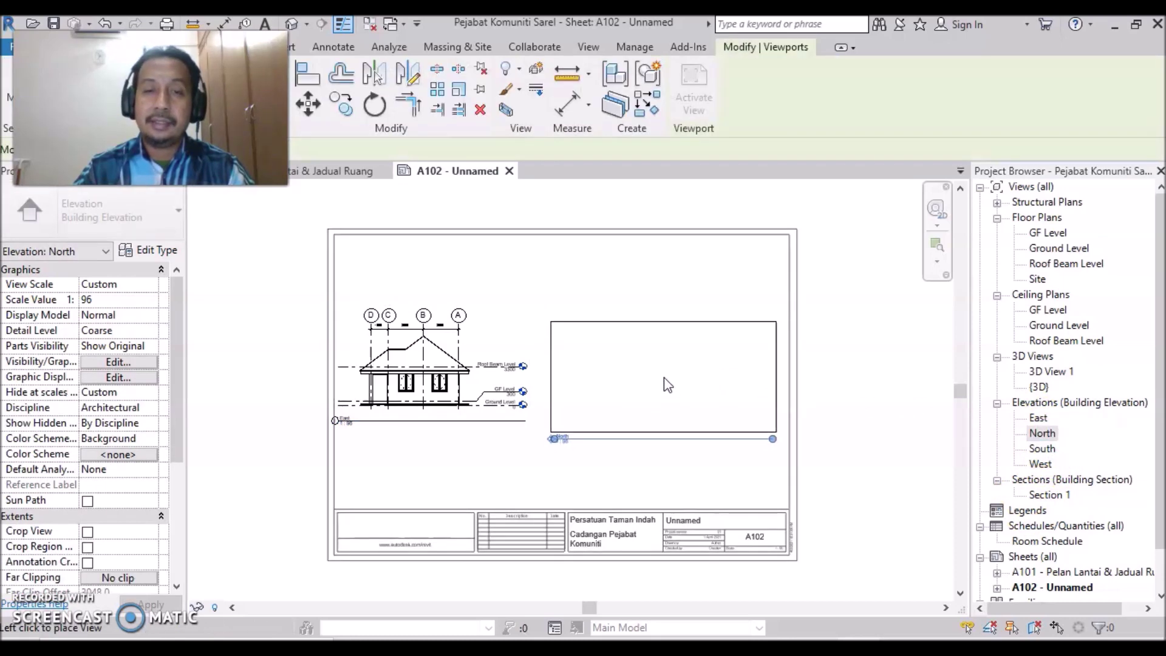
left_click(666, 370)
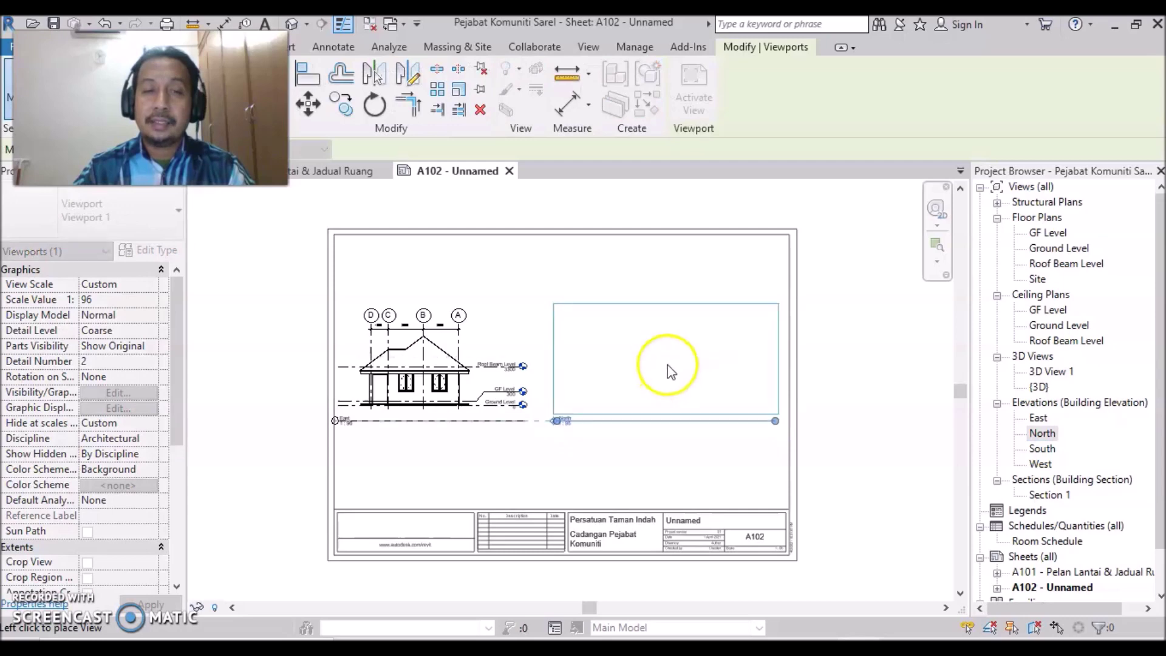
left_click(672, 533)
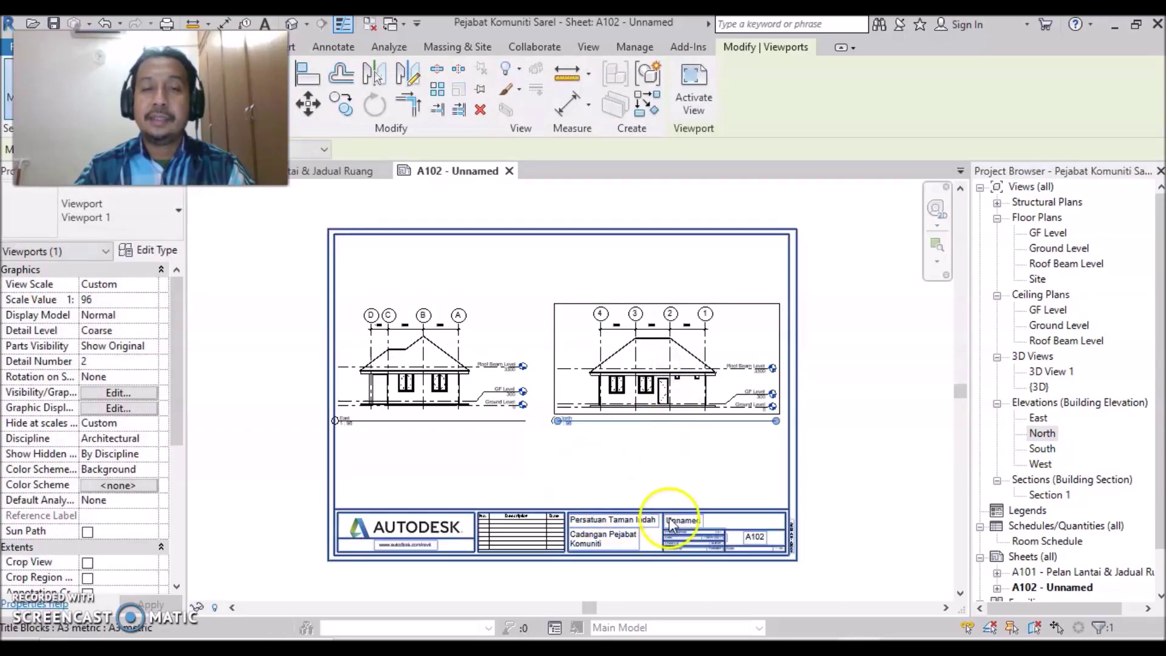
left_click(614, 471)
left_click(846, 483)
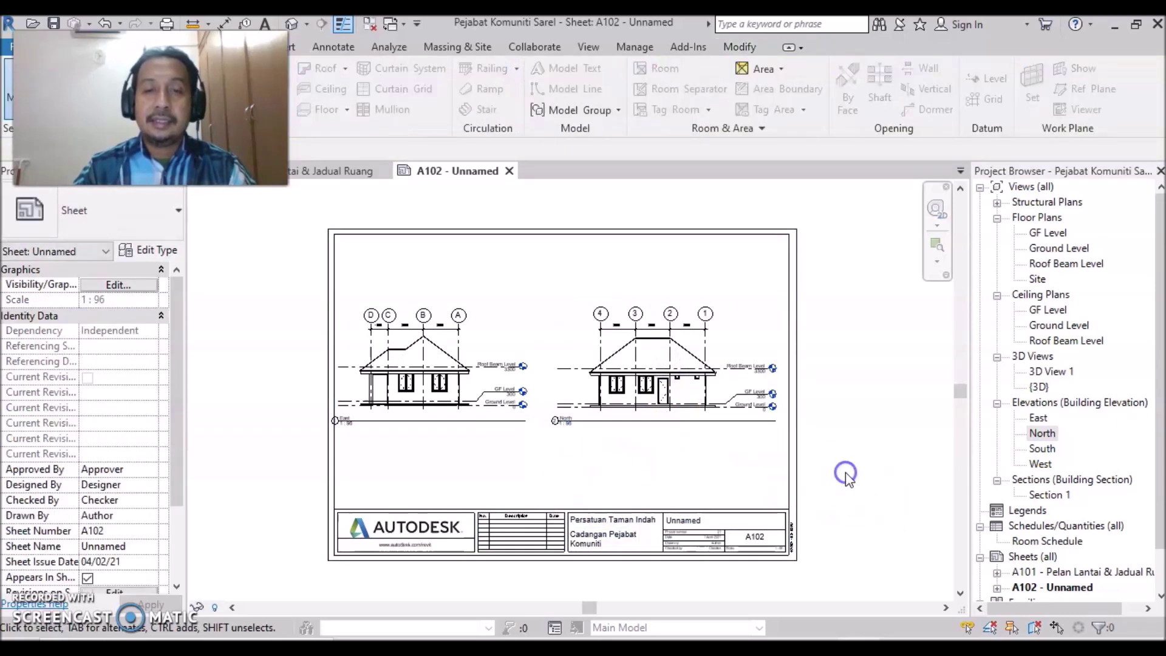
left_click(412, 465)
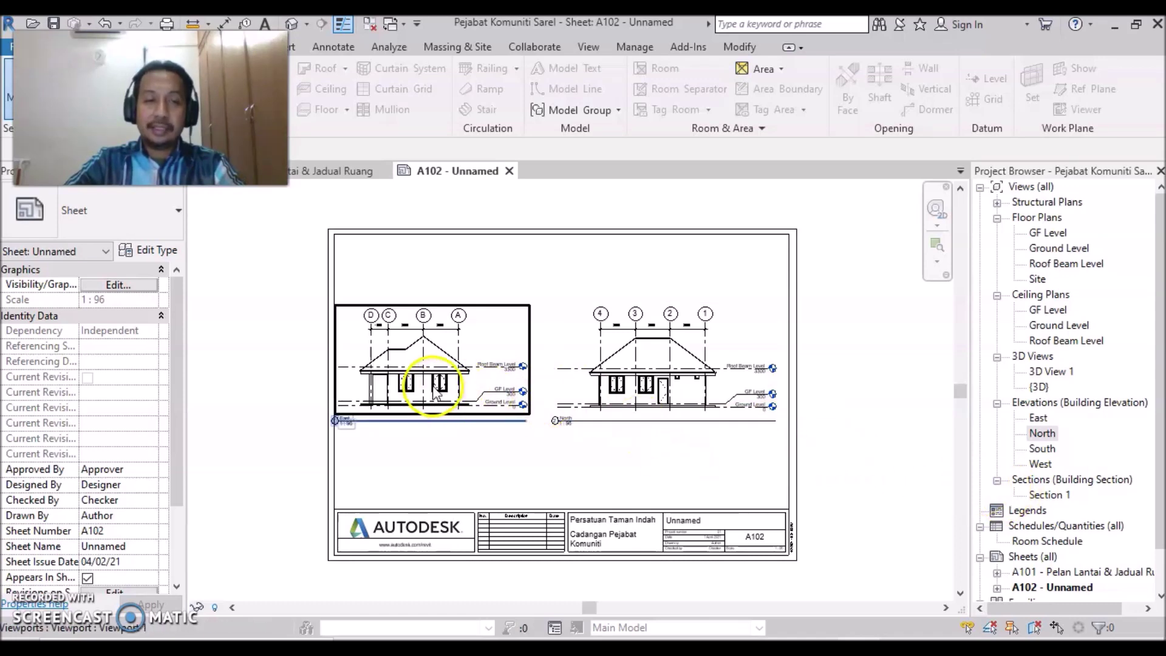
Inspect the East and North viewport titles at 1:96, then open the East elevation view.
scroll(434, 392, "up", 3)
scroll(443, 419, "up", 2)
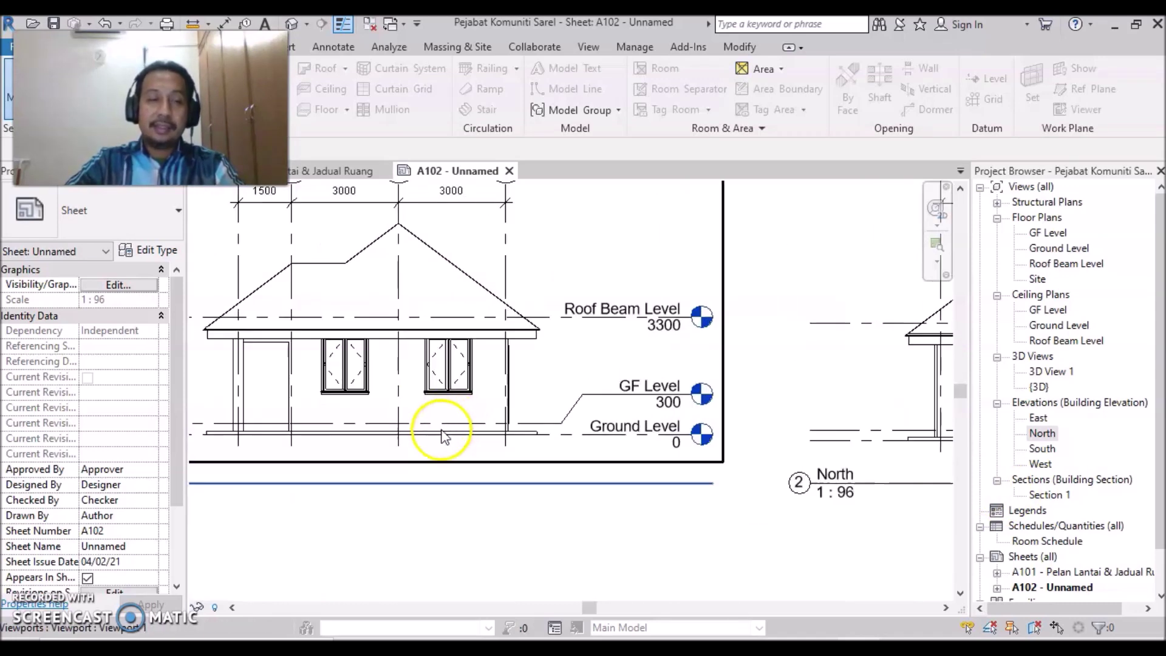
scroll(391, 447, "down", 2)
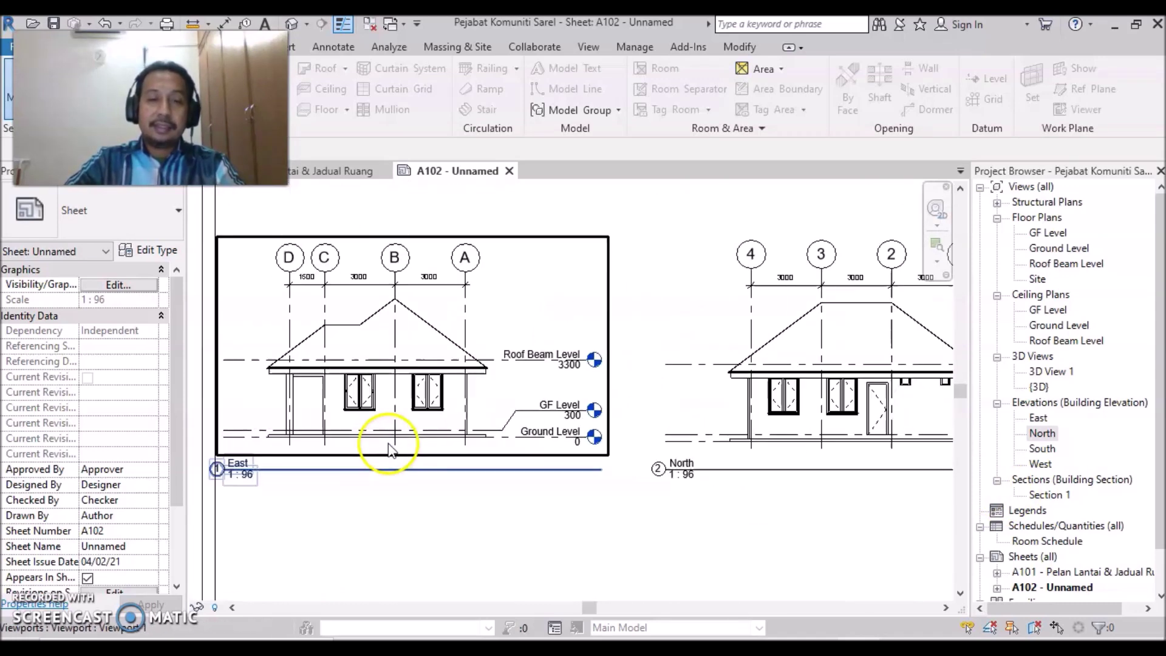
left_click(289, 524)
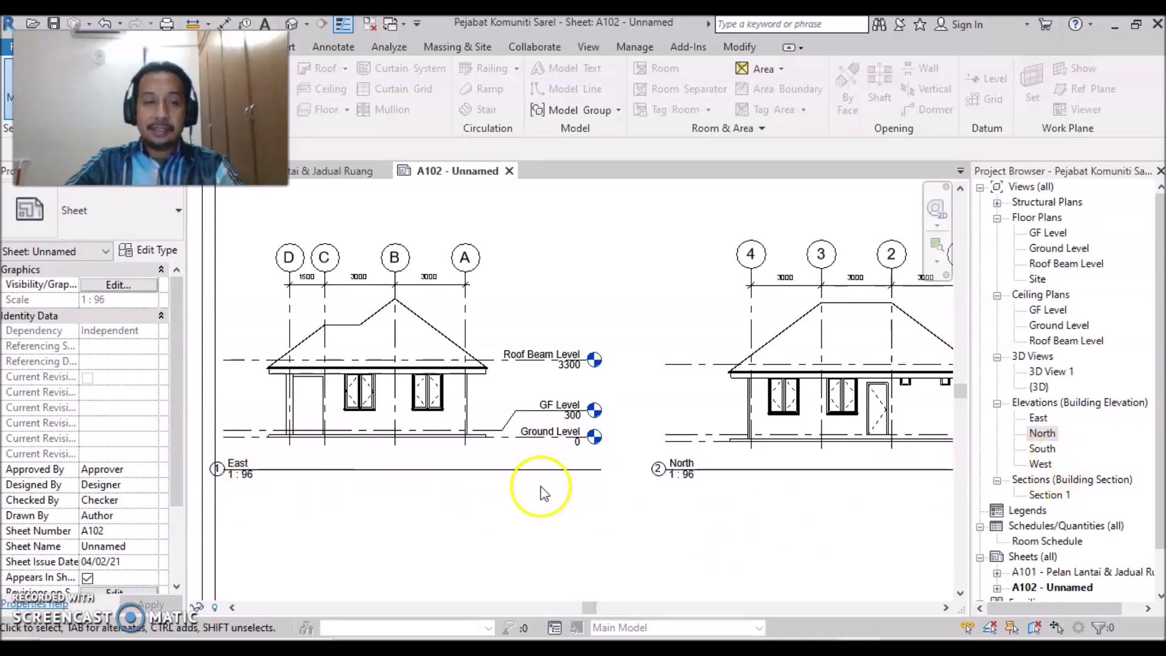
scroll(540, 486, "down", 2)
scroll(540, 486, "down", 1)
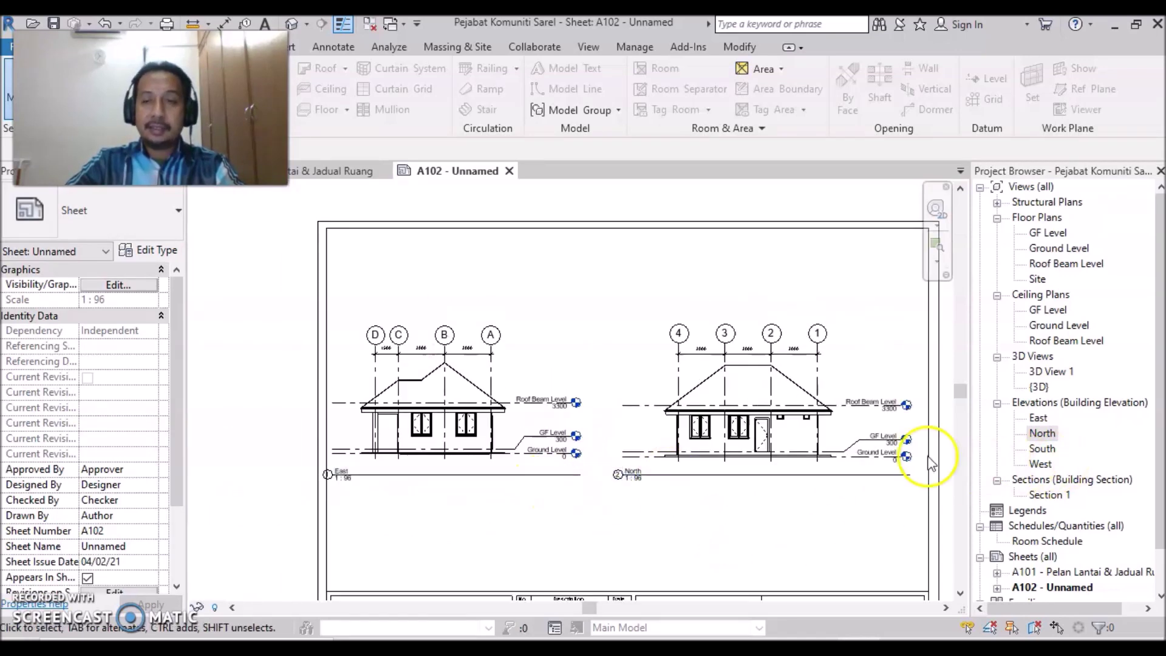
double_click(1040, 418)
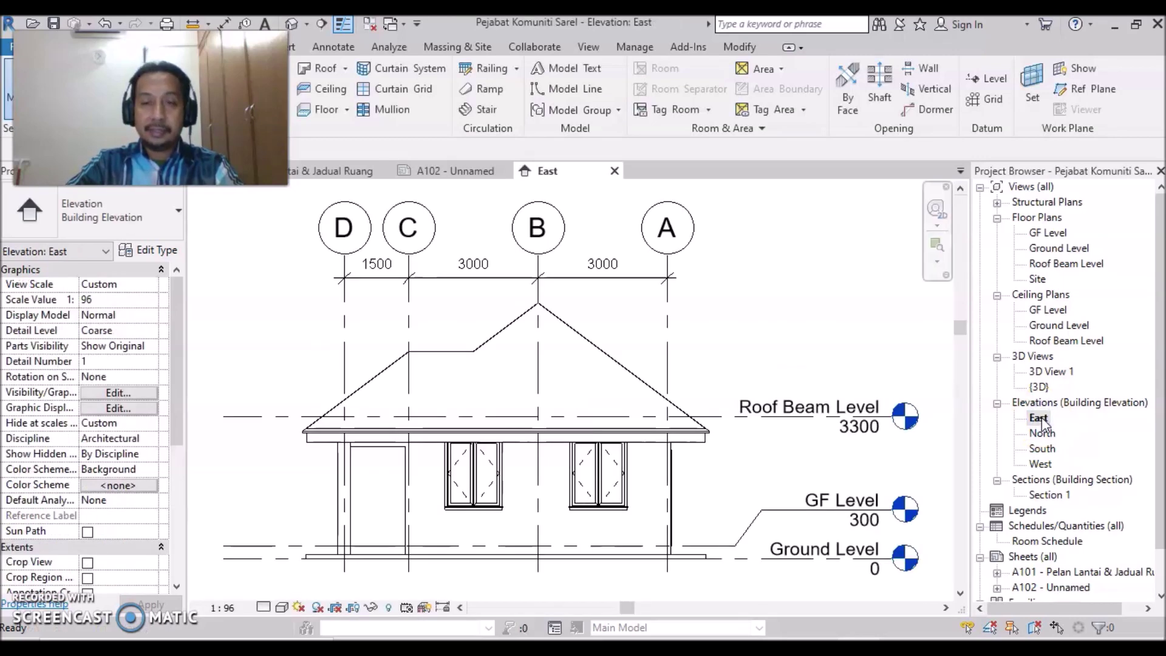
Set the East and North elevation views to 1:100 scale, then open sheet A102.
left_click(236, 608)
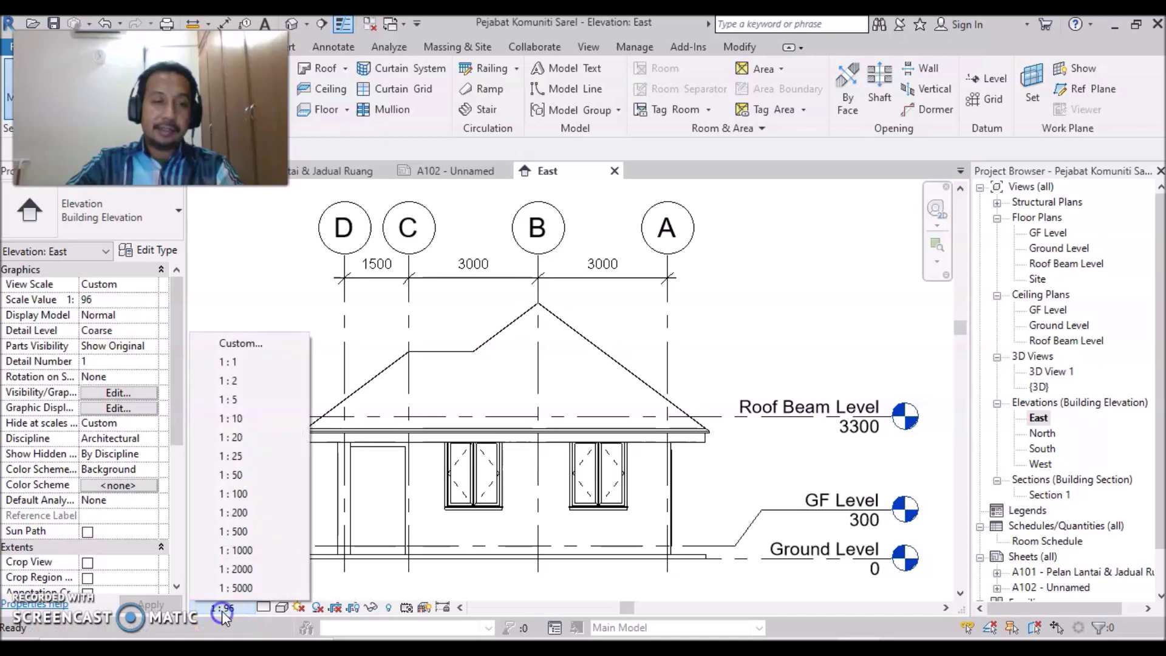
left_click(256, 494)
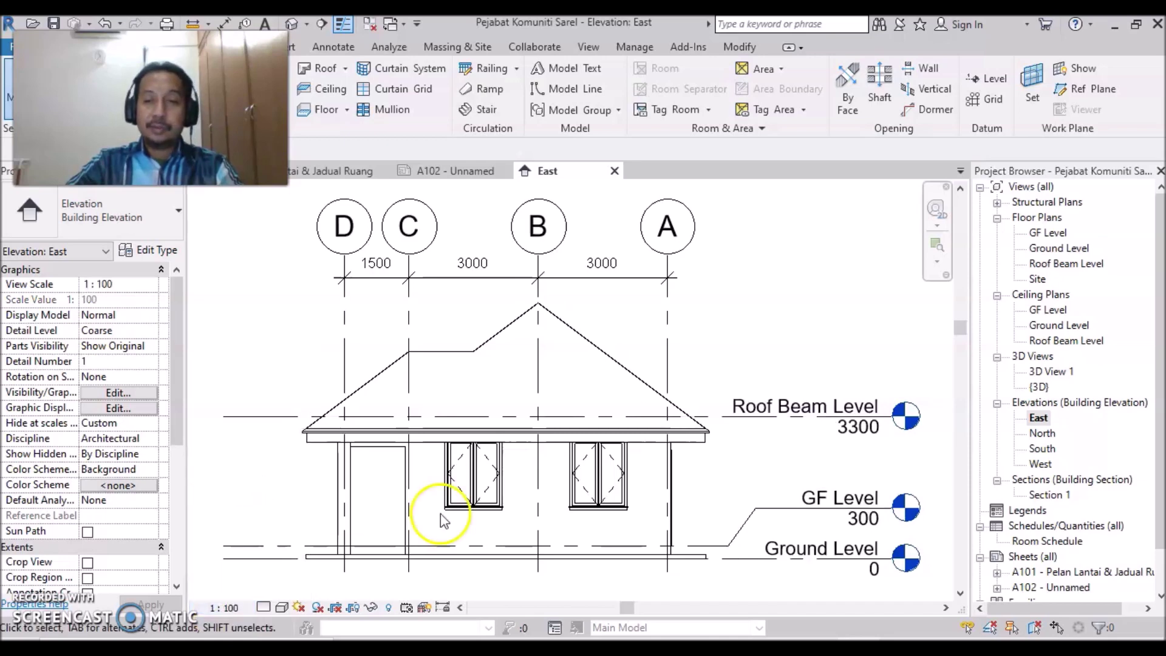
double_click(1043, 433)
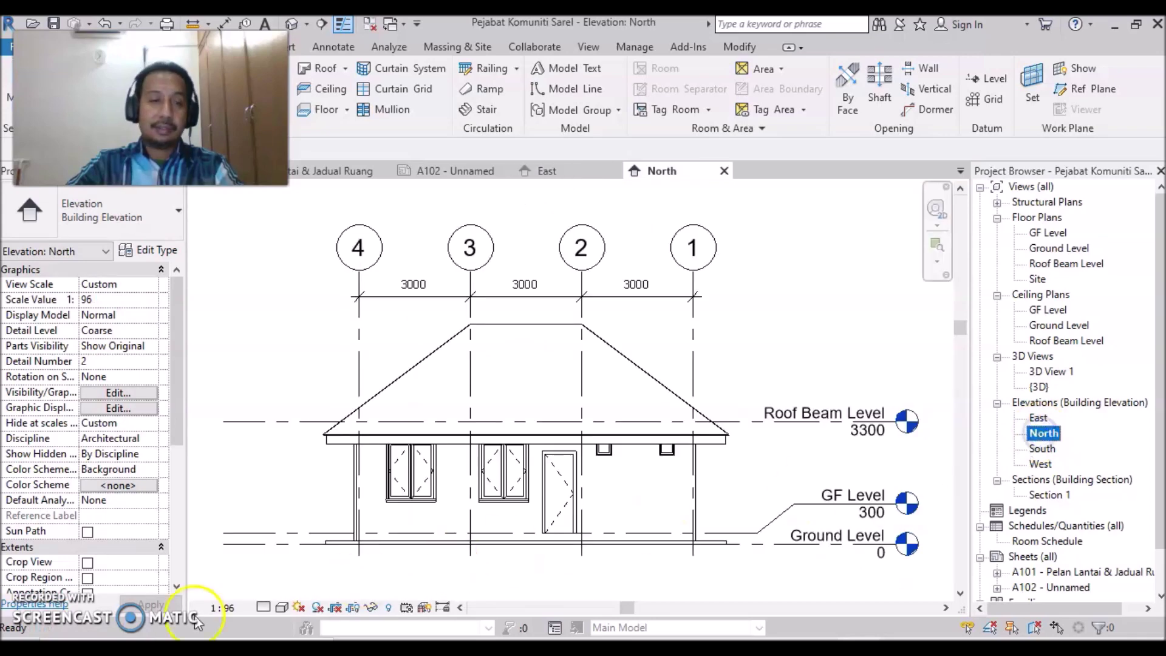
left_click(222, 614)
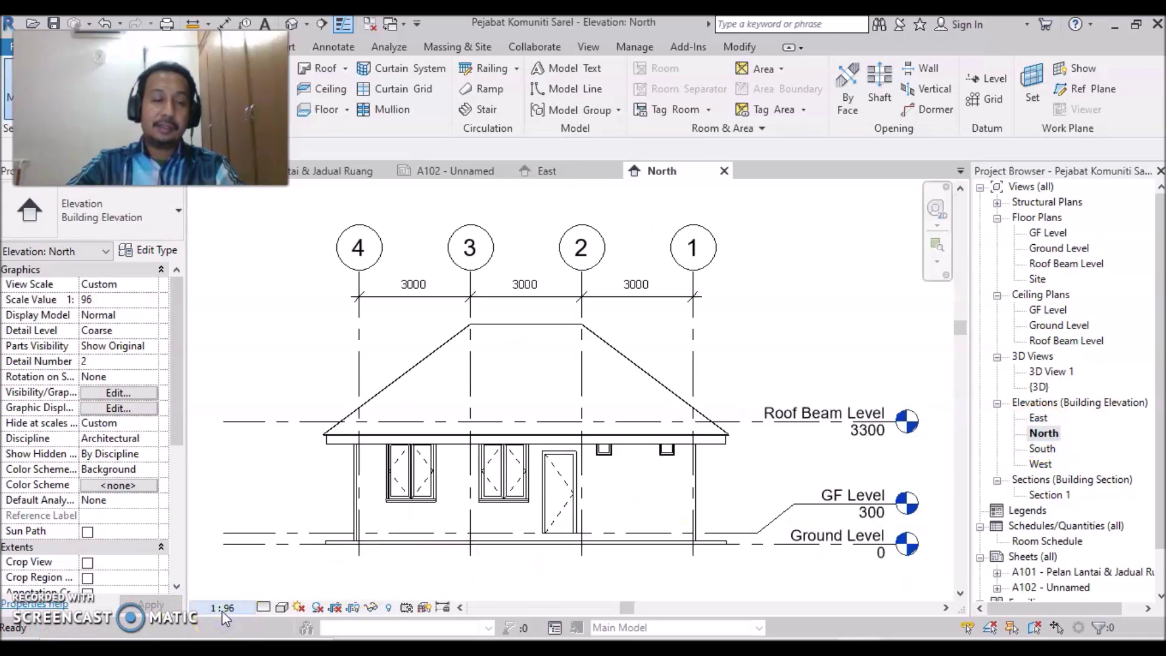
left_click(222, 611)
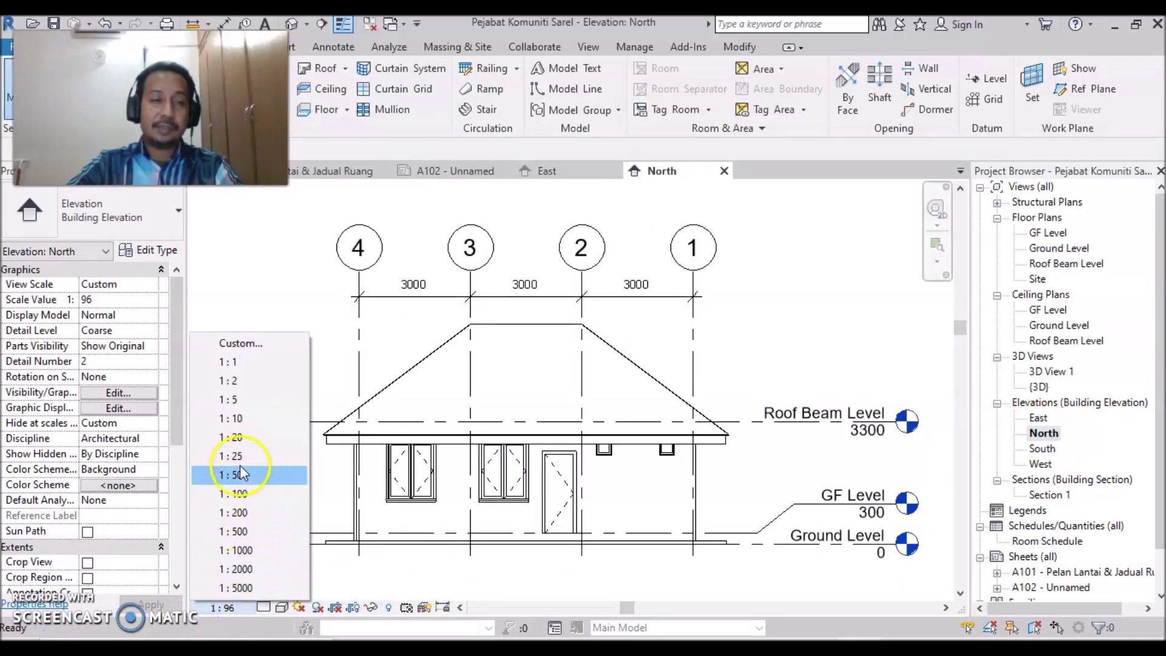
left_click(239, 492)
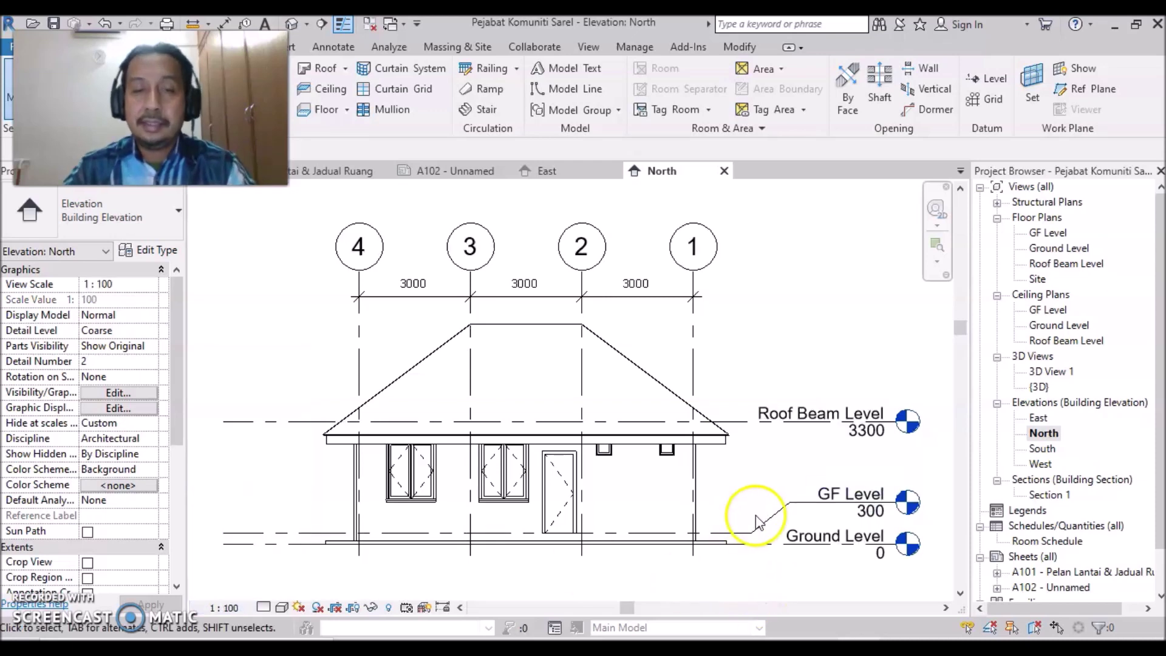
double_click(1031, 592)
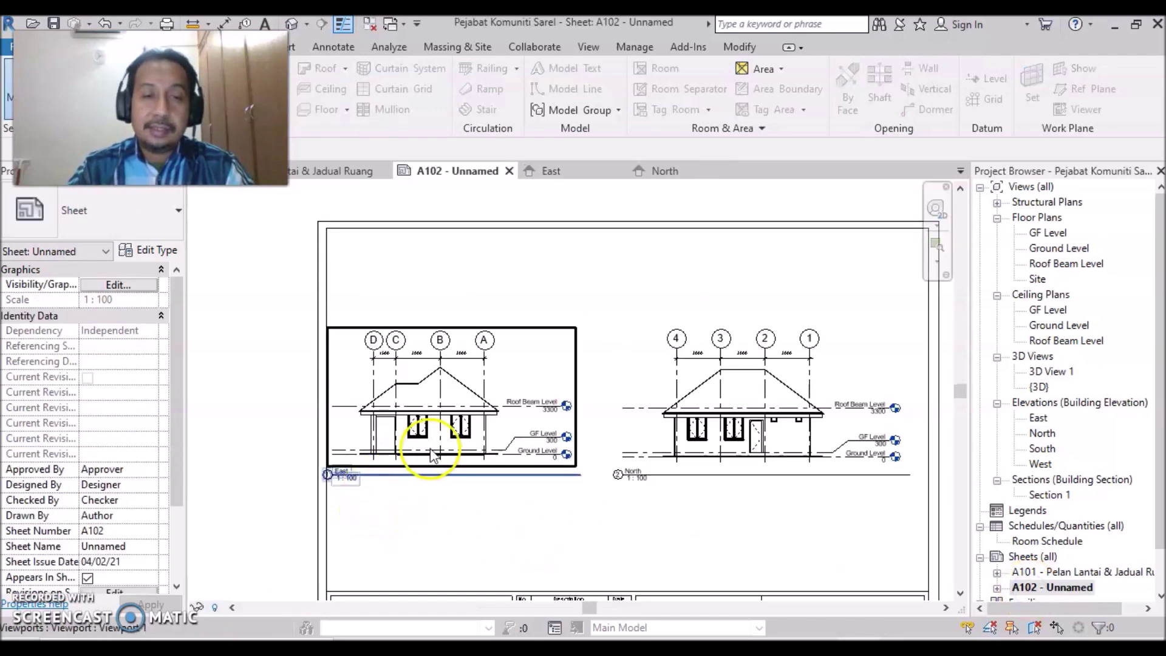
scroll(325, 508, "up", 1)
scroll(325, 508, "up", 2)
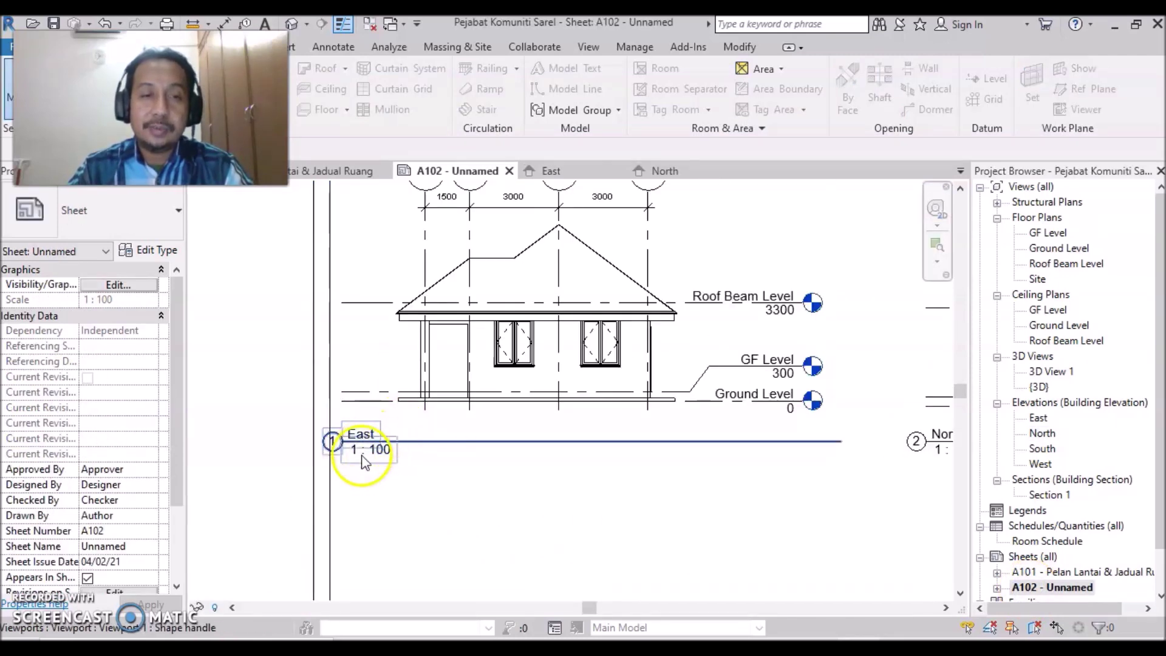
scroll(626, 513, "down", 1)
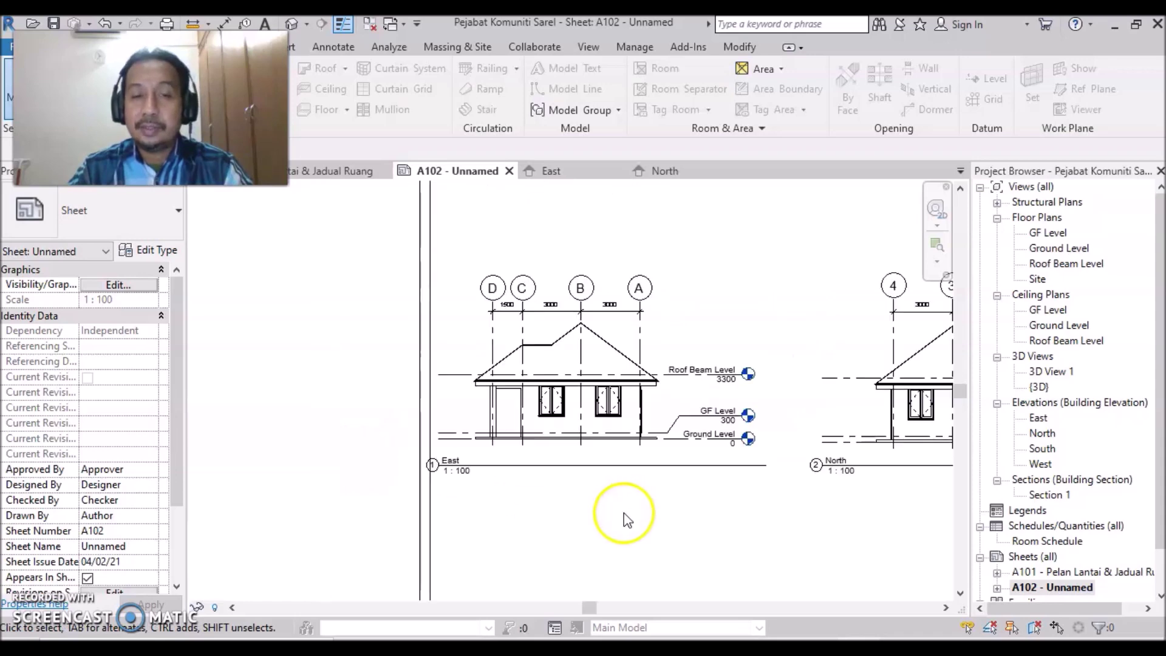
scroll(729, 540, "down", 1)
mouse_move(736, 554)
middle_mouse_down()
mouse_move(538, 523)
mouse_move(539, 485)
middle_mouse_up()
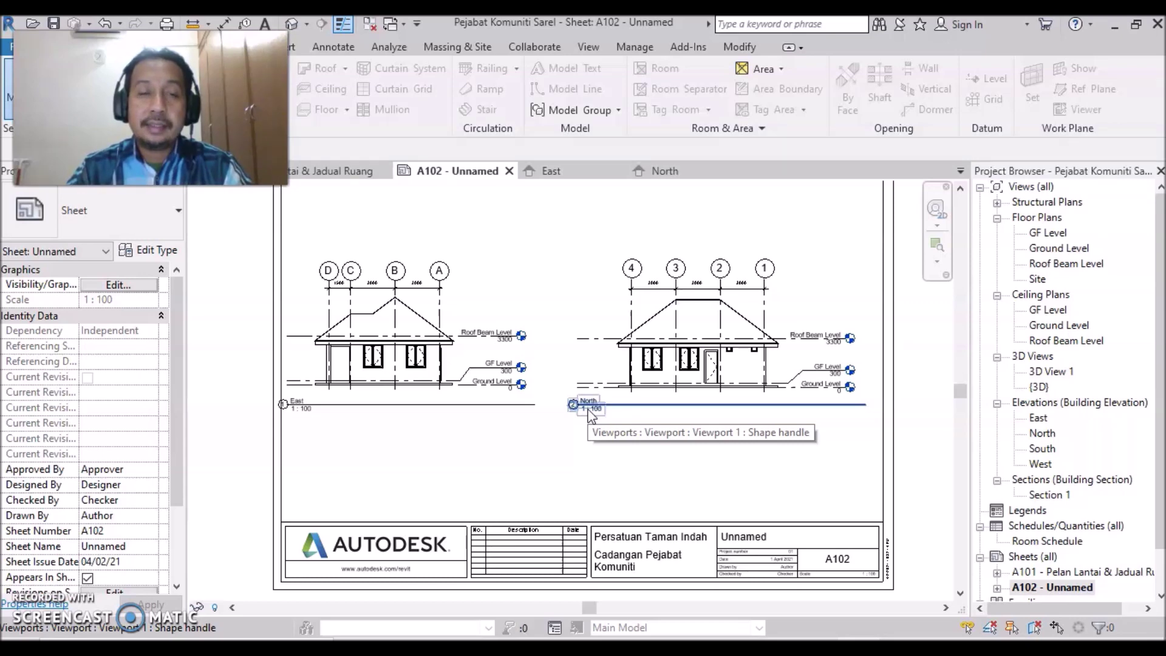
left_click(338, 456)
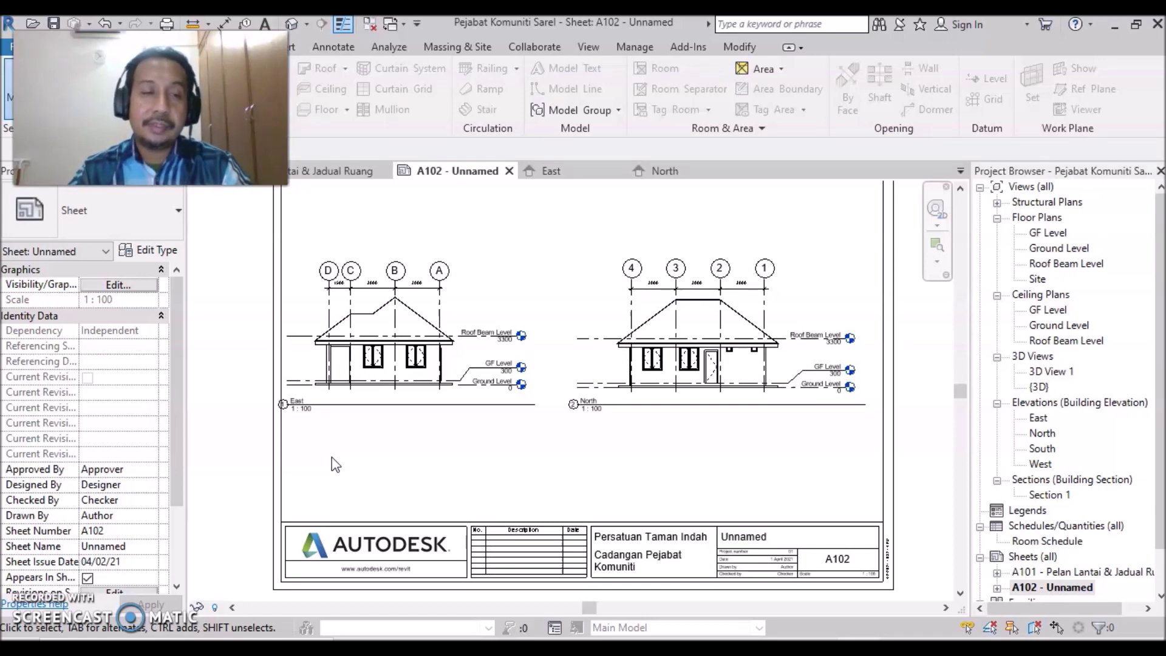
left_click(283, 421)
scroll(286, 425, "up", 3)
left_click(340, 405)
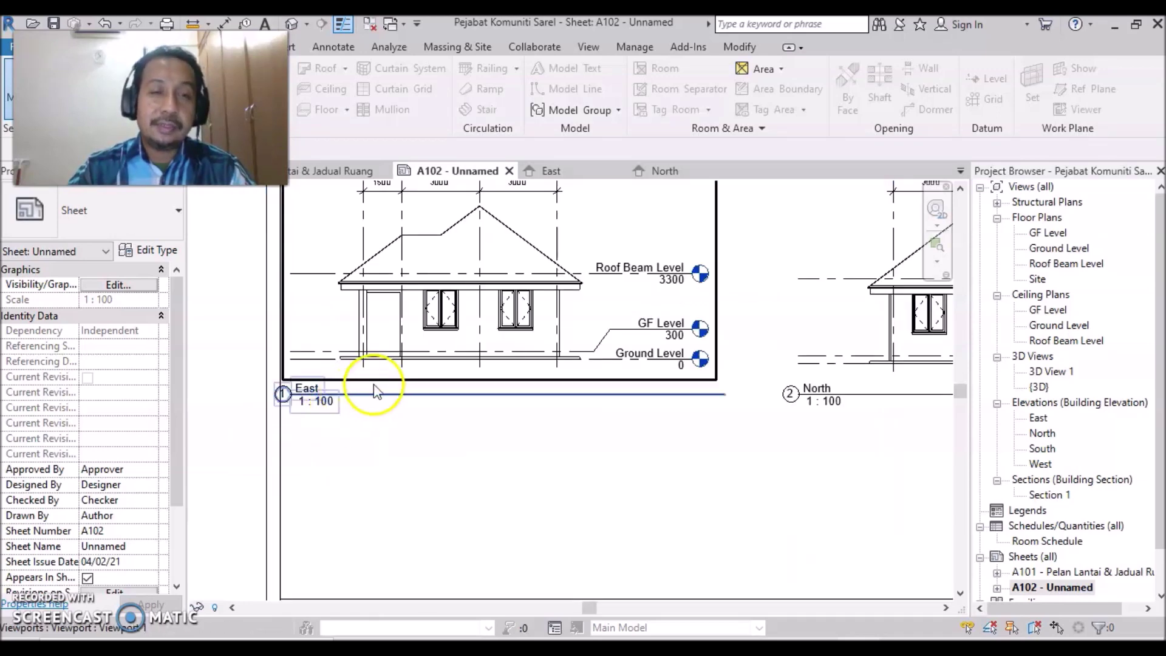
left_click(317, 425)
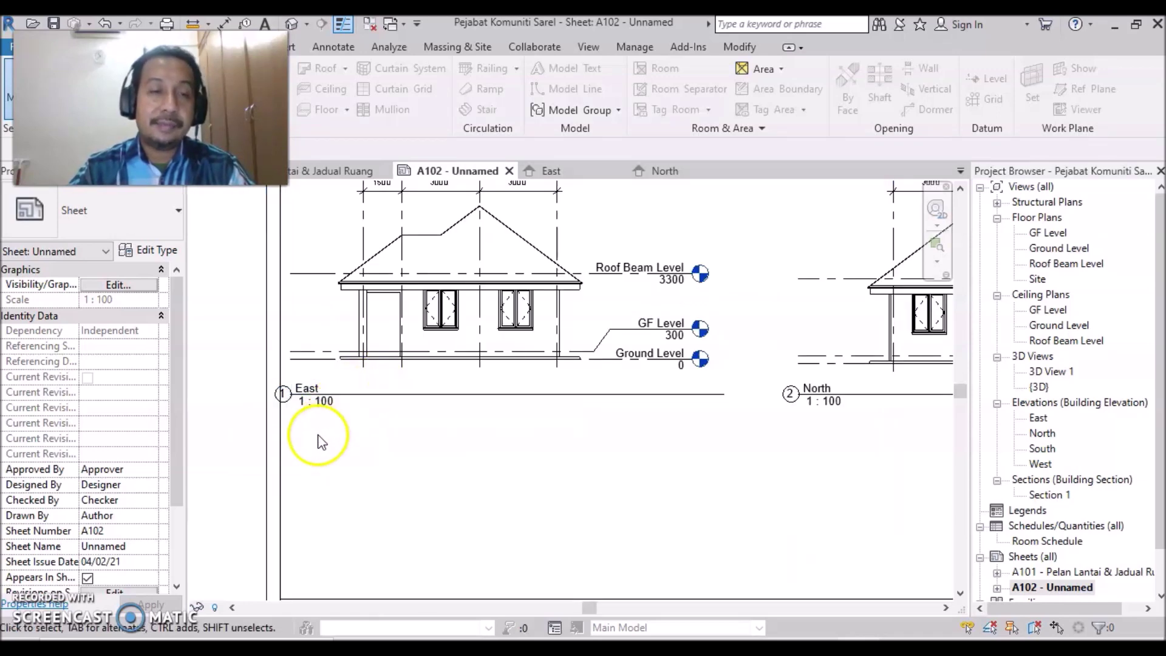
left_click(308, 398)
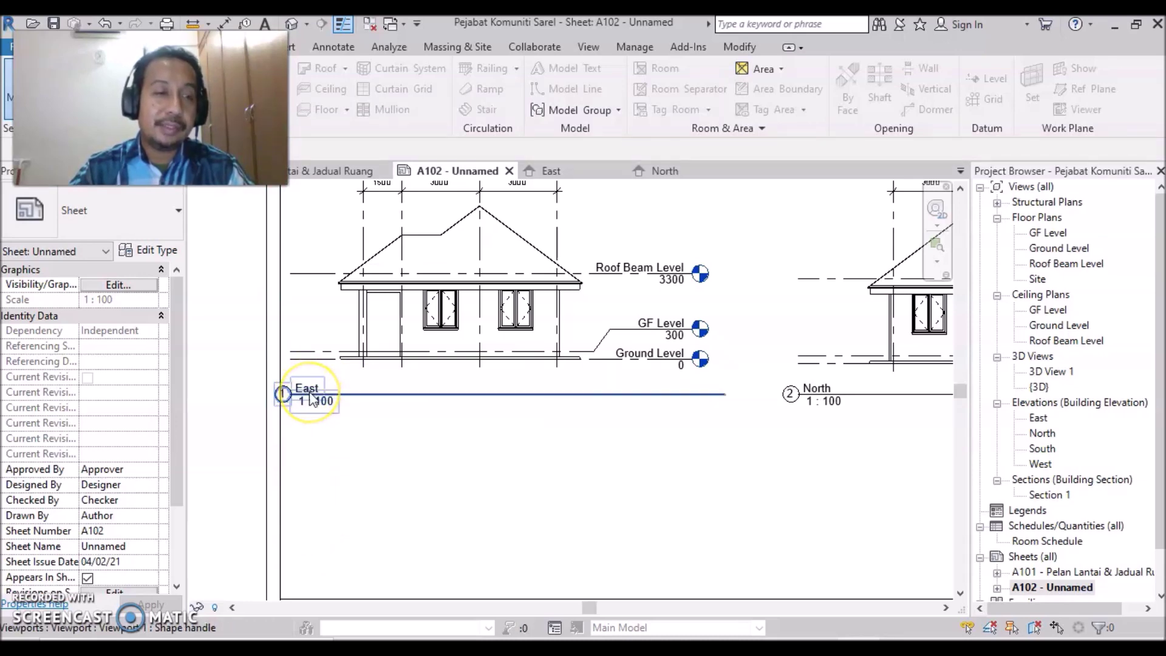
left_click(317, 393)
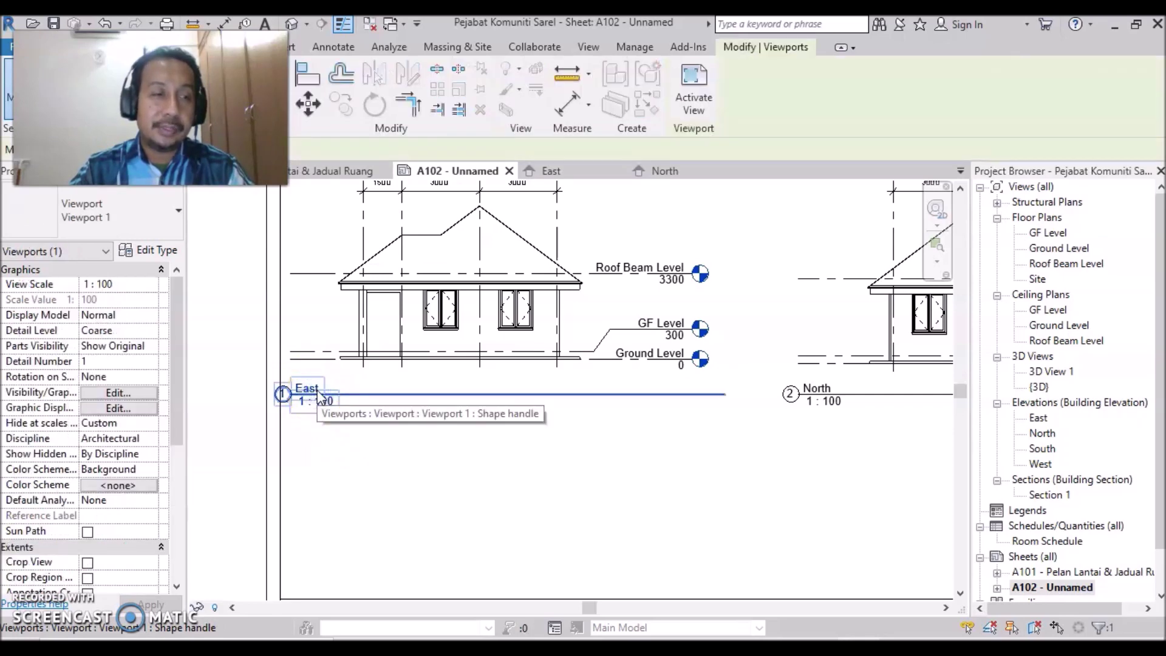
Give the East elevation viewport the sheet title 'Left Elevation'.
left_click_drag(177, 384, 176, 504)
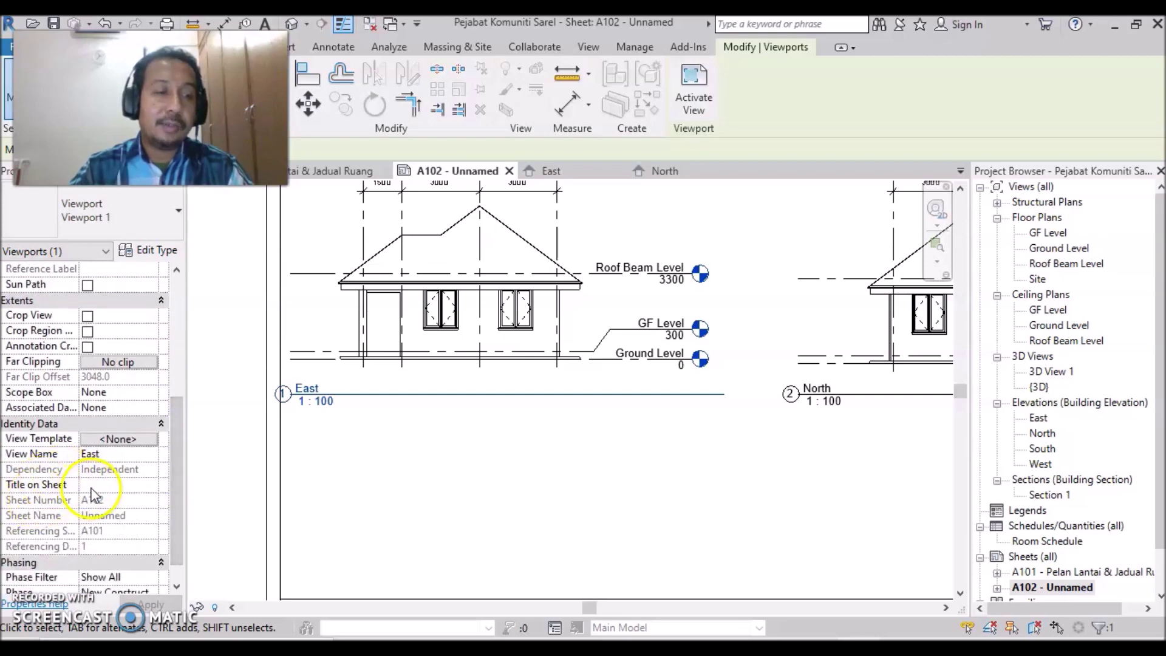
left_click(620, 568)
scroll(620, 568, "down", 2)
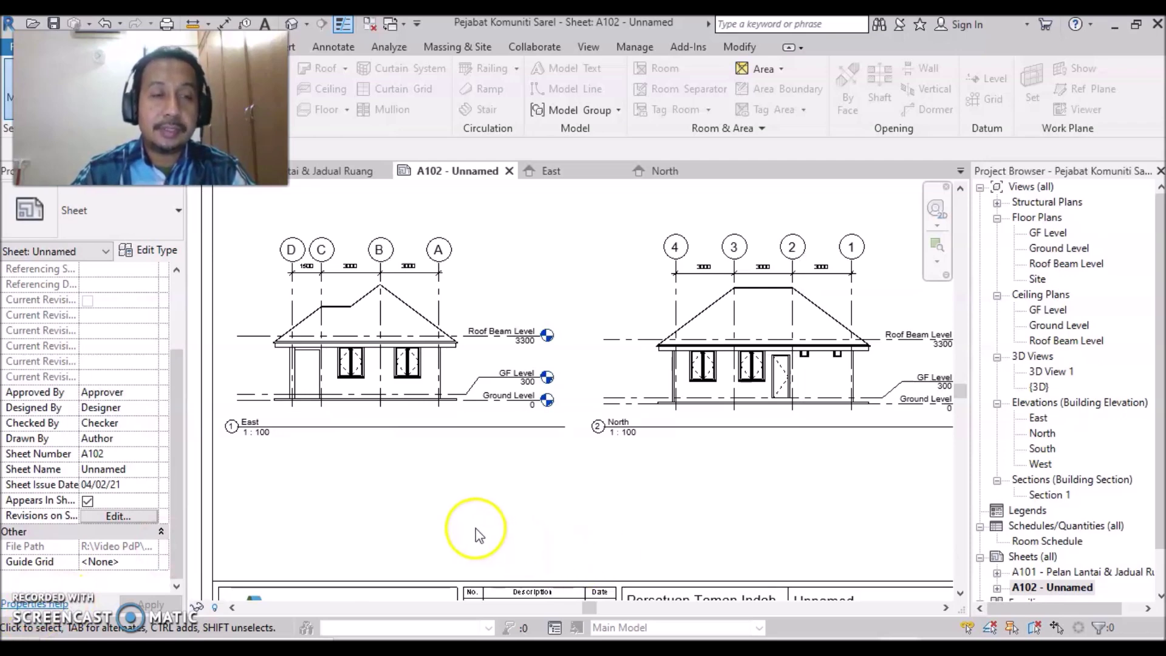
left_click(263, 431)
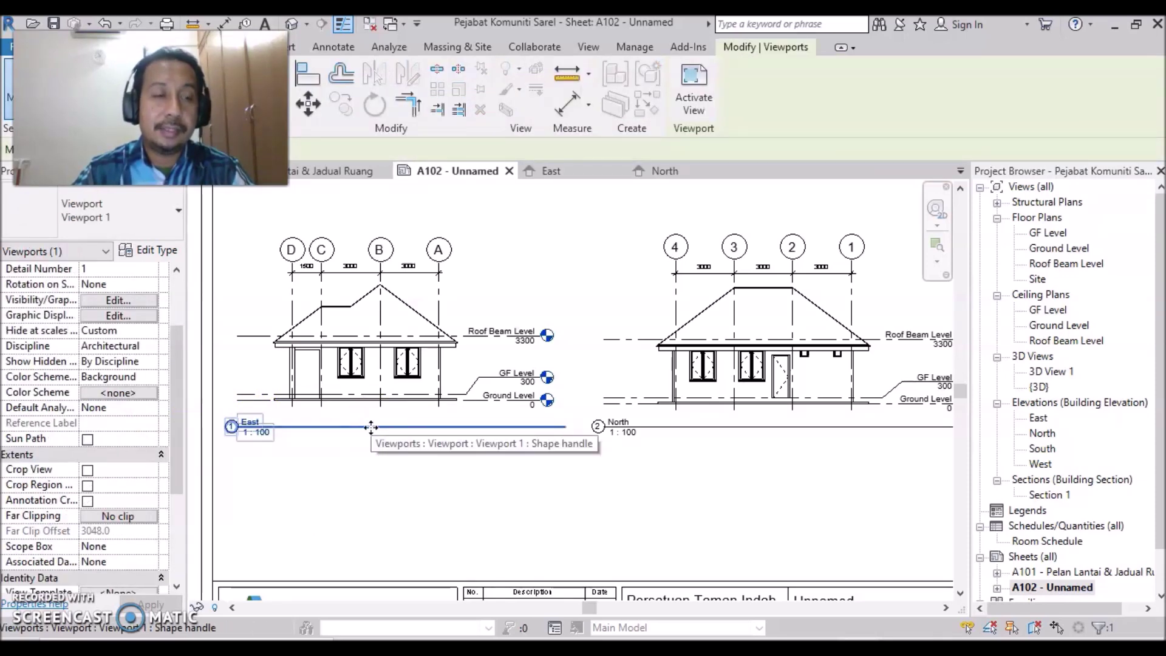
left_click_drag(173, 424, 163, 513)
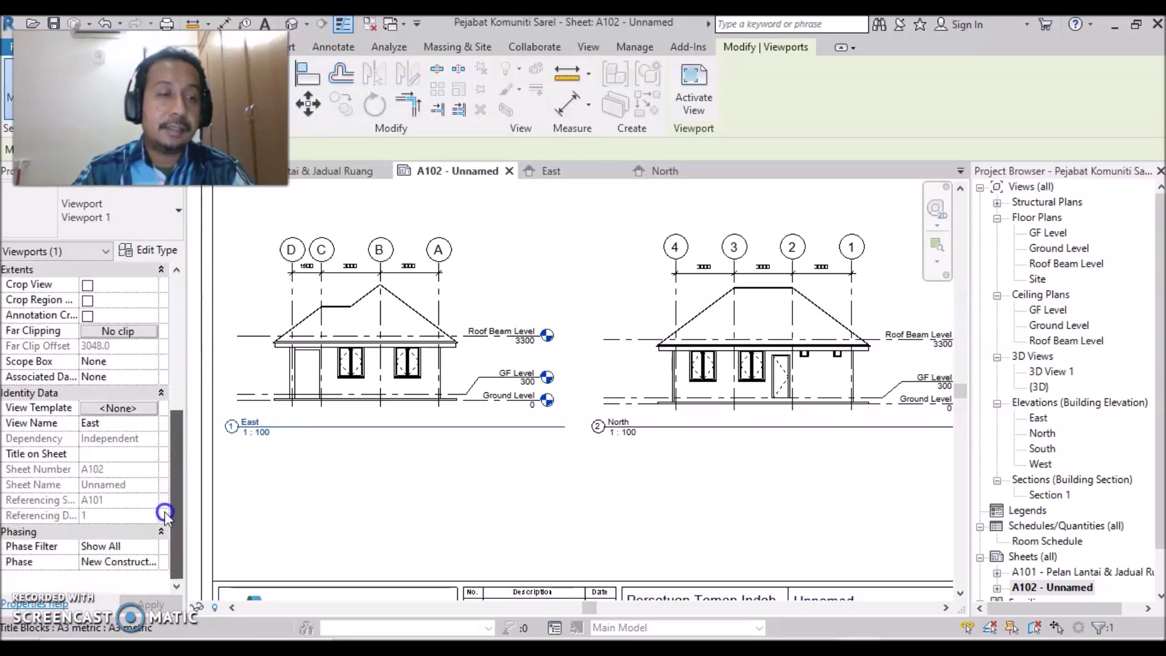
left_click(96, 456)
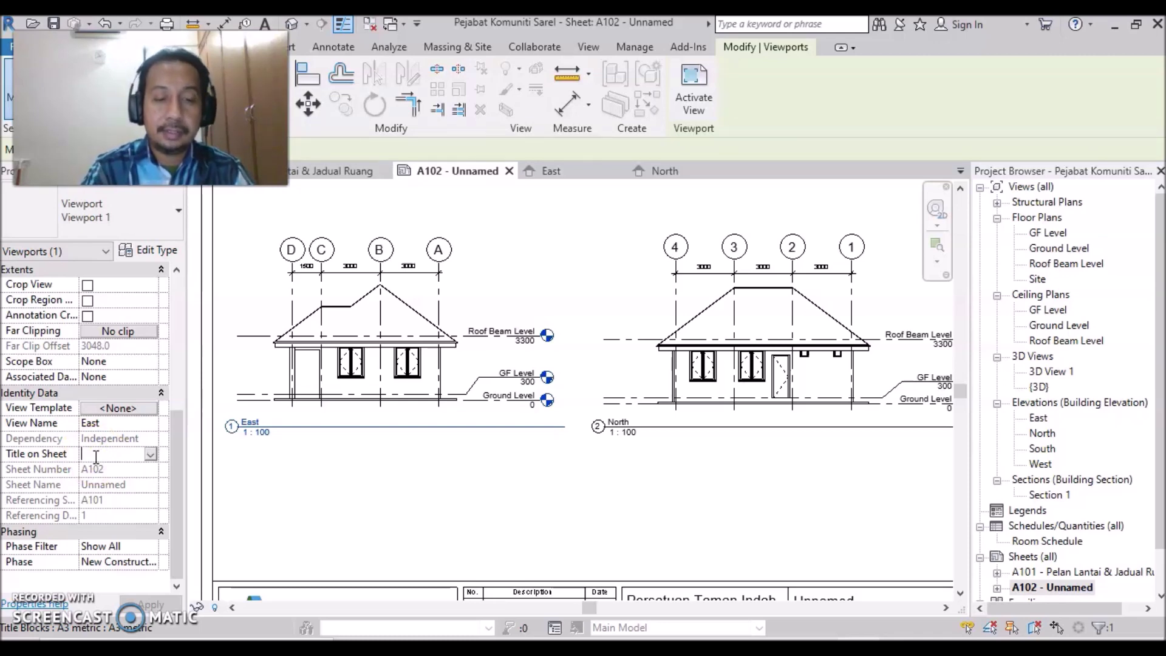
type("Left Elevation")
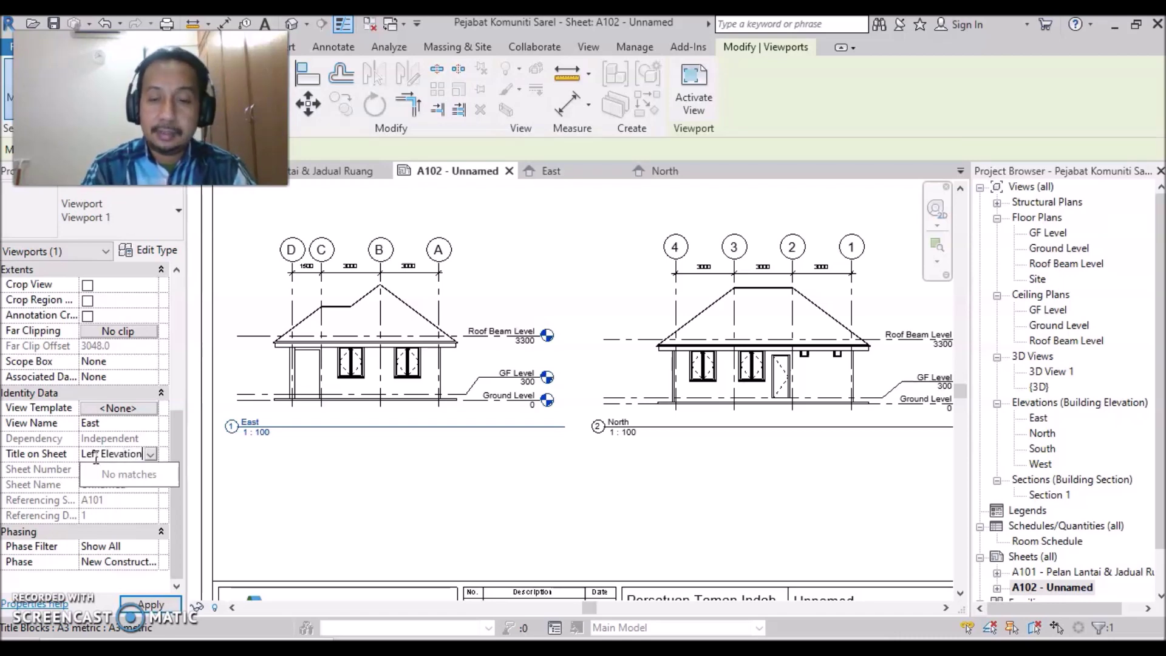
key("Return")
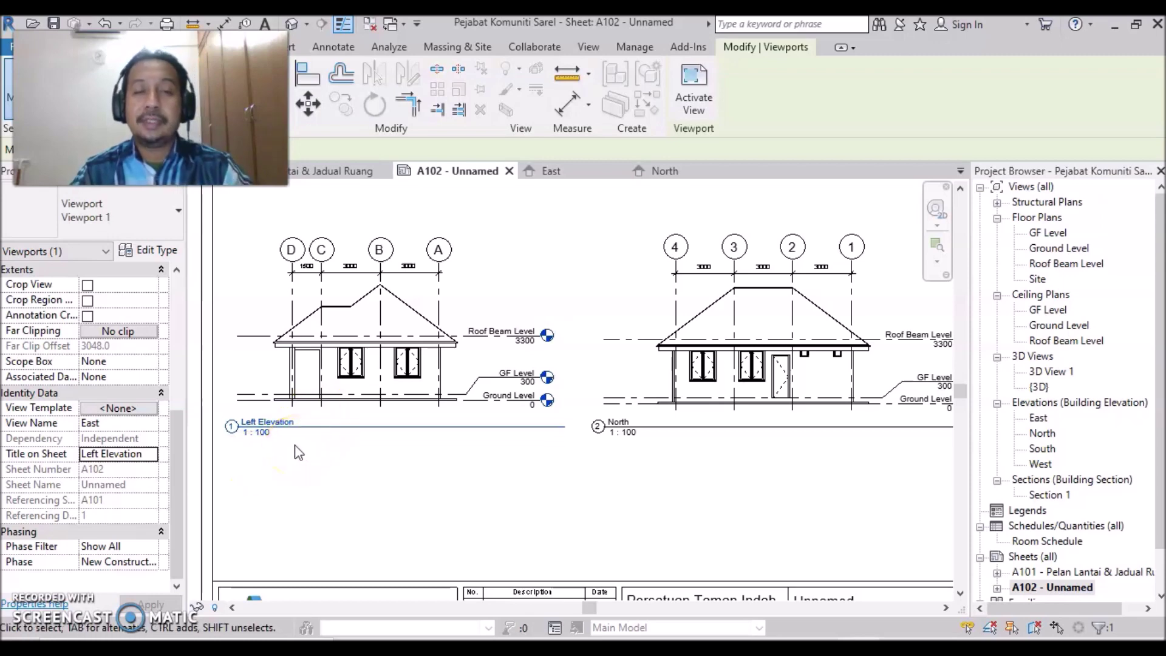
Give the North elevation viewport the sheet title 'Rear Elevation'.
left_click(714, 437)
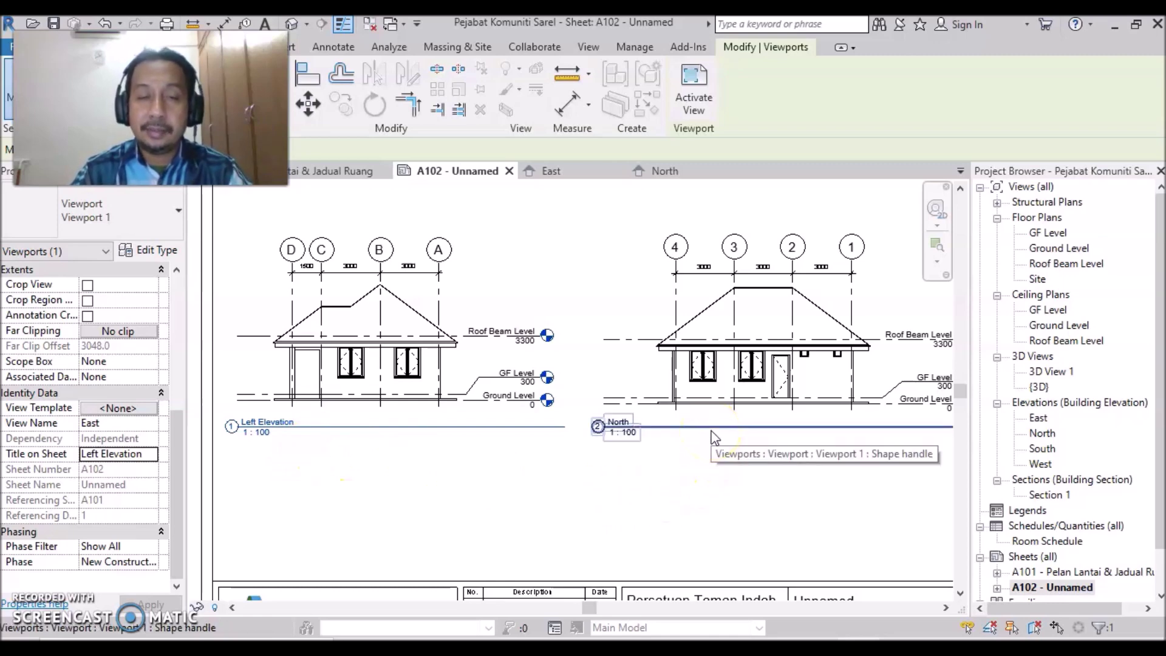
left_click(712, 429)
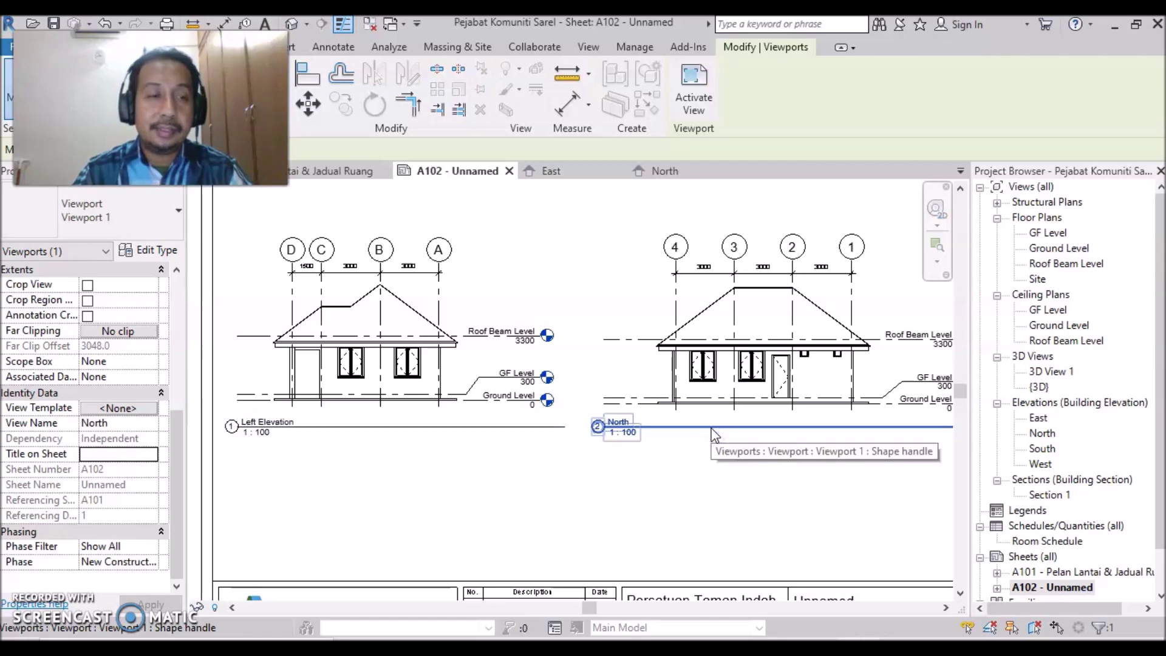
left_click(96, 455)
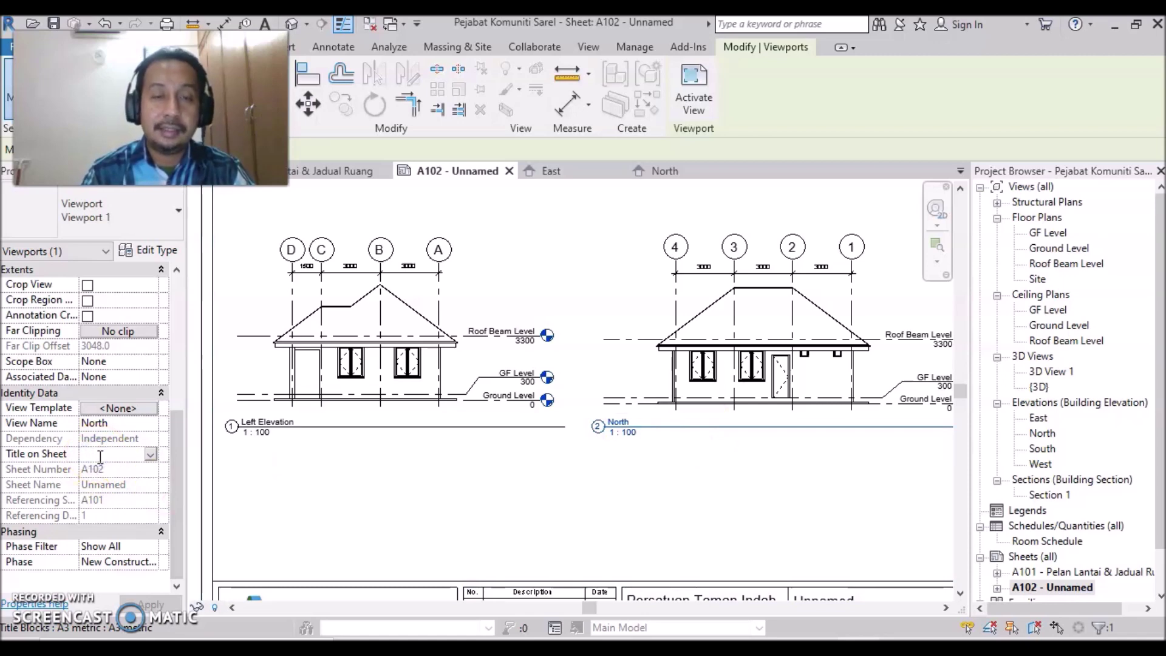
type("Rear Elevation")
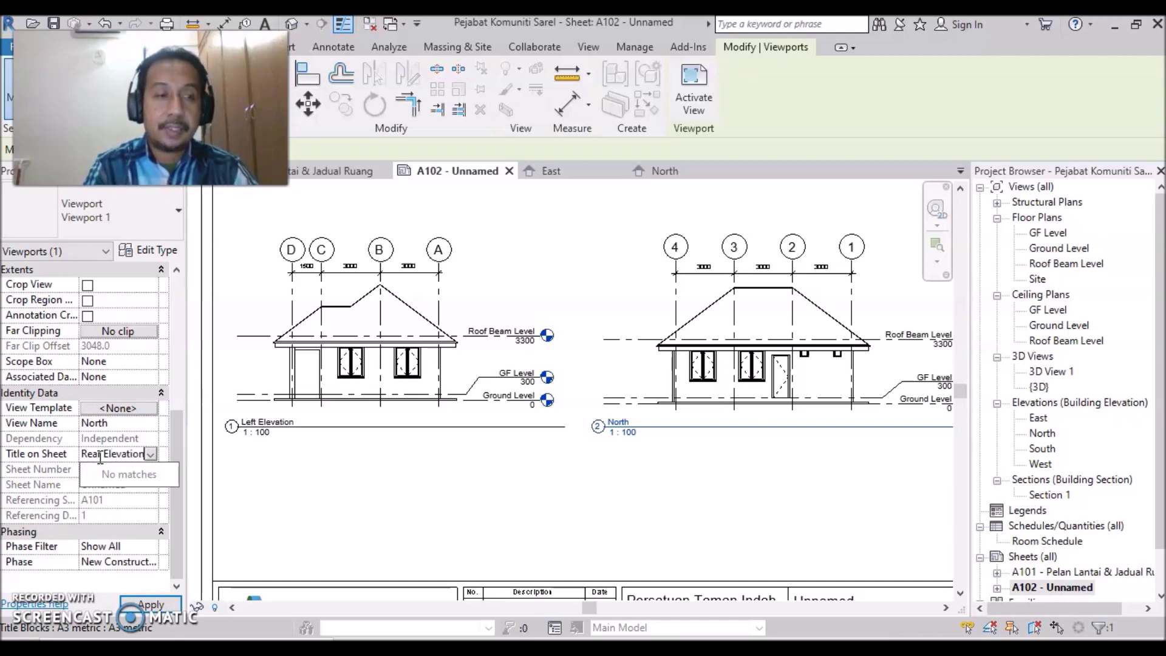
key("Return")
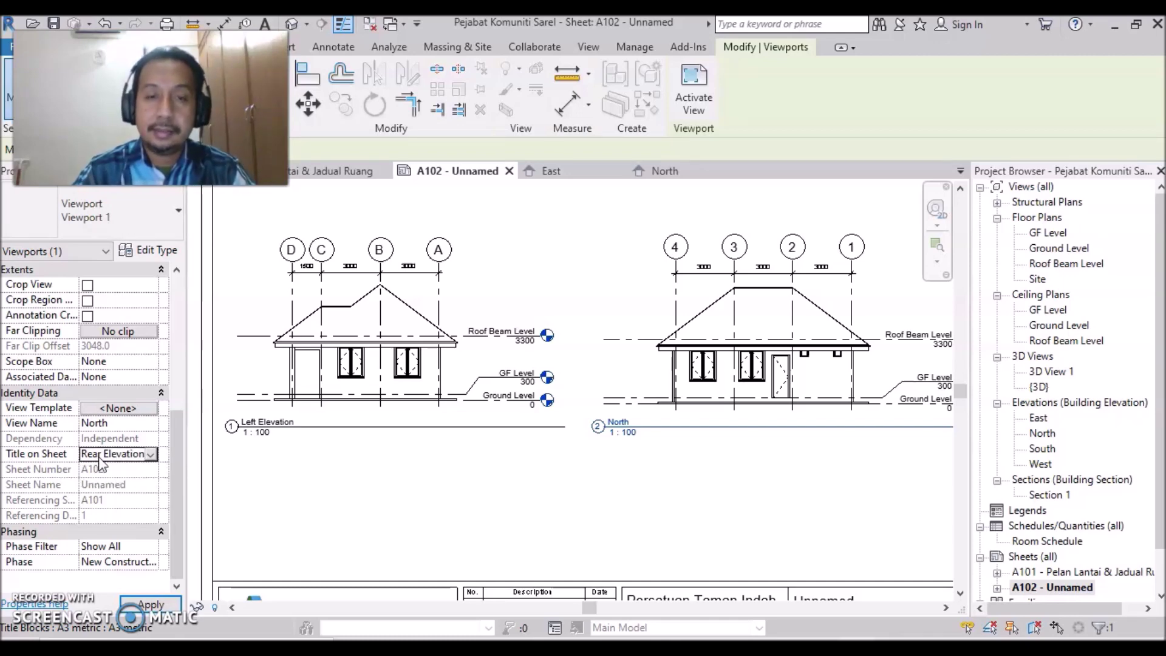
left_click(689, 521)
scroll(593, 516, "down", 1)
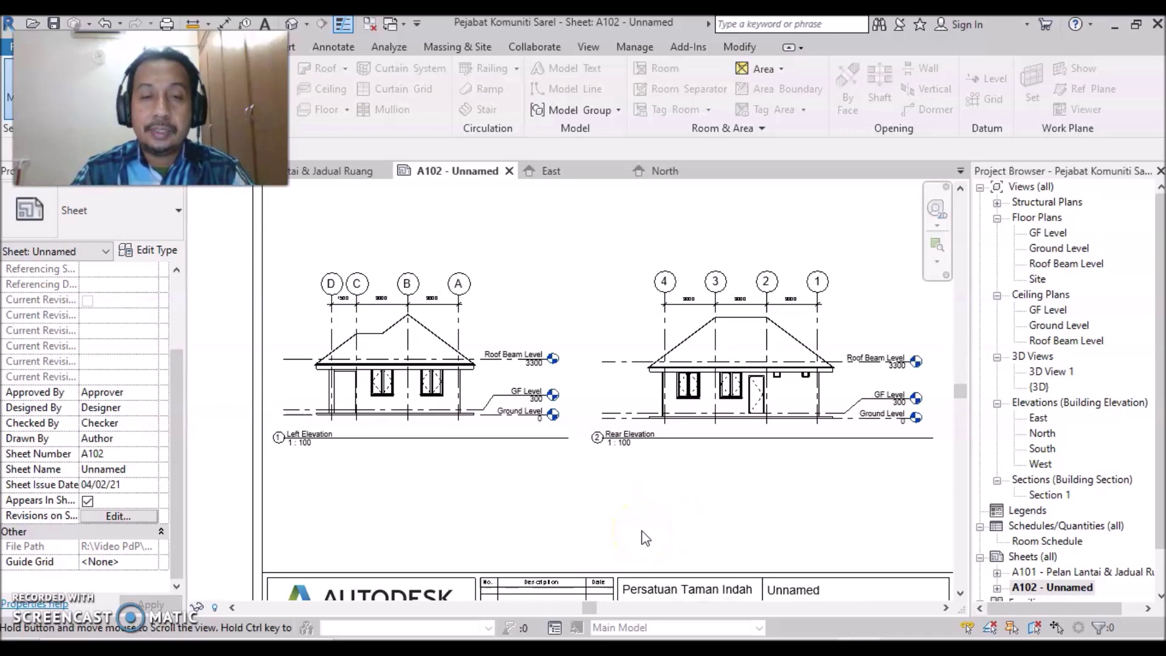
Replace the title block's 'Unnamed' sheet name with 'Pandangan Kiri & Belakang'.
middle_click_drag(645, 538, 526, 441)
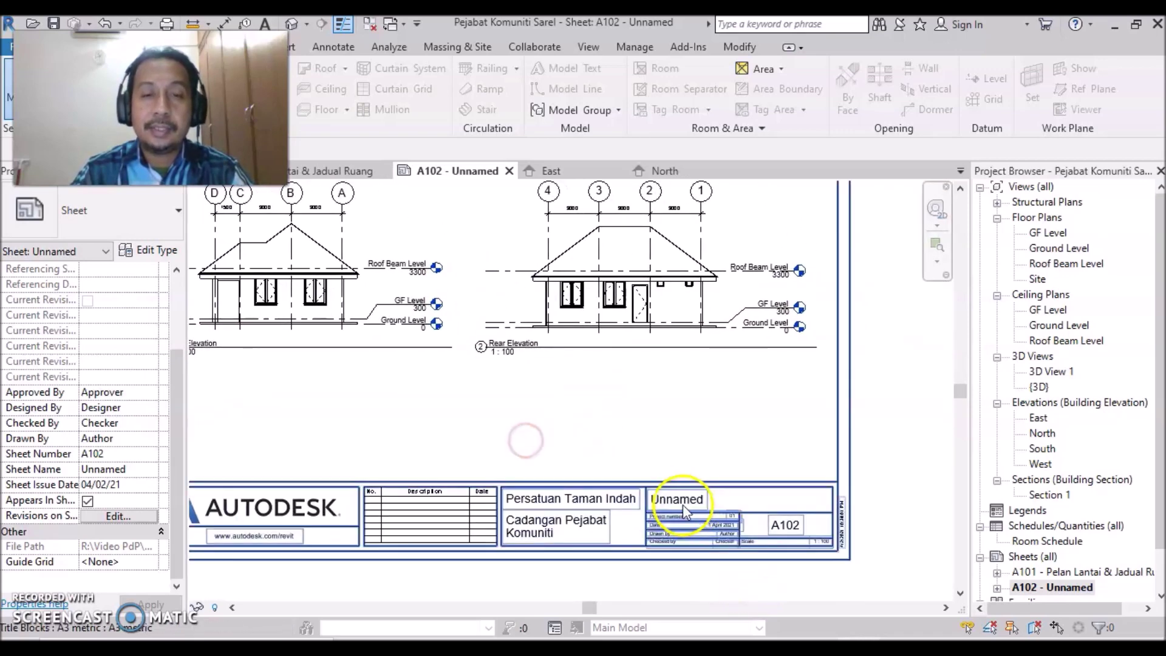
left_click(671, 509)
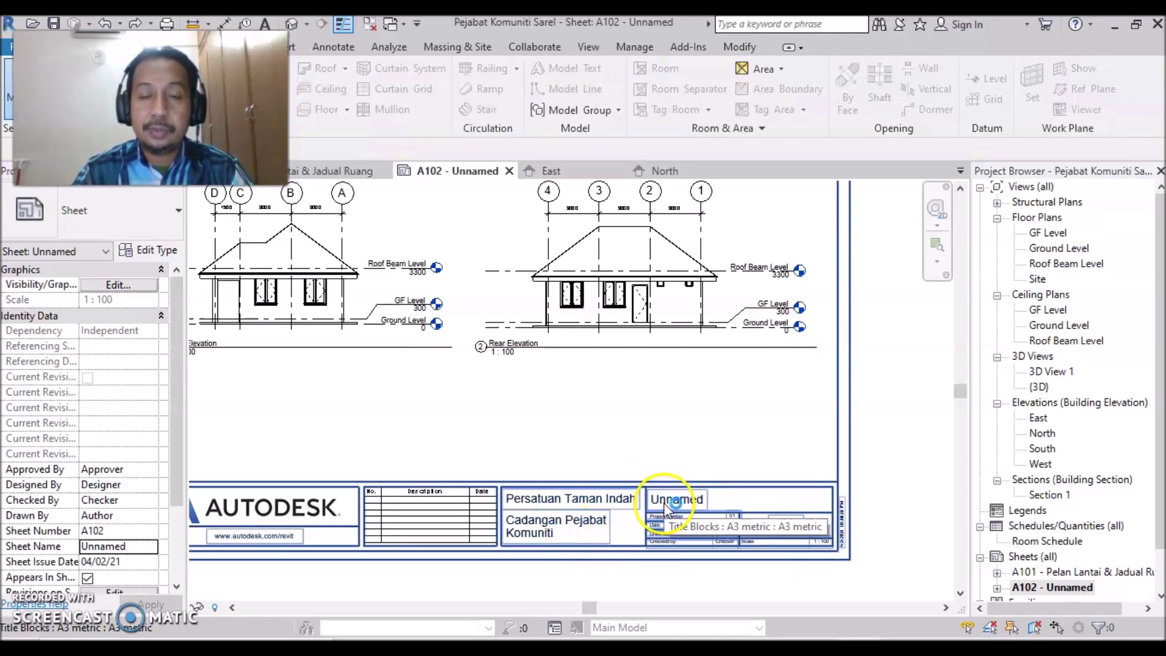
left_click(656, 501)
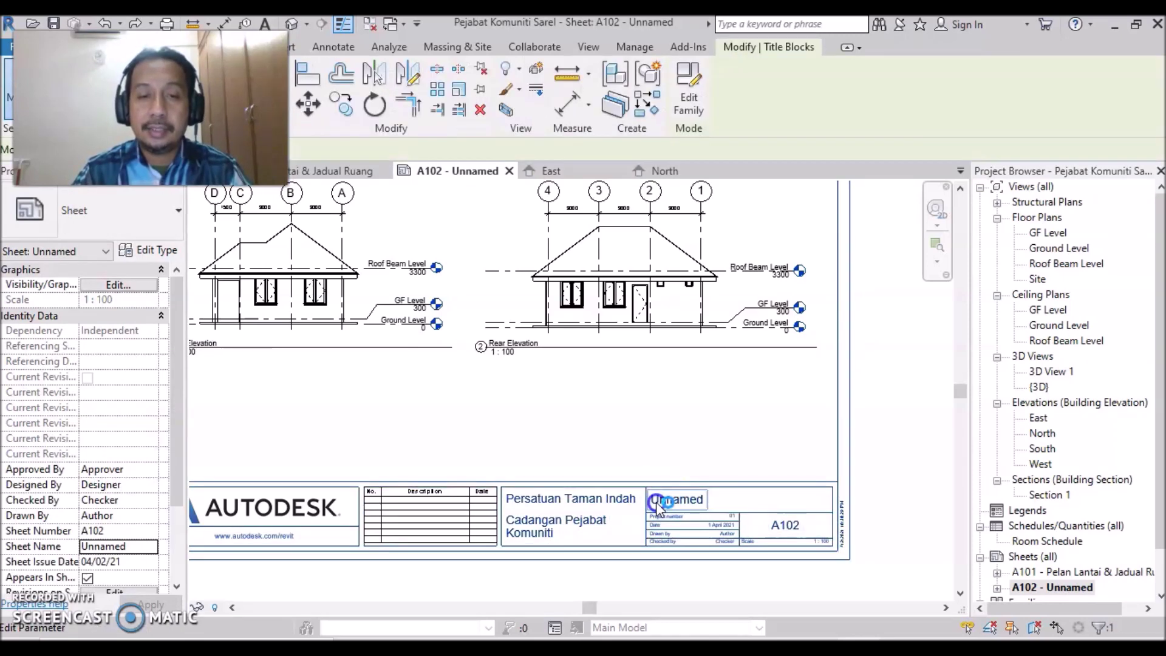
left_click(674, 504)
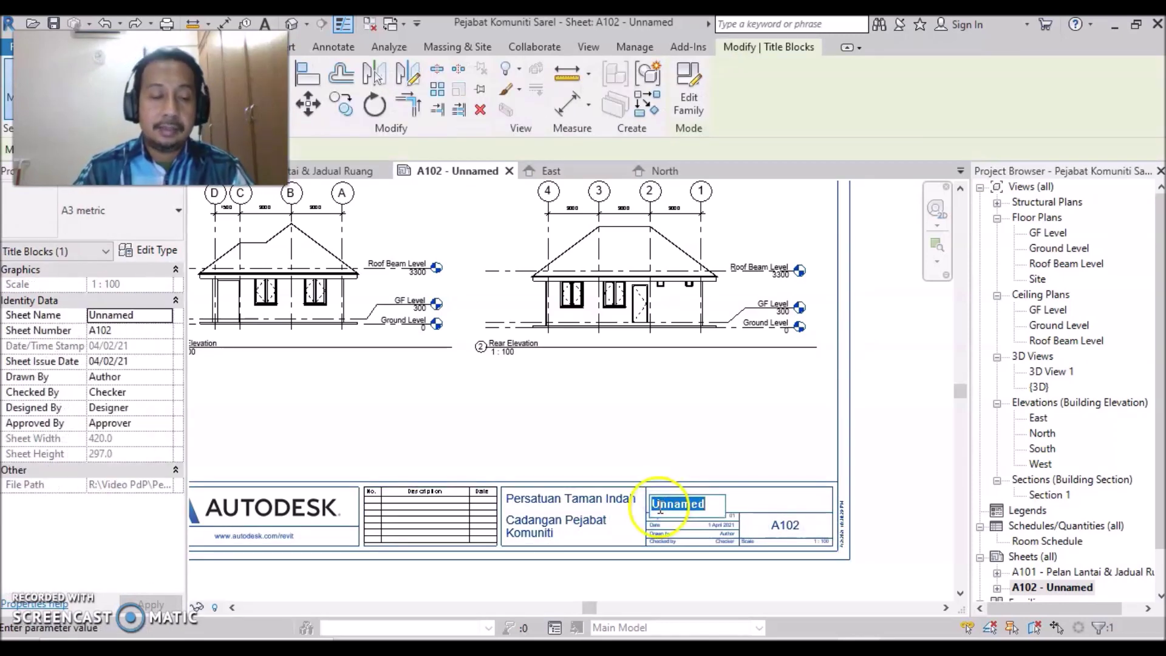
type("Pandan")
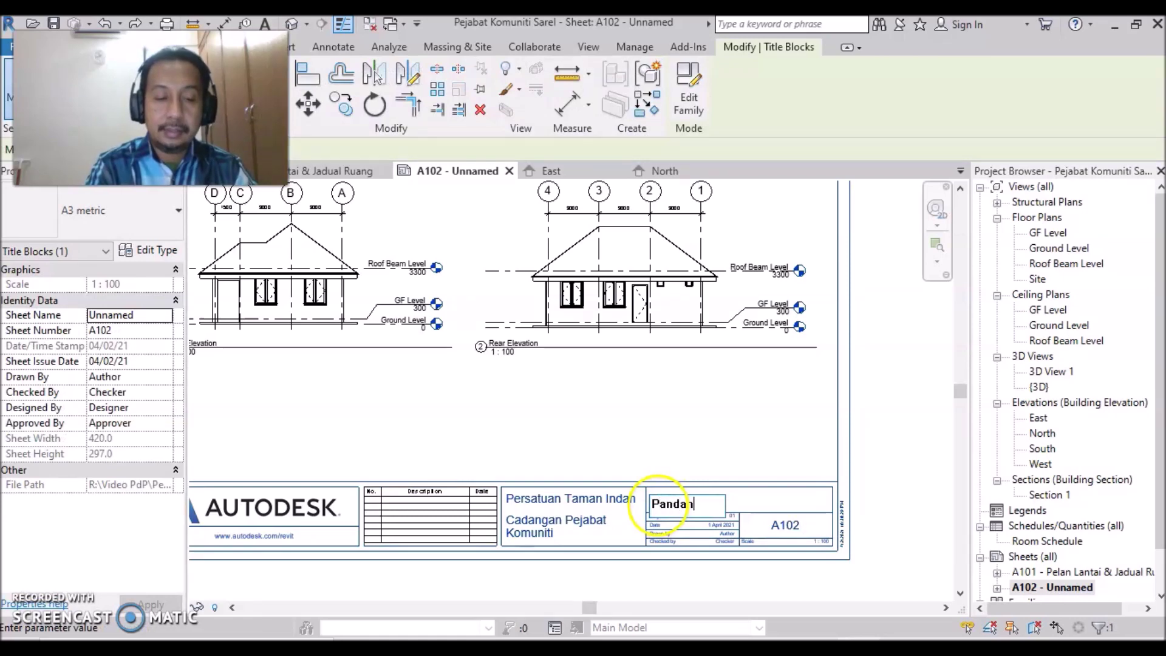
type(" Kiri")
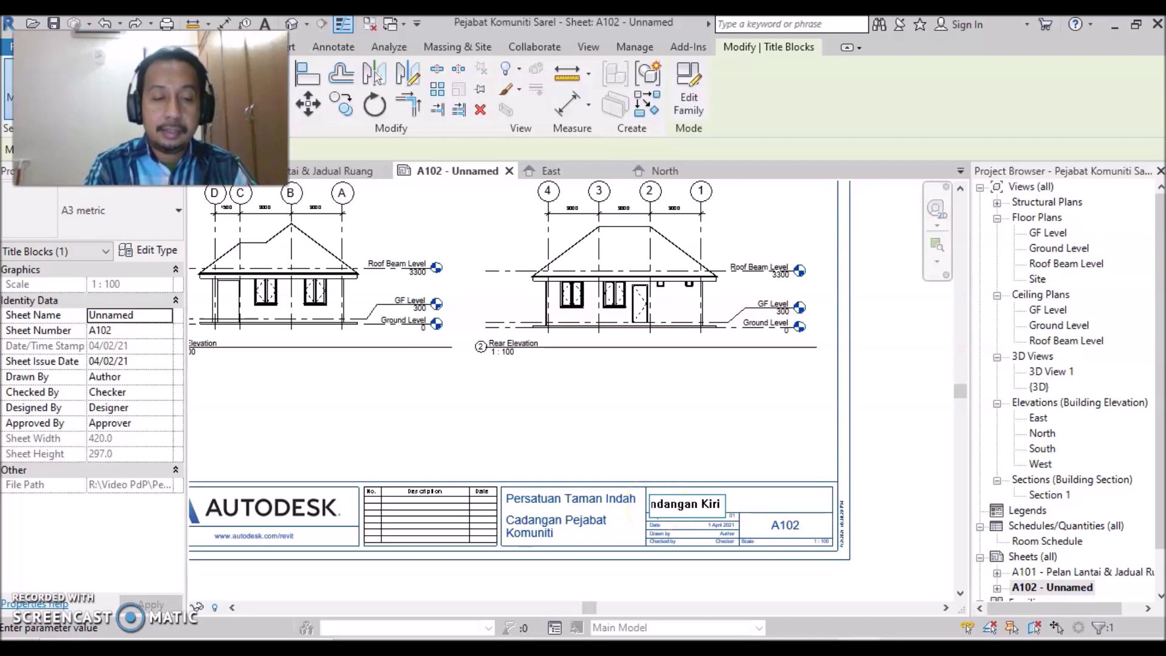
type("i & Belakang")
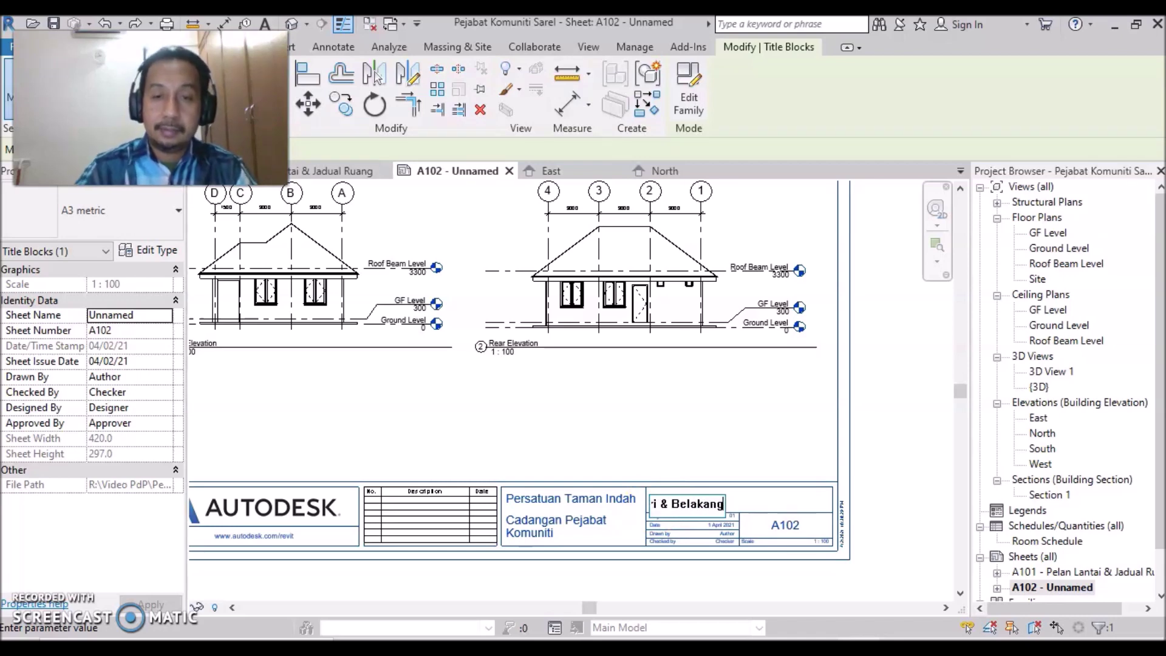
left_click(751, 442)
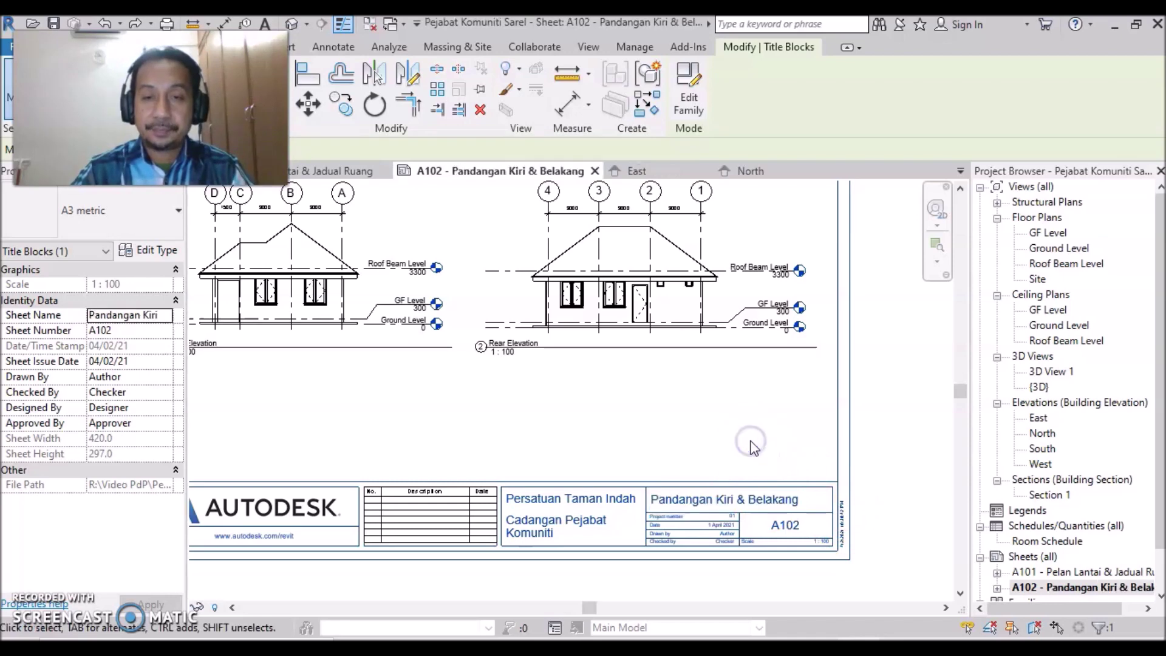
Zoom into the A102 title block and enter the drafter's and checker's names.
scroll(715, 534, "up", 2)
scroll(668, 547, "up", 2)
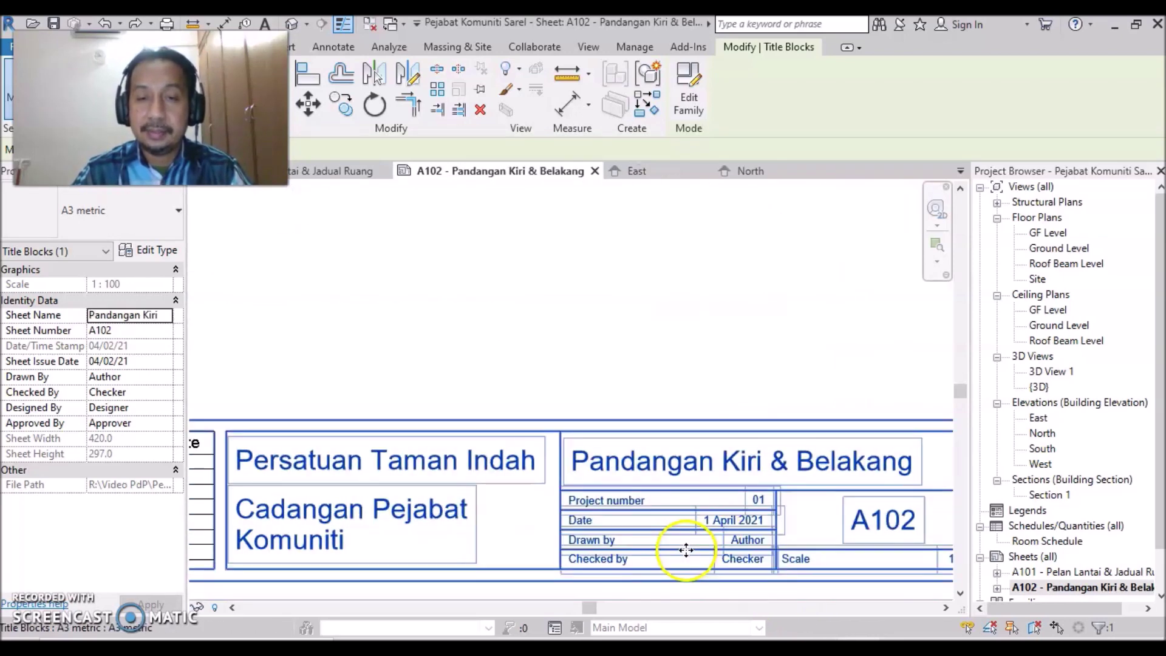
scroll(729, 565, "up", 2)
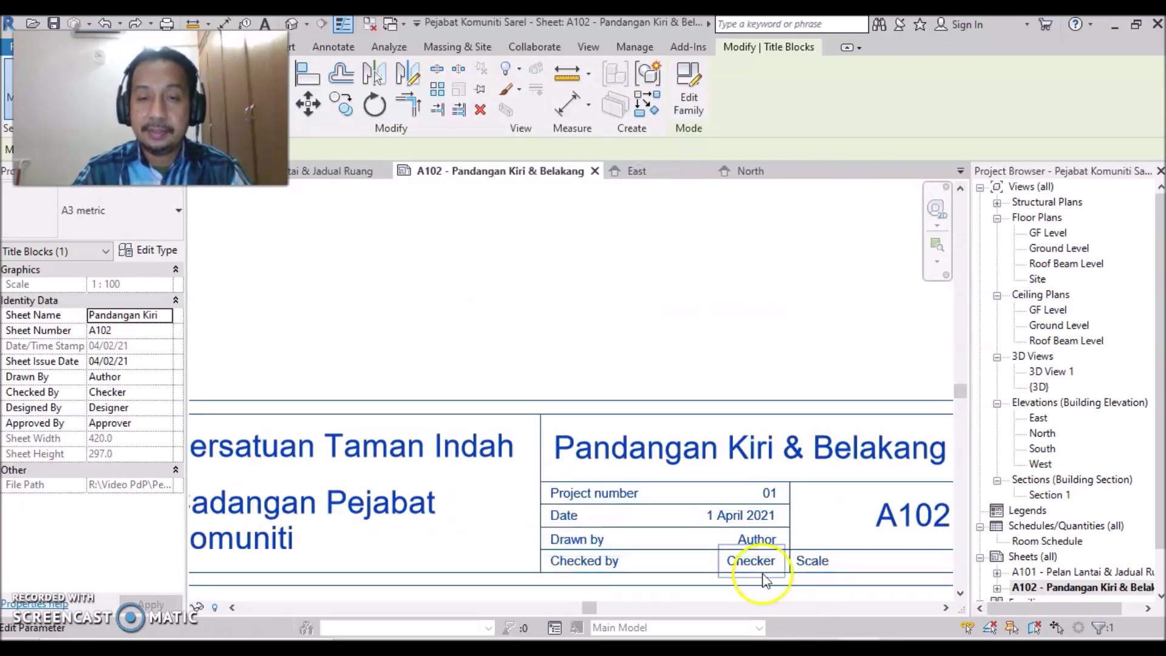
left_click(762, 540)
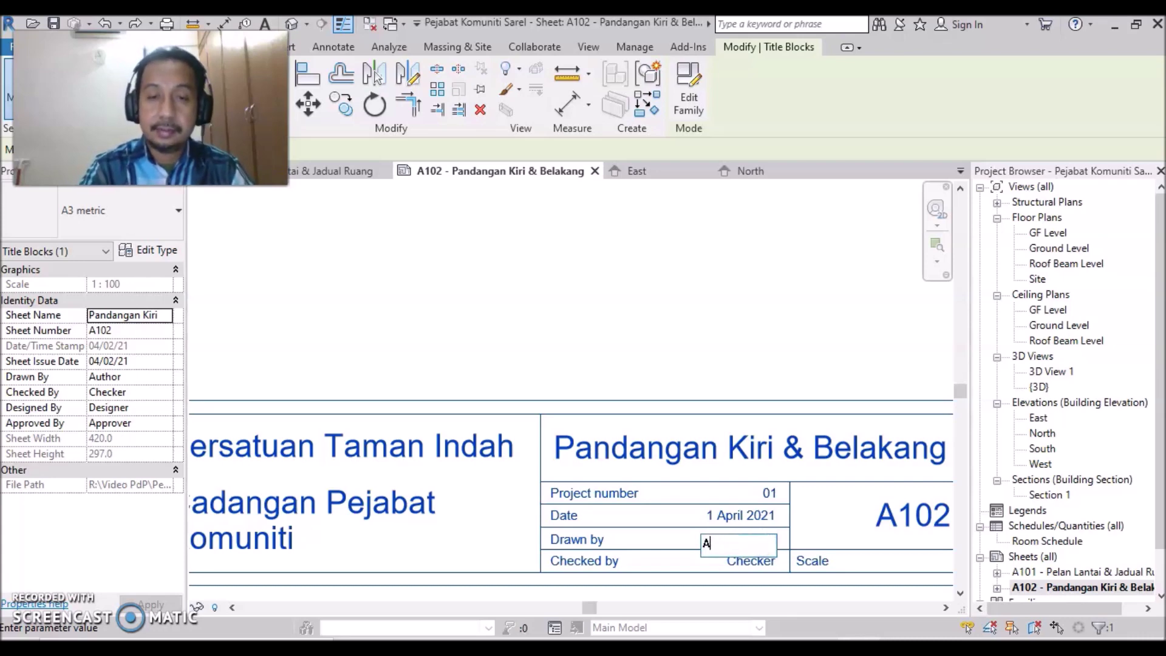
left_click(736, 562)
left_click(736, 562)
type("Abu")
left_click(750, 342)
Pan and zoom out to view the whole A102 sheet.
middle_click_drag(701, 360, 536, 303)
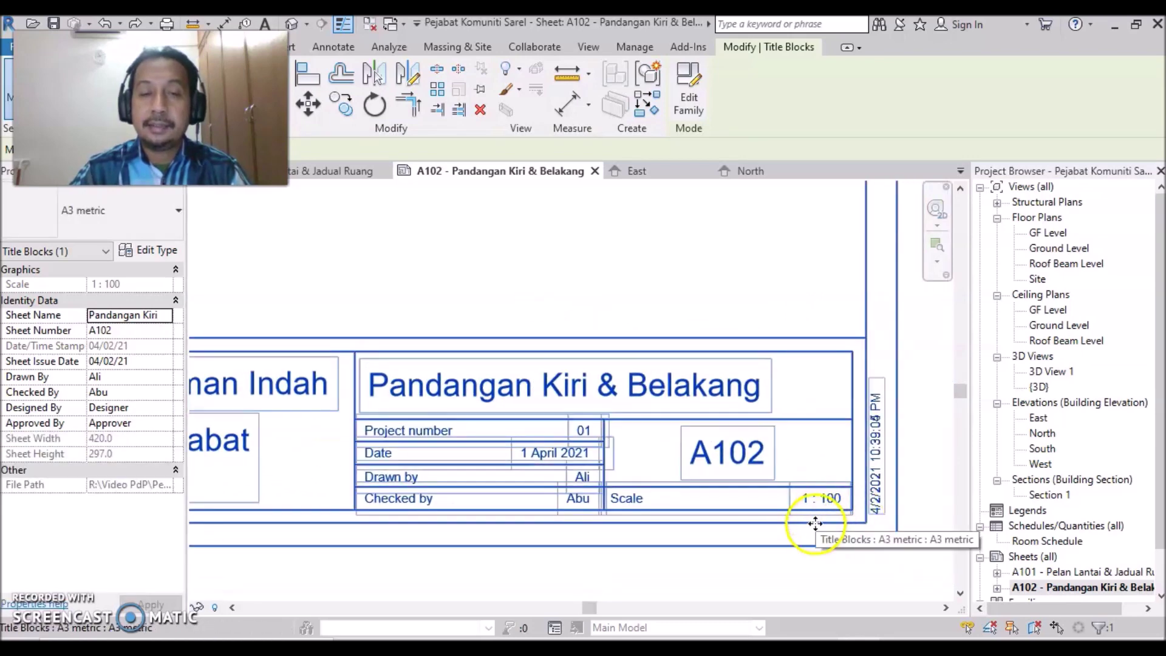
scroll(811, 509, "down", 1)
scroll(607, 403, "down", 1)
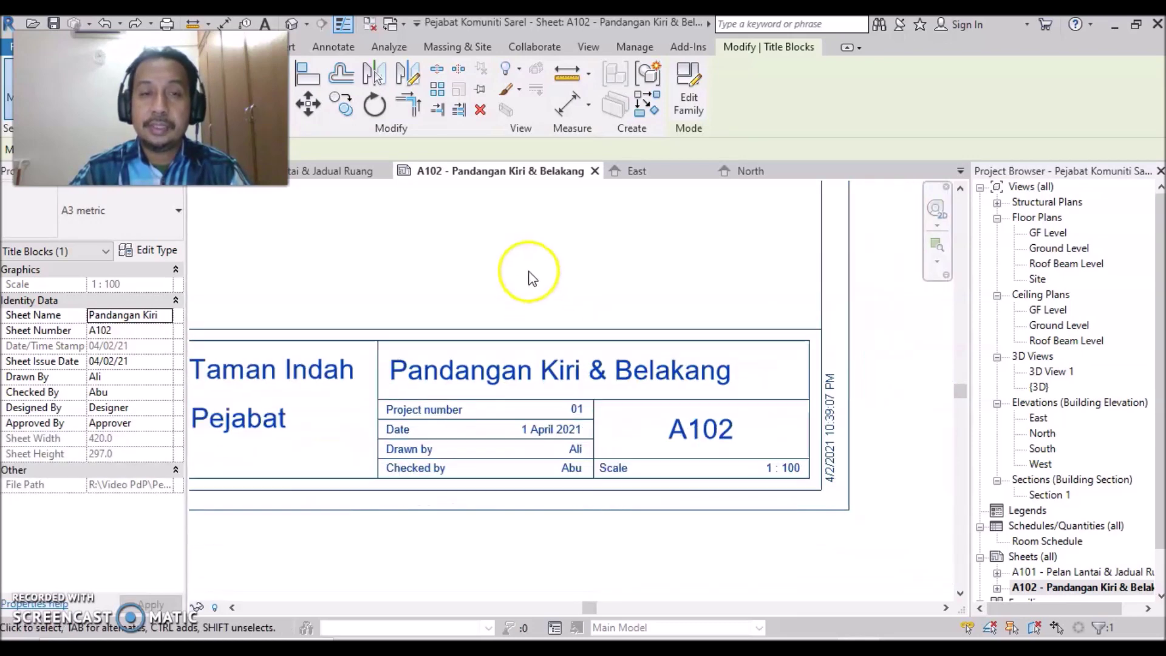
middle_click_drag(510, 271, 735, 533)
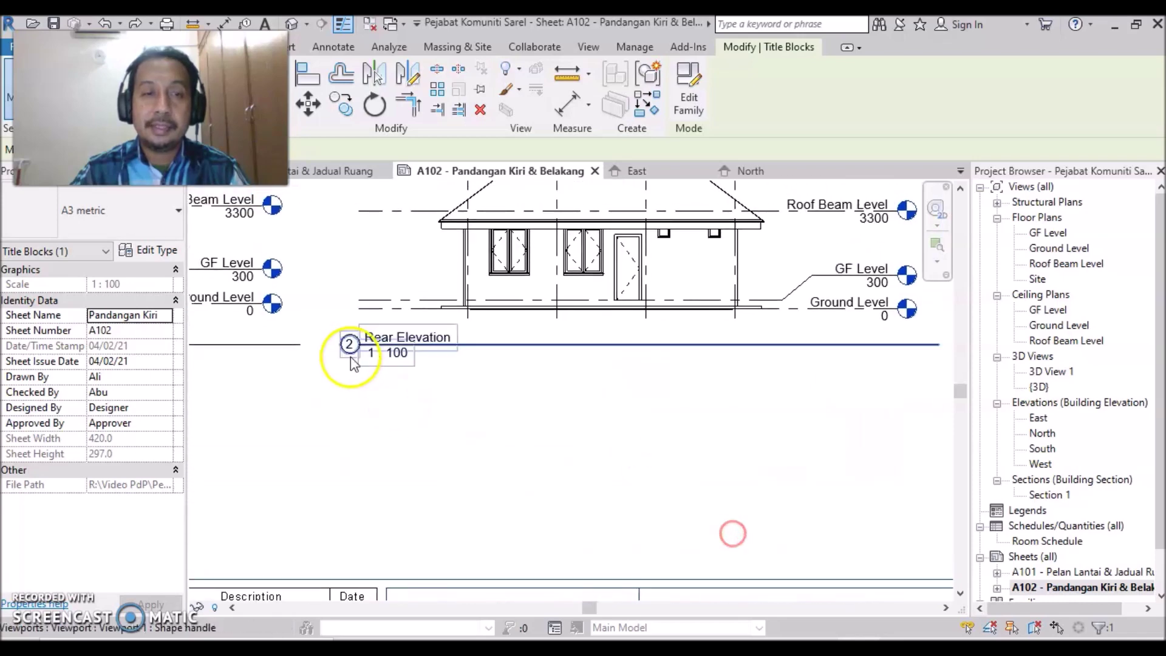
middle_click_drag(708, 499, 518, 330)
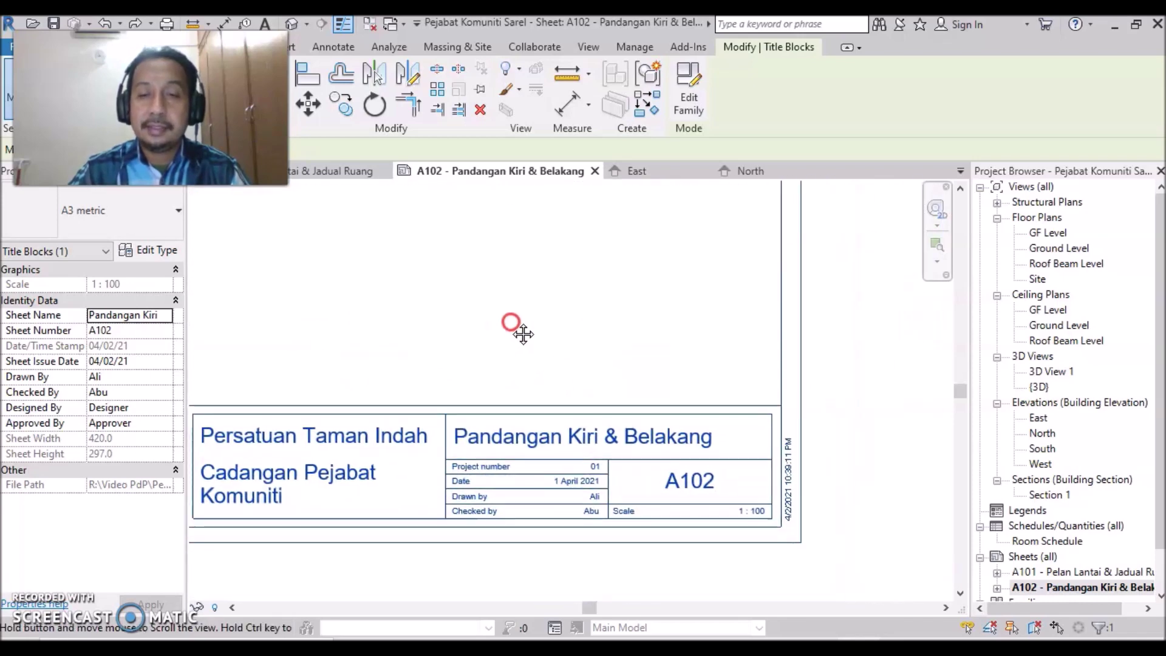
middle_click_drag(737, 557, 751, 517)
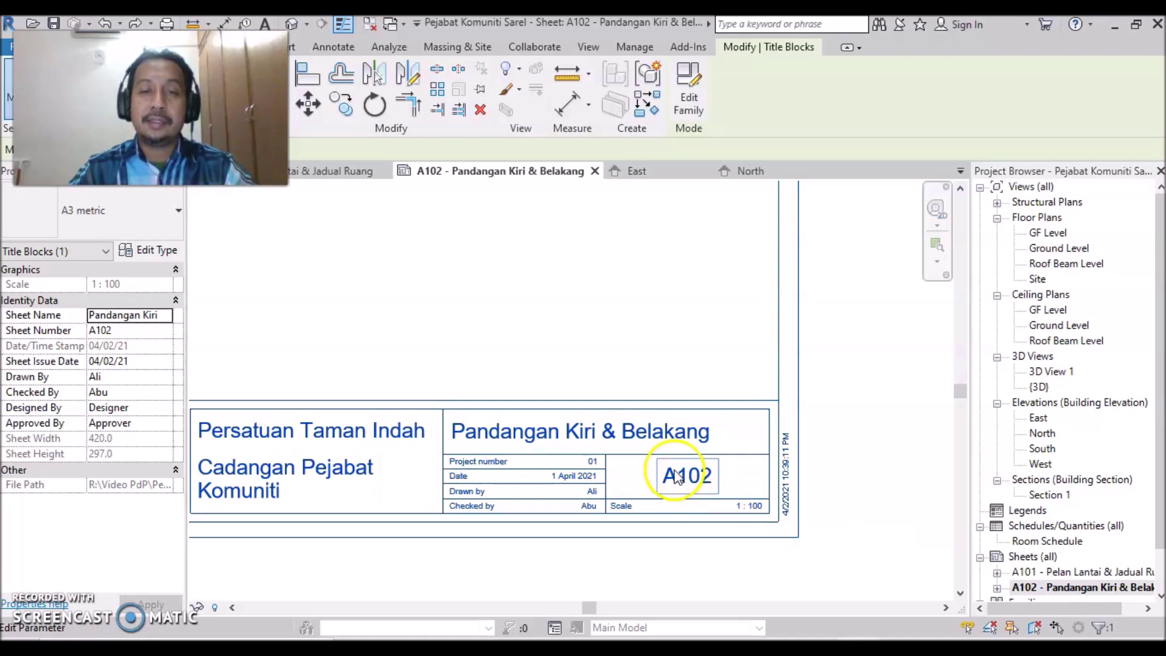
scroll(677, 482, "down", 1)
scroll(486, 425, "down", 1)
scroll(440, 401, "down", 1)
mouse_move(425, 391)
middle_mouse_down()
mouse_move(600, 512)
mouse_move(555, 482)
middle_mouse_up()
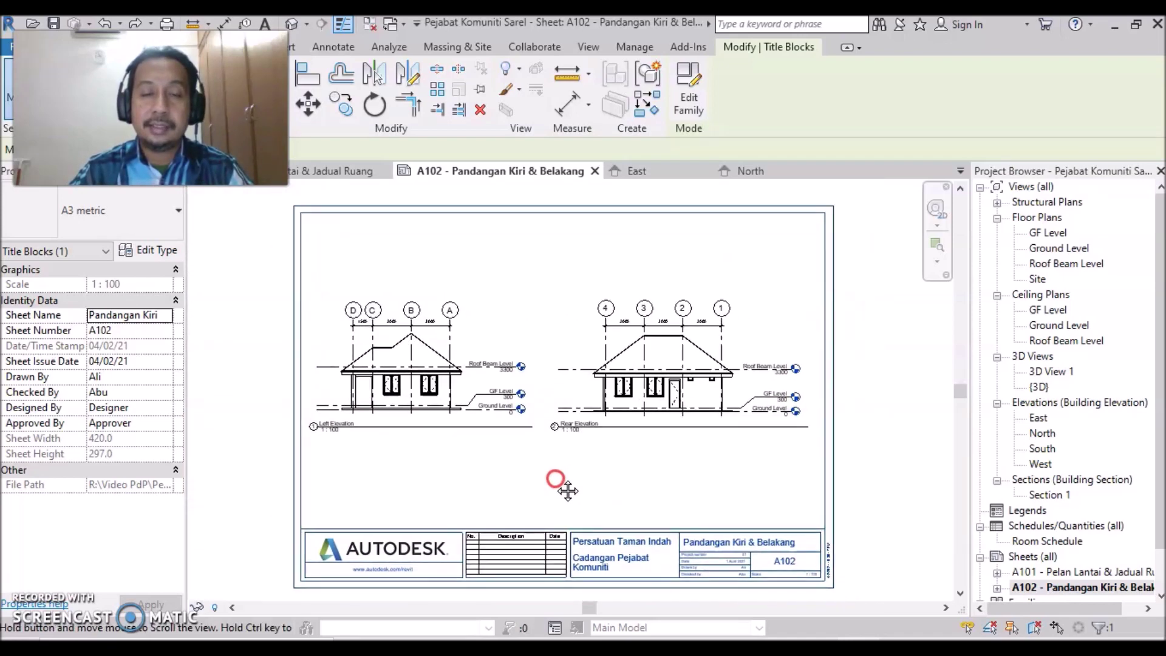
scroll(1060, 513, "down", 1)
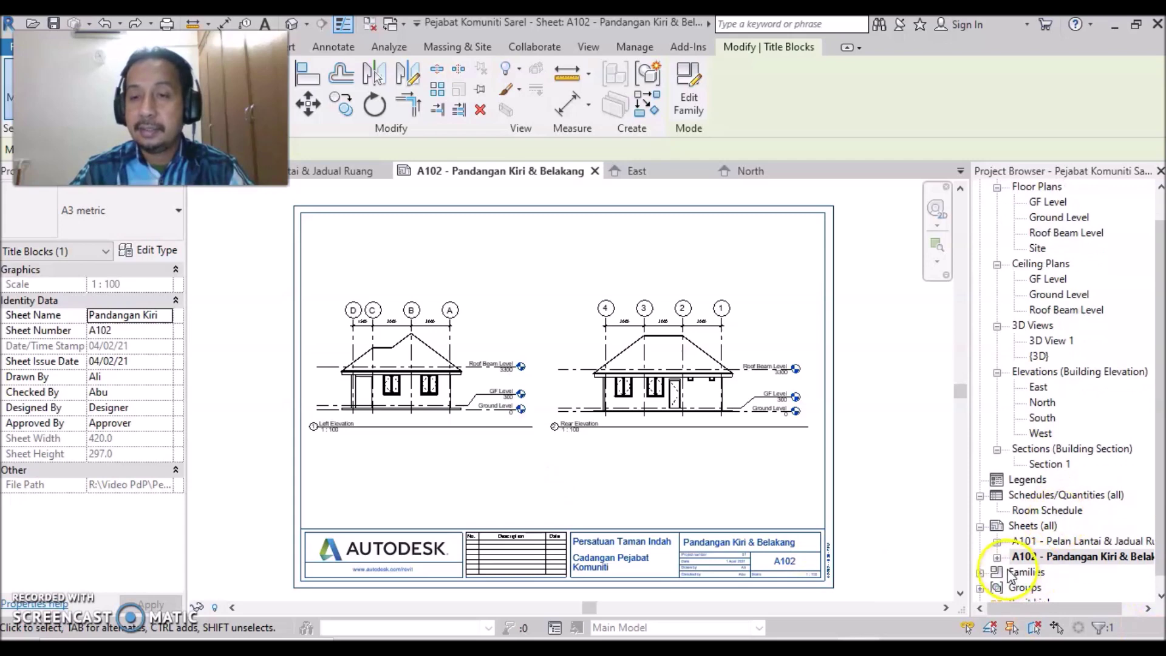
Select sheet A102 in the Project Browser and bring up the Sheets (all) context menu.
left_click(1042, 556)
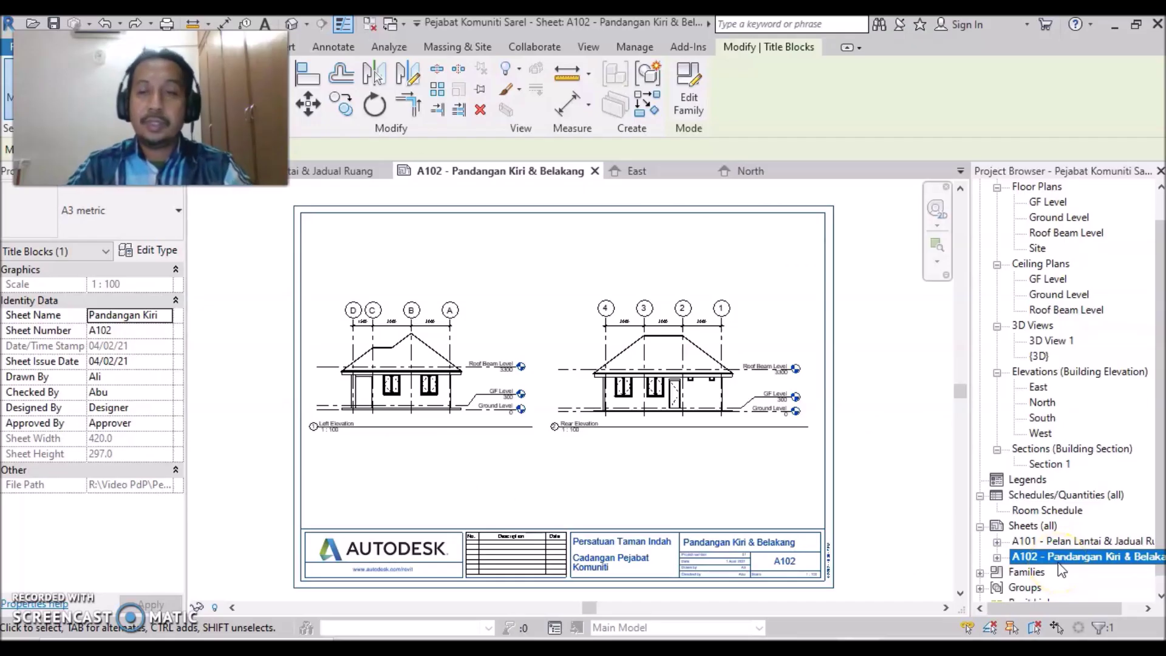
left_click(1087, 577)
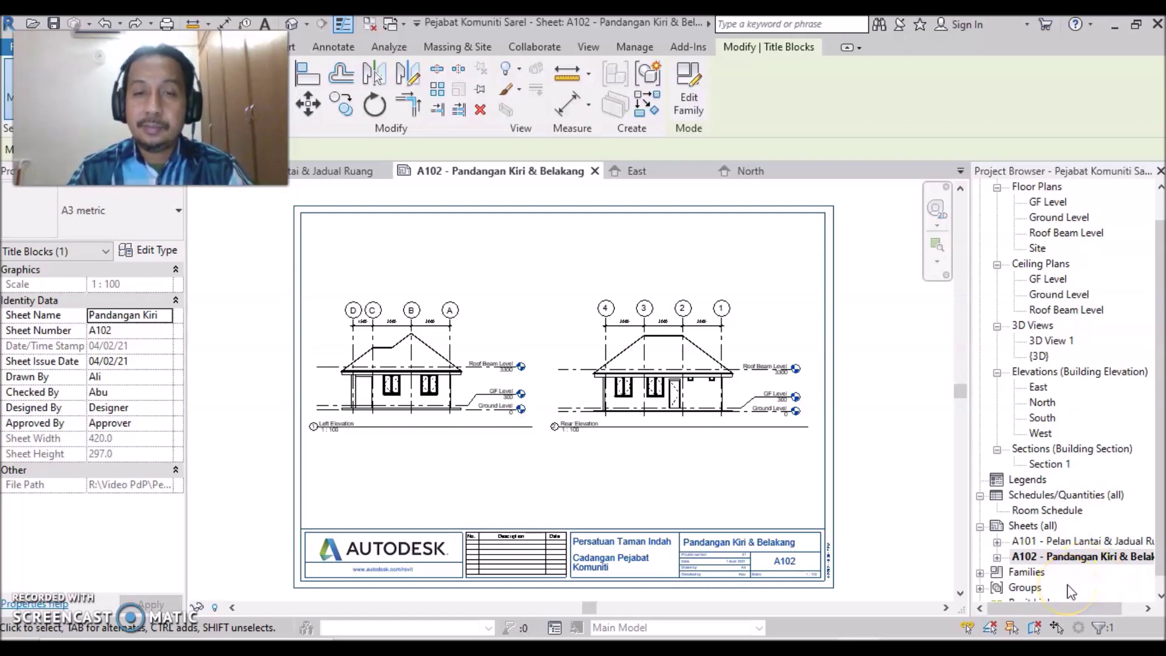
left_click(1042, 529)
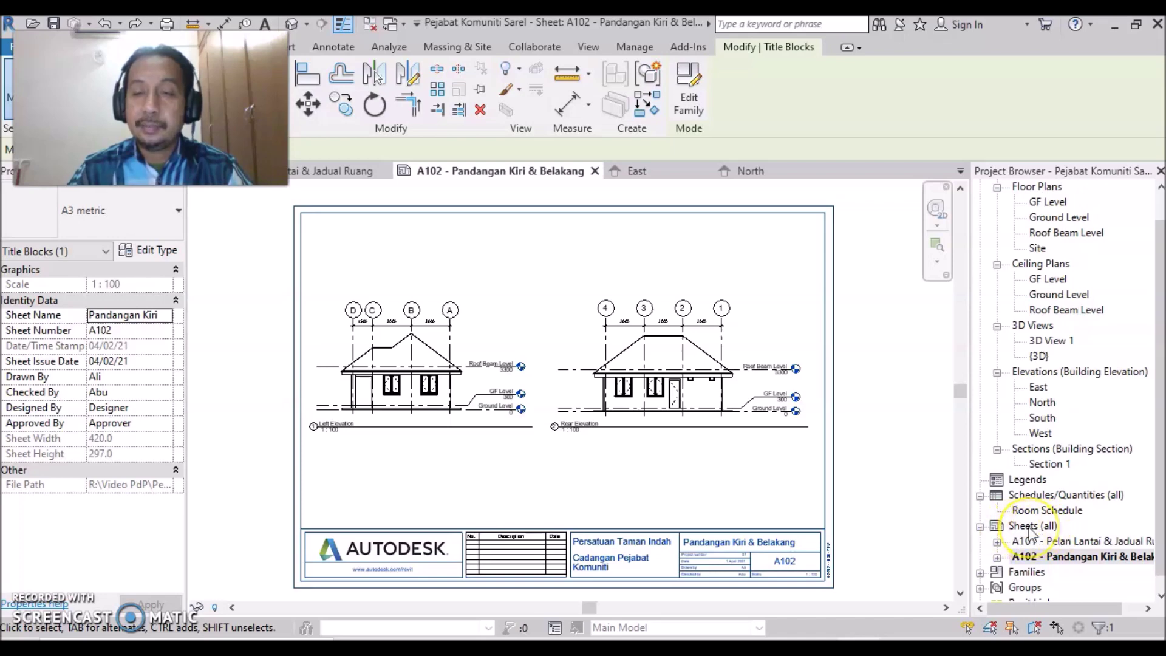
right_click(1031, 529)
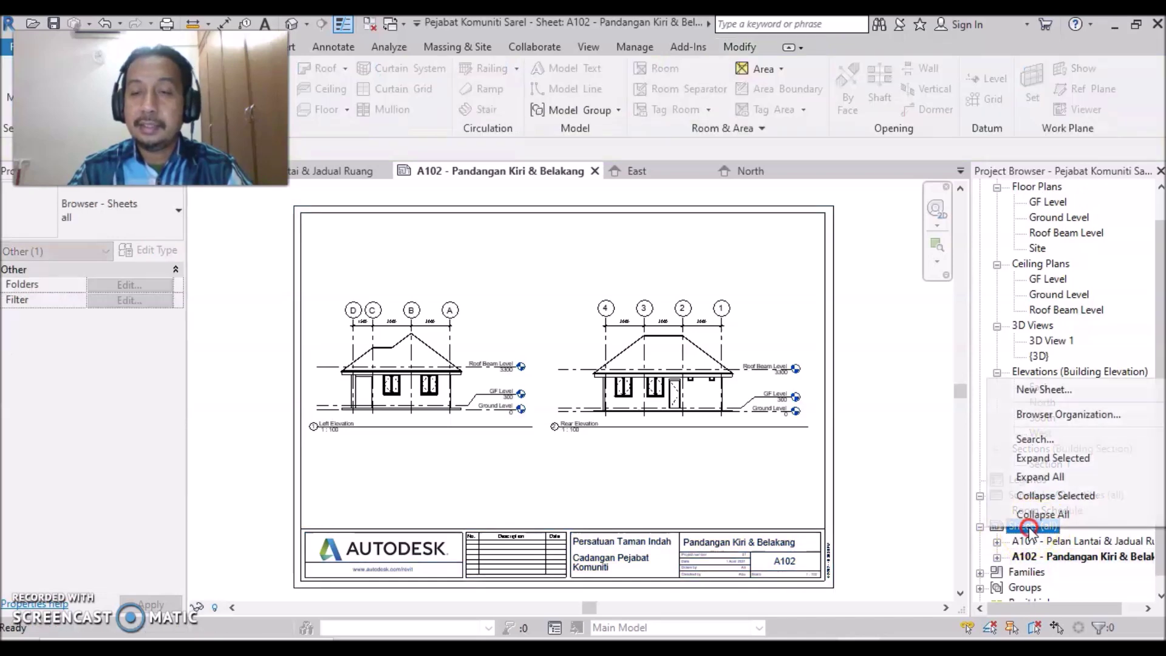
Add new sheet A103 using the A3 metric titleblock.
left_click(1058, 396)
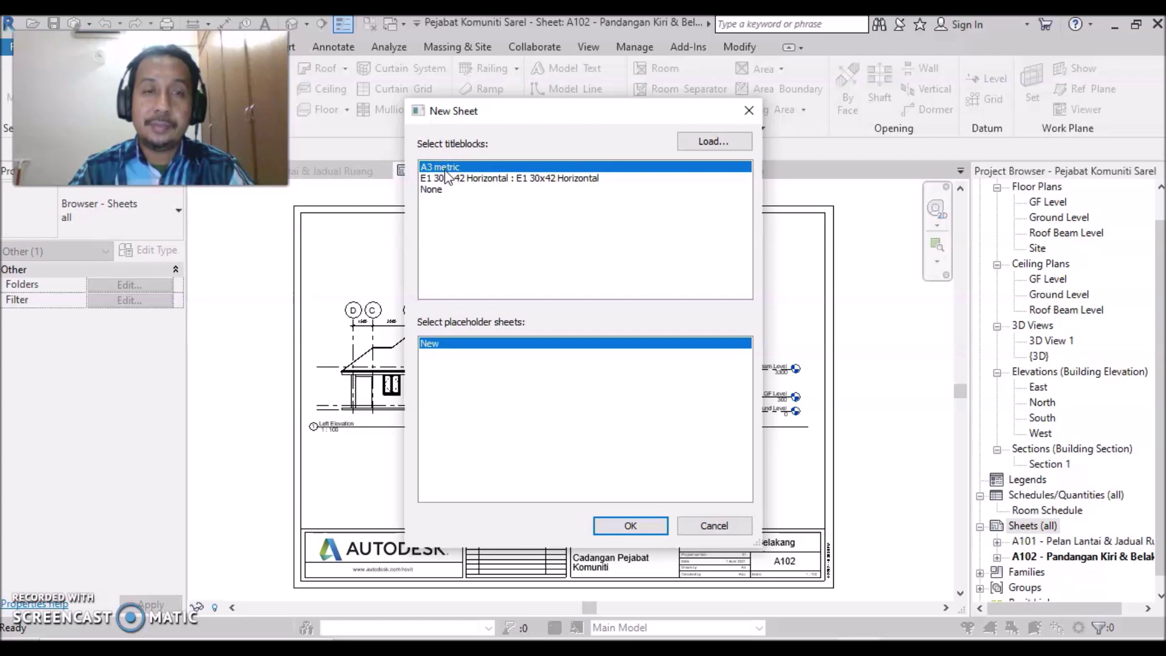
left_click(633, 526)
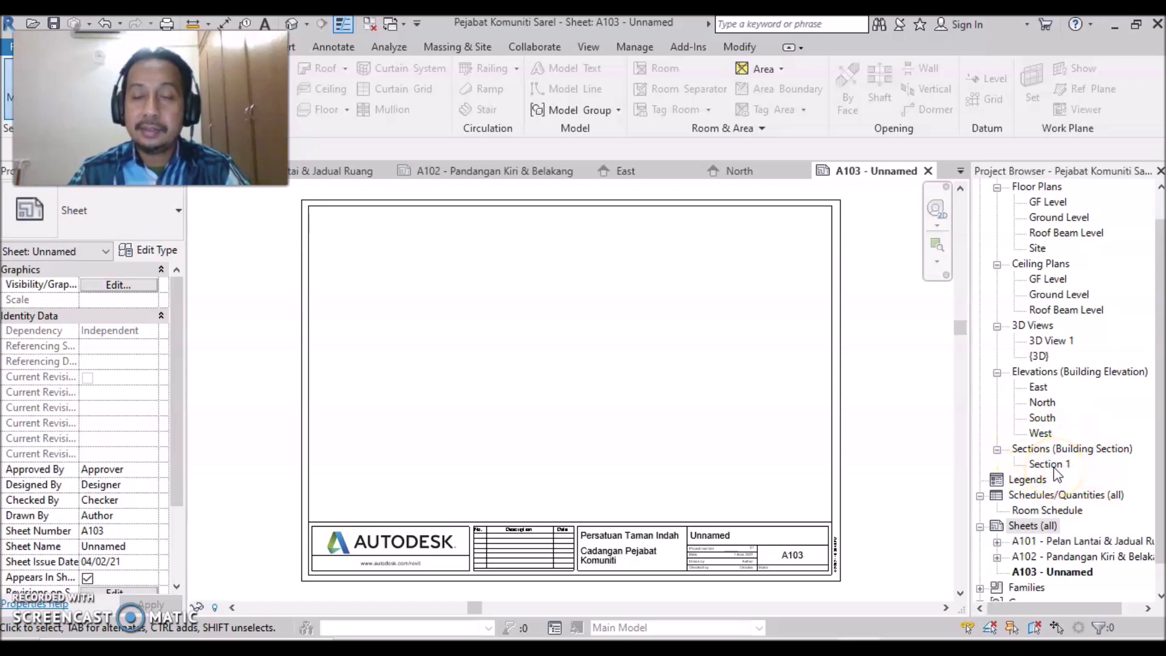
Open sheet A101, zoom in on the floor plan and section marker, then zoom back out.
double_click(1048, 540)
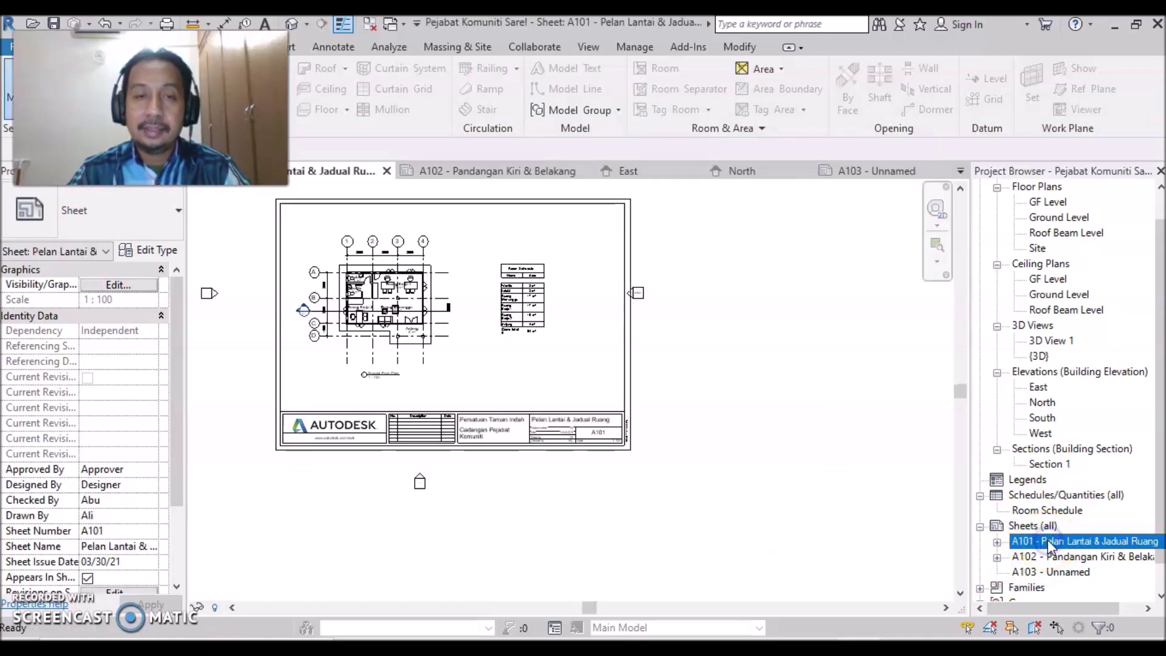
scroll(355, 321, "up", 2)
scroll(355, 321, "up", 2)
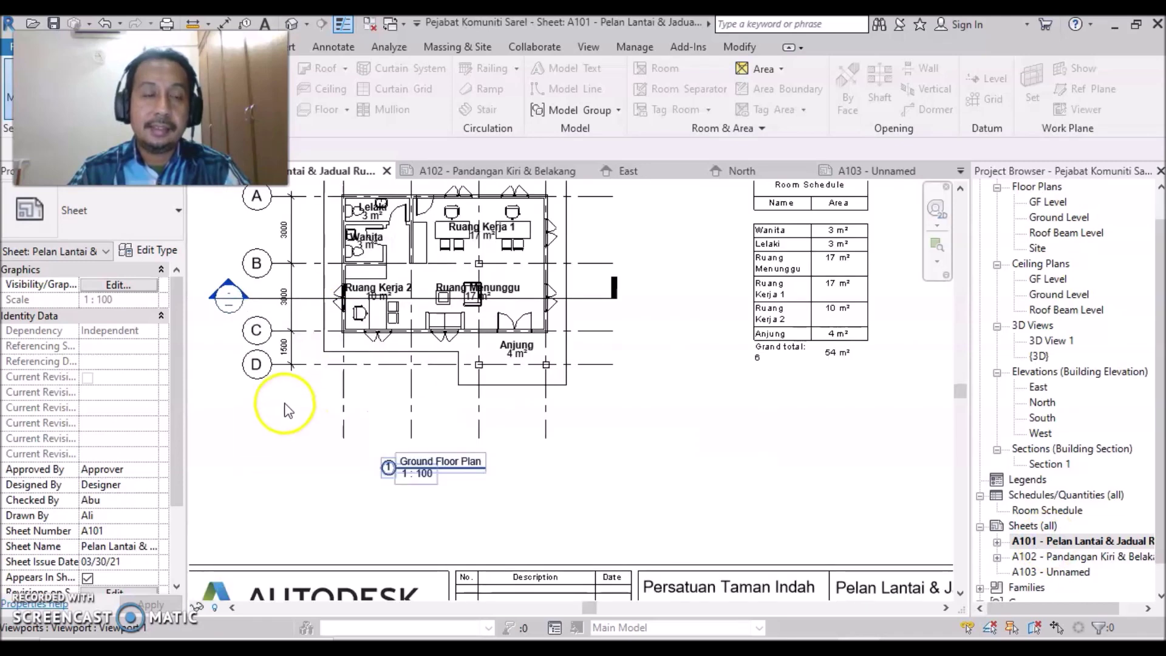
scroll(352, 442, "up", 1)
scroll(398, 442, "up", 1)
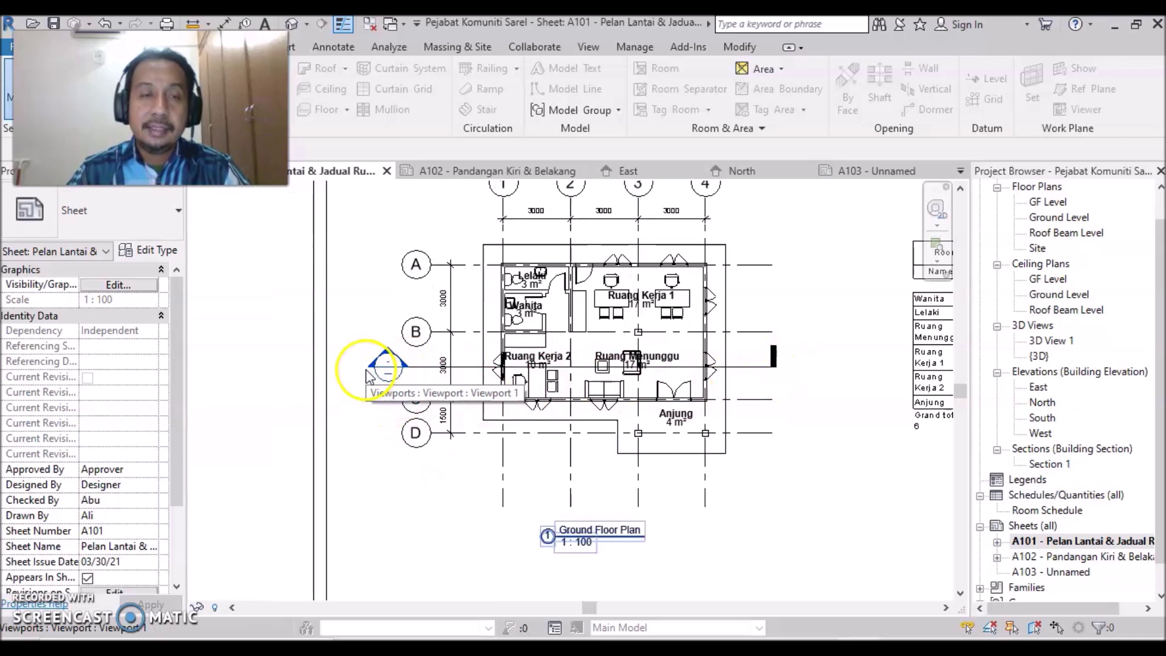
scroll(372, 372, "up", 1)
scroll(425, 379, "up", 2)
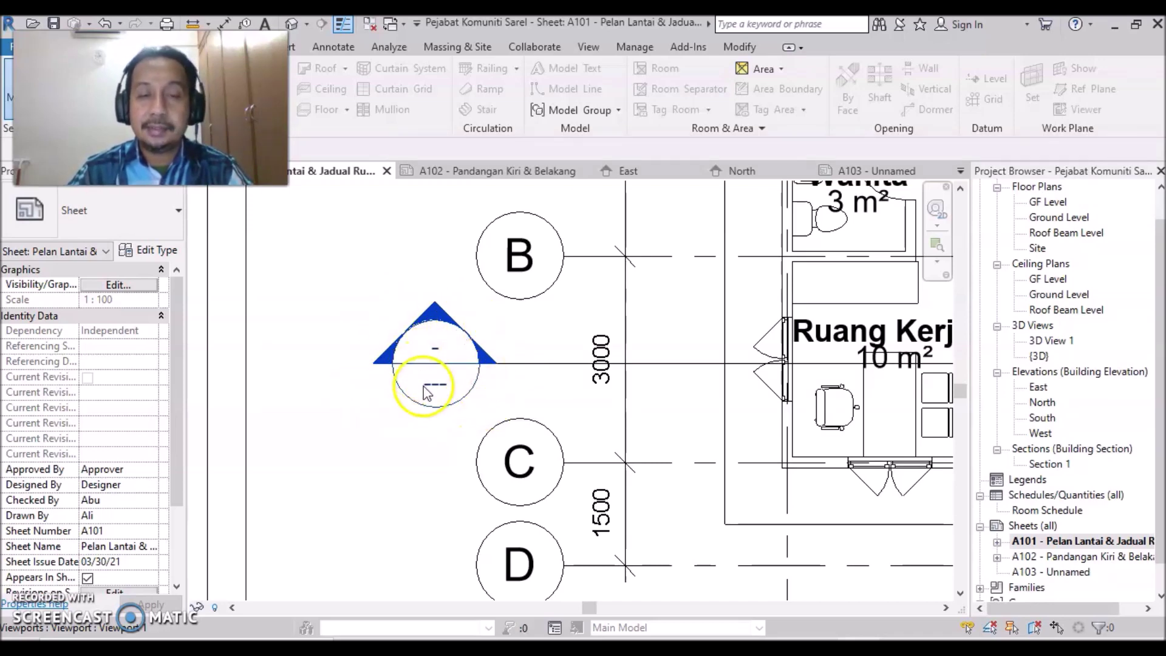
scroll(429, 382, "down", 2)
scroll(425, 395, "down", 1)
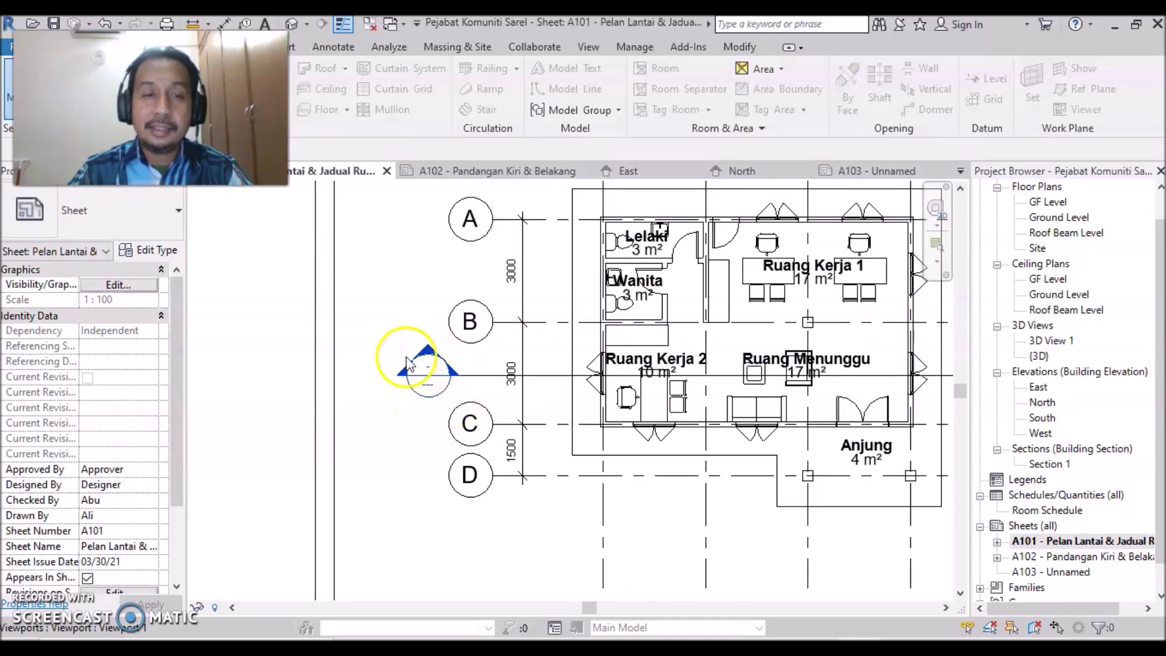
scroll(554, 495, "down", 1)
scroll(553, 497, "down", 1)
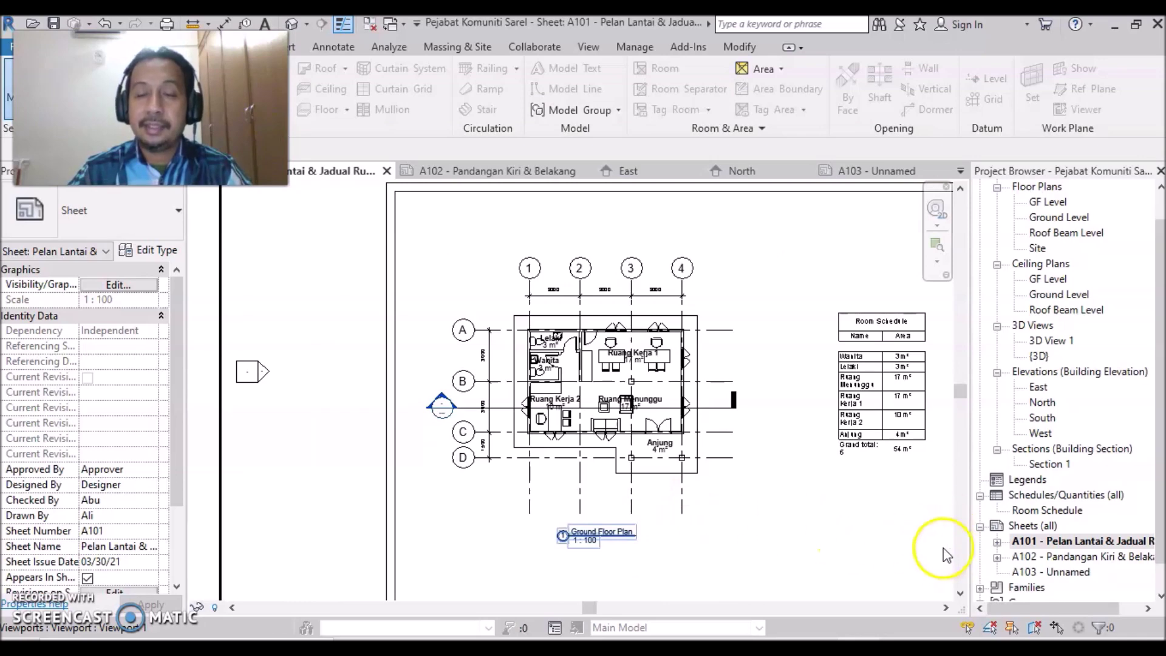
scroll(804, 502, "down", 1)
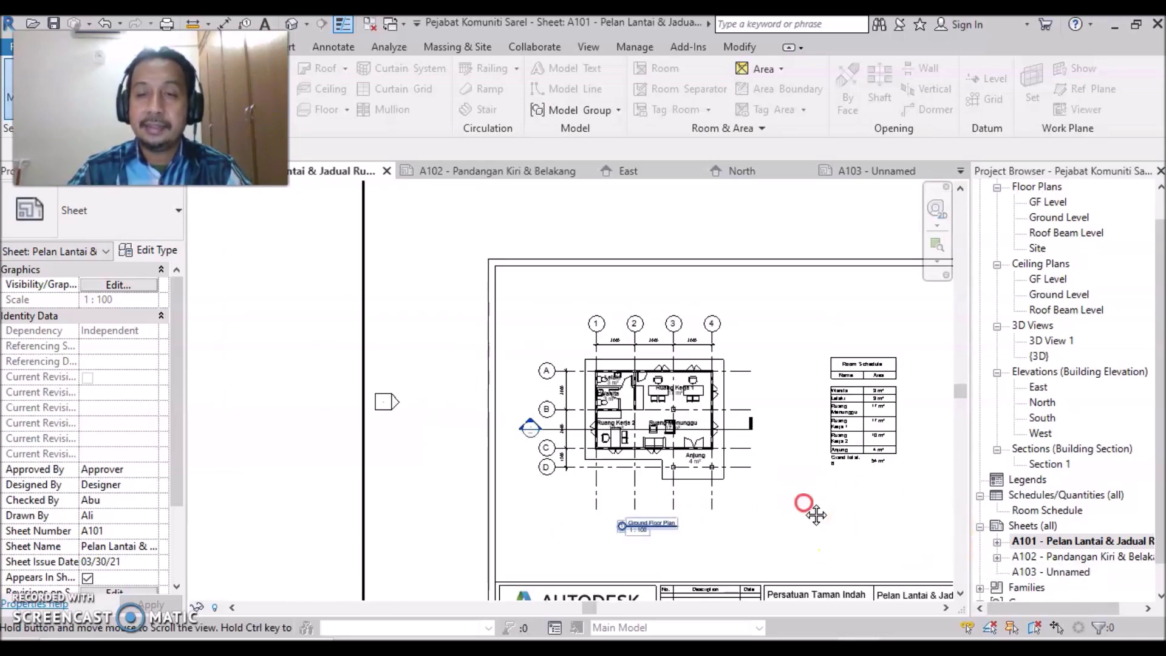
middle_click_drag(812, 508, 653, 445)
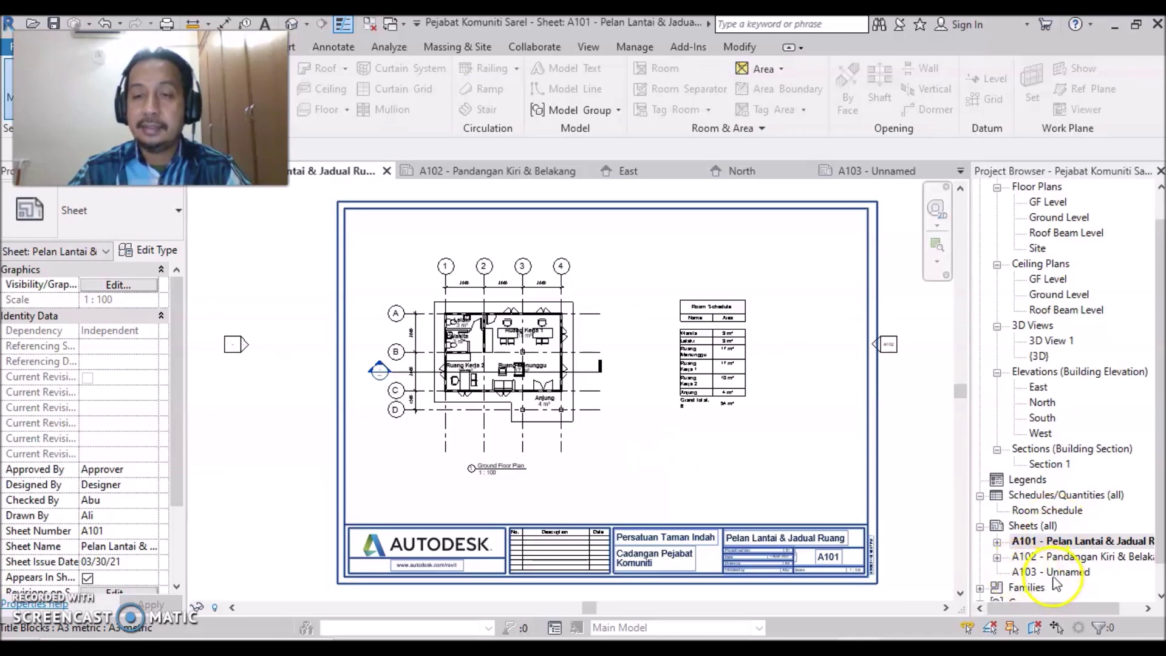
Open sheet A103 and drag the Section 1 view onto it as a viewport.
double_click(1054, 574)
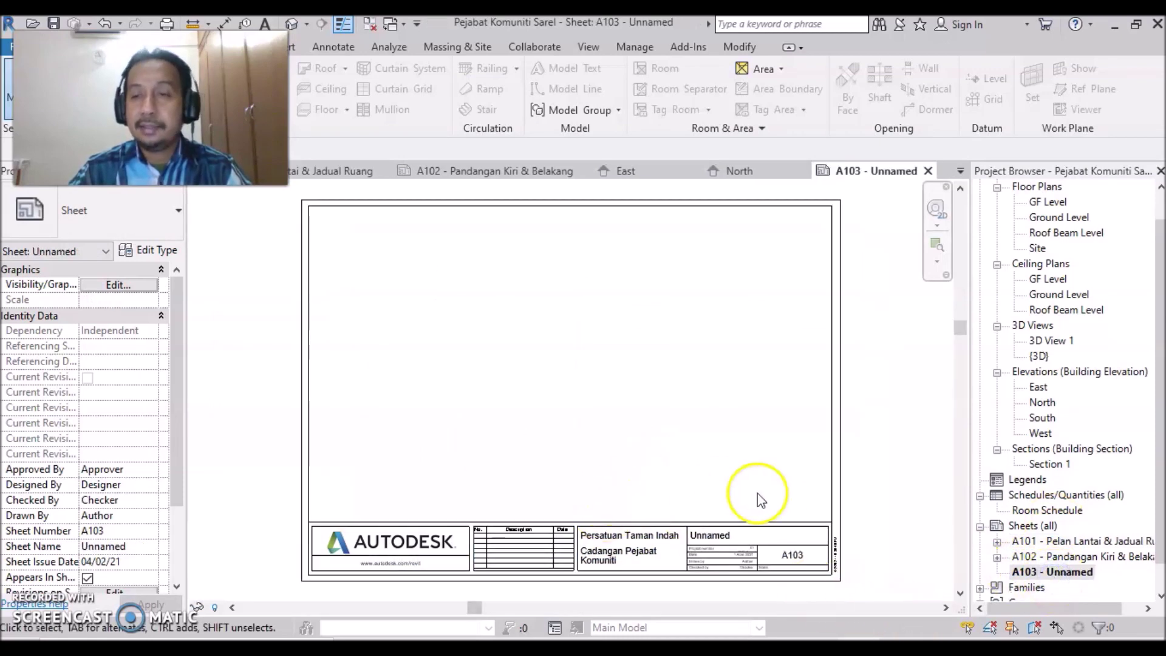
left_click(1042, 466)
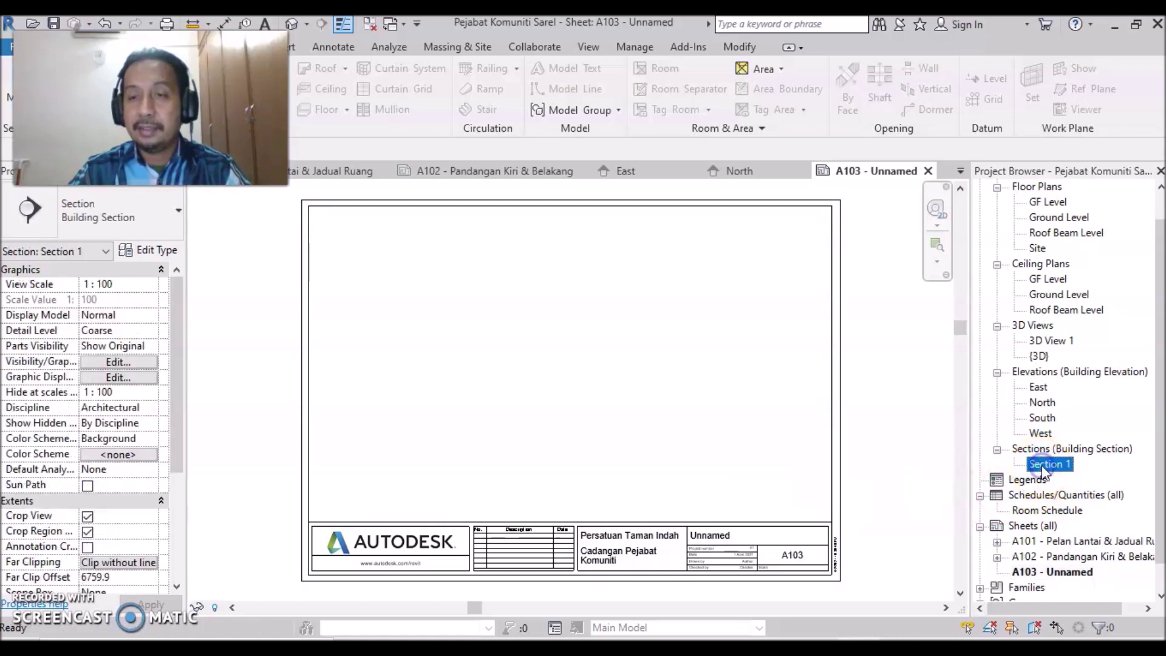
mouse_move(1034, 465)
left_mouse_down()
mouse_move(554, 380)
mouse_move(564, 364)
left_mouse_up()
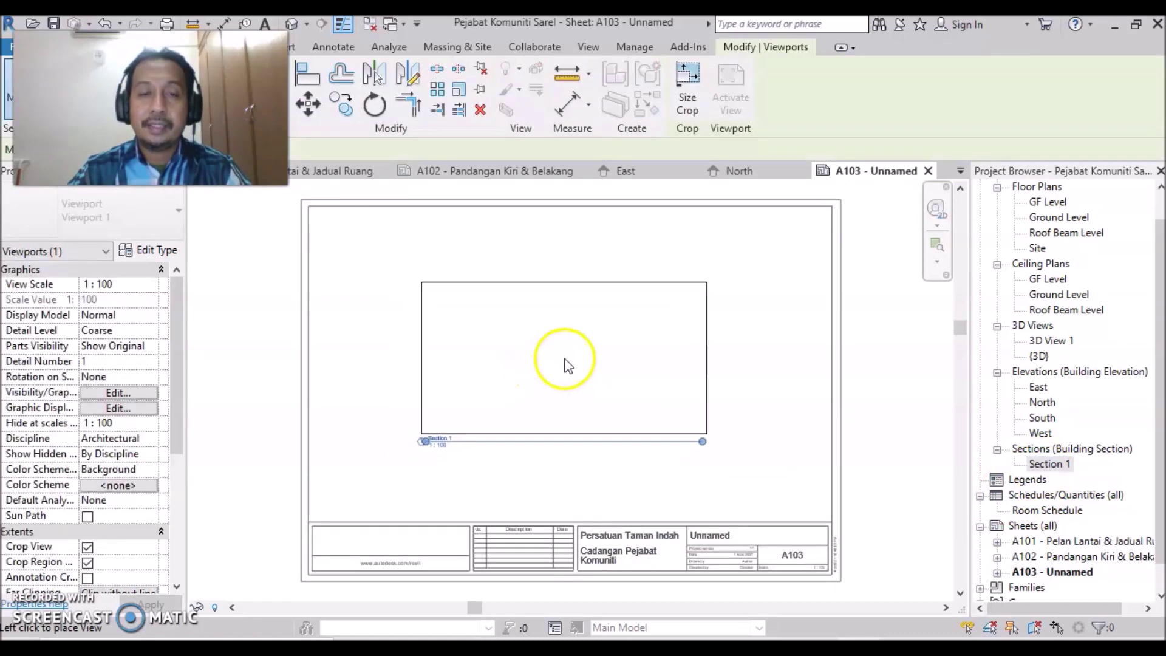
left_click(564, 362)
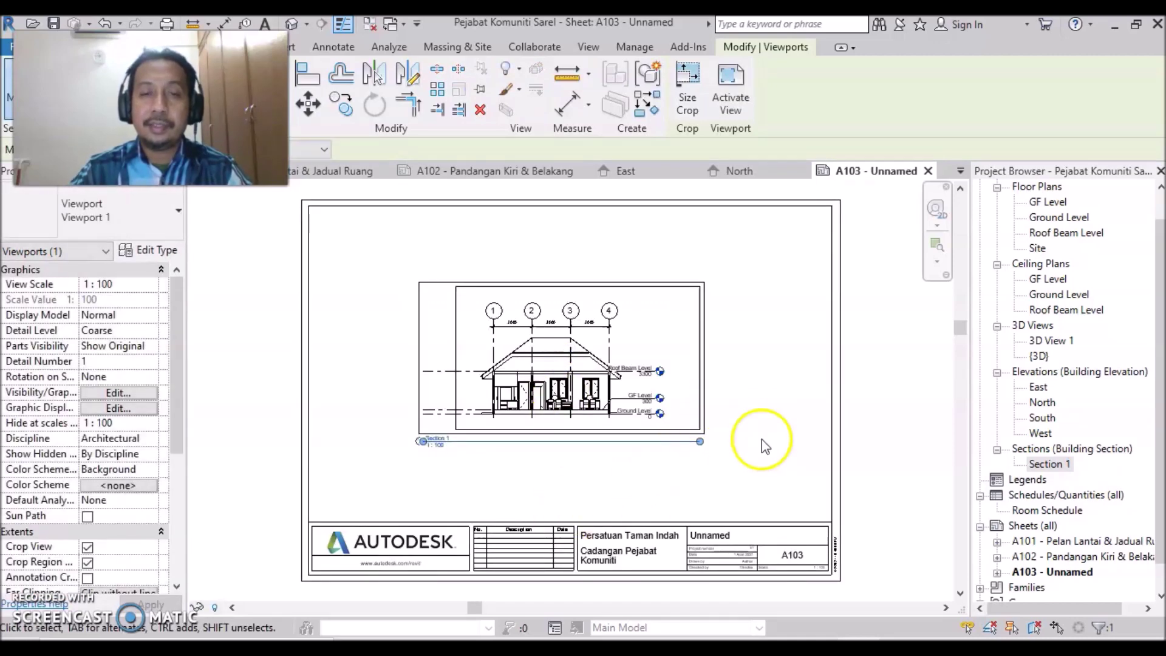
left_click(519, 477)
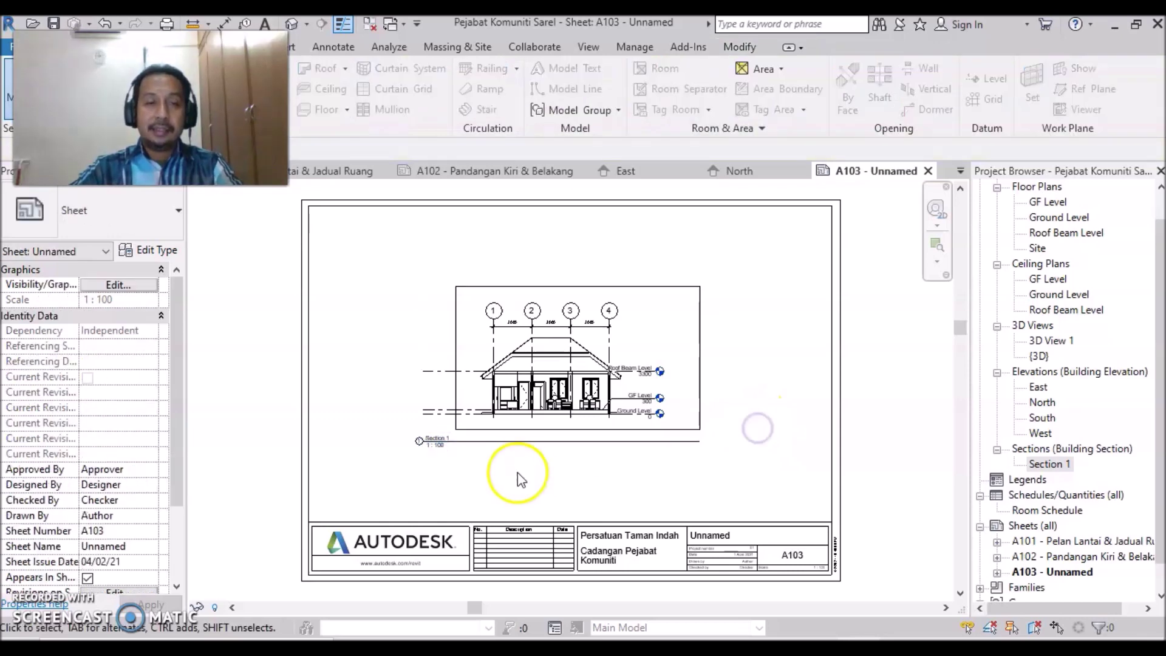
scroll(523, 474, "up", 2)
scroll(510, 490, "up", 1)
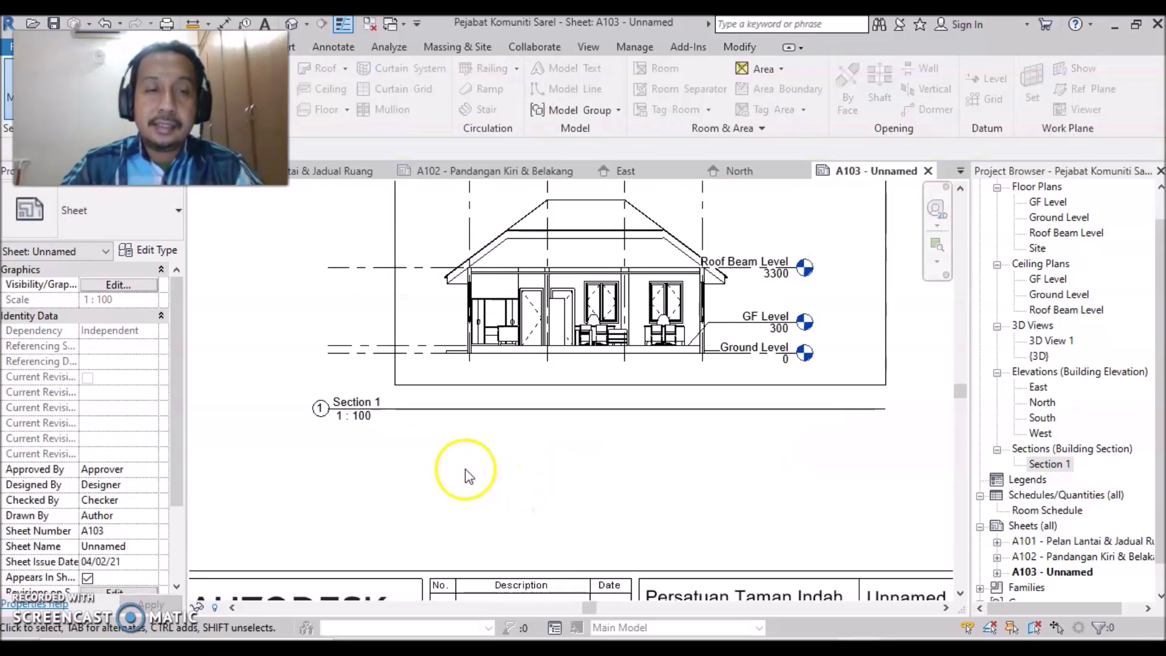
scroll(479, 495, "up", 1)
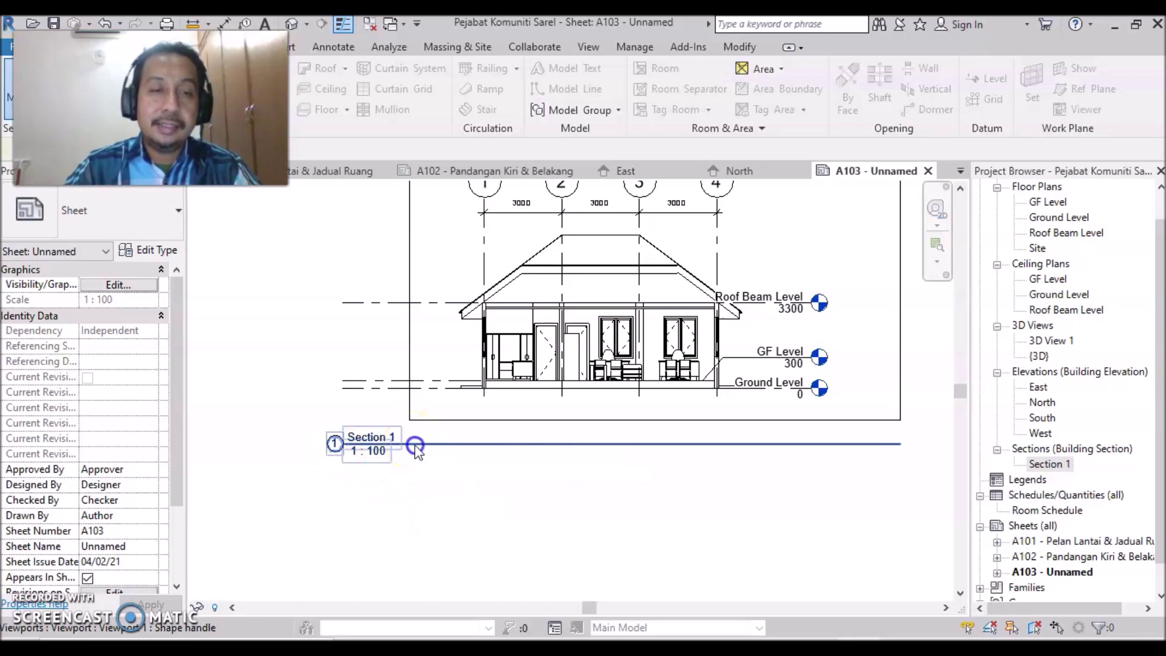
Set the section viewport's Title on Sheet to 'Section X'.
left_click(416, 448)
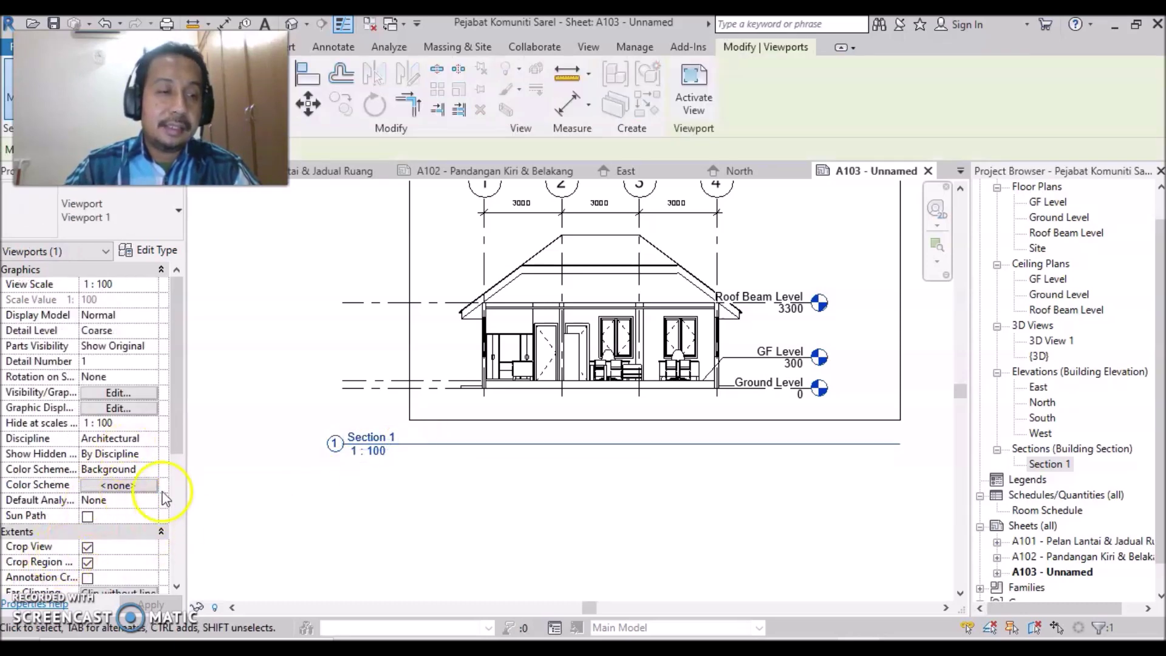
left_click_drag(177, 448, 170, 554)
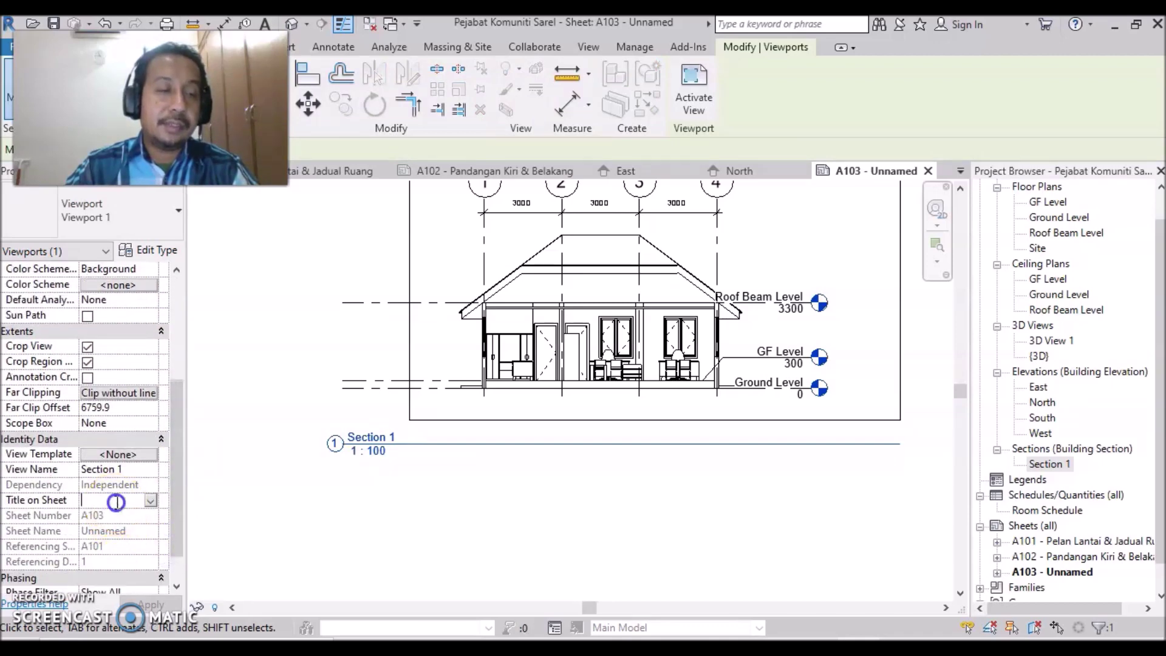
type("Section X")
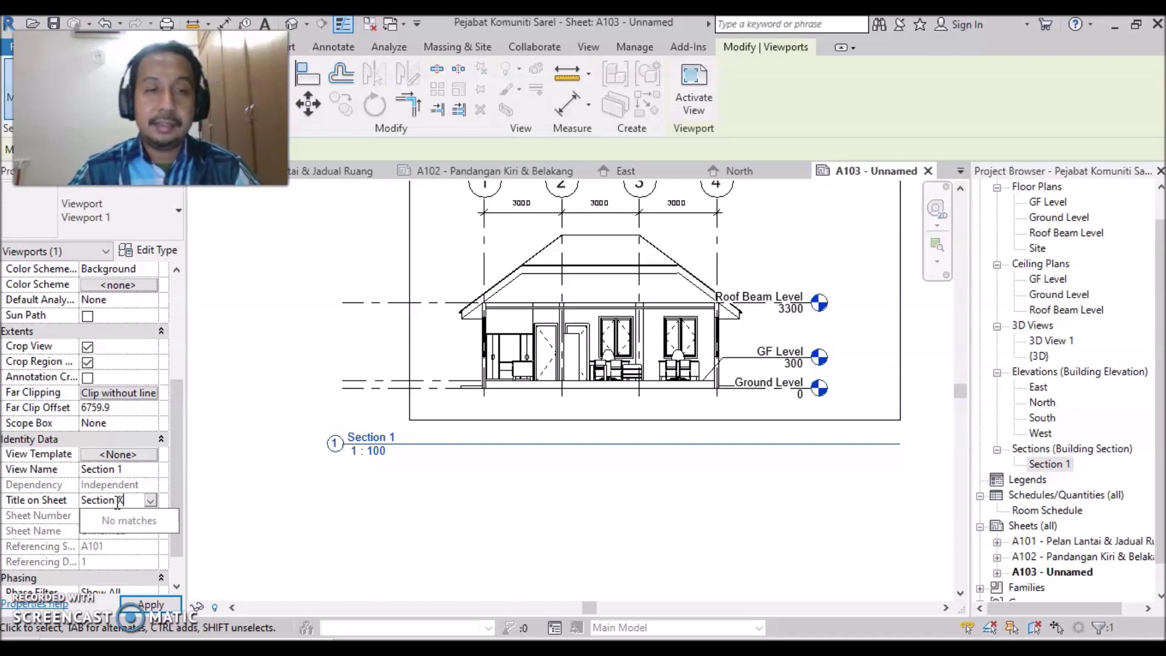
left_click(146, 500)
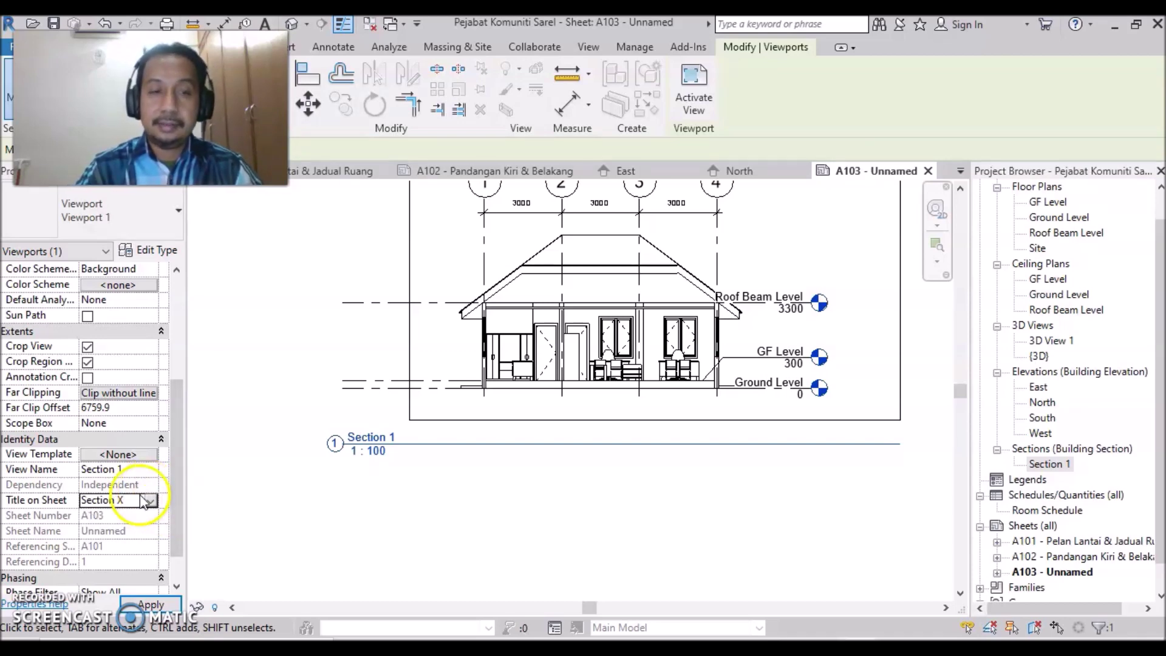
left_click(538, 522)
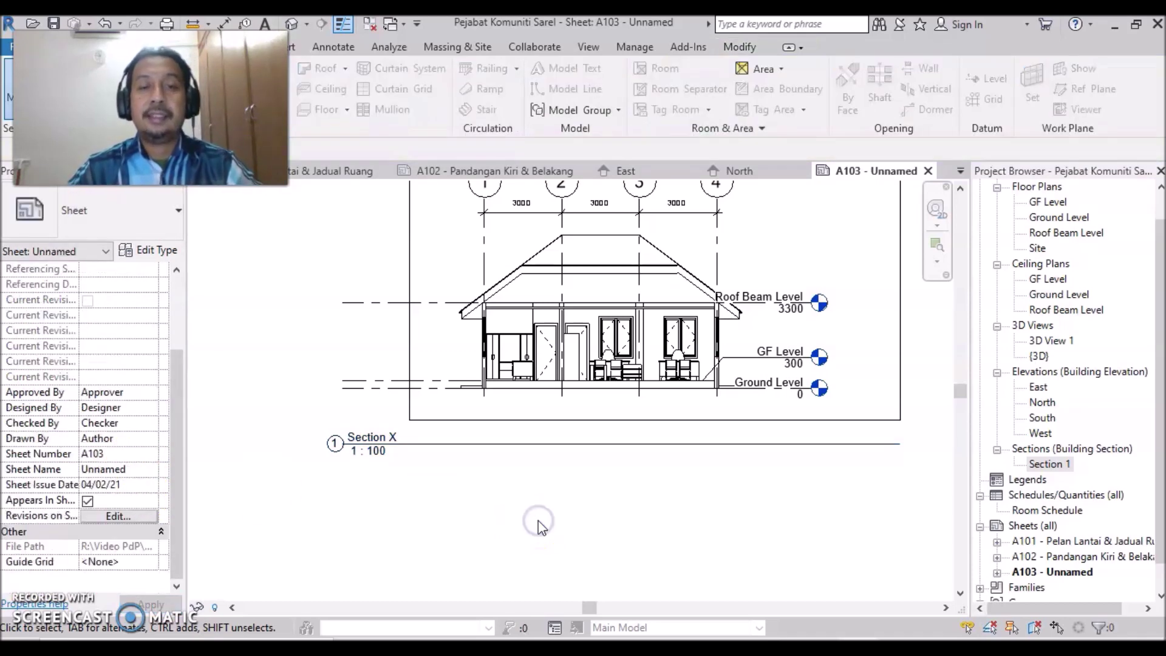
Pan and zoom to the A103 title block and begin editing its sheet name.
scroll(618, 554, "down", 1)
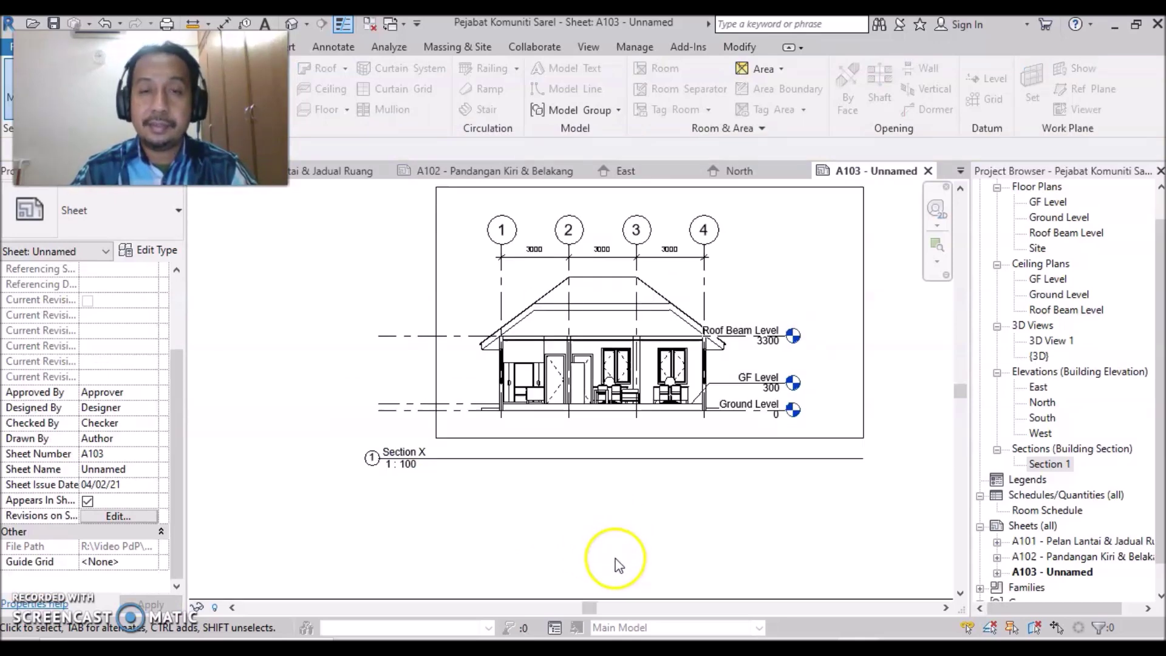
middle_click_drag(655, 539, 545, 535)
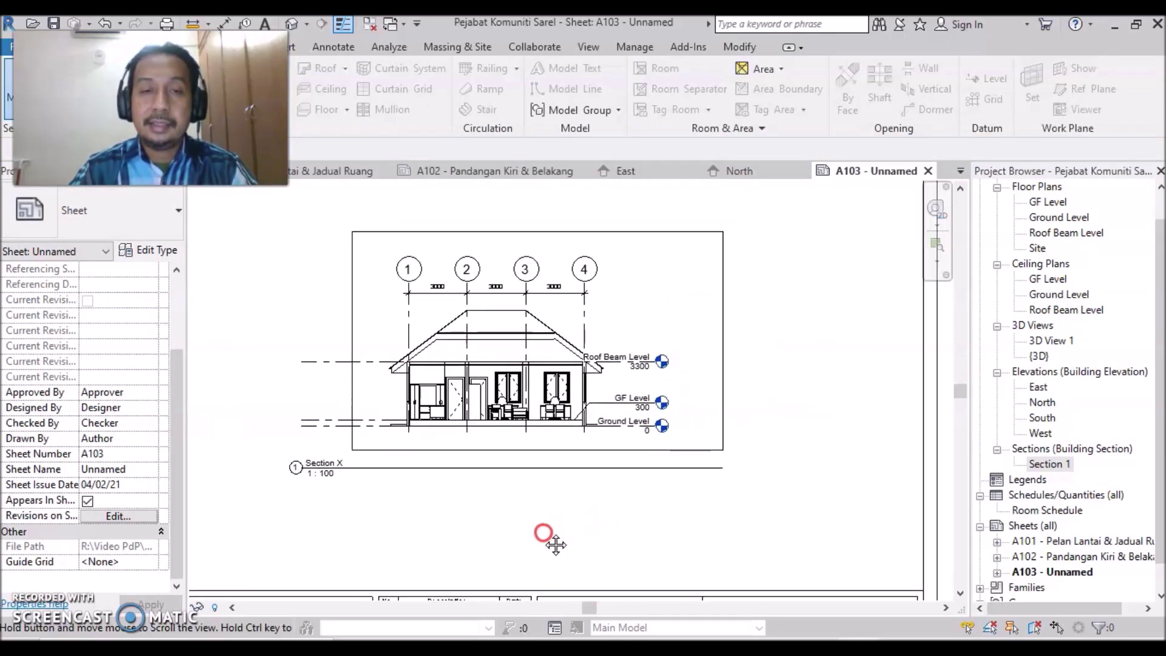
scroll(622, 516, "down", 1)
middle_click_drag(656, 507, 667, 383)
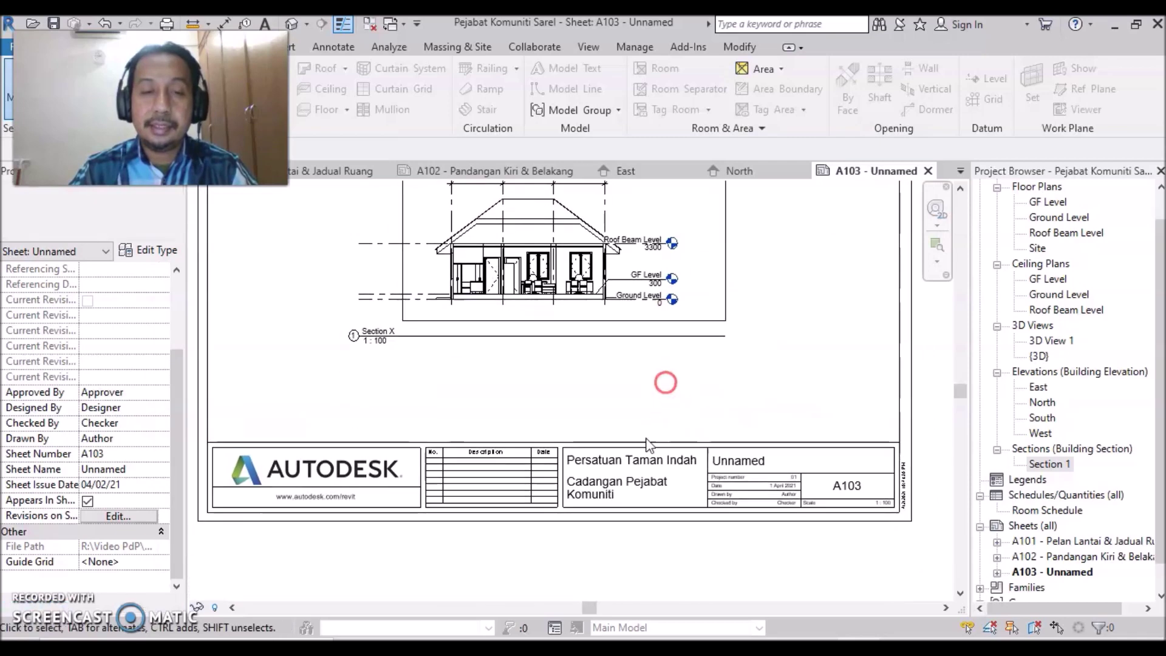
scroll(698, 529, "up", 2)
left_click(811, 419)
type("Keratan")
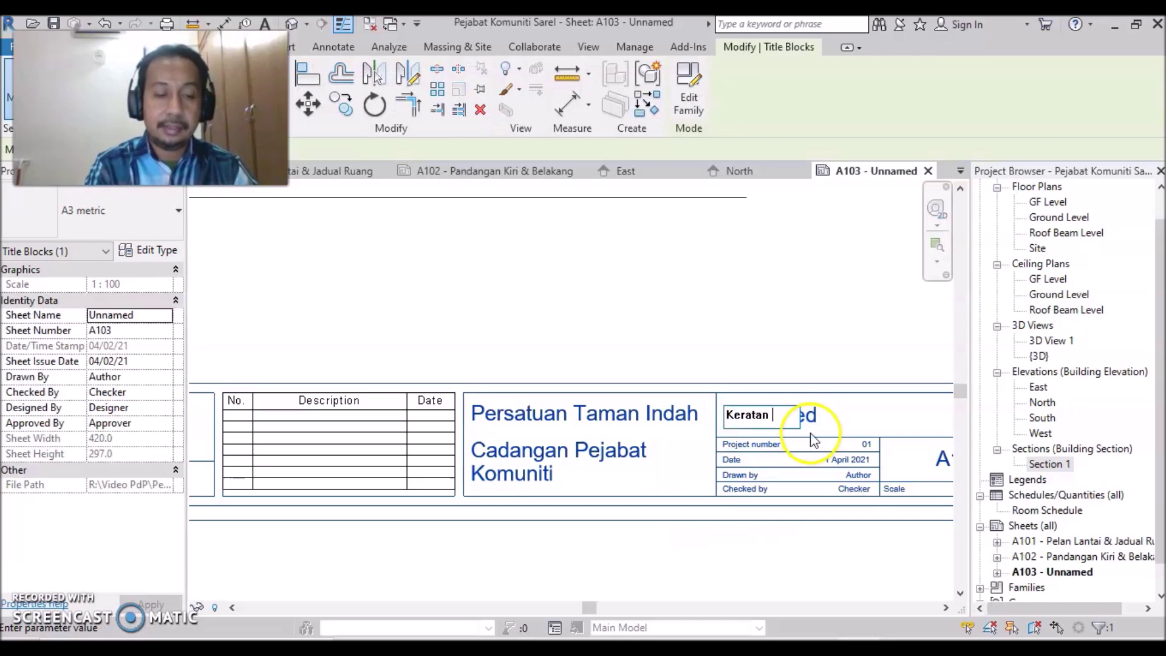
Finish renaming sheet A103 to 'Keratan X'.
type("X")
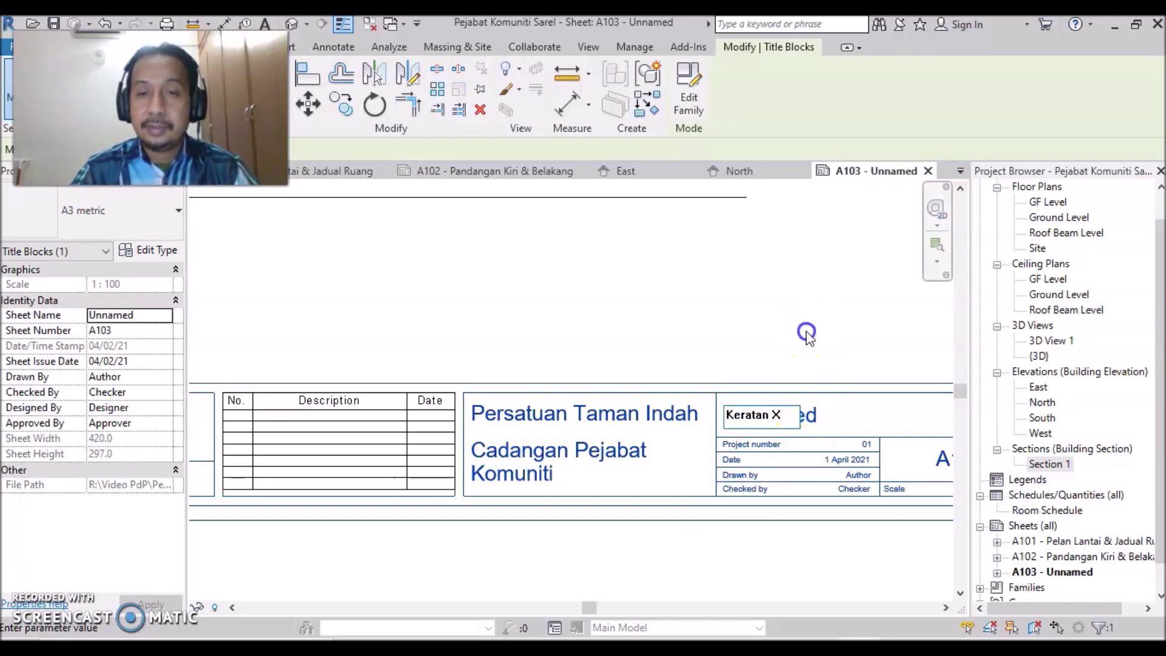
key("Return")
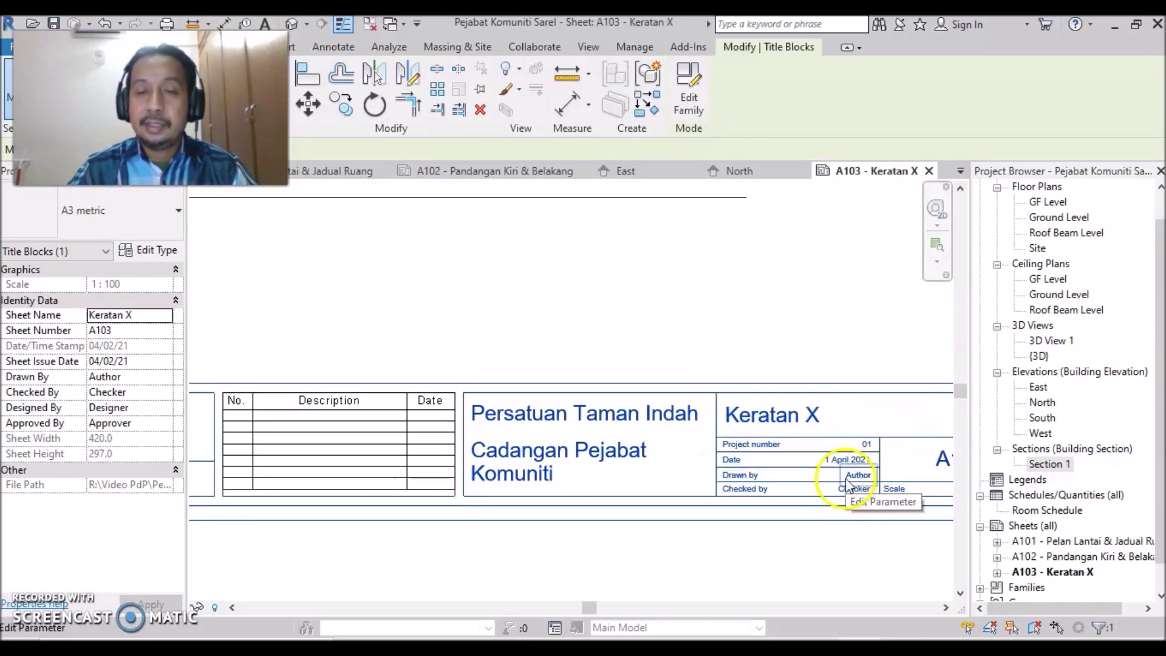
middle_click_drag(850, 490, 668, 452)
scroll(668, 453, "up", 3)
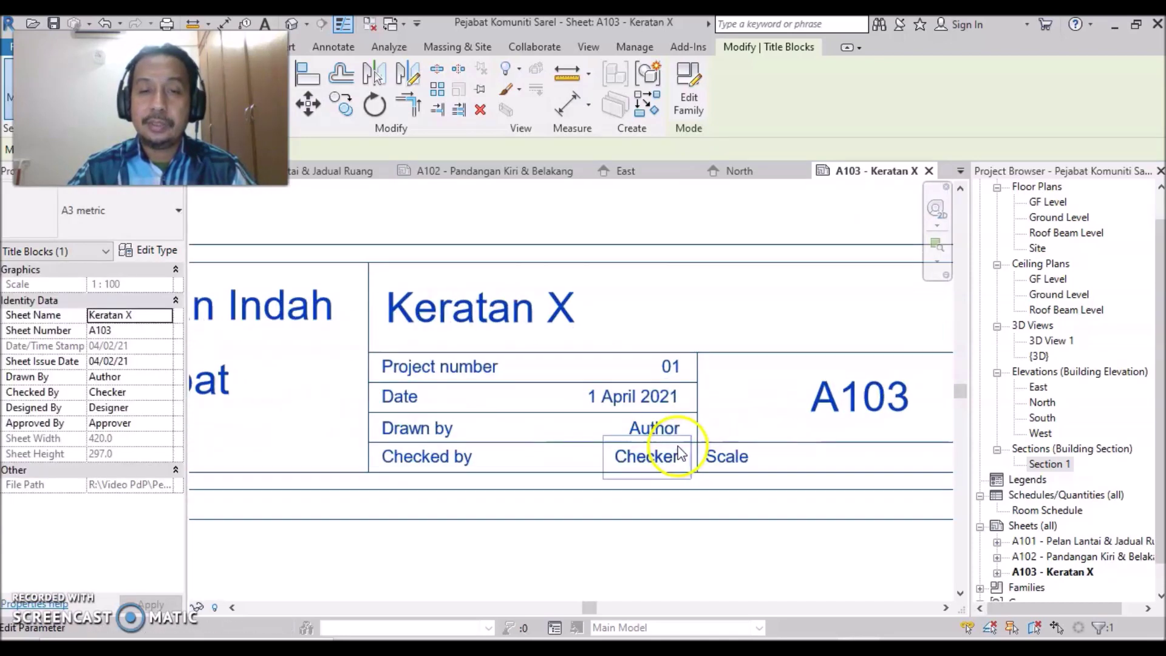
Enter the Drawn by and Checked by names in the title block, then zoom out.
left_click(631, 425)
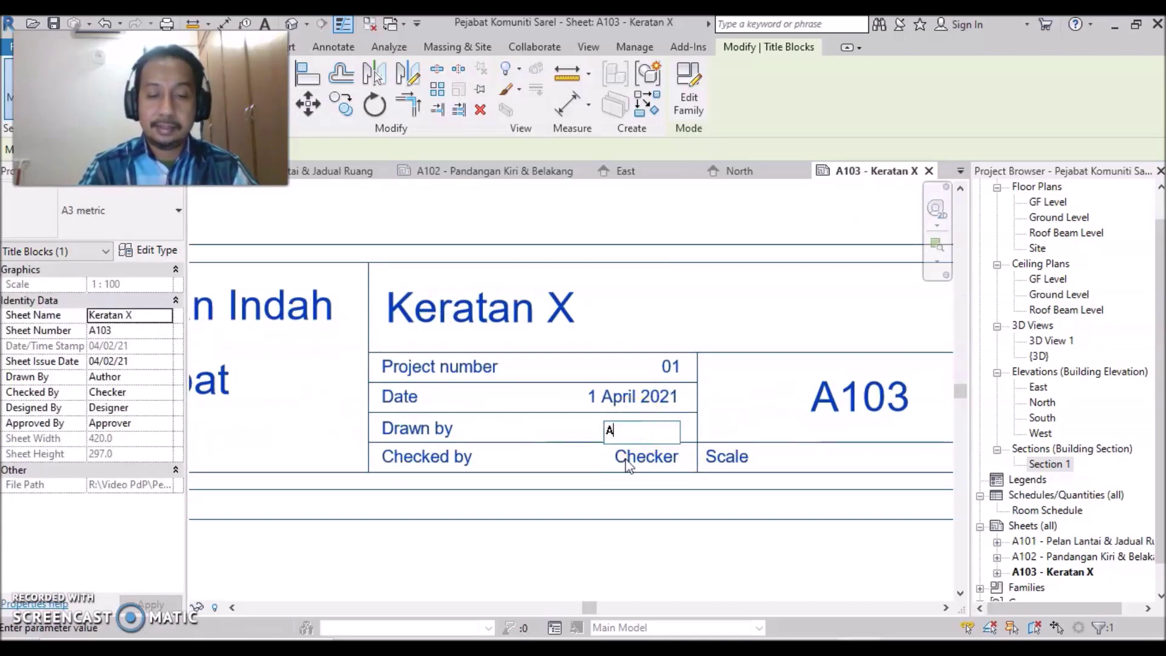
left_click(665, 467)
left_click(665, 464)
type("Abu")
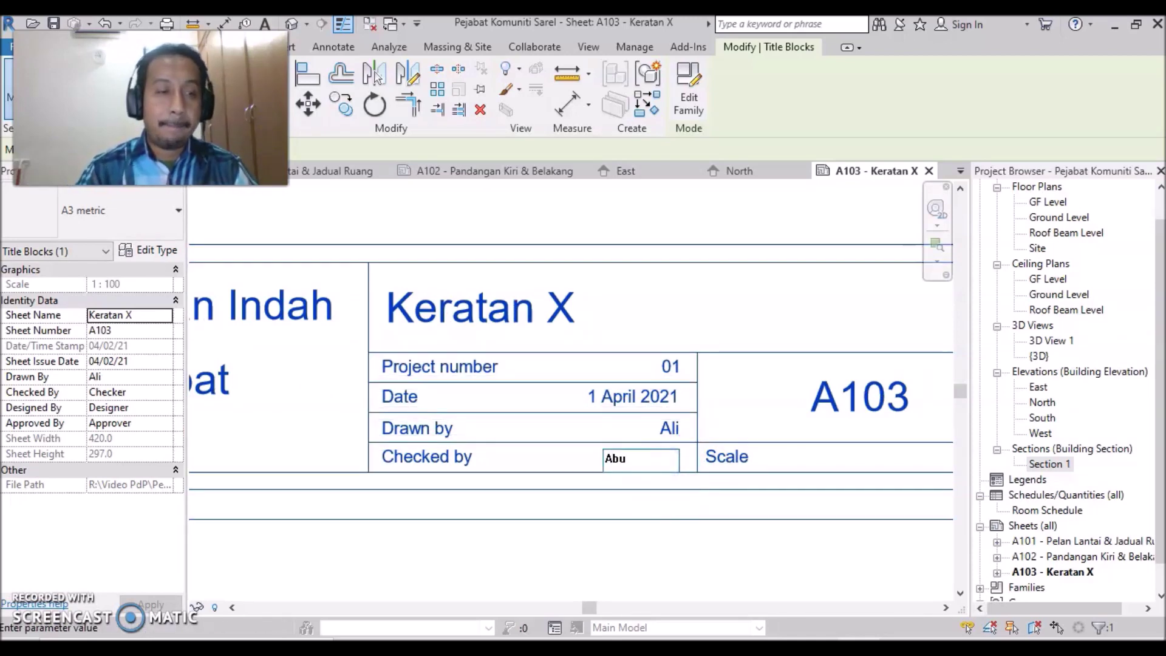
left_click(771, 311)
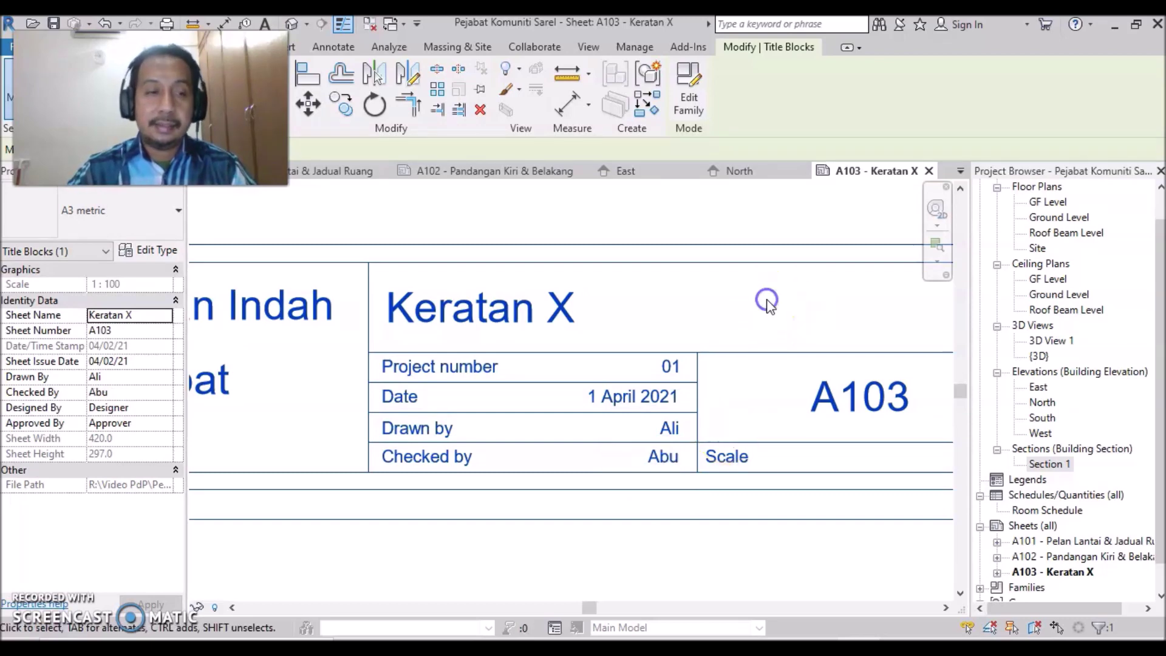
scroll(750, 364, "down", 1)
scroll(777, 425, "down", 1)
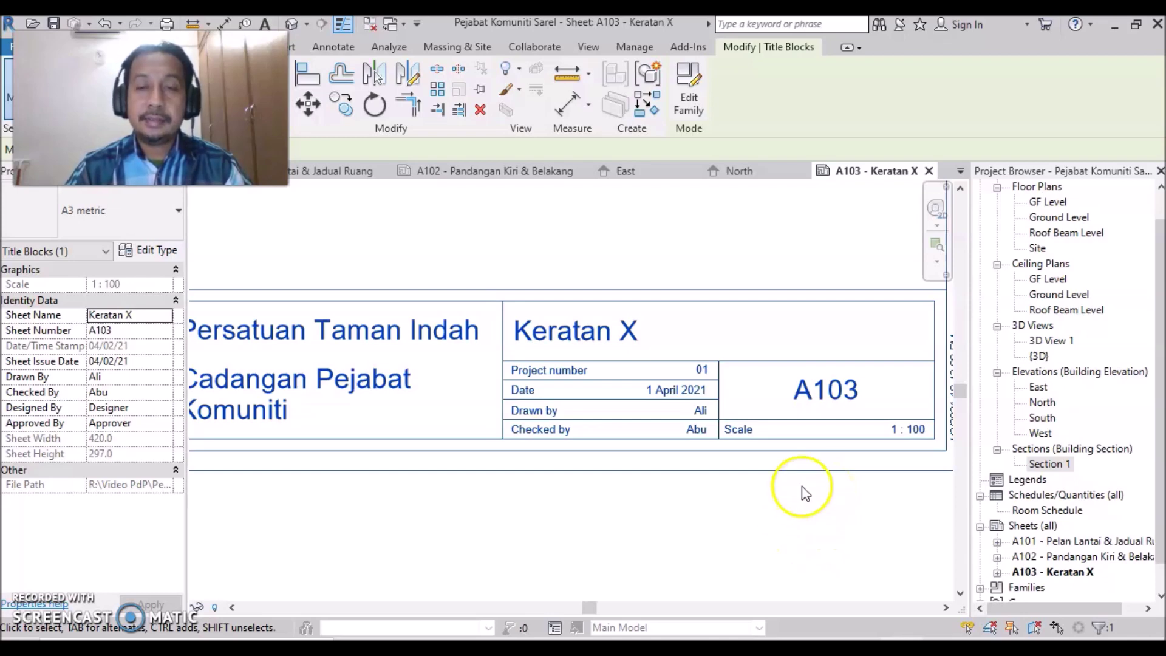
scroll(813, 484, "down", 1)
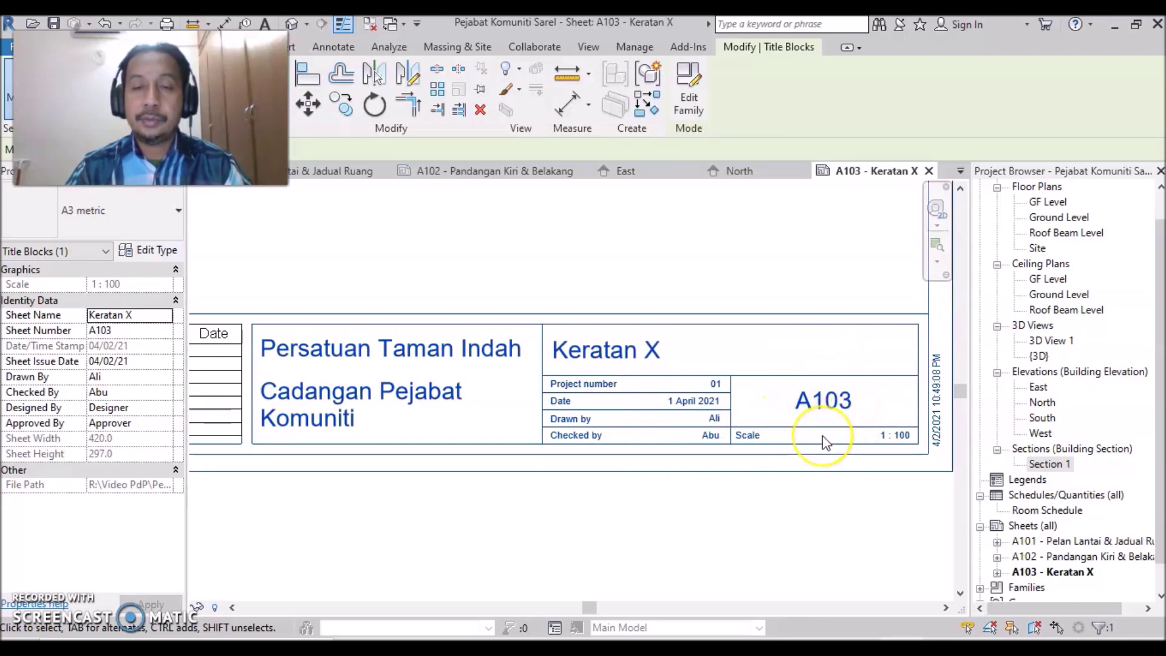
scroll(823, 436, "down", 2)
scroll(817, 443, "down", 3)
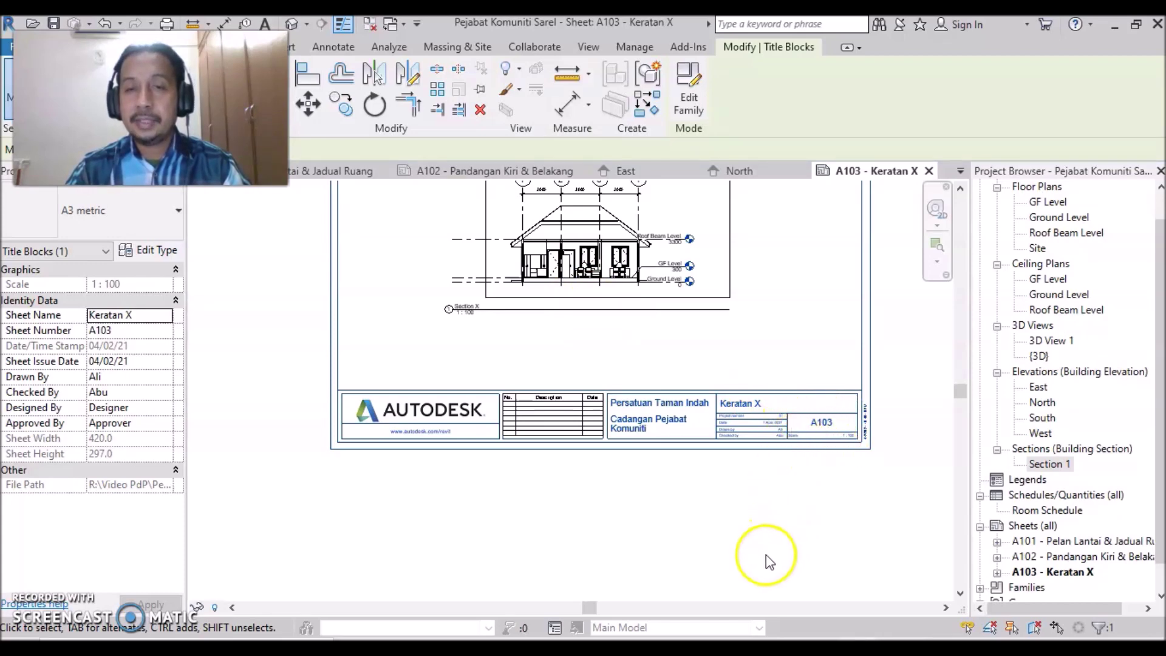
left_click(1046, 542)
double_click(1046, 542)
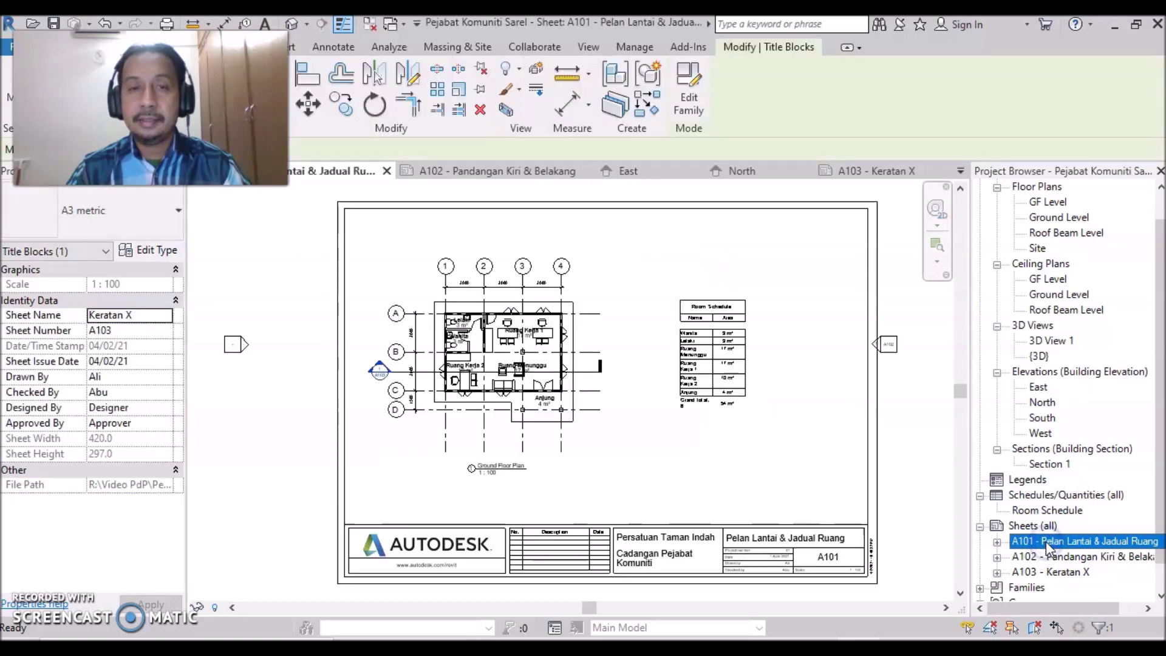
scroll(415, 392, "up", 2)
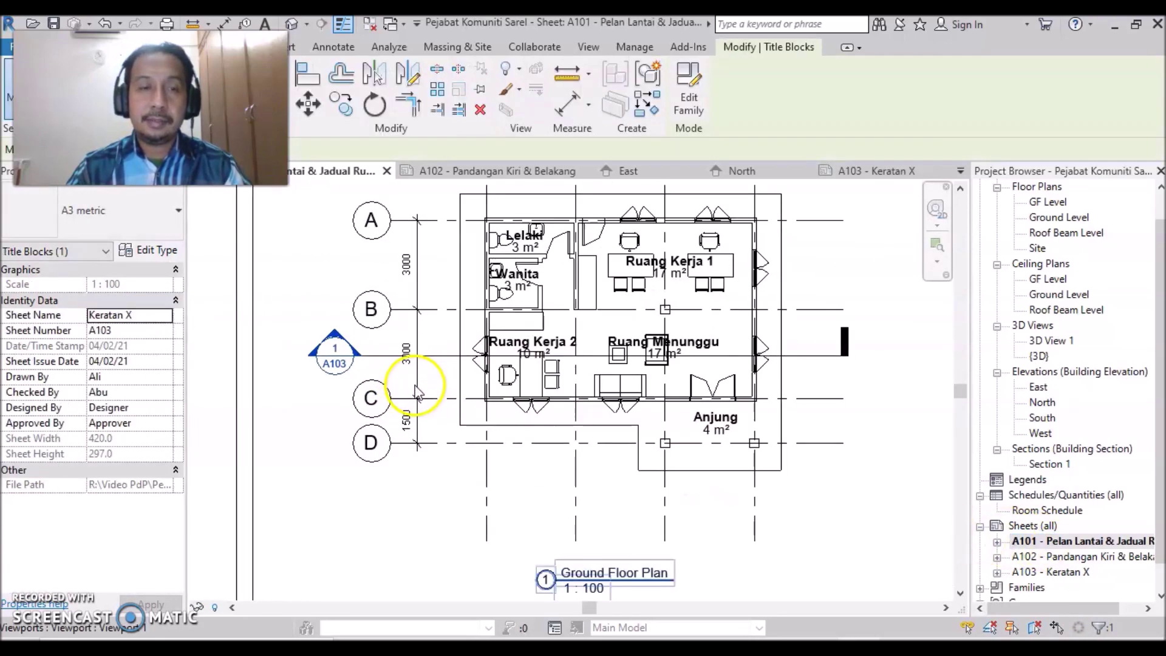
scroll(417, 391, "up", 1)
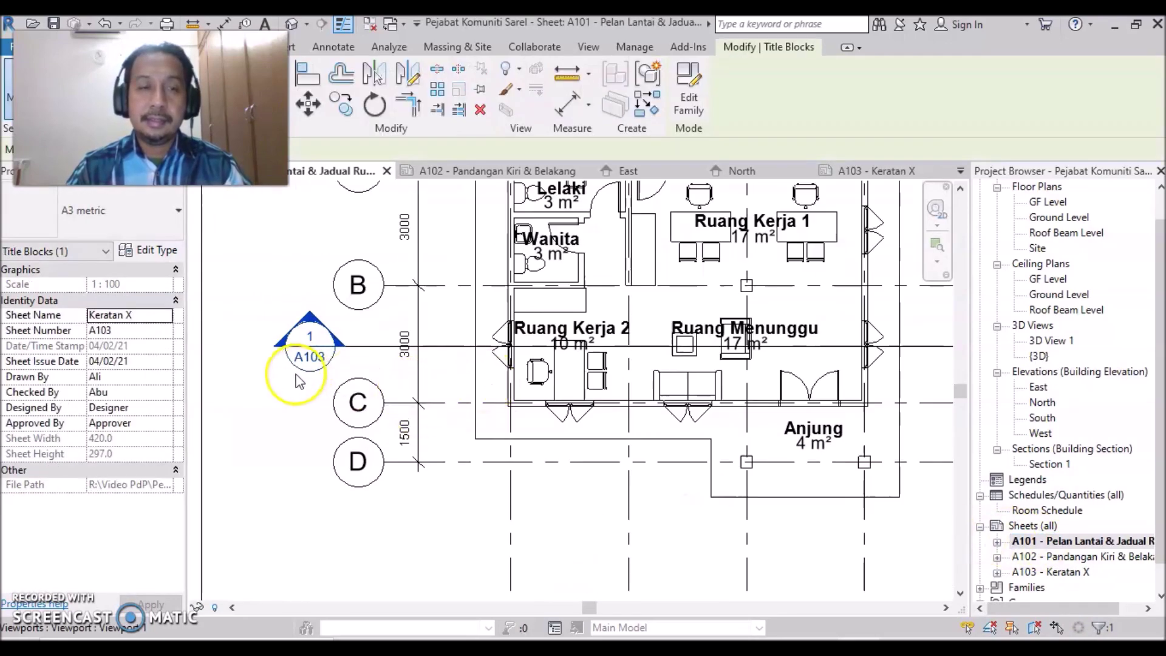
scroll(302, 380, "up", 1)
scroll(300, 377, "up", 2)
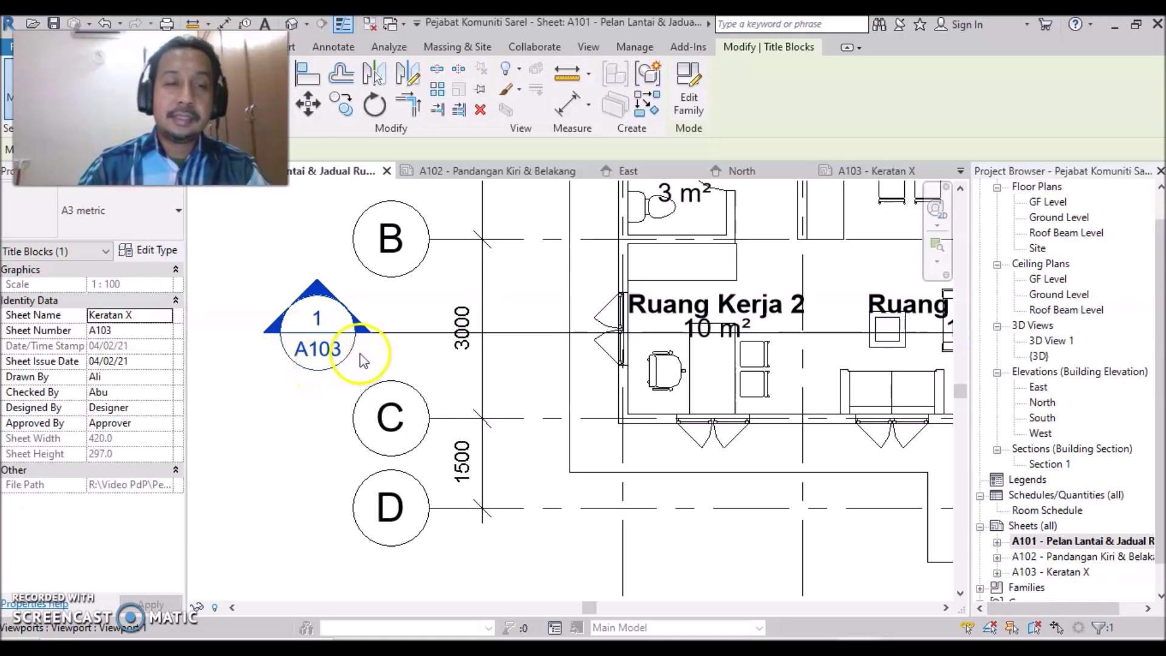
left_click(315, 351)
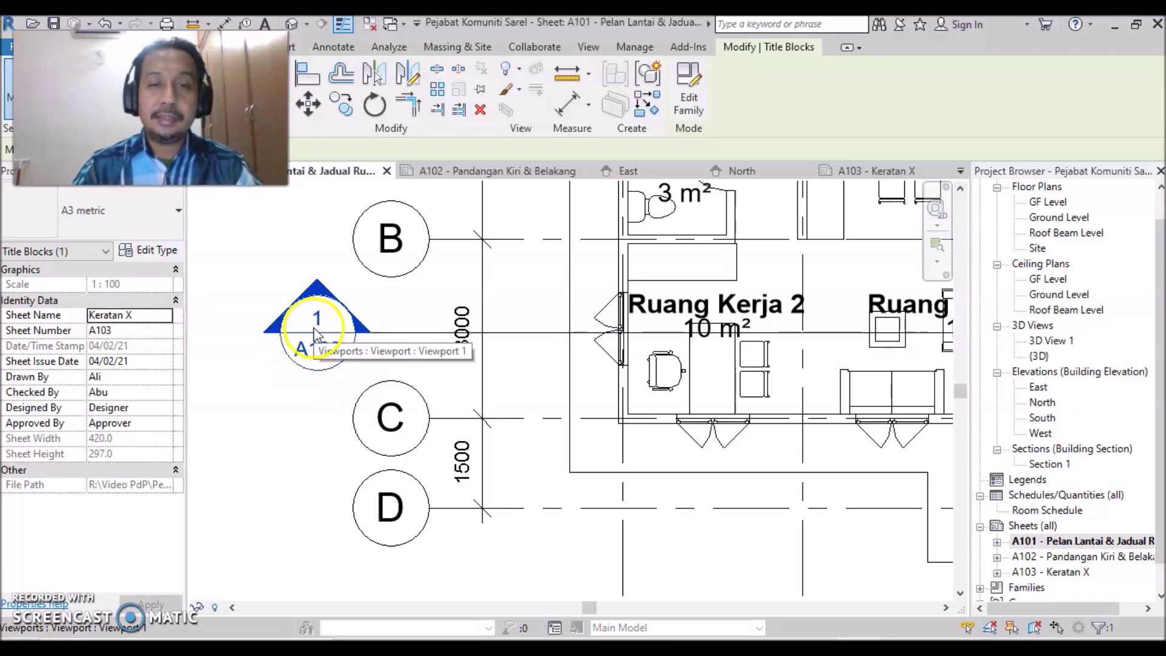
left_click(318, 328)
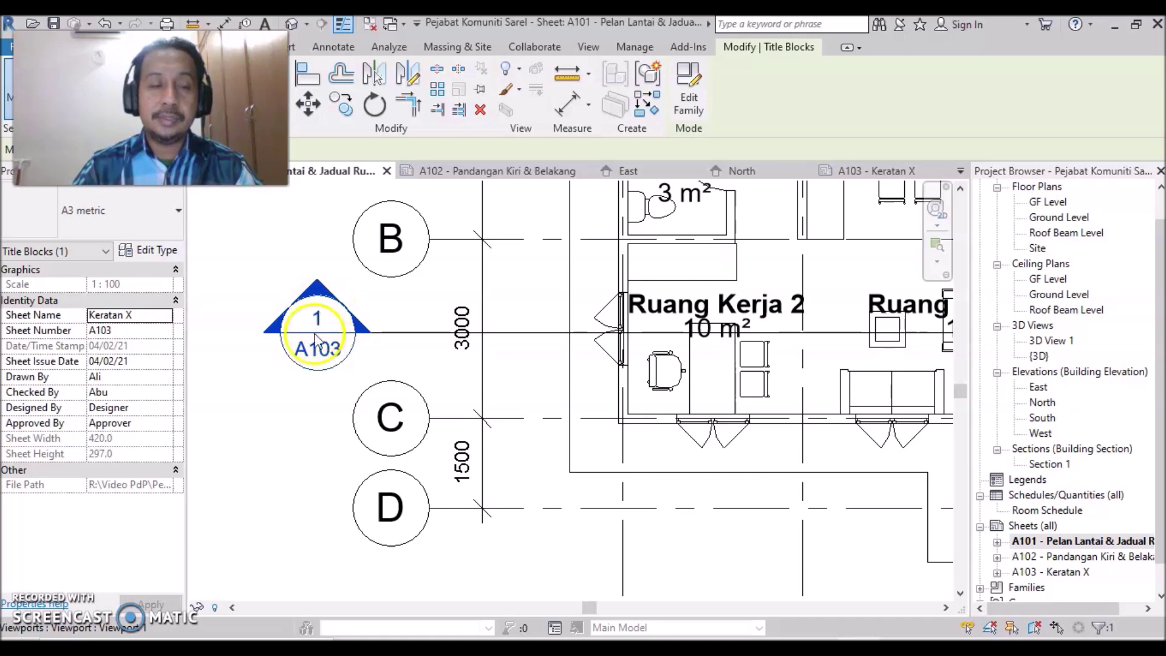
left_click(301, 365)
left_click(339, 357)
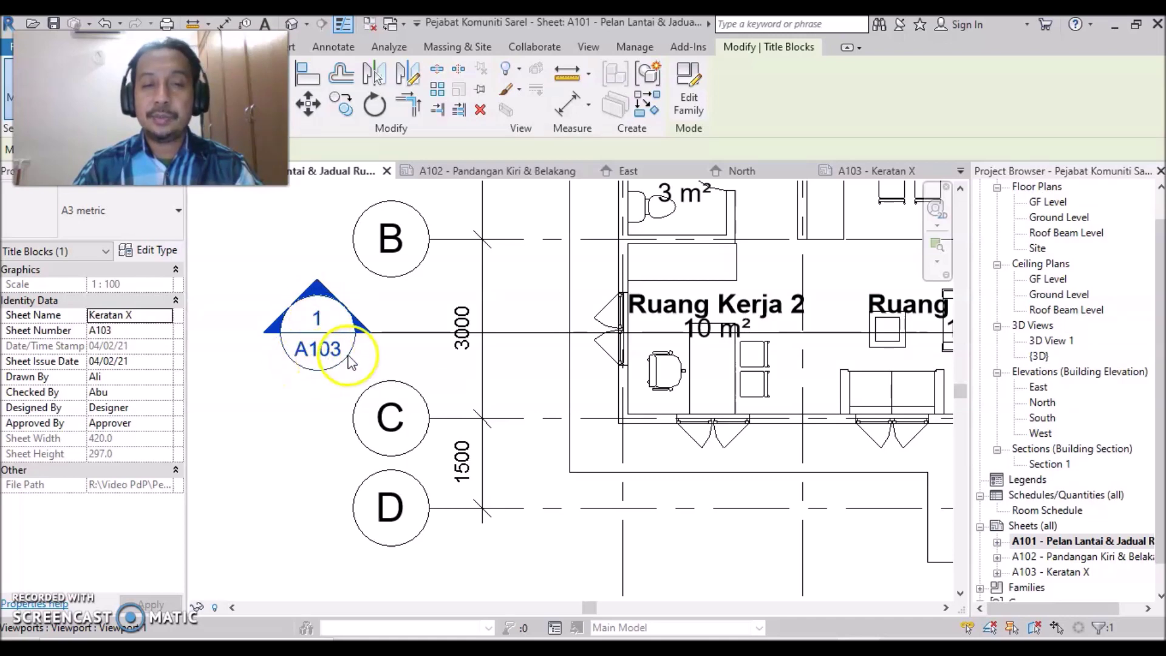
left_click(340, 358)
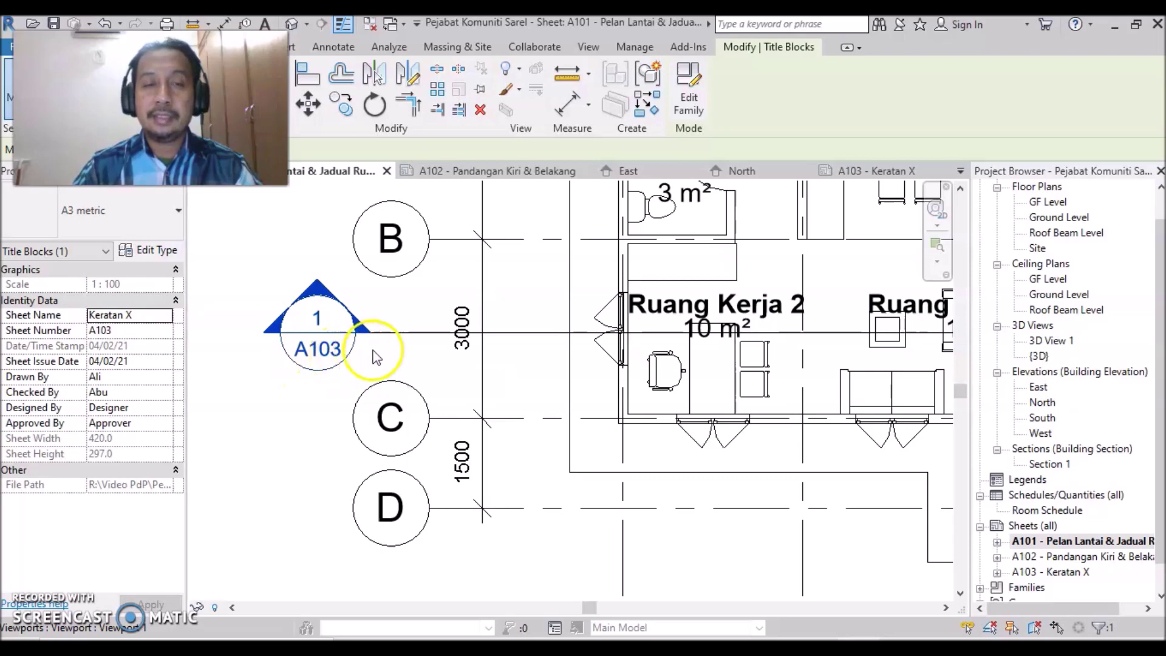
left_click(317, 354)
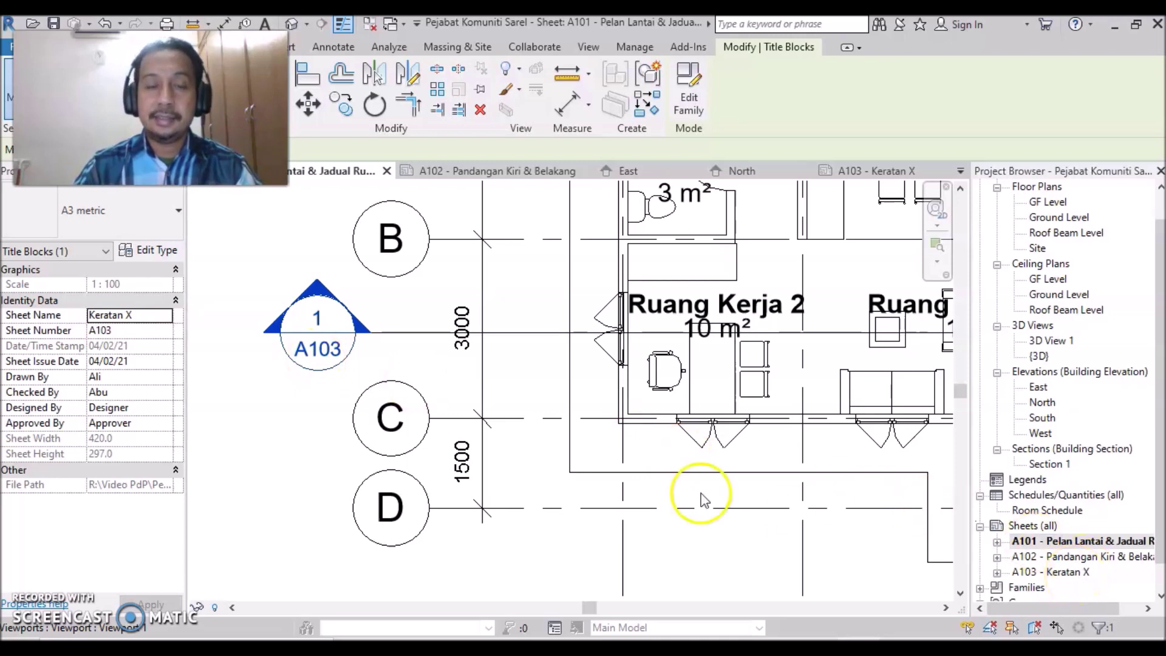
scroll(578, 465, "down", 1)
scroll(578, 468, "down", 1)
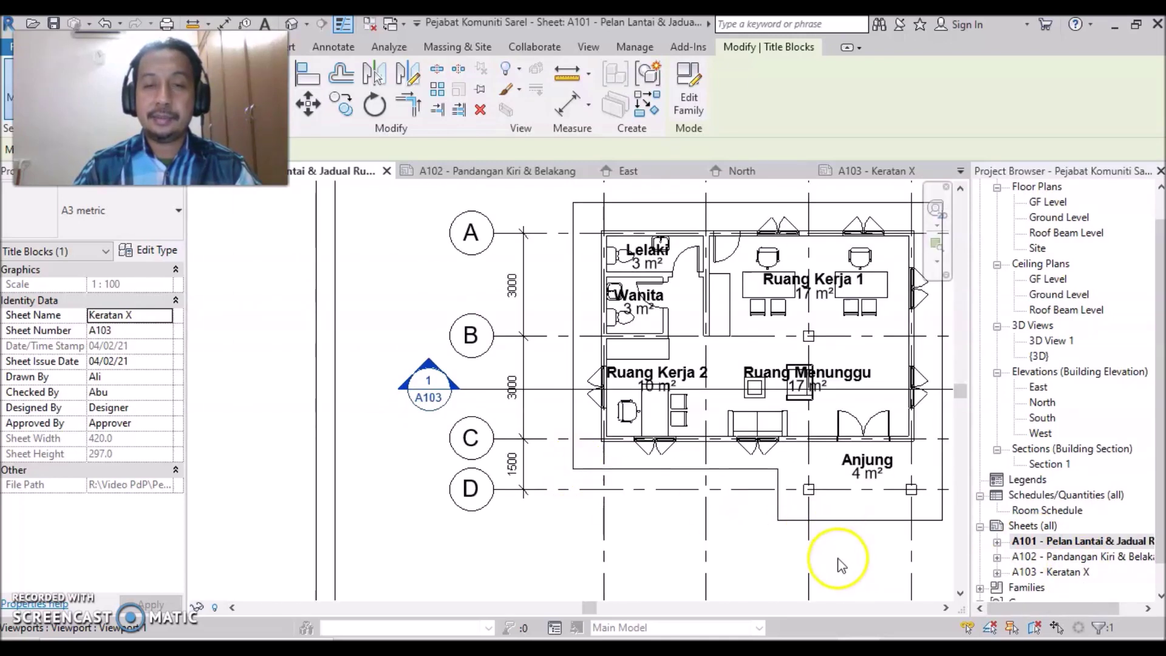
middle_click_drag(846, 556, 662, 570)
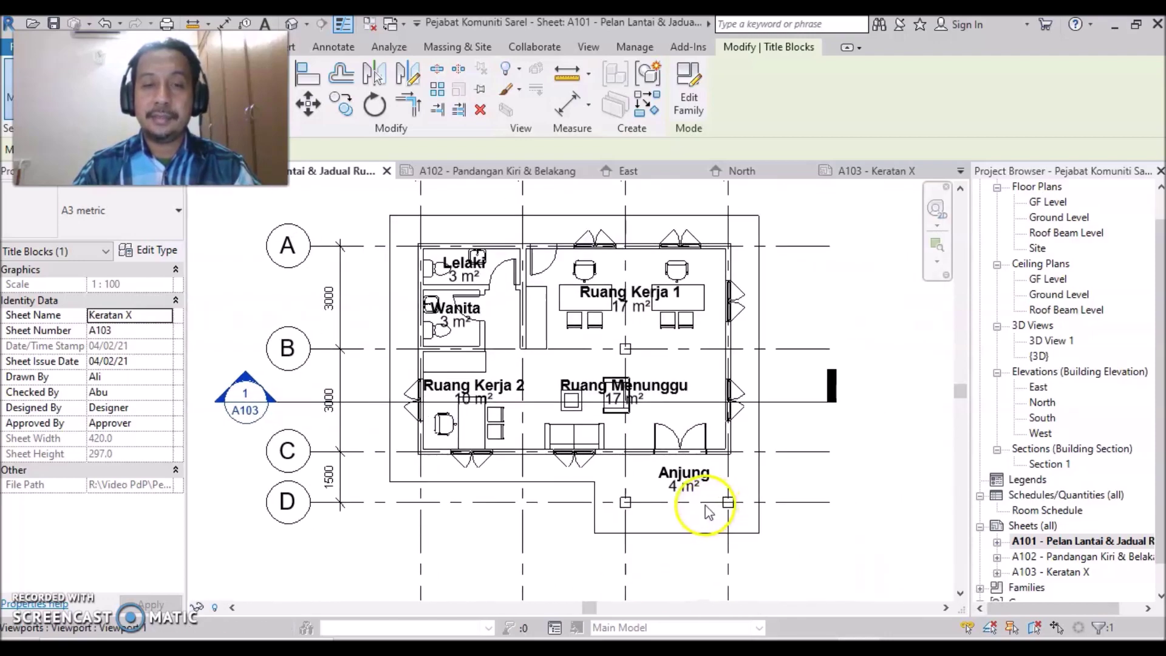
scroll(713, 507, "down", 1)
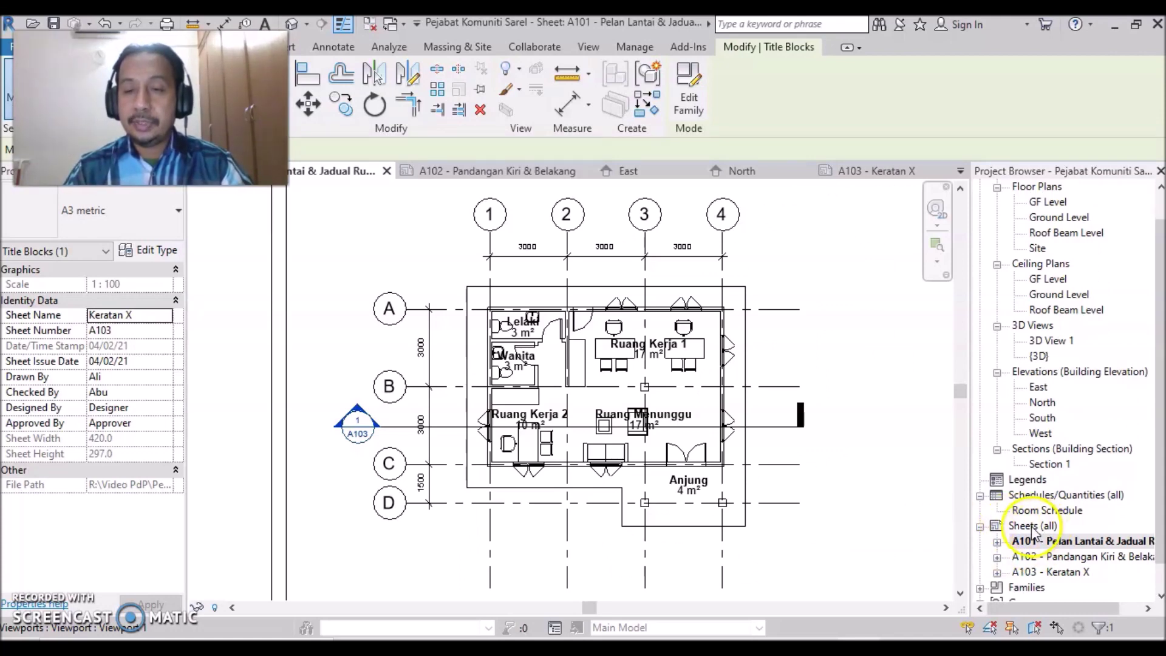
Create new sheet A104 with the A3 metric title block.
right_click(1033, 526)
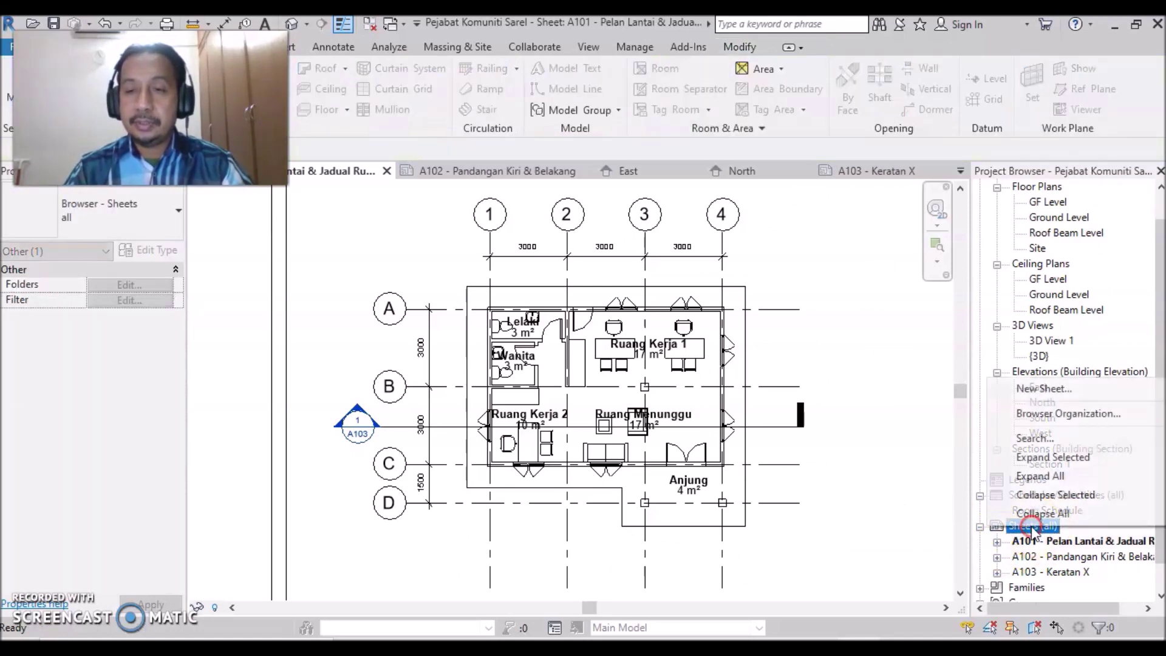
left_click(1059, 391)
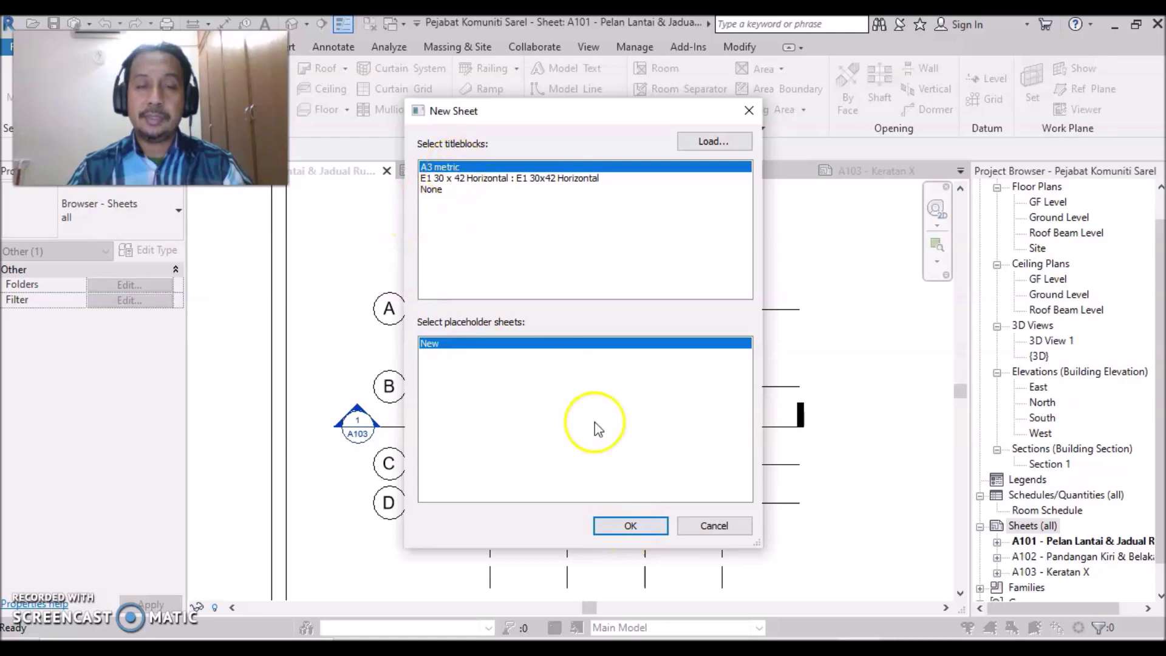
left_click(629, 526)
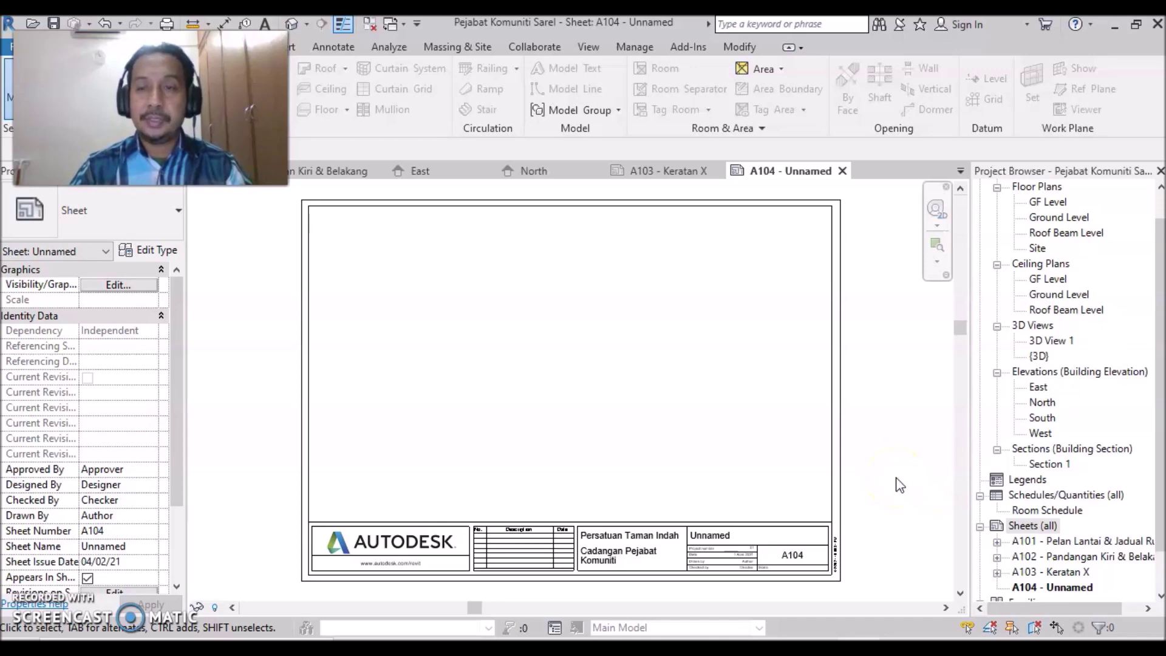
Place the 3D View 1 house perspective as a viewport on sheet A104.
left_click(1050, 341)
left_click_drag(875, 367, 589, 409)
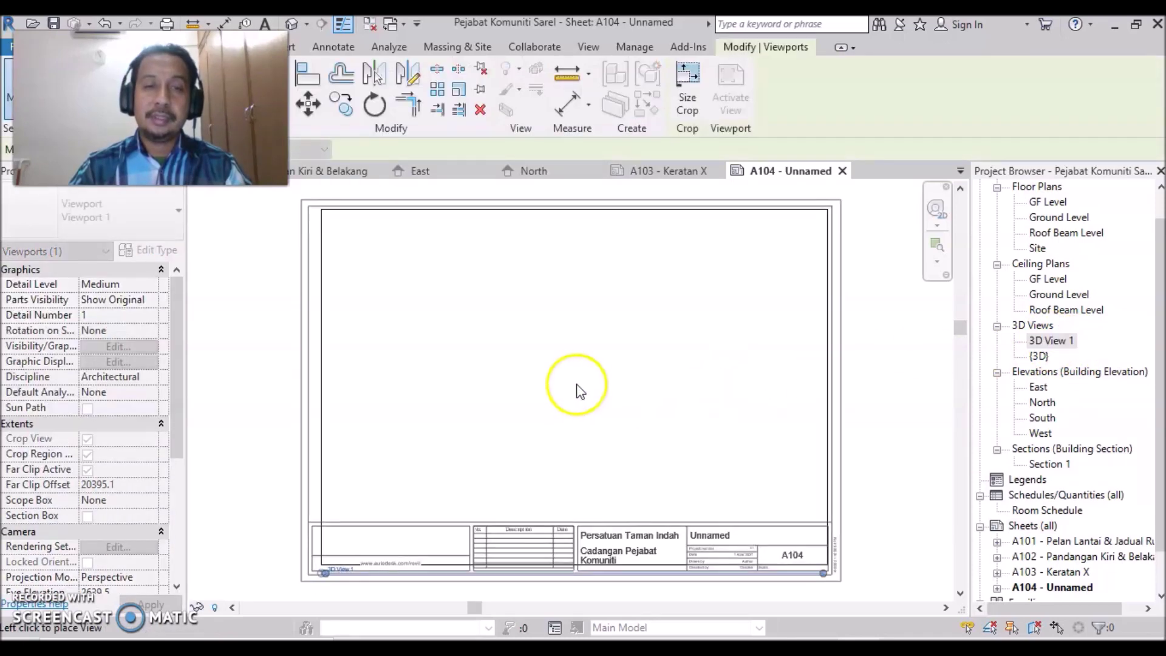
left_click(573, 321)
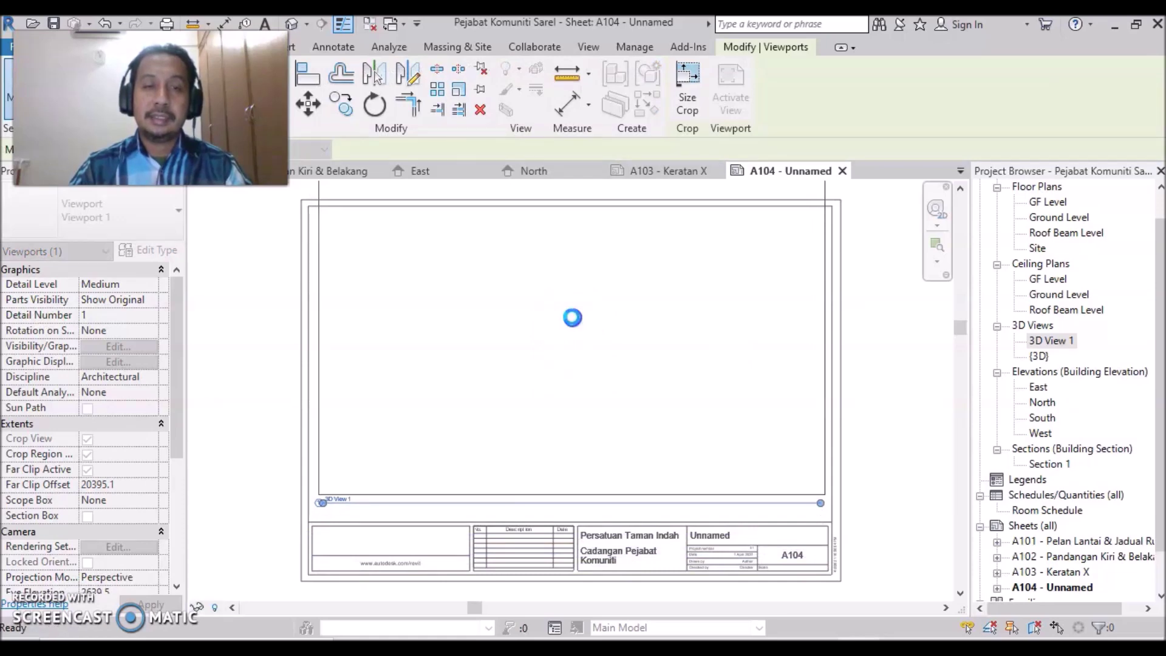
left_click(629, 349)
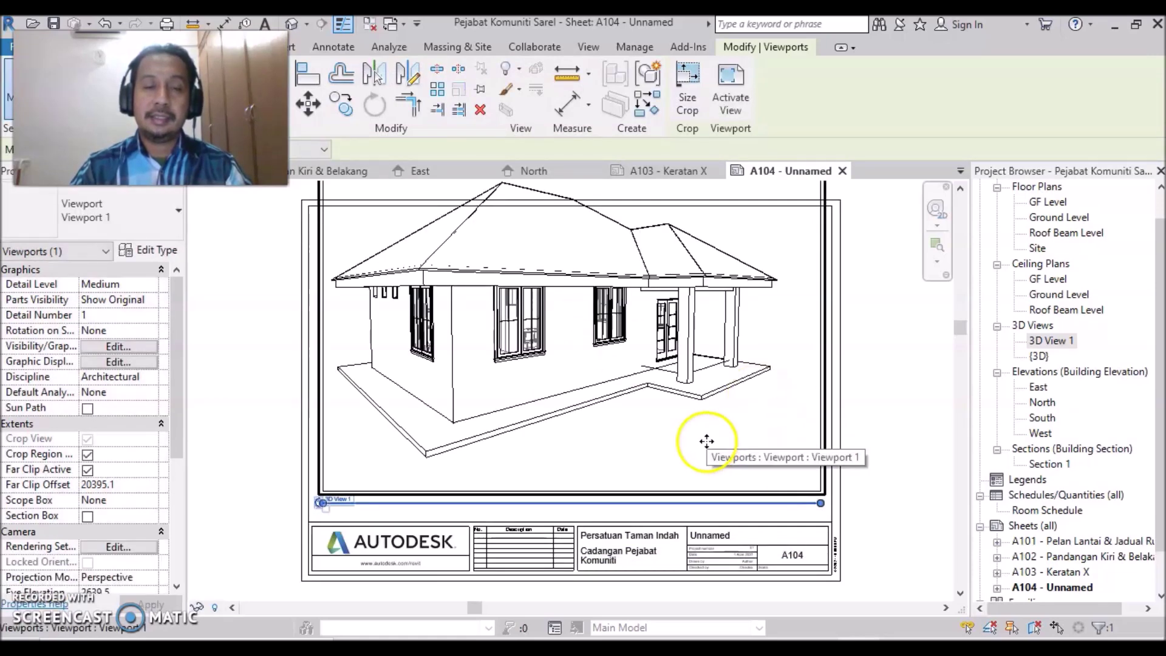
scroll(710, 442, "down", 2)
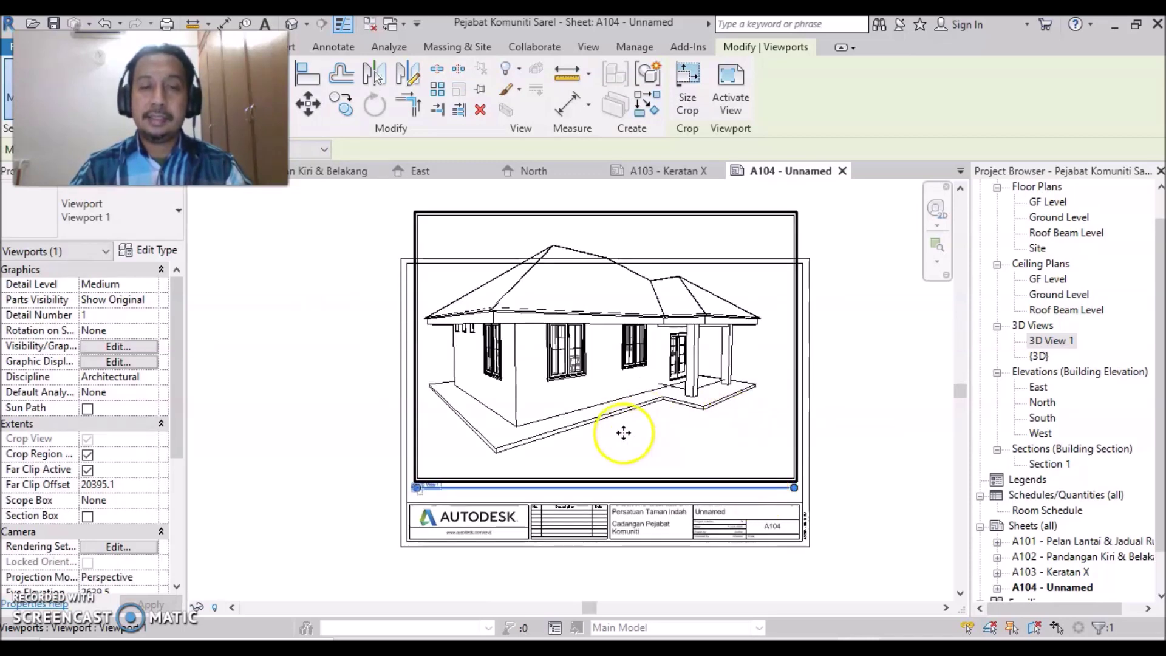
left_click(899, 384)
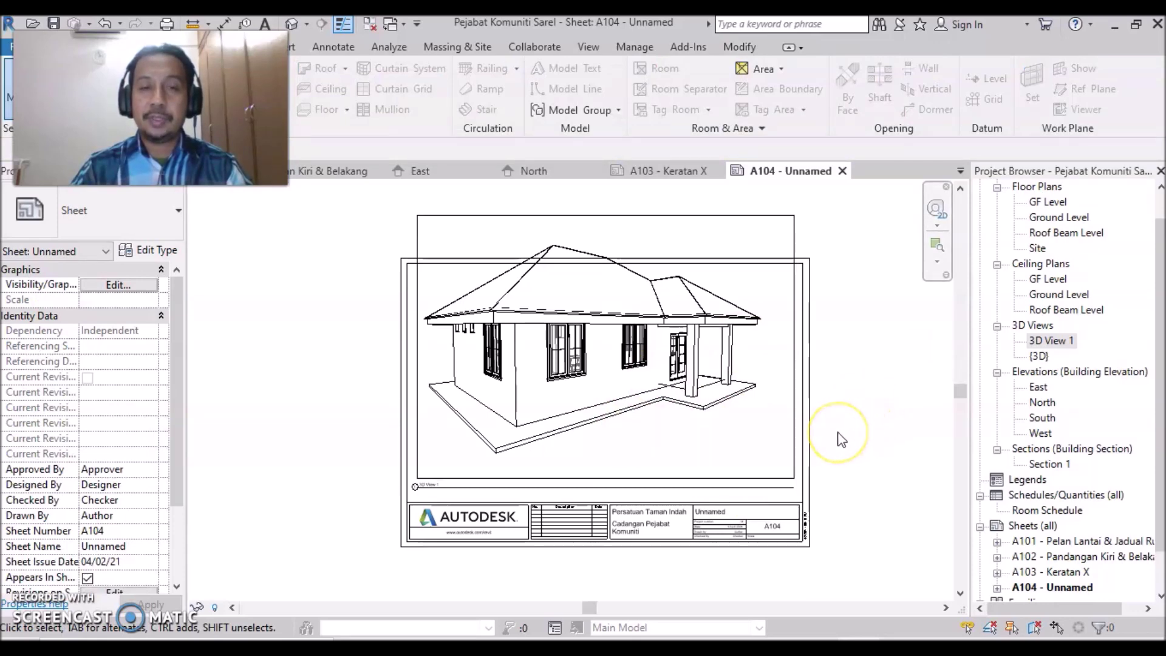
scroll(847, 448, "up", 1)
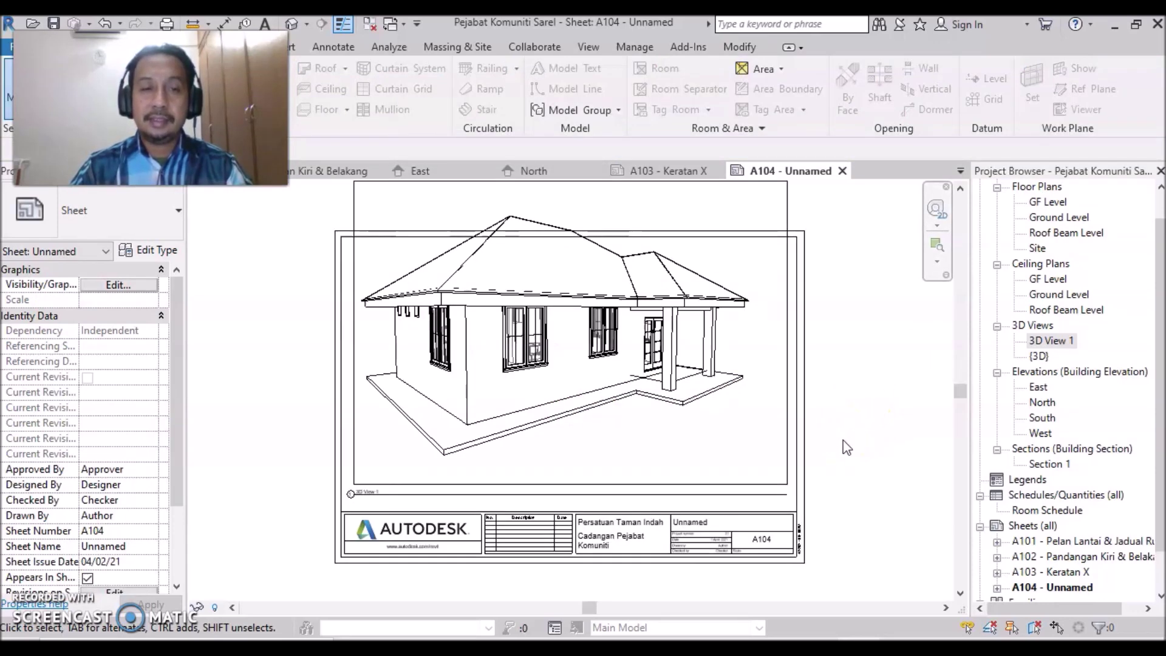
scroll(848, 448, "down", 2)
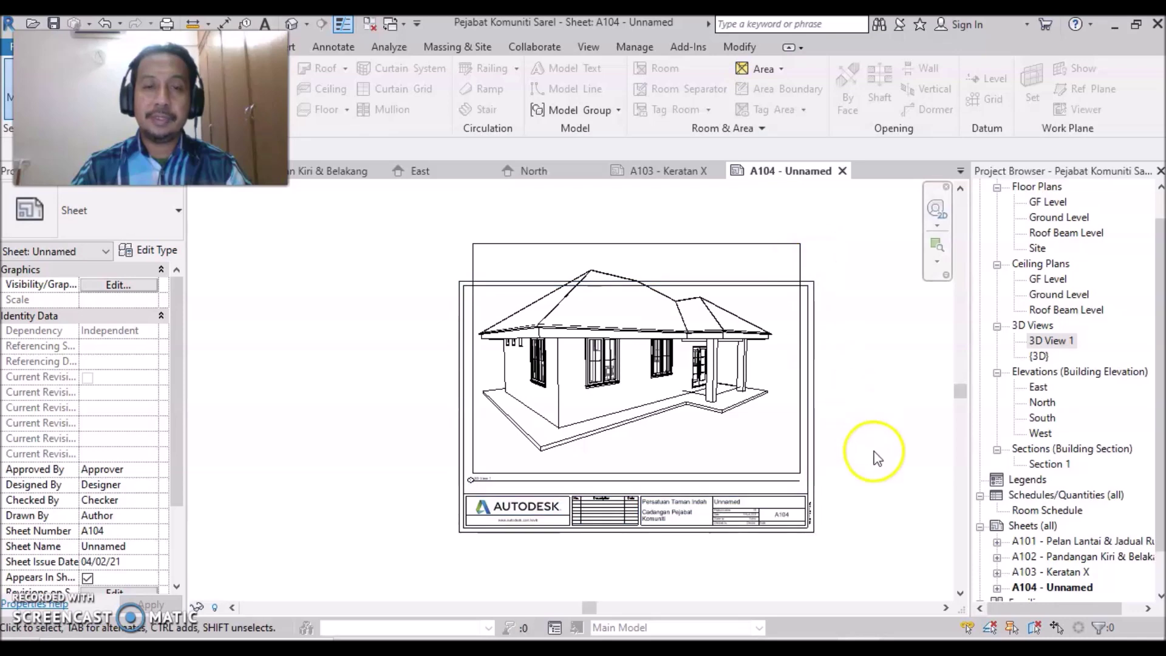
left_click(794, 249)
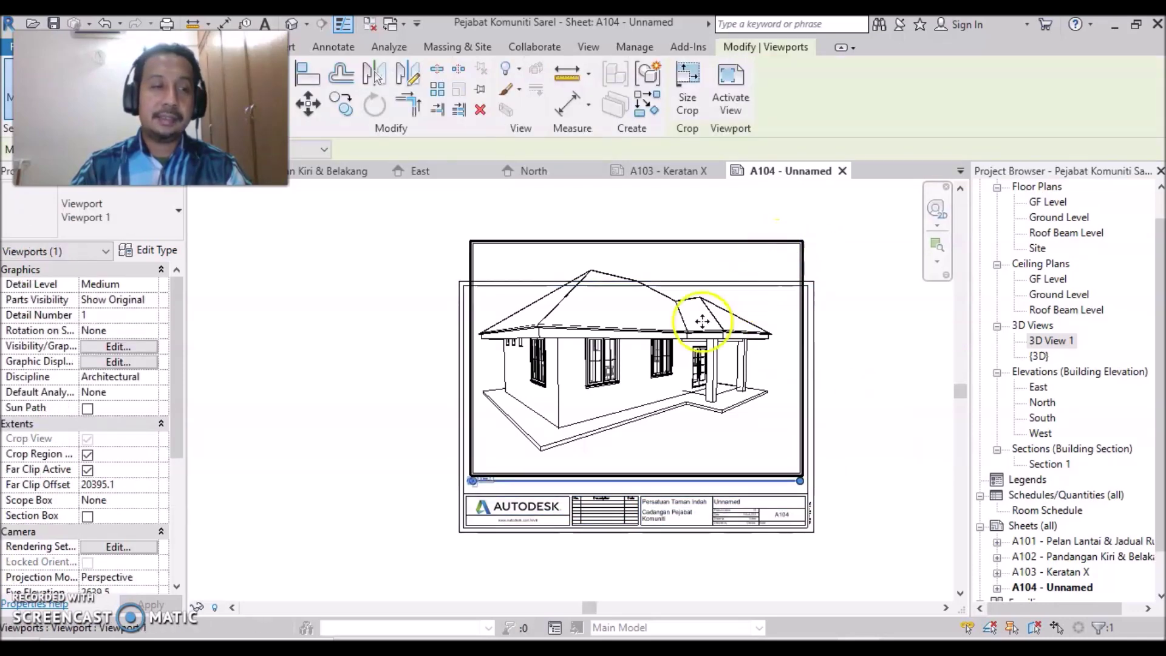
Turn off Crop Region Visible for the house perspective viewport.
left_click(110, 468)
left_click(88, 469)
left_click(88, 469)
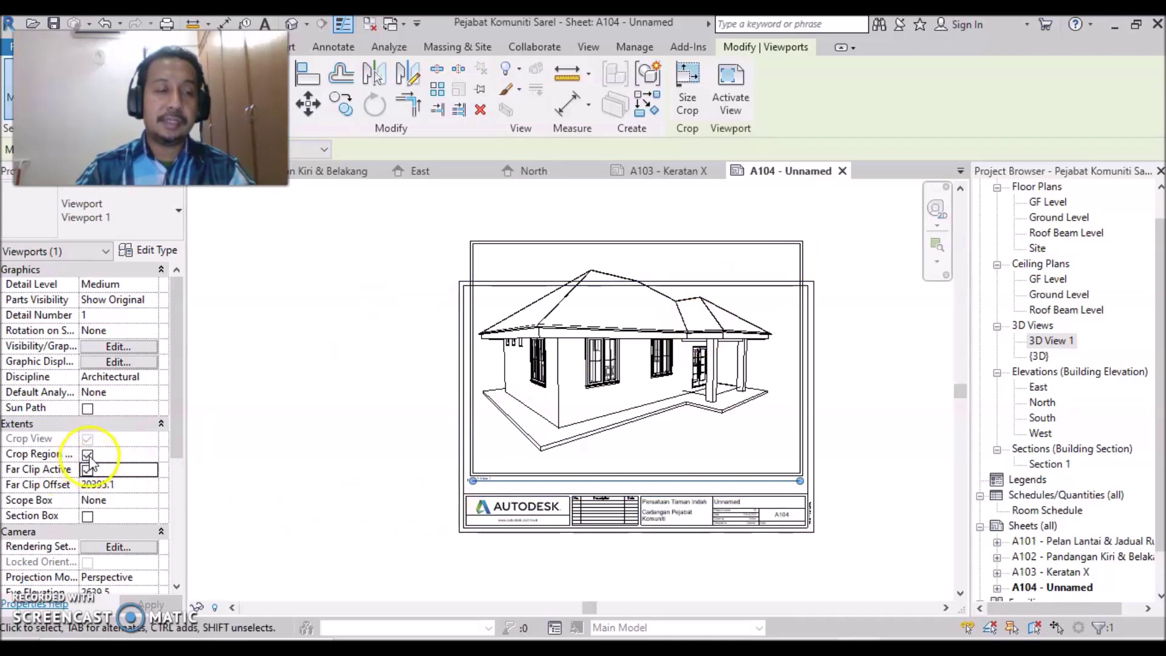
left_click(87, 455)
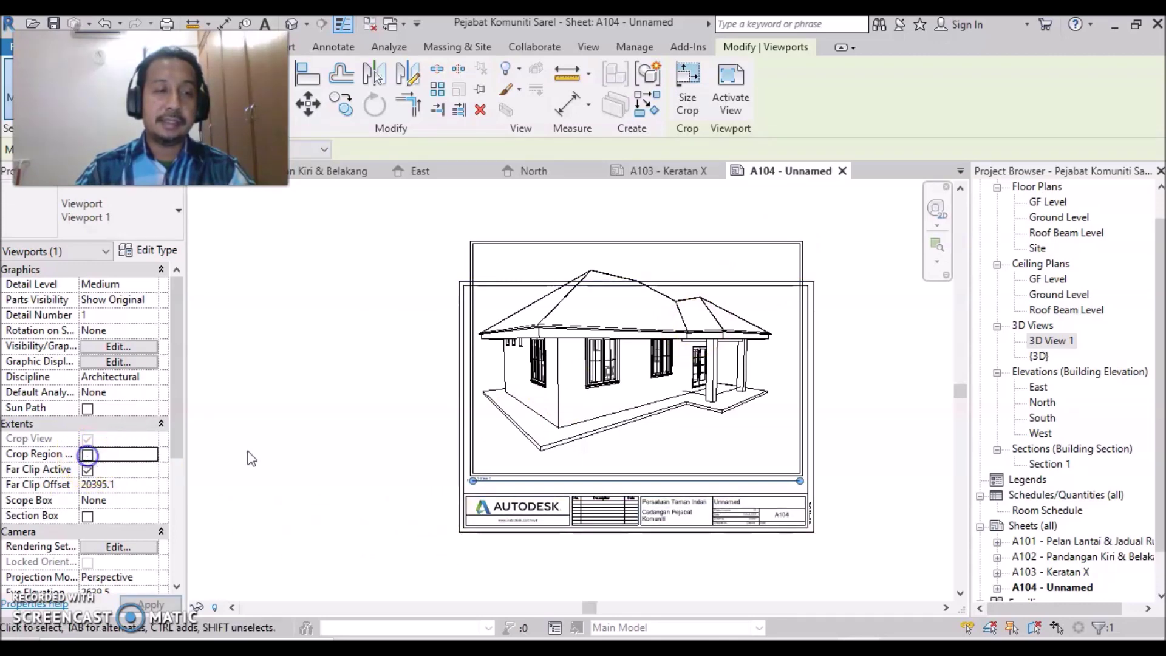
left_click(358, 465)
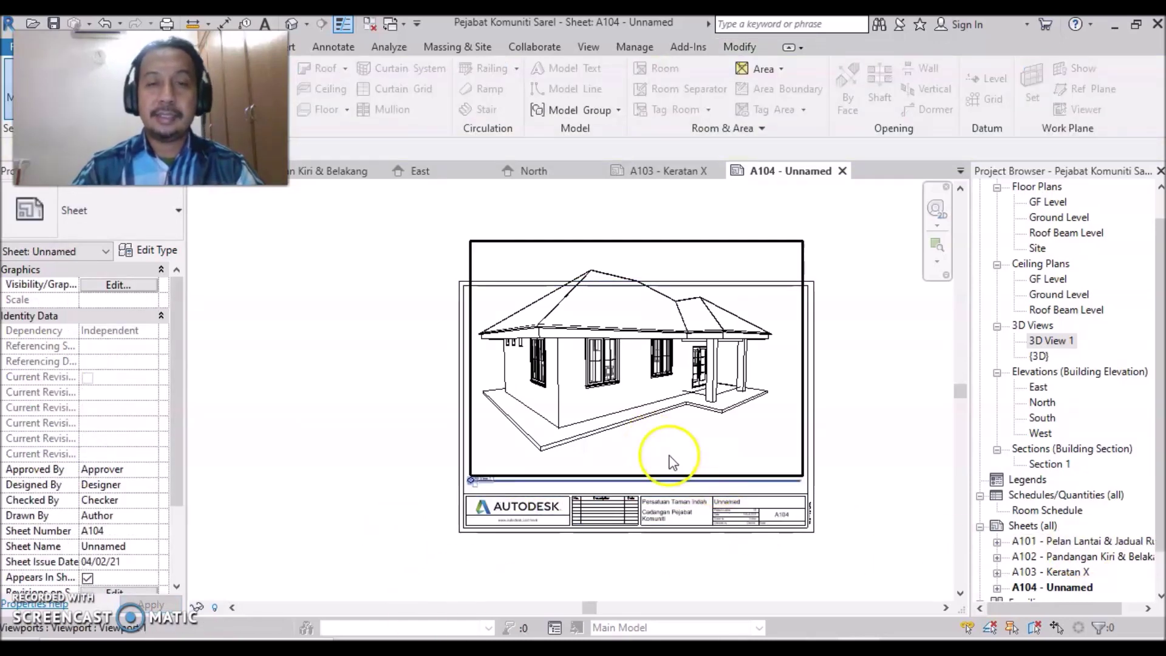
Move the house viewport down inside the sheet border.
left_click(690, 404)
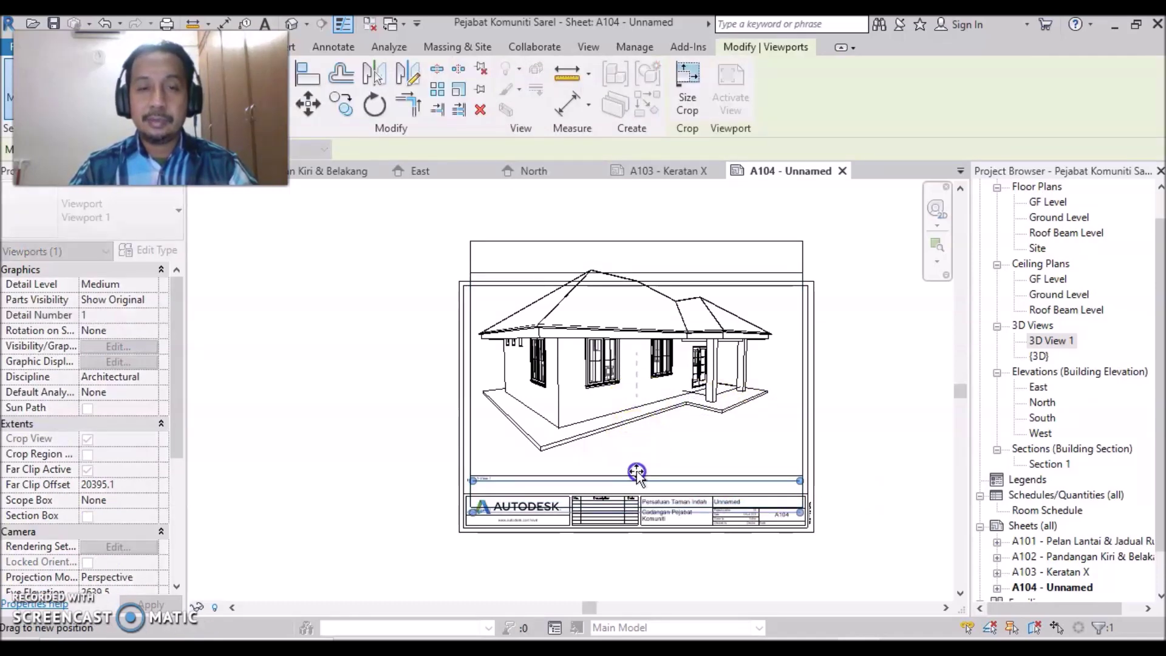
left_click_drag(636, 450, 635, 482)
left_click(870, 486)
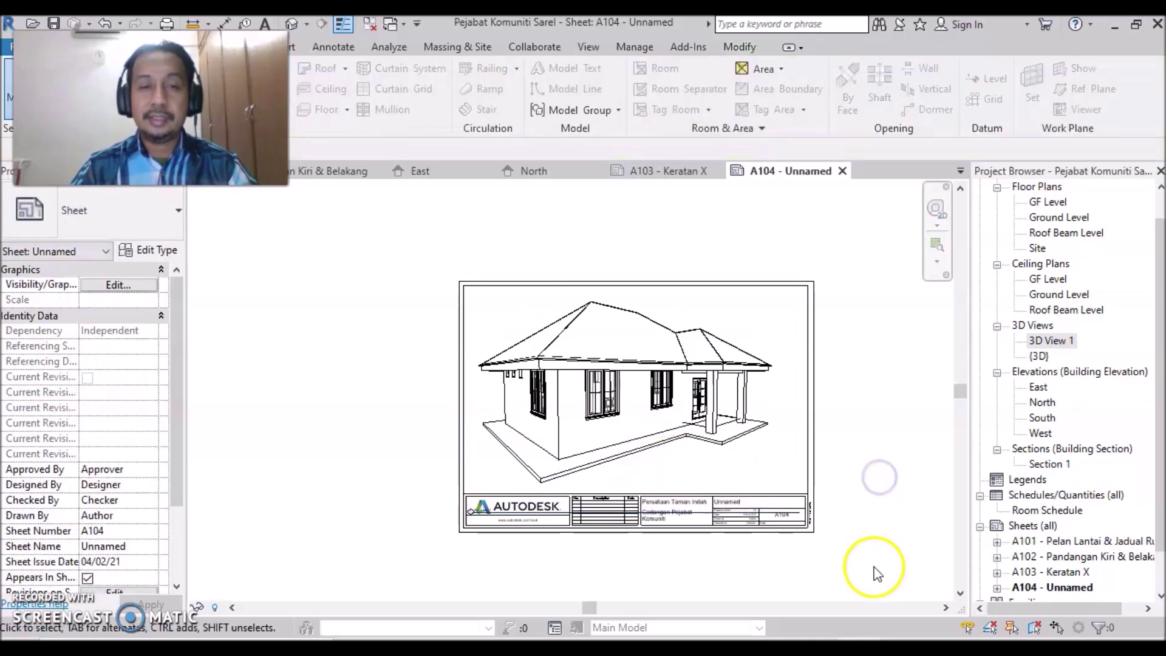
Move the 3D View 1 viewport title above the title block and shorten its title line.
scroll(474, 533, "up", 2)
scroll(495, 499, "up", 2)
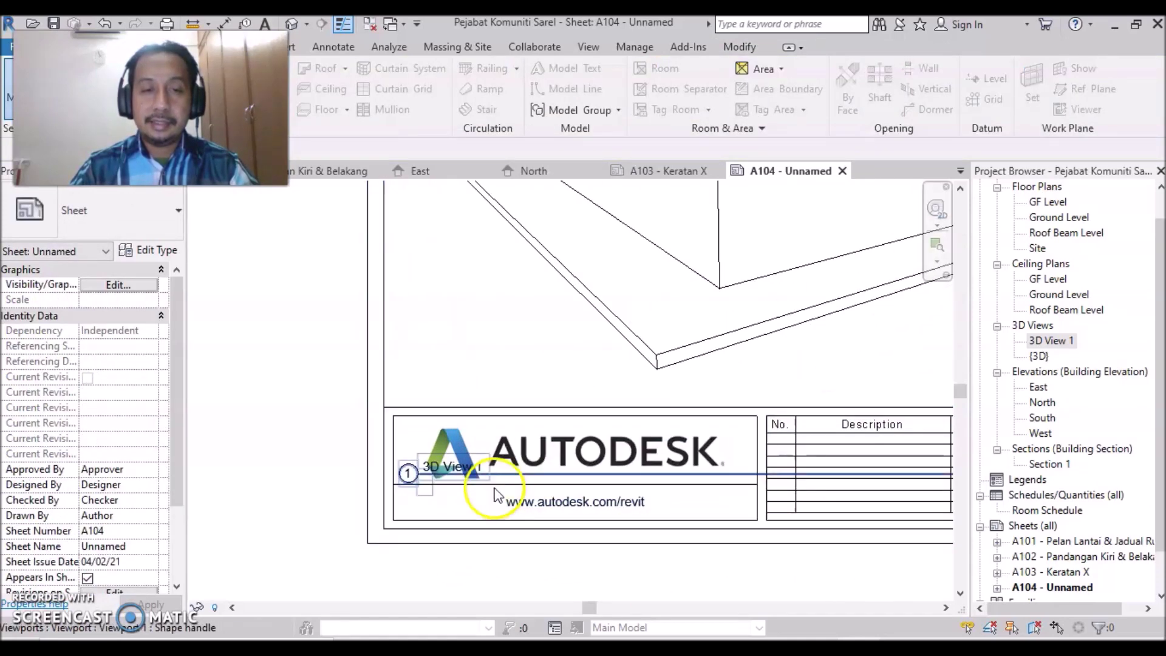
left_click(486, 481)
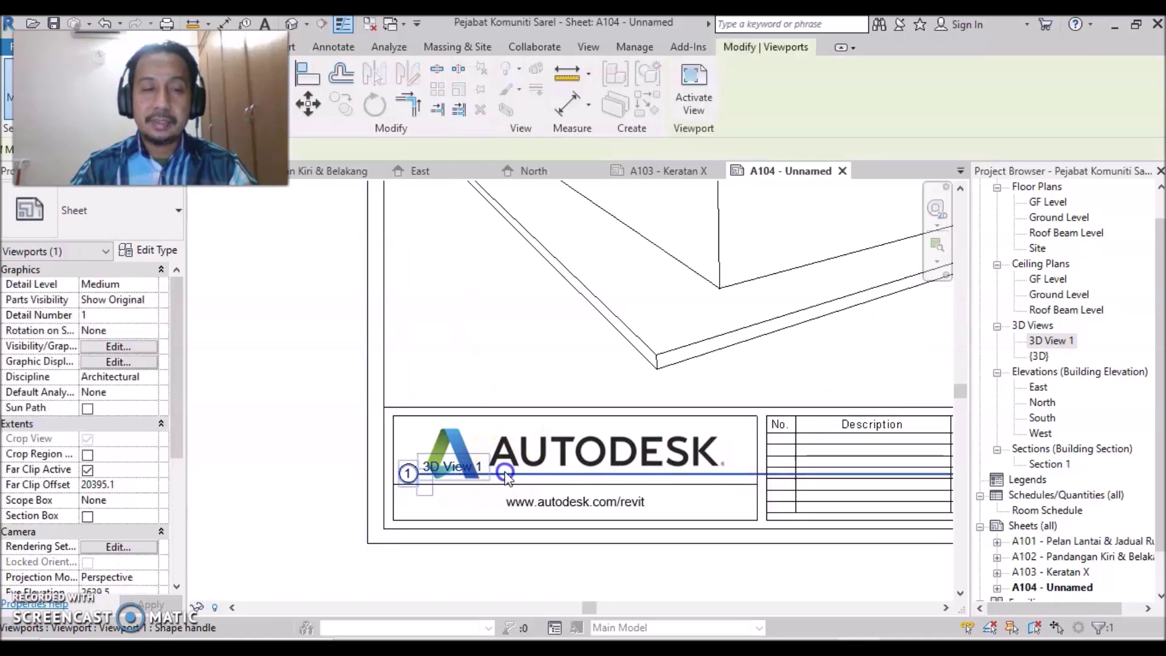
left_click_drag(486, 481, 508, 387)
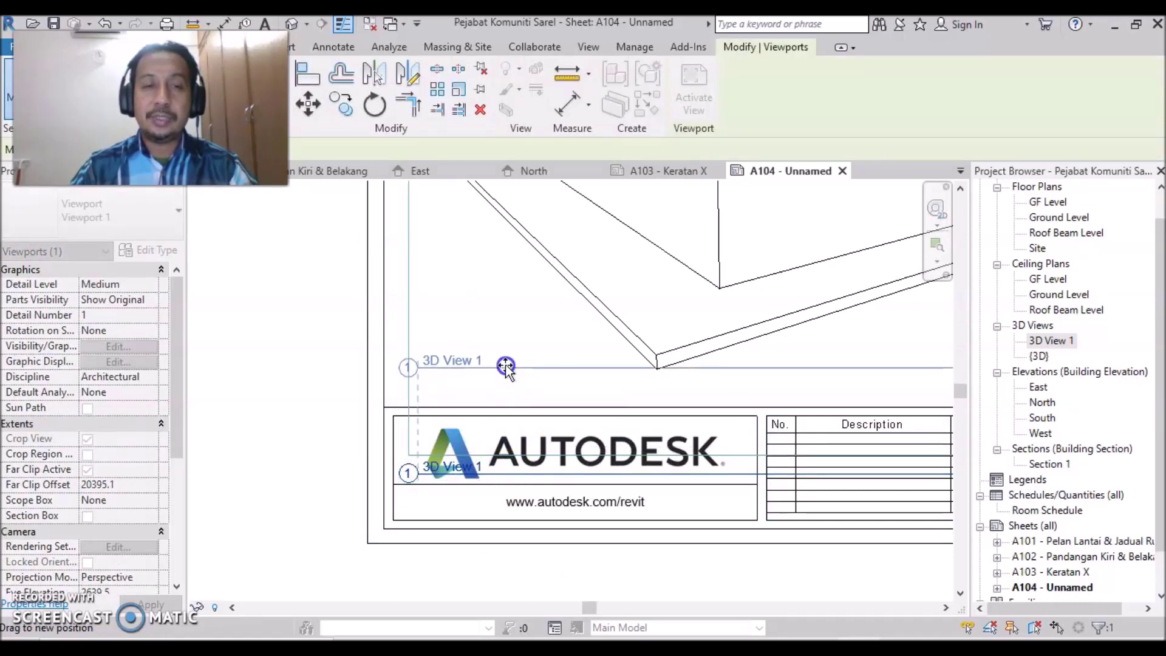
left_click_drag(508, 386, 504, 355)
left_click(302, 373)
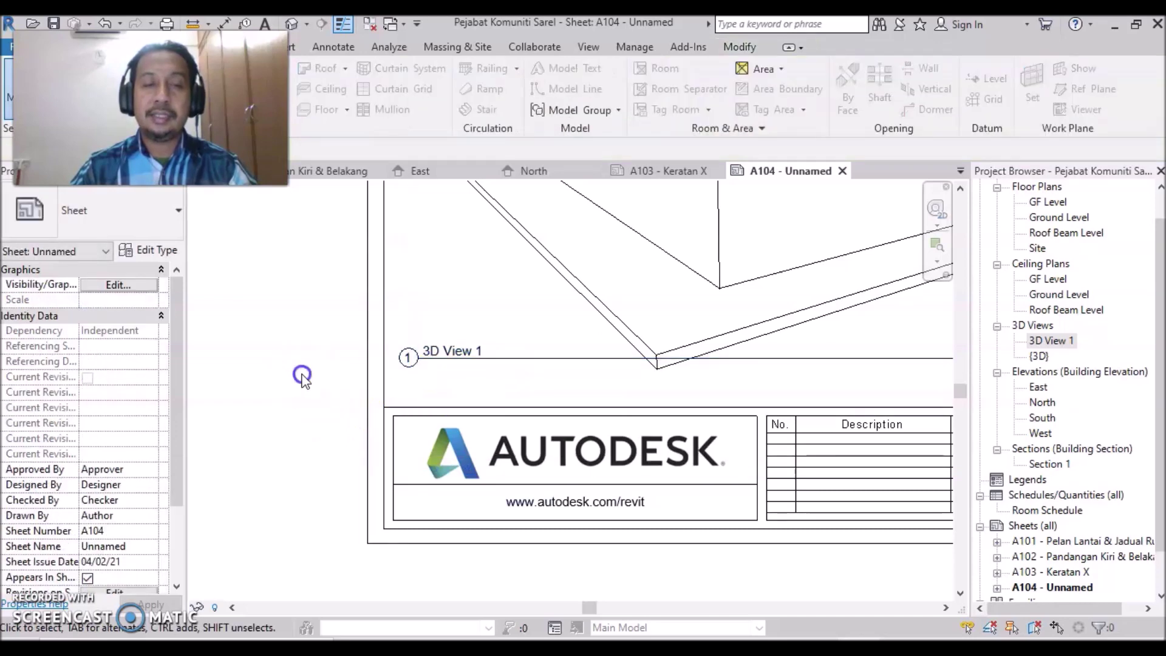
scroll(337, 428, "down", 1)
left_click_drag(620, 338, 800, 404)
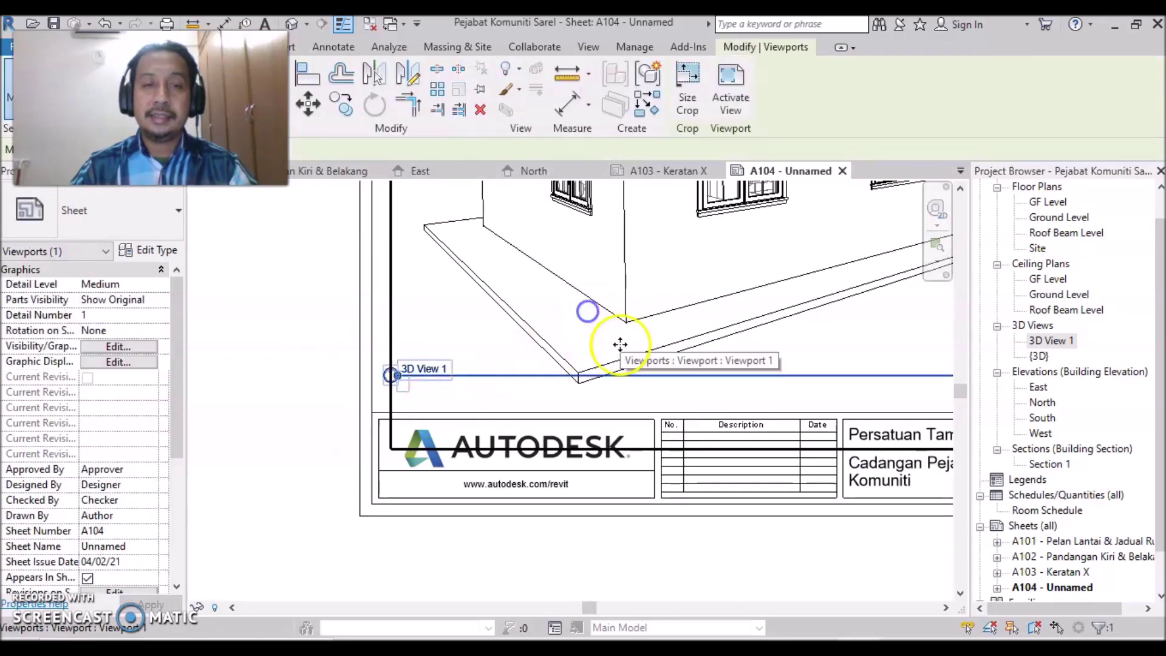
middle_click_drag(799, 404, 552, 400)
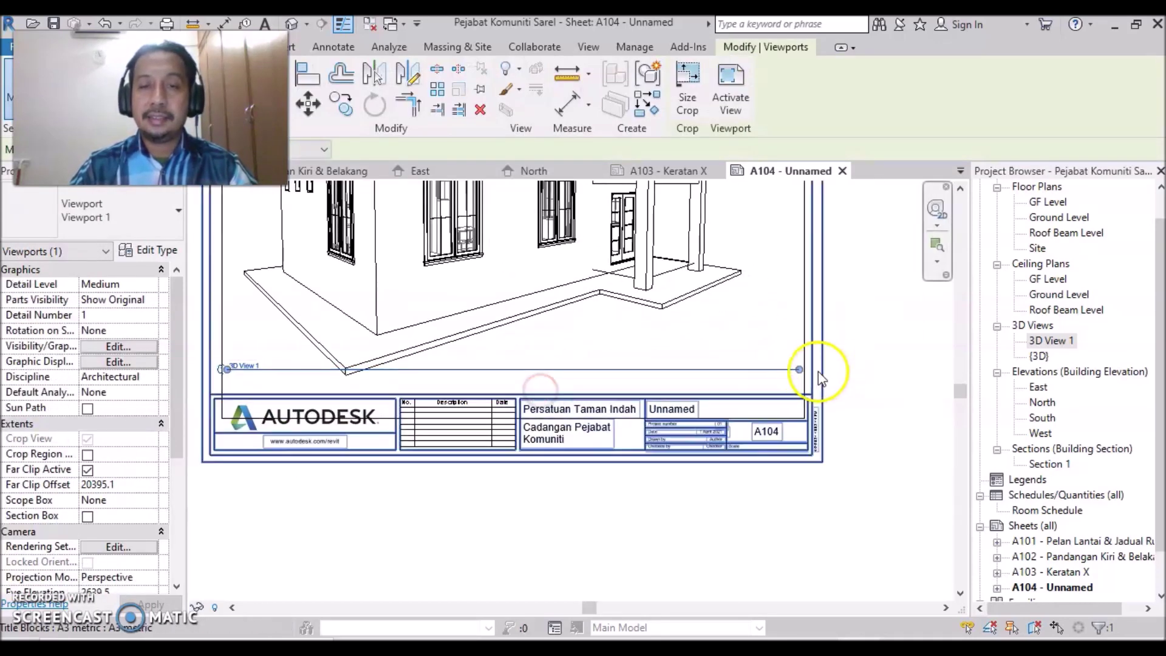
left_click_drag(800, 372, 272, 373)
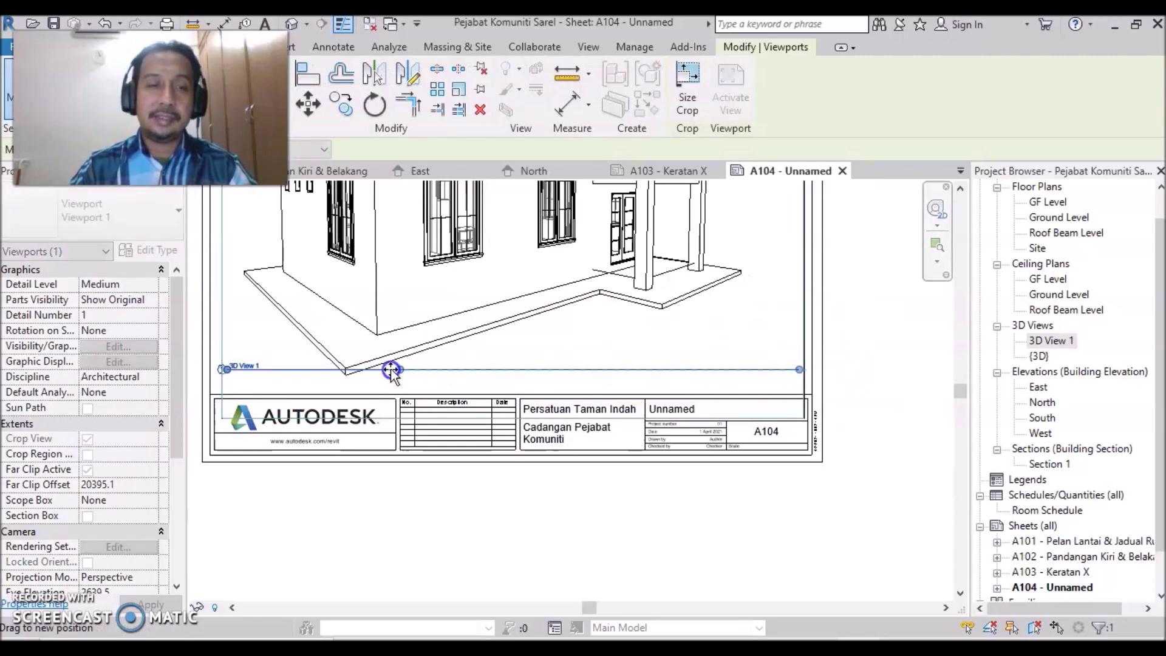
left_click(892, 447)
Select the 3D View 1 viewport and start editing its Title on Sheet property.
scroll(360, 515, "up", 1)
scroll(361, 515, "up", 1)
middle_click_drag(362, 510, 592, 574)
scroll(508, 522, "up", 1)
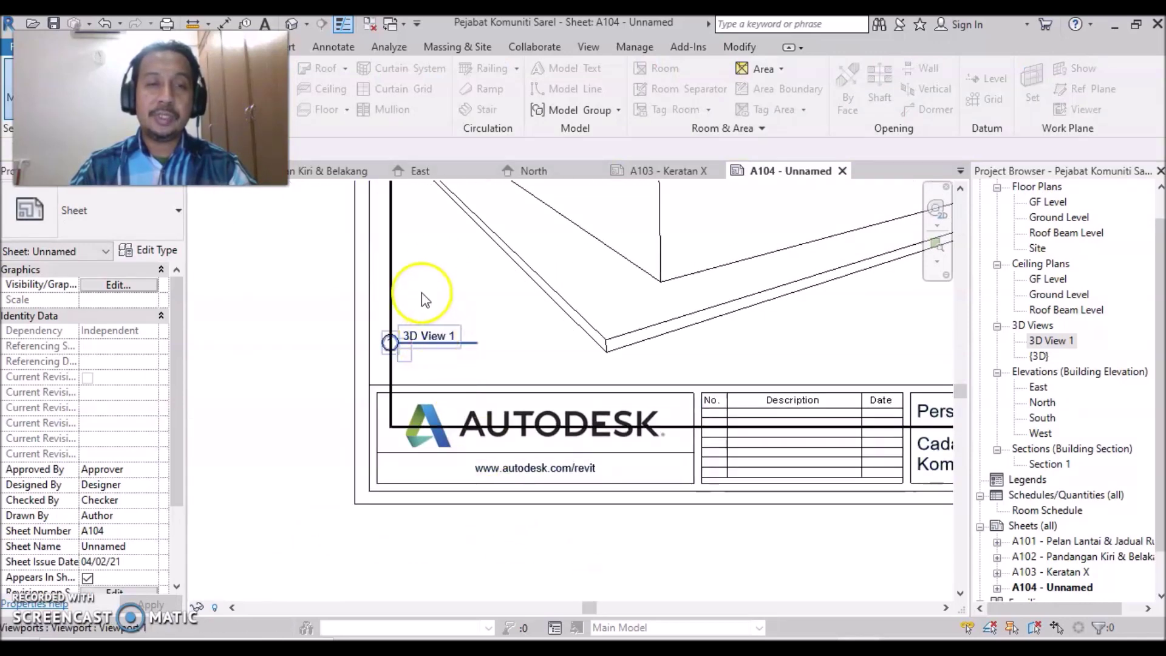
left_click(428, 343)
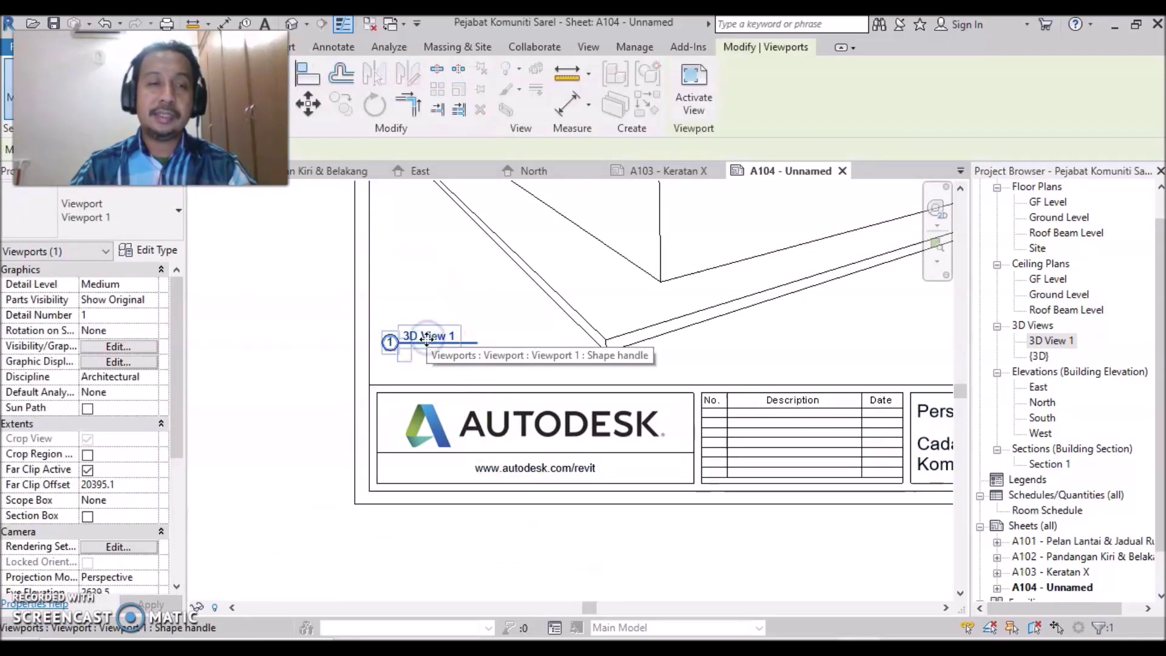
left_click_drag(176, 395, 176, 497)
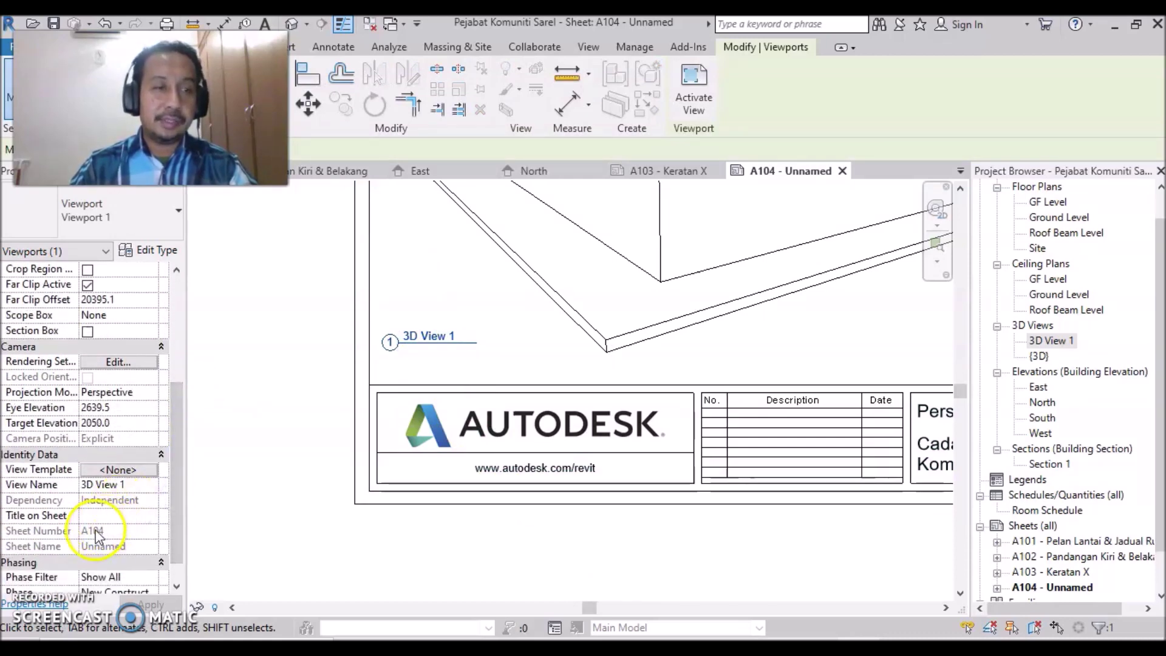
left_click(110, 516)
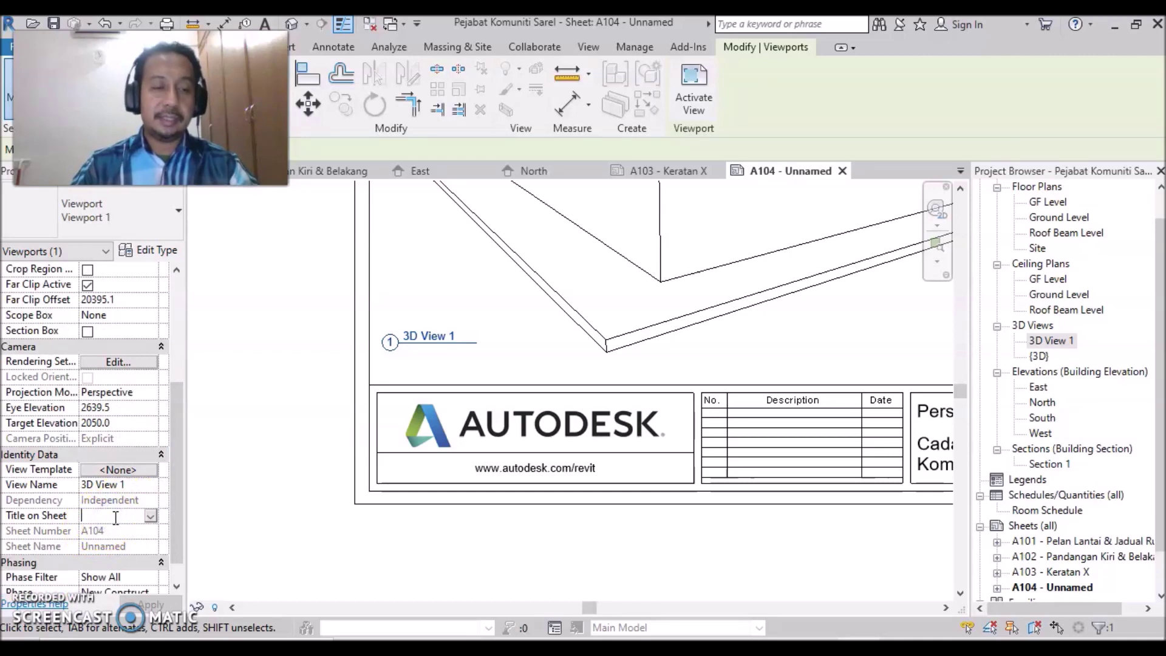
Set the viewport's Title on Sheet to 'Perspective View' and zoom to the title block.
type("Pers")
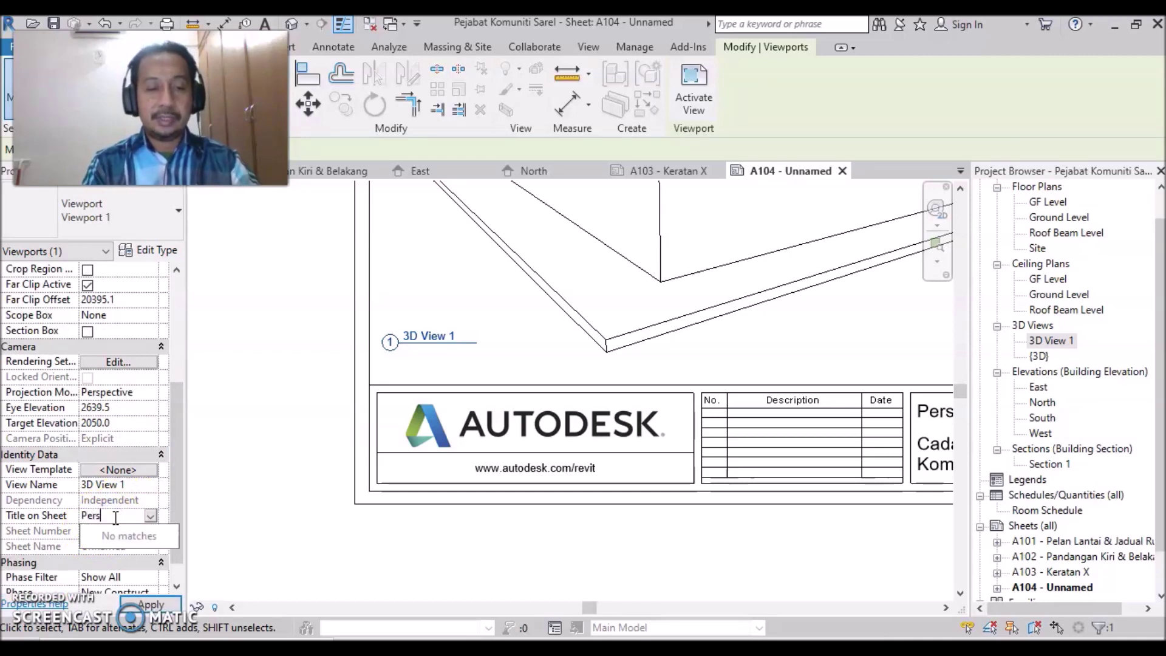
type("pective")
type(" V")
type("w")
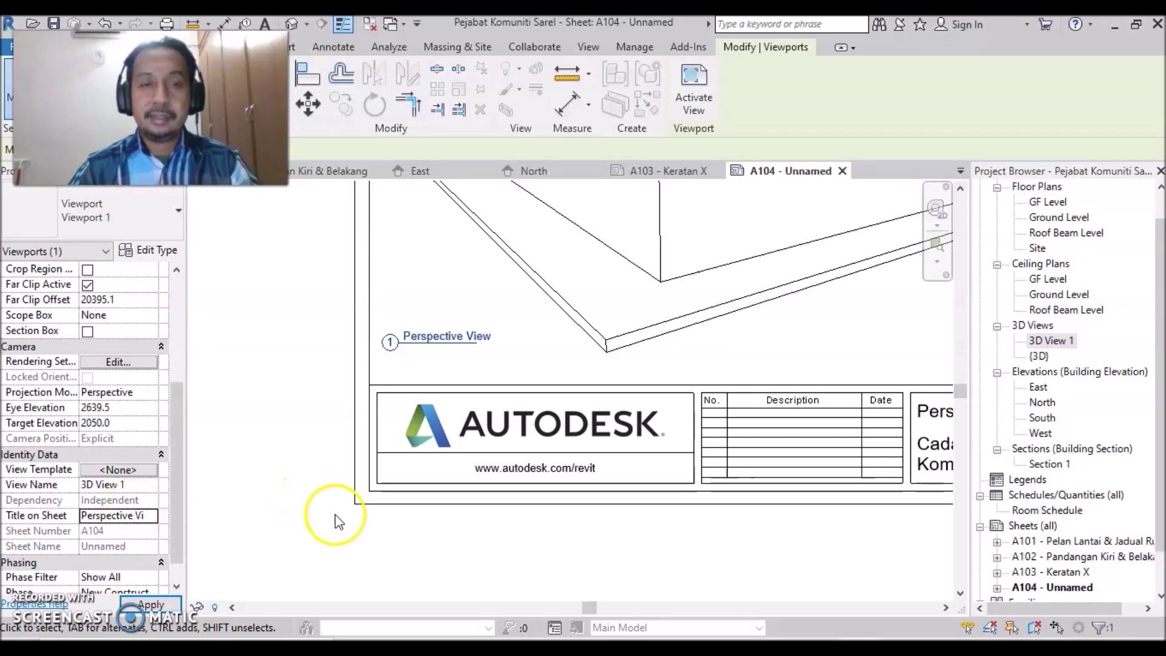
left_click(507, 322)
scroll(682, 558, "down", 2)
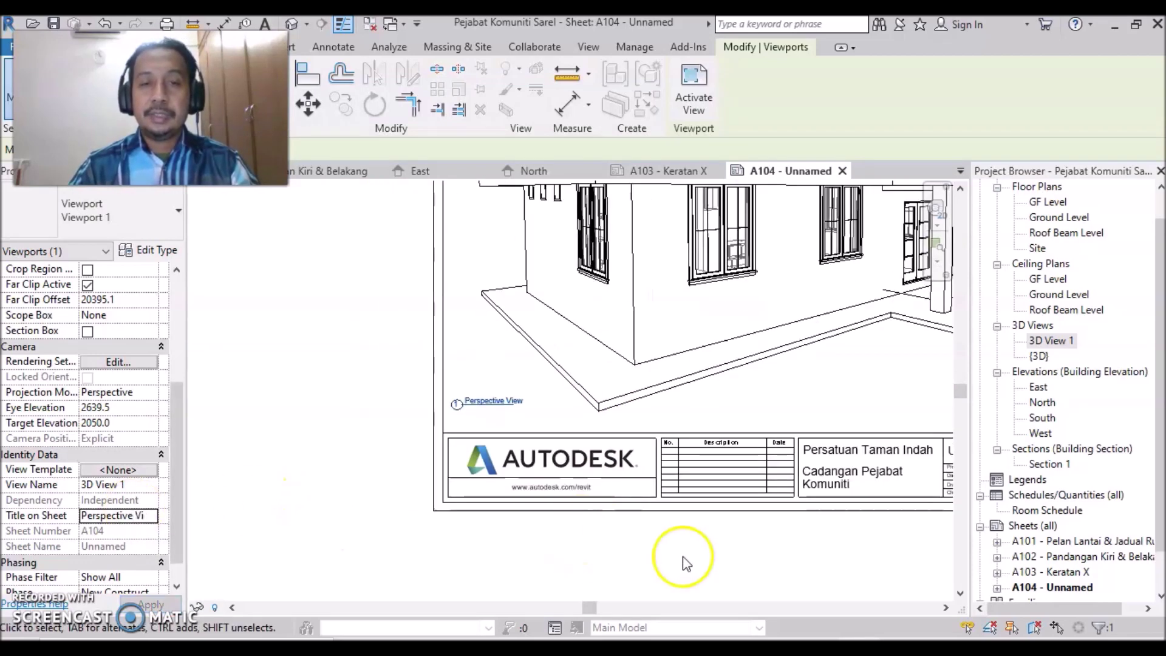
mouse_move(696, 564)
middle_mouse_down()
mouse_move(604, 534)
mouse_move(472, 521)
mouse_move(487, 555)
middle_mouse_up()
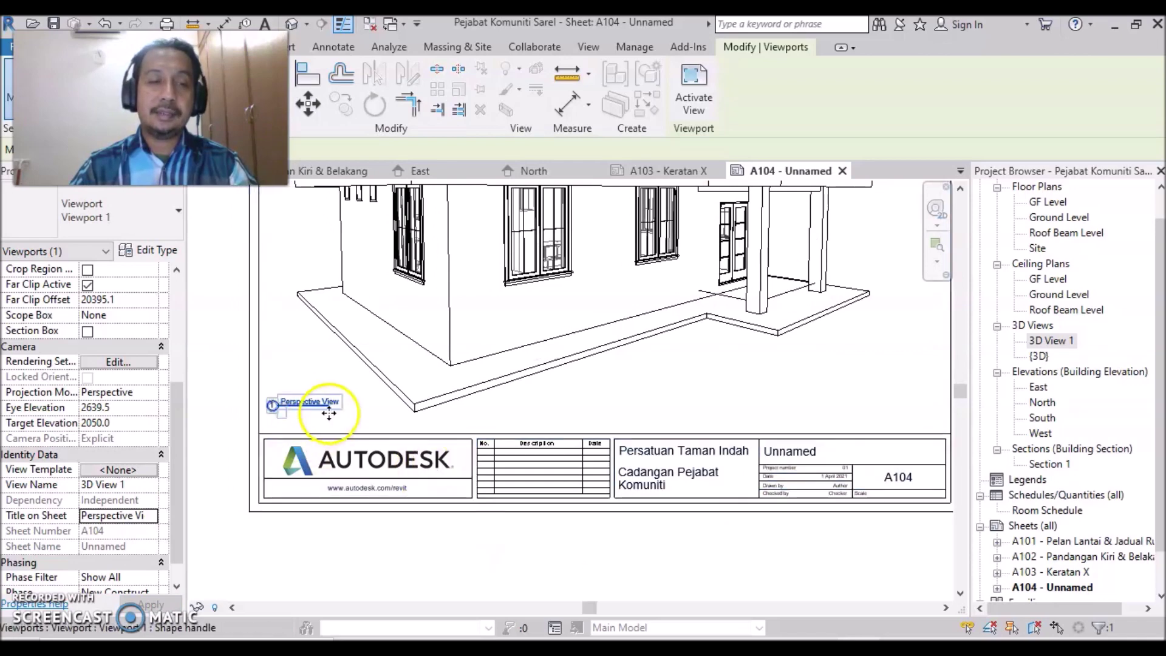
scroll(449, 413, "down", 2)
scroll(586, 456, "down", 1)
scroll(747, 390, "down", 1)
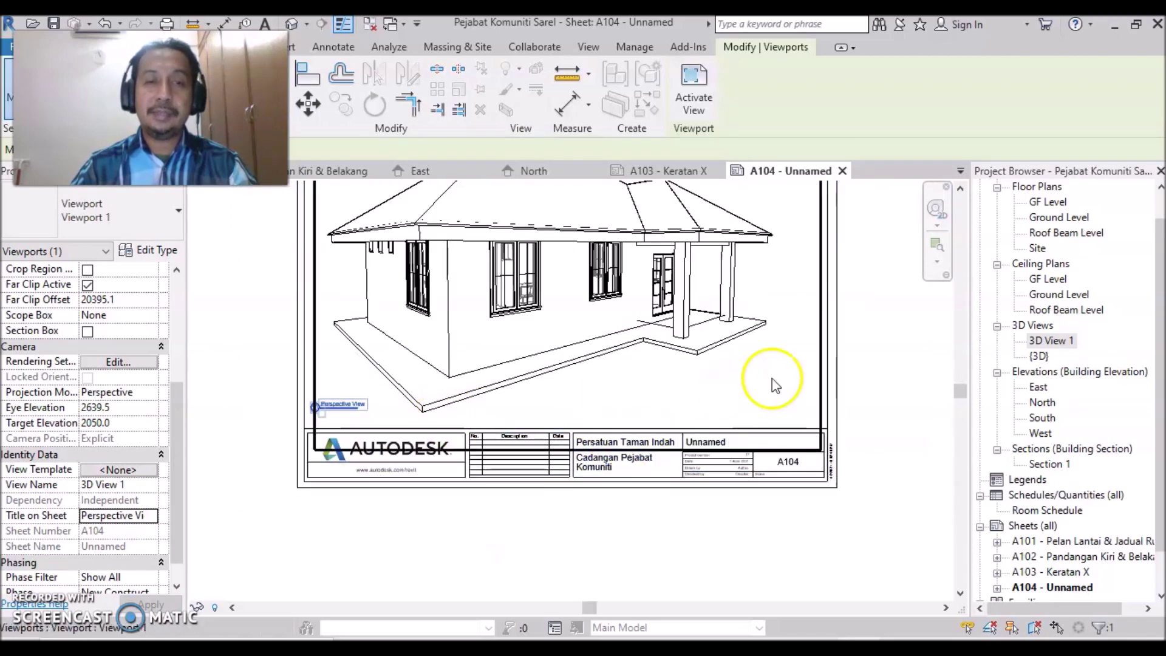
scroll(874, 416, "up", 1)
scroll(671, 477, "up", 1)
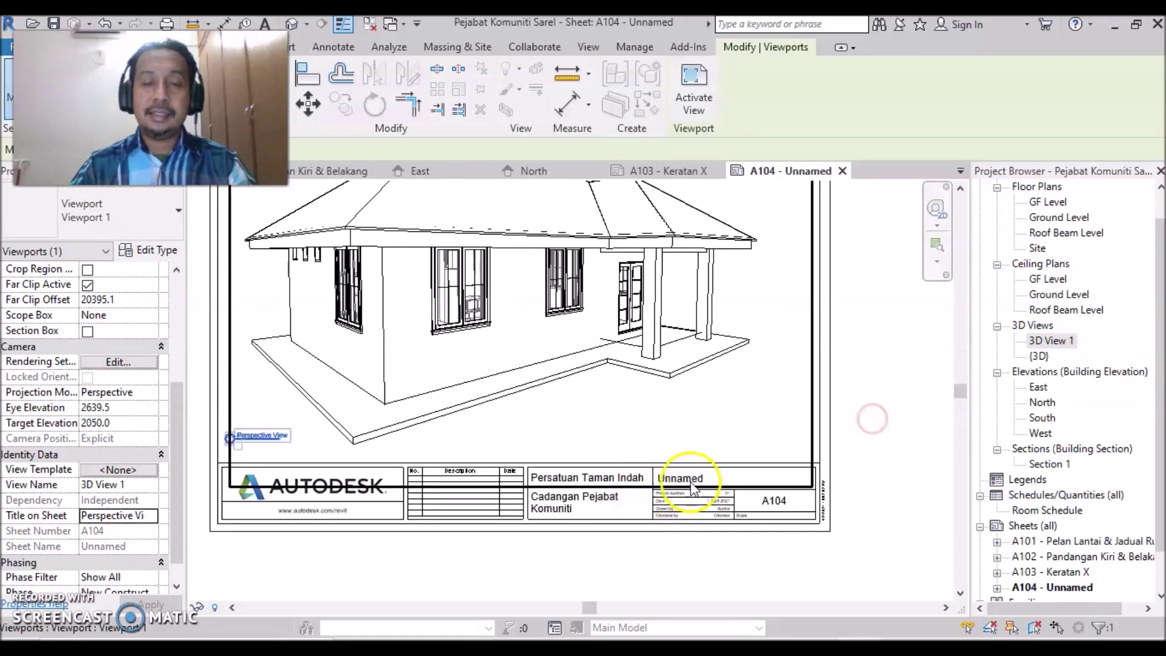
scroll(713, 480, "up", 2)
Rename sheet A104 to 'Pandangan Perspektif' in the title block.
left_click(712, 480)
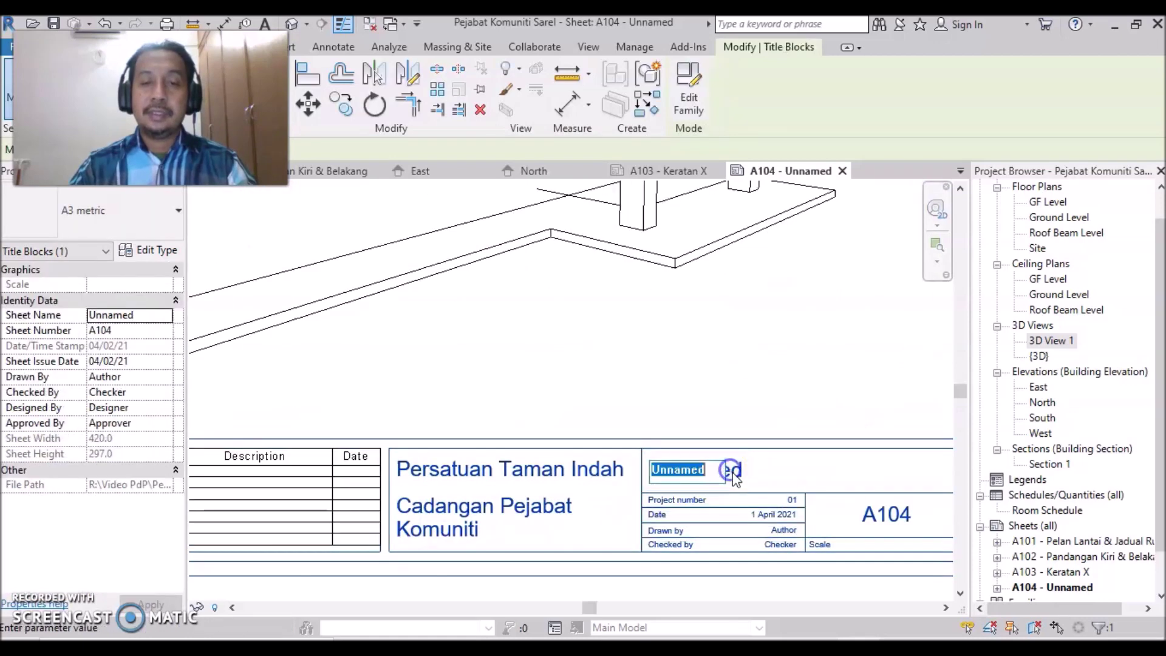
type("Pa")
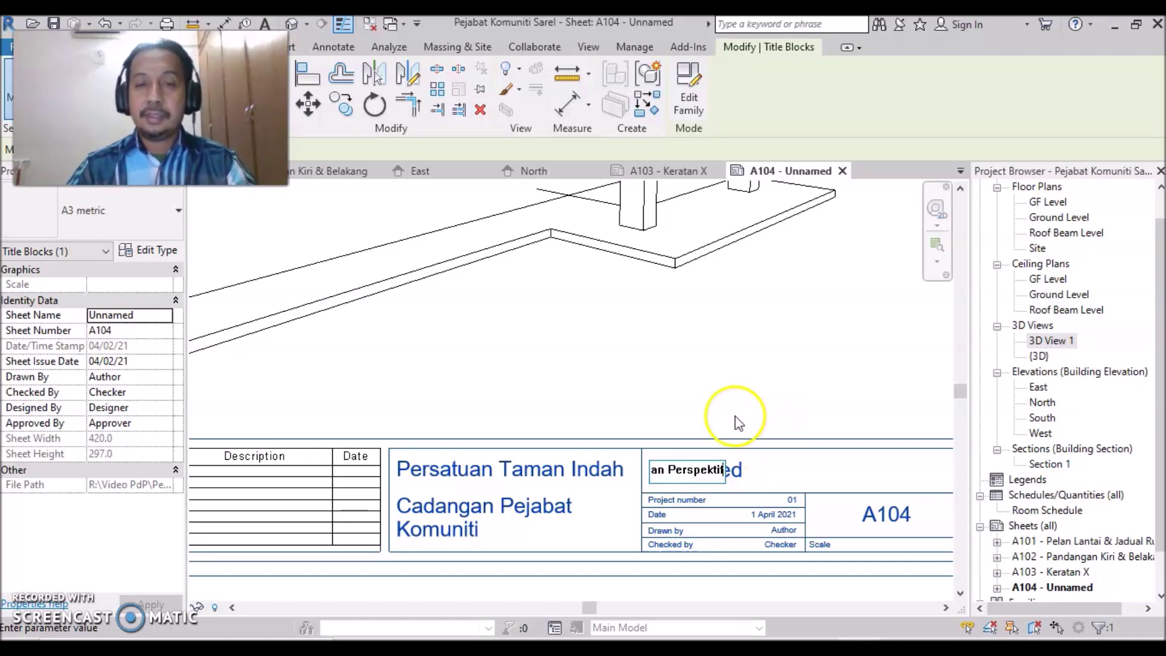
left_click(726, 401)
scroll(811, 508, "down", 1)
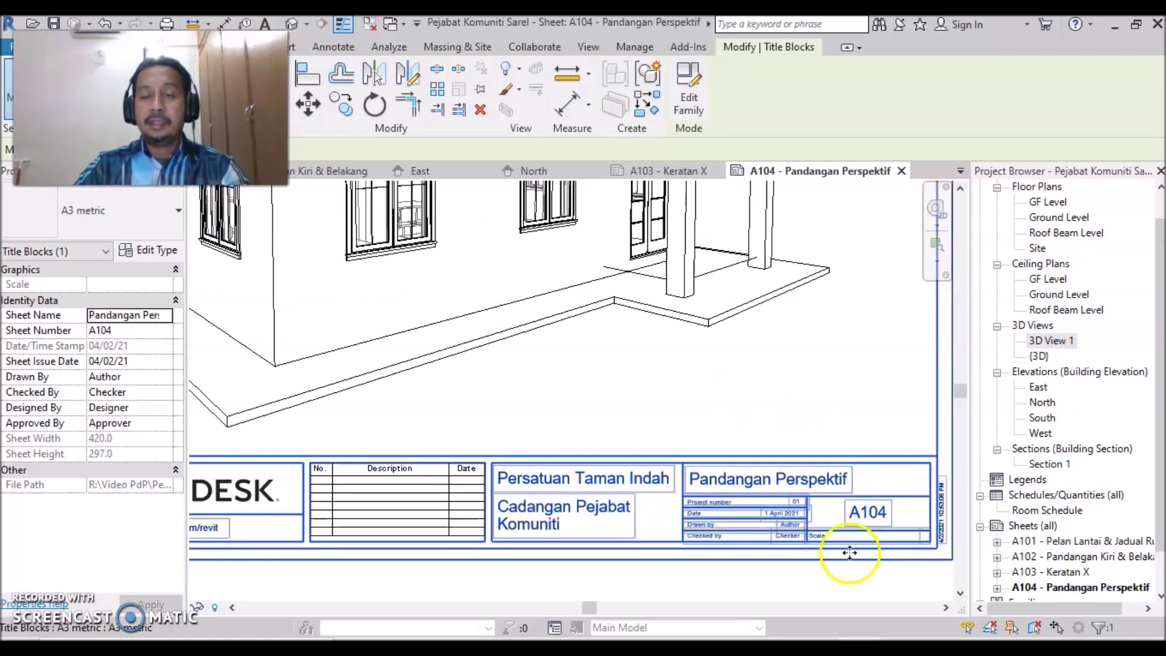
scroll(740, 550, "up", 1)
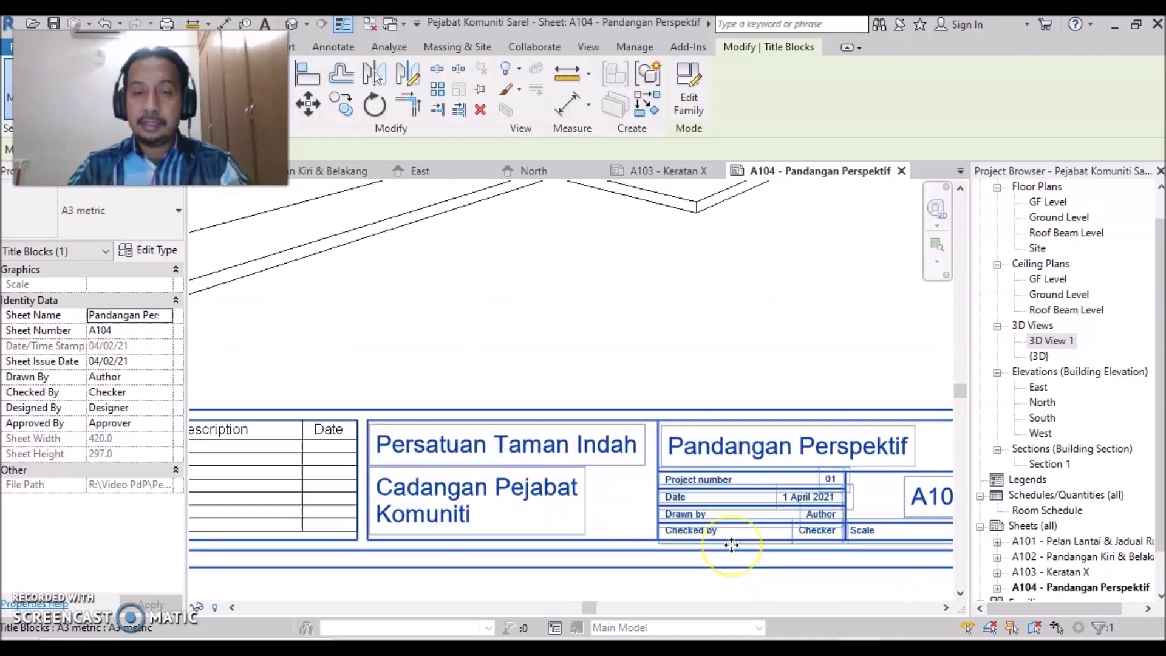
scroll(731, 541, "up", 1)
Fill in the drafter's and checker's names in the Drawn by and Checked by fields.
left_click(882, 508)
type("Ali")
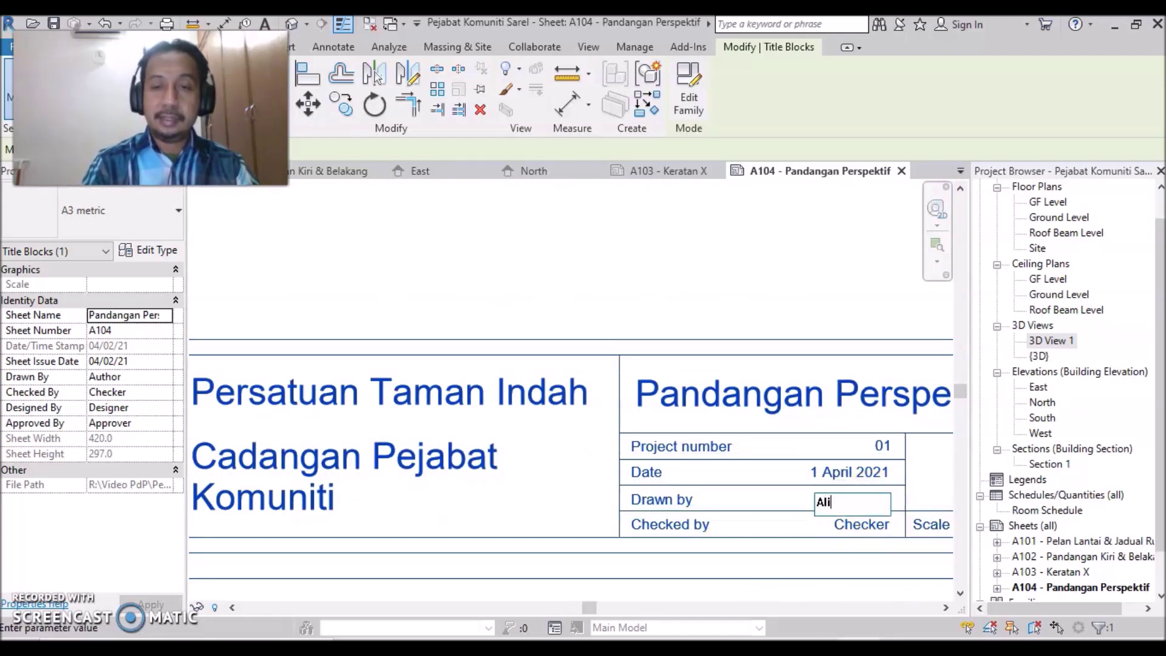
left_click(879, 526)
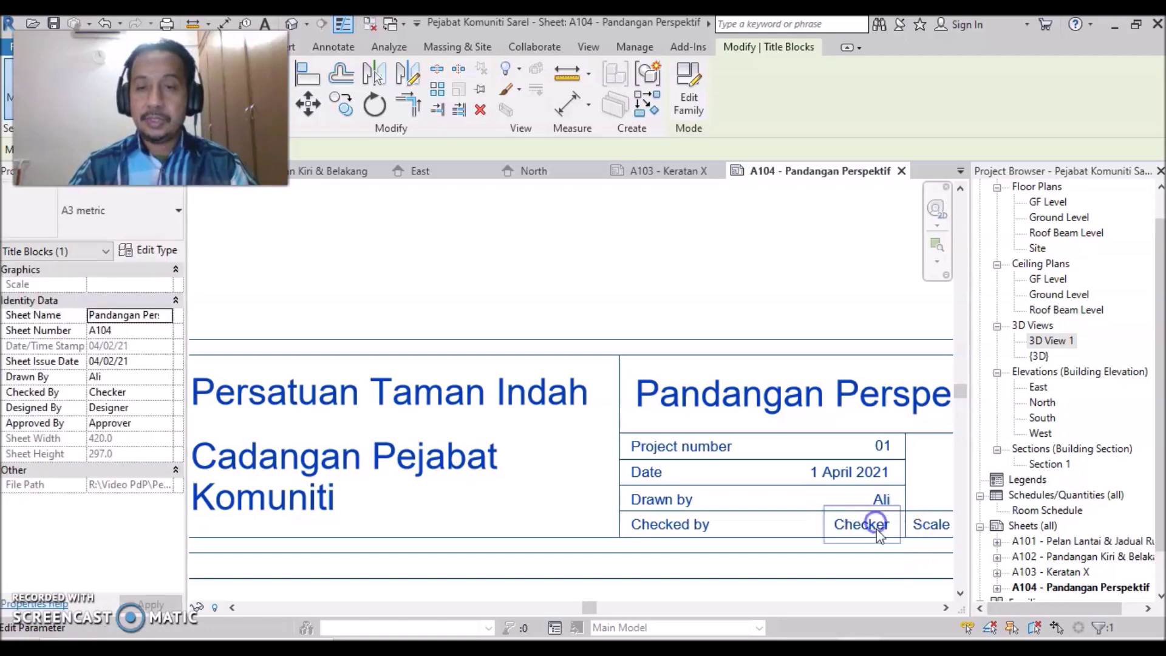
type("Abu")
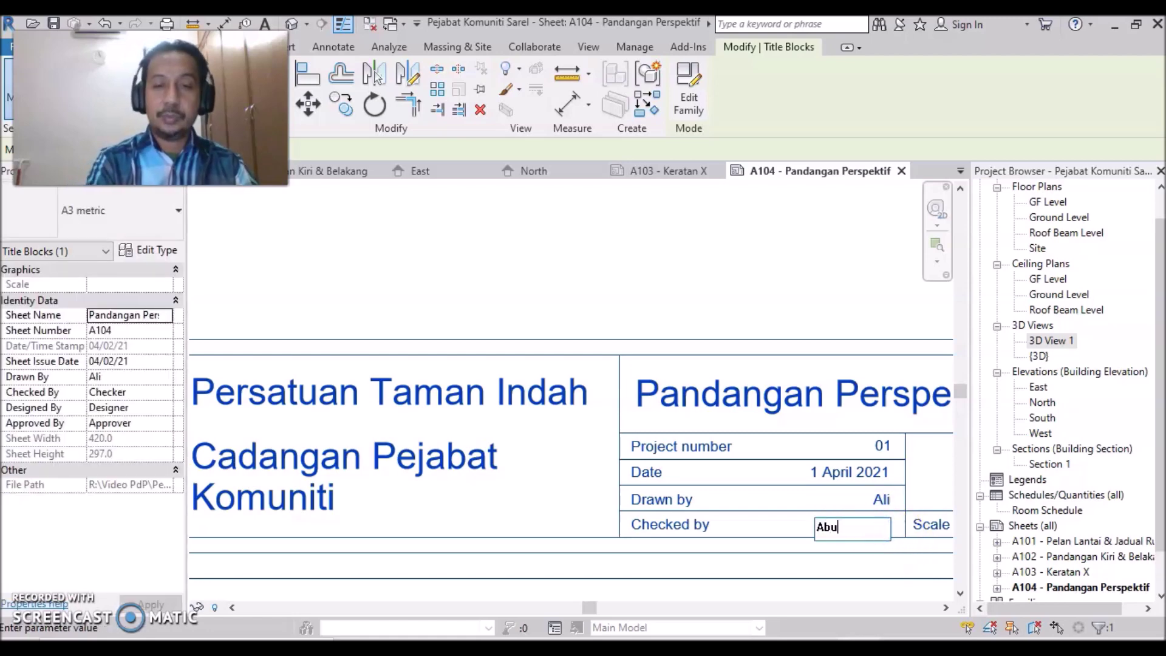
left_click(802, 301)
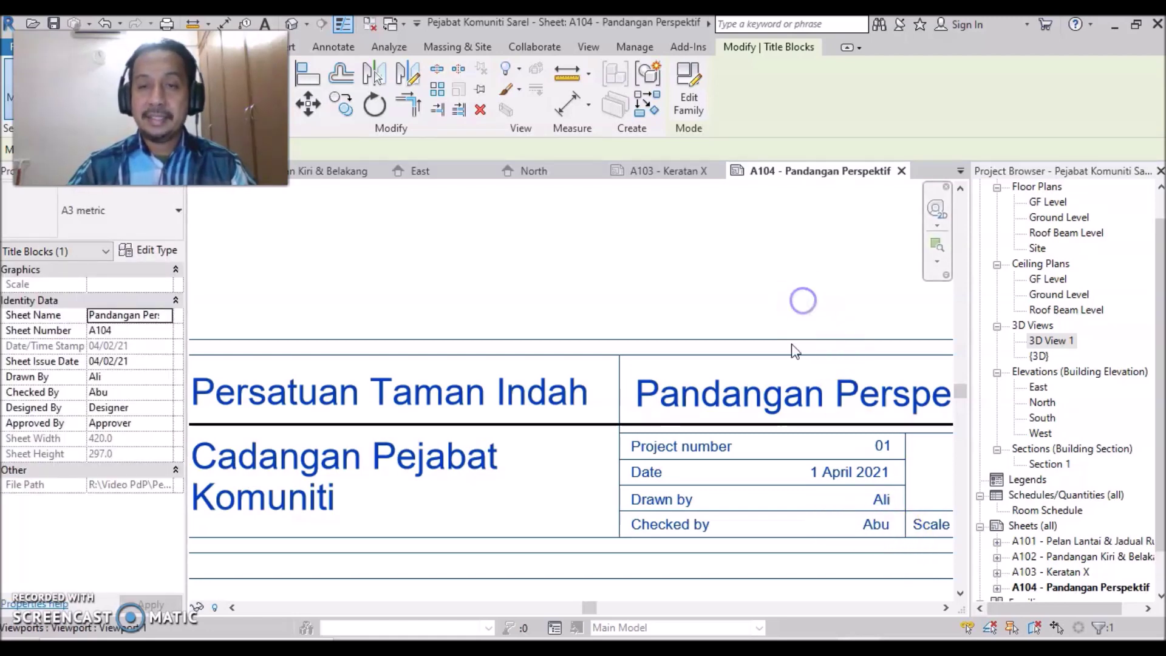
scroll(818, 427, "down", 2)
middle_click_drag(911, 462, 722, 428)
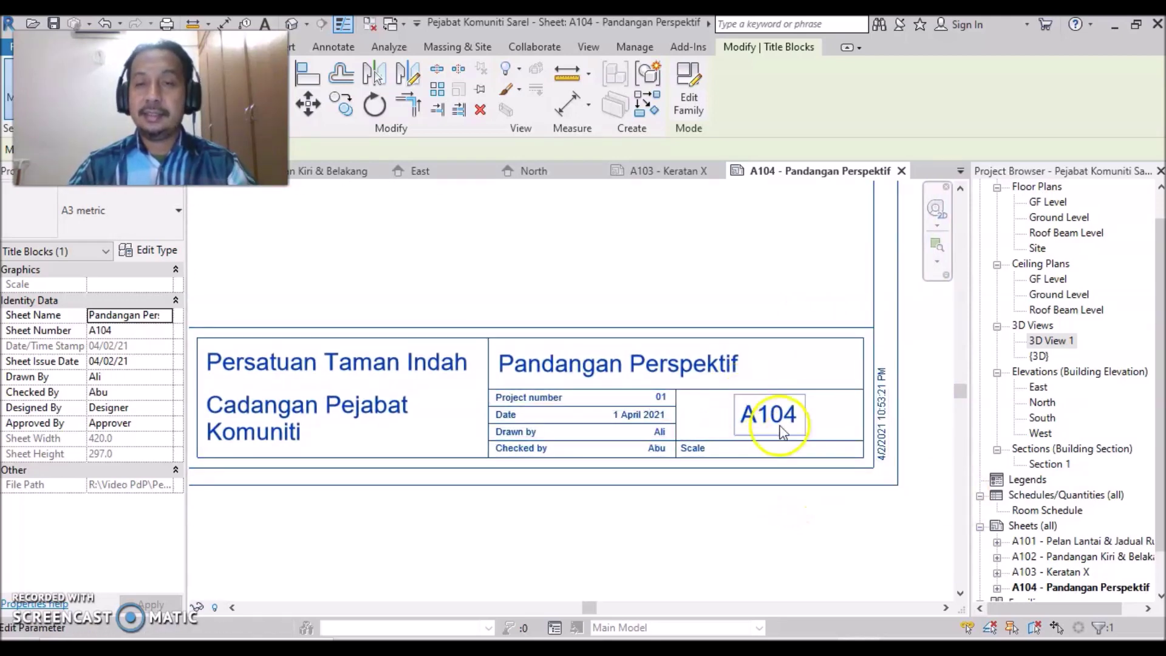
scroll(1027, 578, "down", 2)
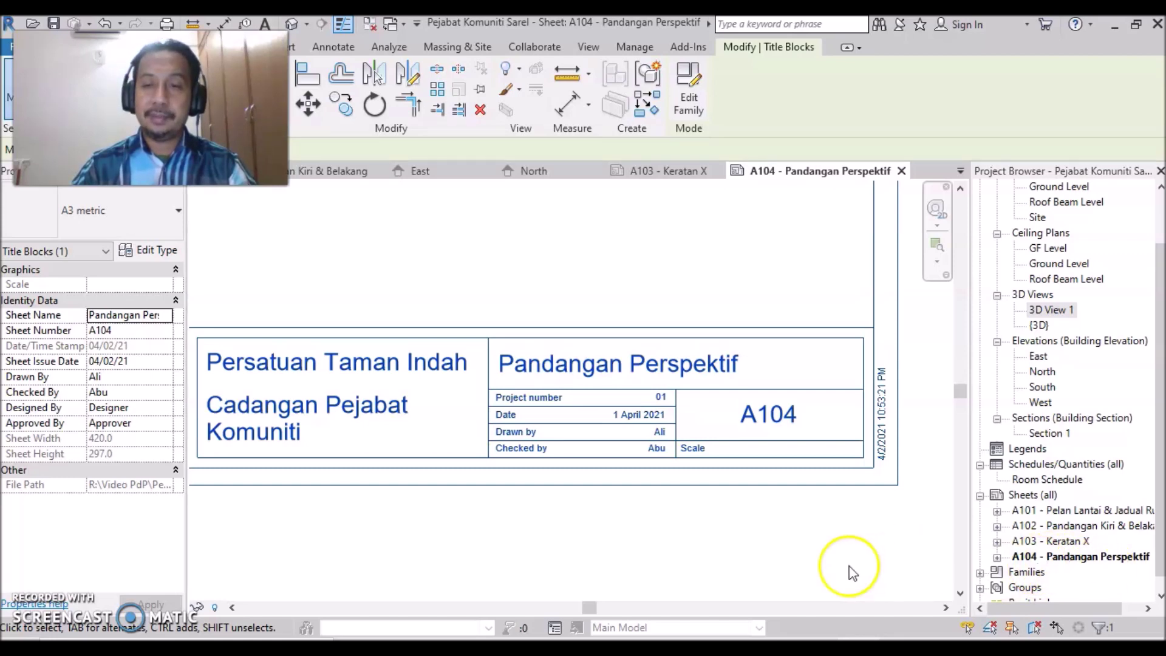
scroll(742, 539, "down", 2)
scroll(649, 487, "down", 3)
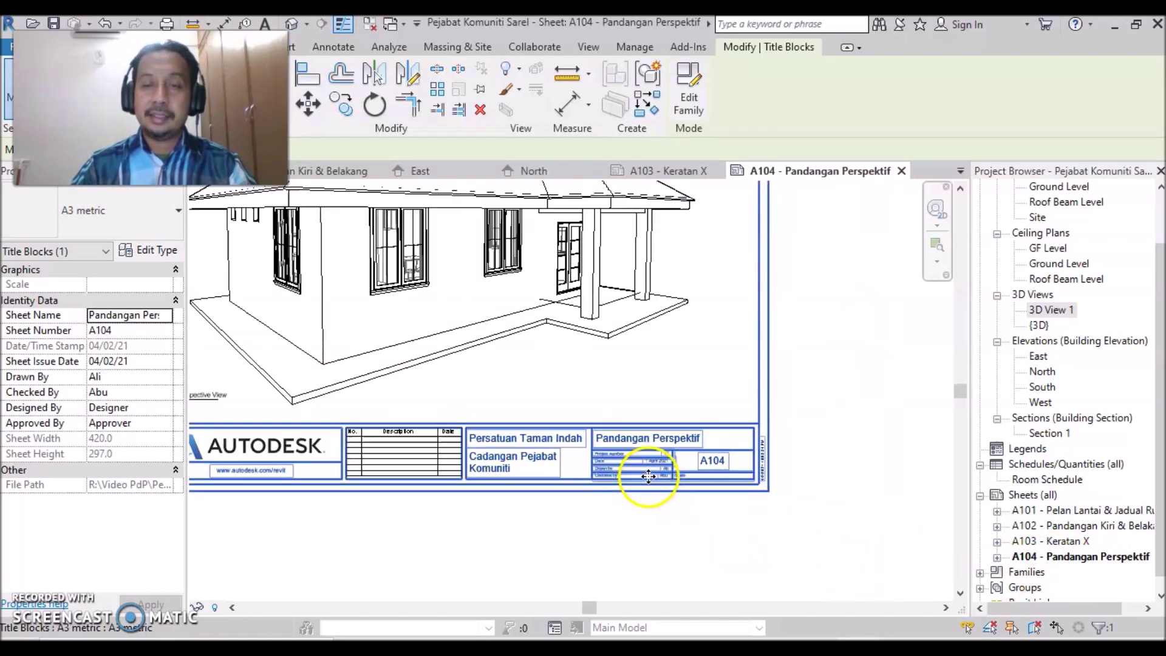
scroll(680, 480, "down", 1)
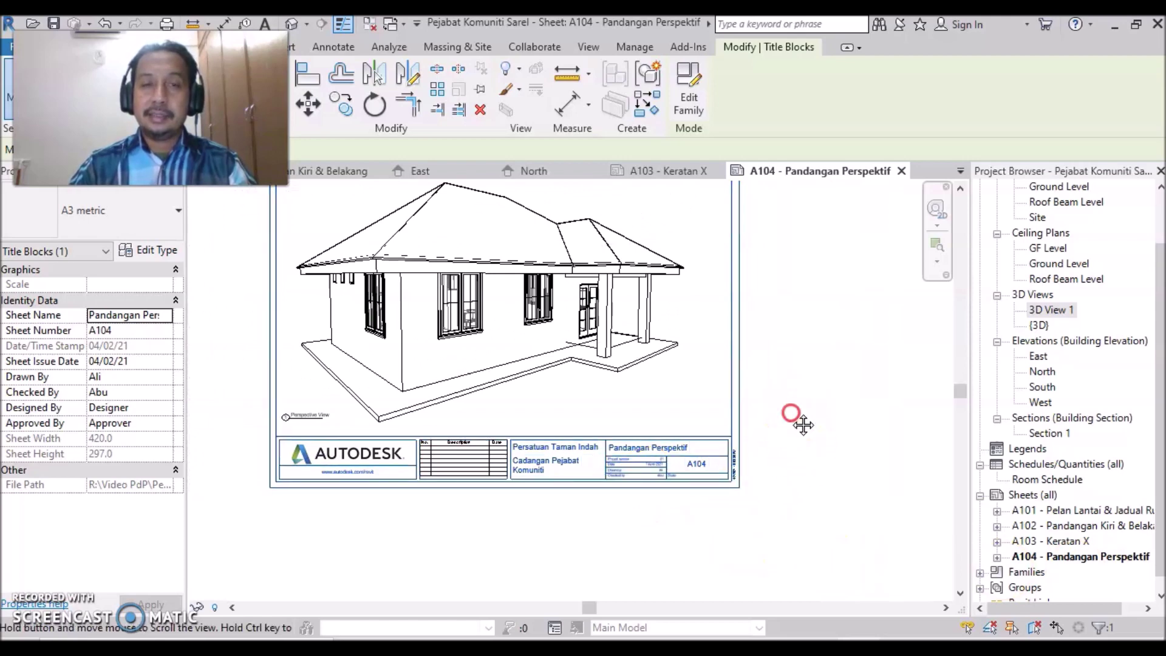
middle_click_drag(793, 419, 826, 469)
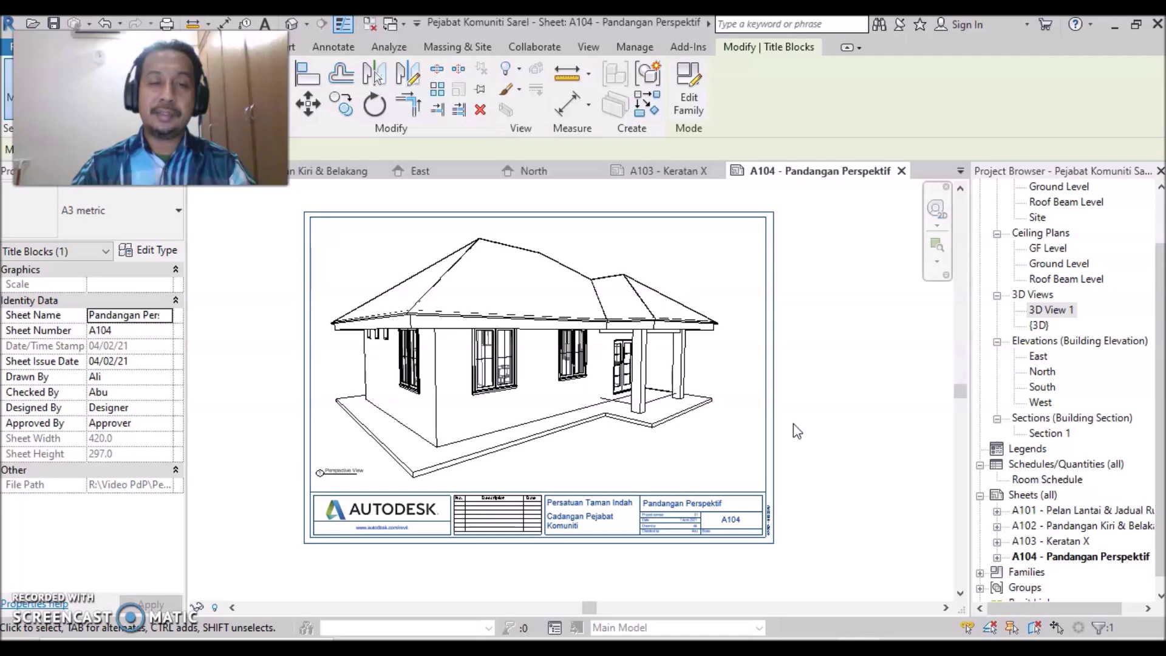
left_click(805, 415)
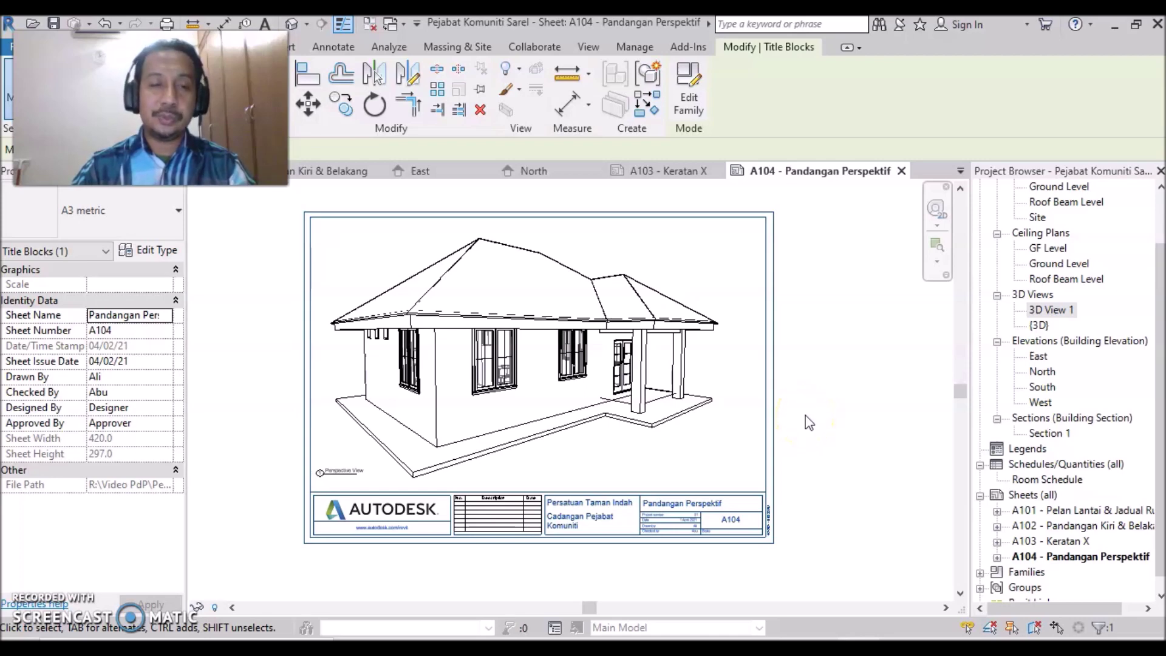